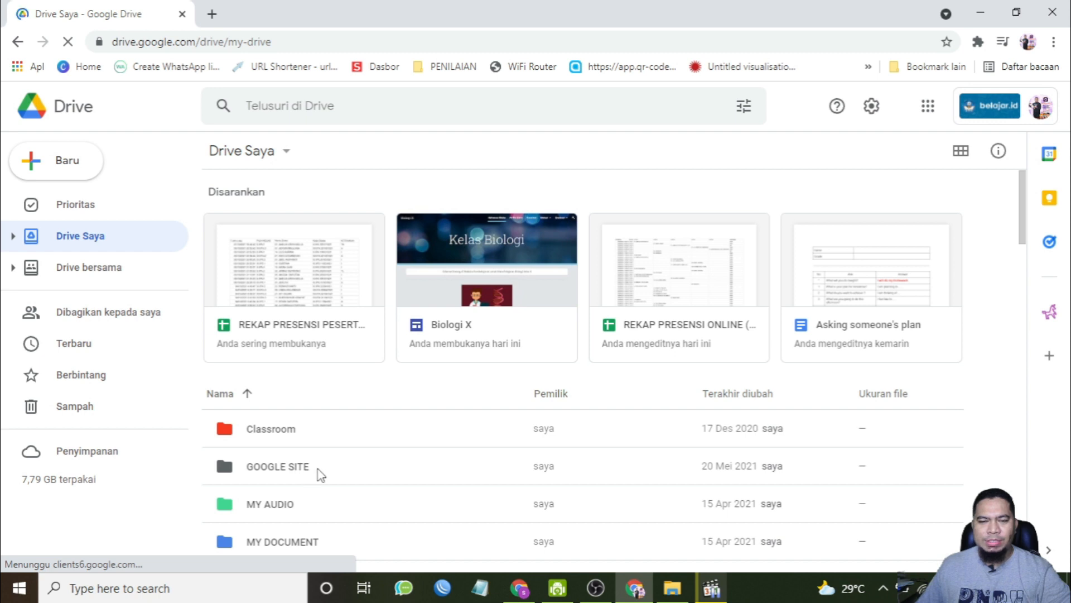
Step: Open the GOOGLE SITE folder in My Drive
double_click(289, 474)
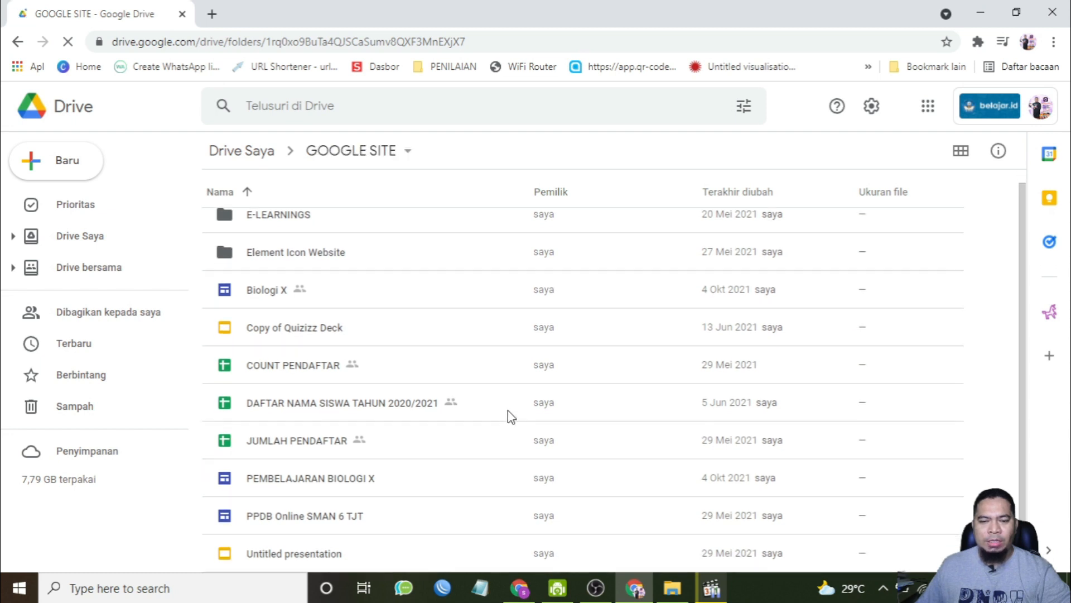
click(19, 46)
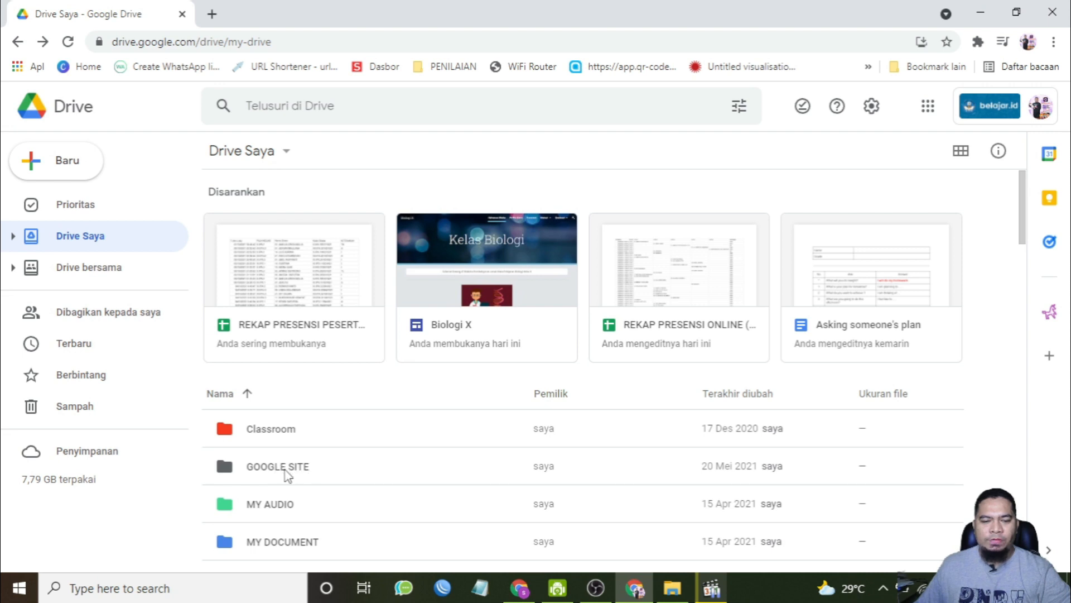
click(64, 174)
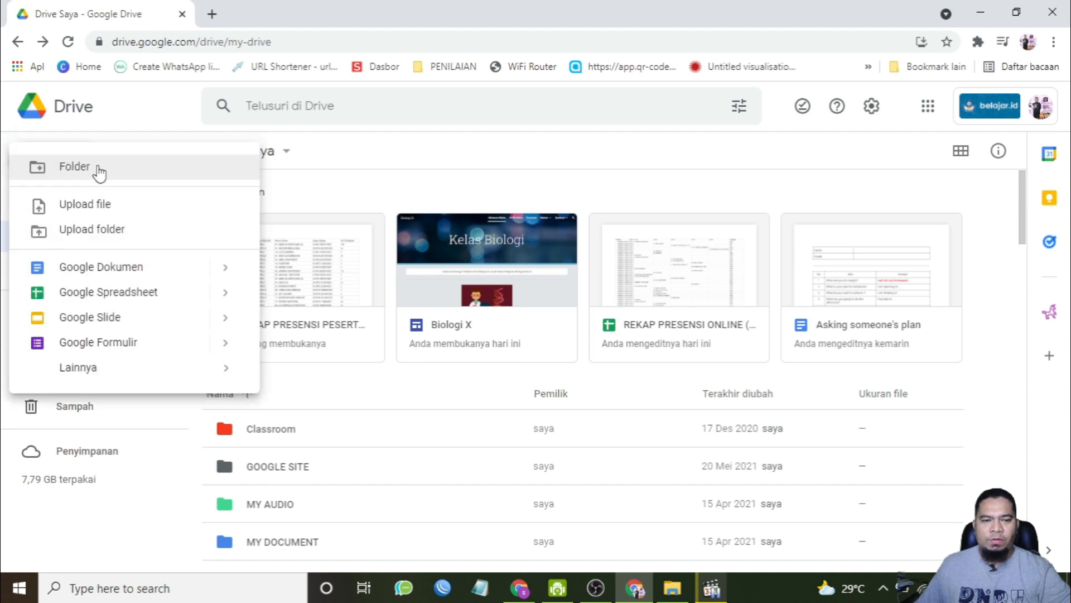
double_click(275, 471)
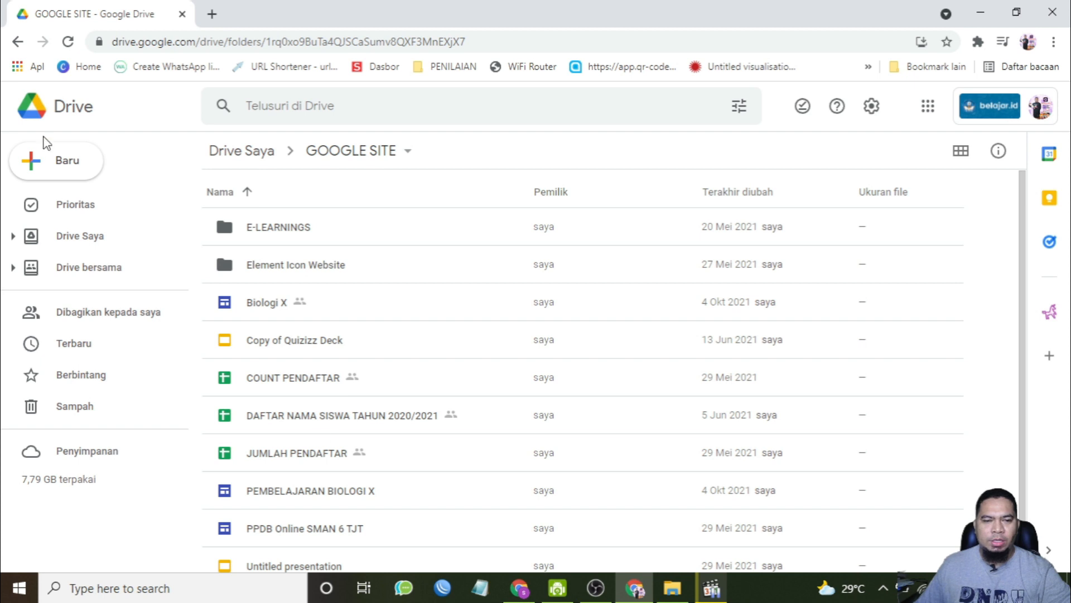
Step: Create a new Google Sites site inside the GOOGLE SITE folder
click(45, 167)
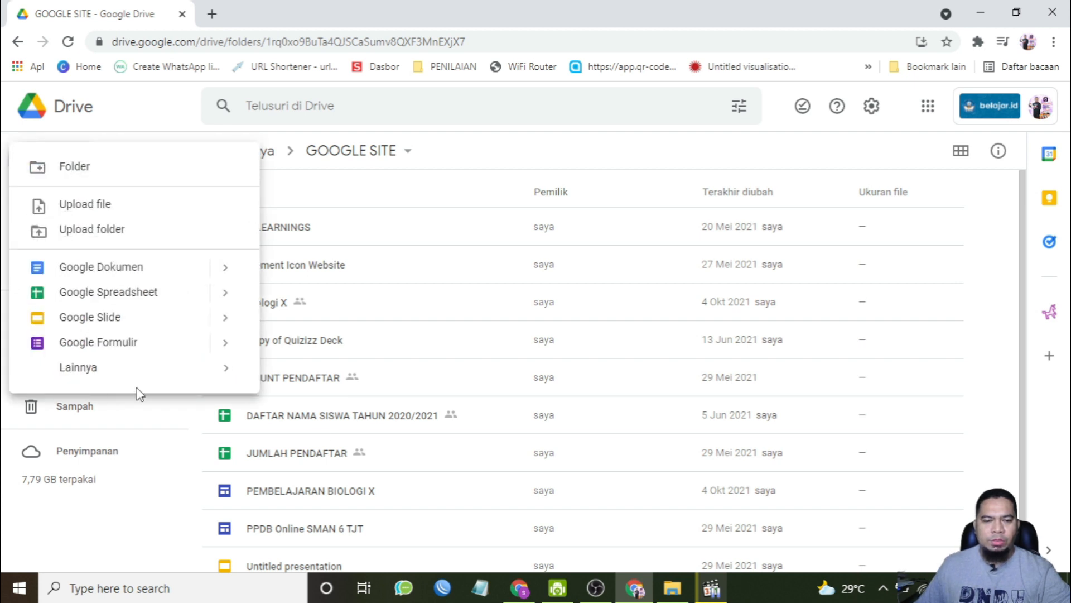
mouse_move(201, 378)
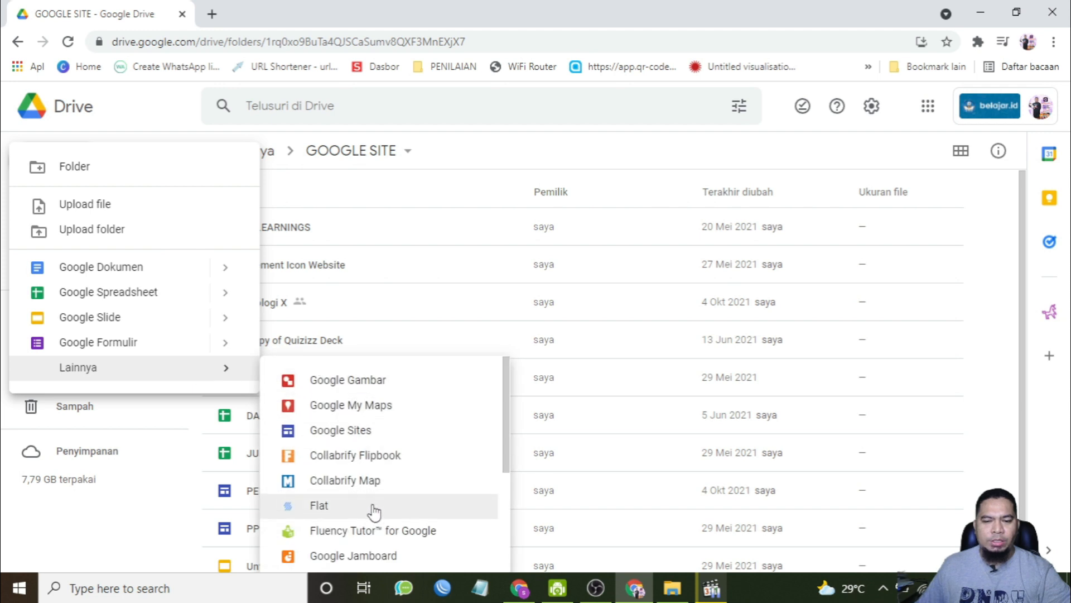
click(329, 438)
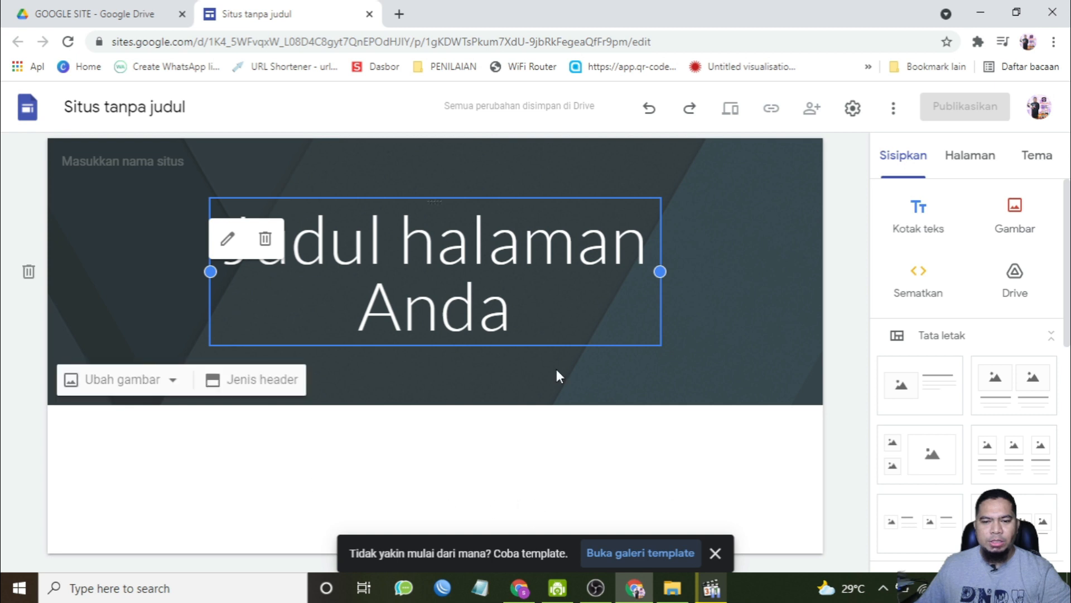
Step: Open the template gallery and start a site from the Kelas education template
click(640, 554)
click(313, 8)
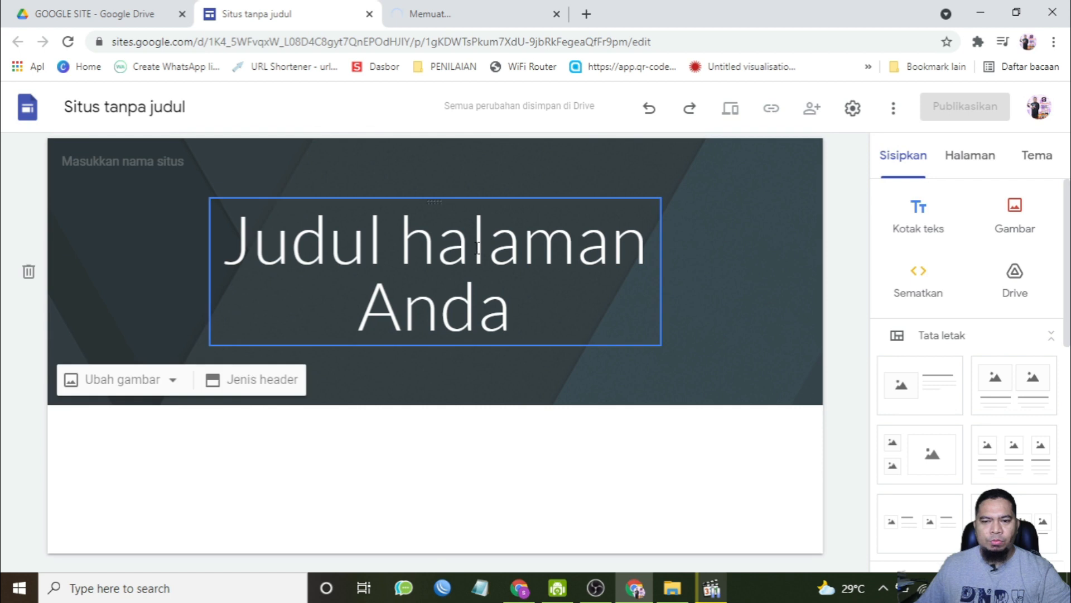
click(447, 10)
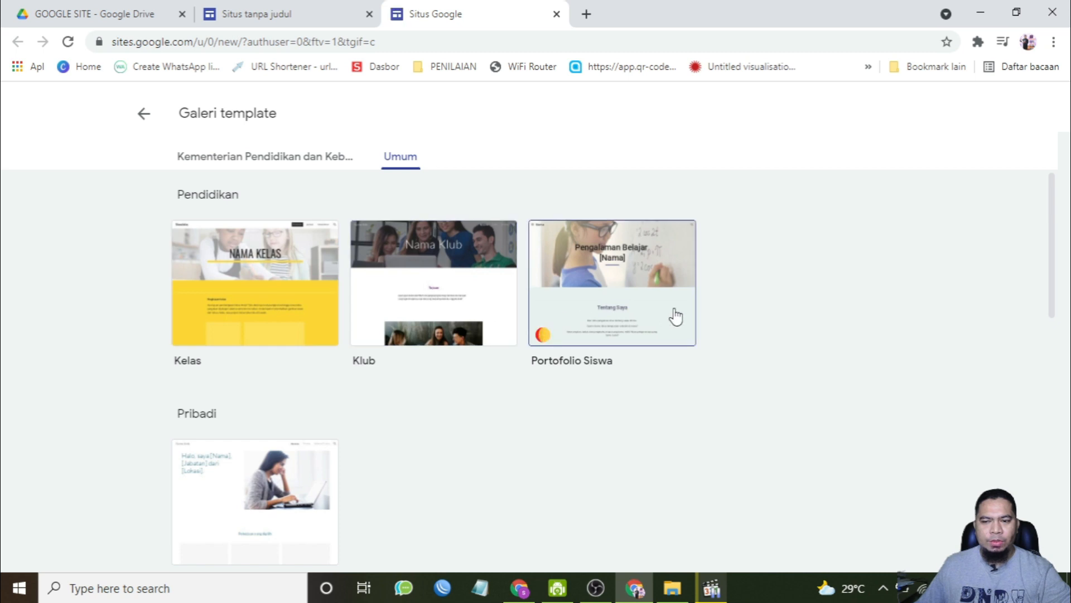
click(252, 272)
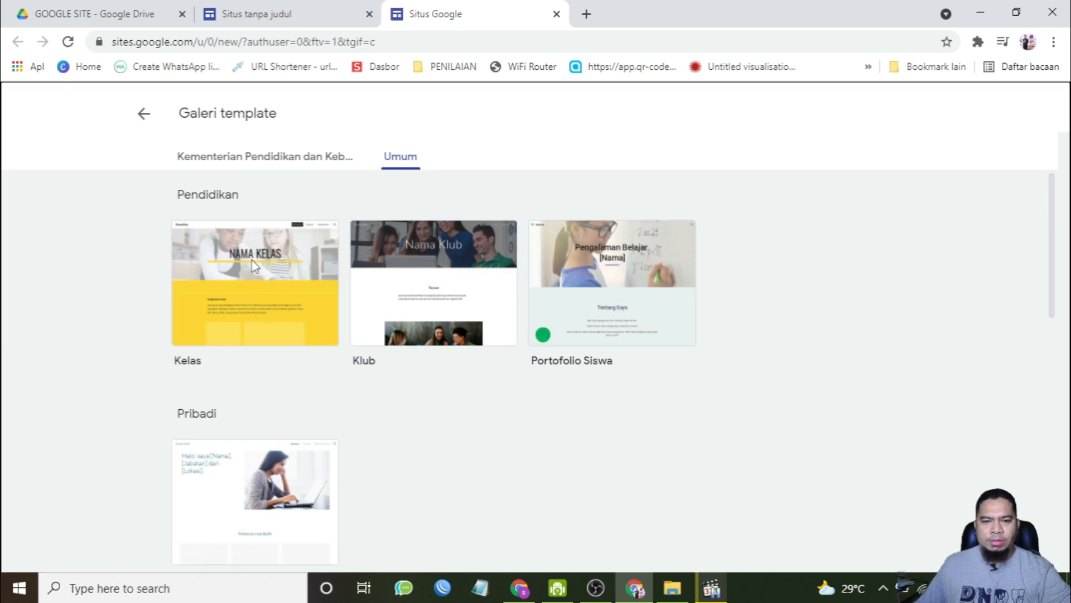
Step: Browse the Kelas template site's pages and sections to see its layout
scroll(564, 346, down, 5)
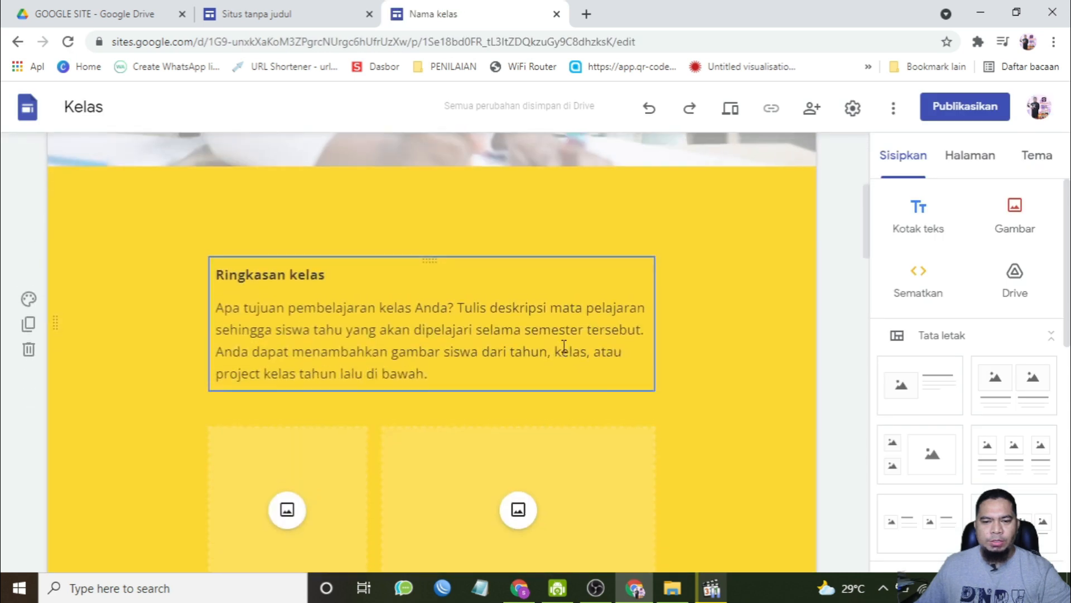
scroll(564, 346, up, 5)
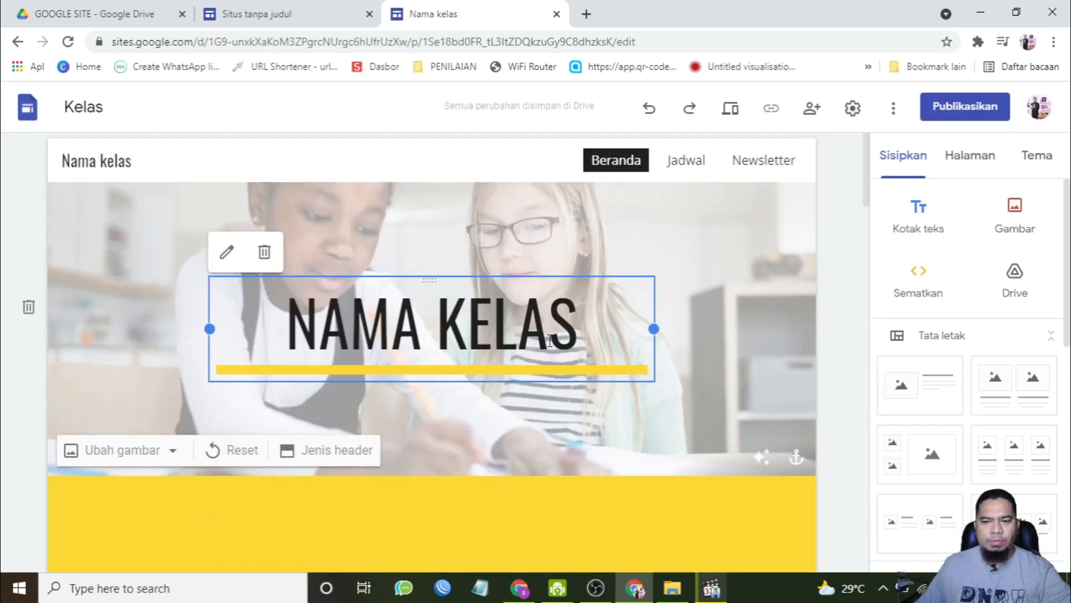
click(695, 175)
click(625, 168)
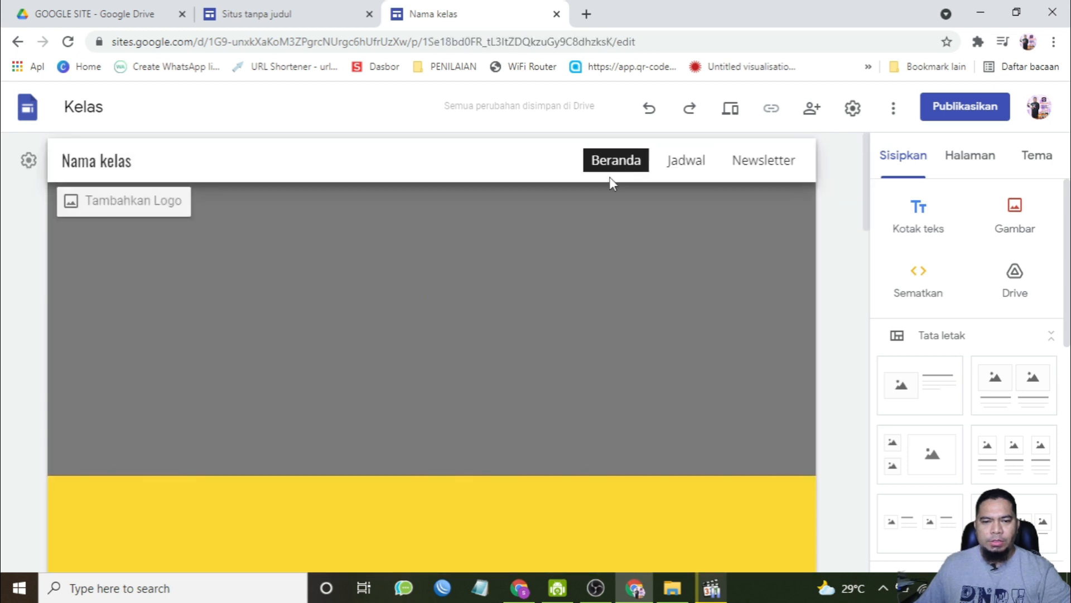
scroll(520, 394, down, 8)
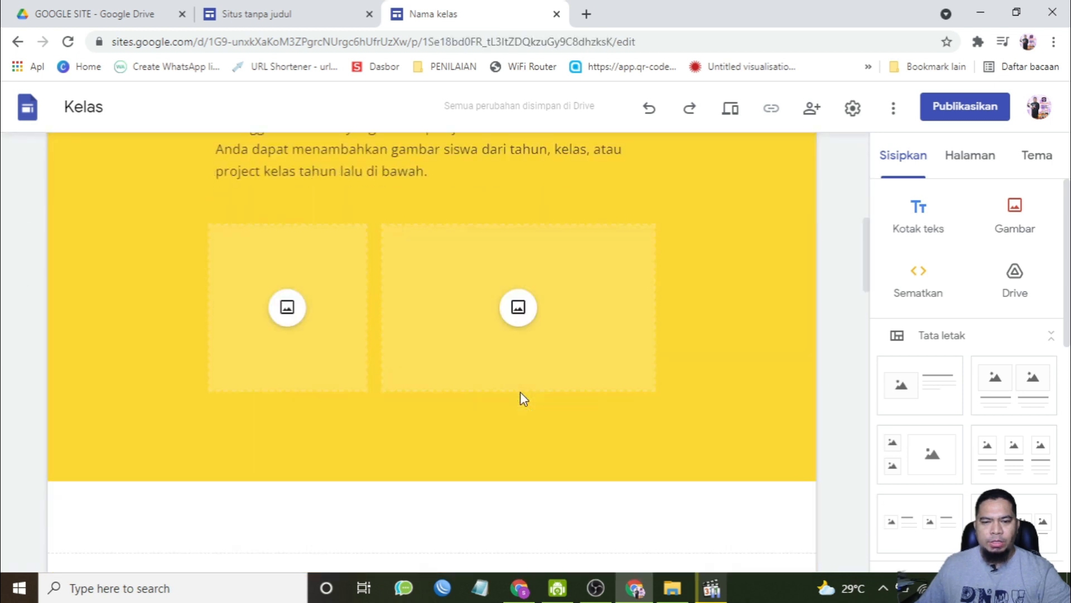
scroll(503, 390, down, 6)
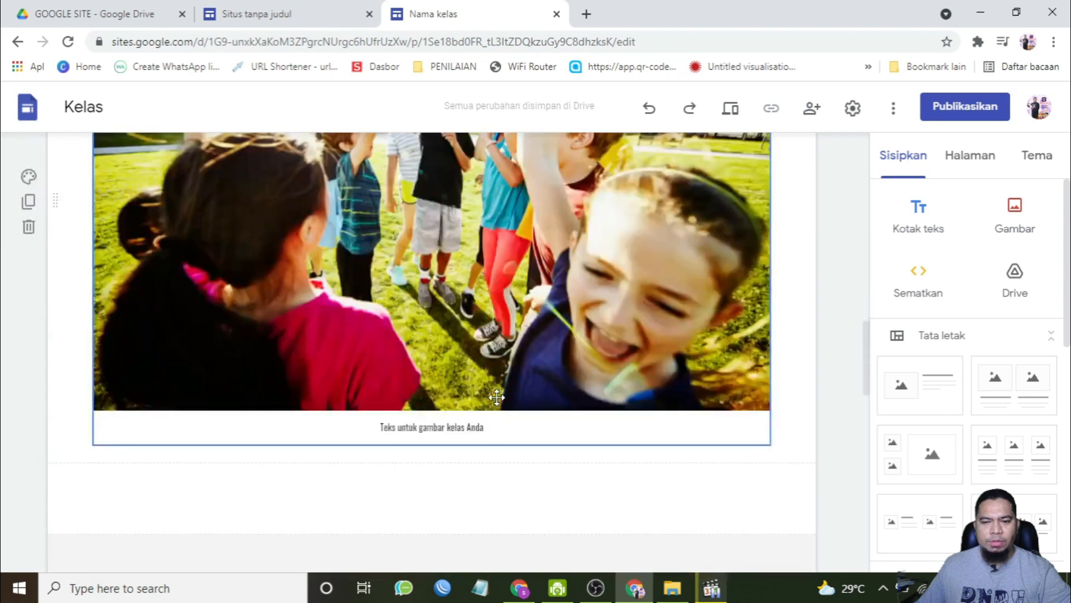
scroll(496, 398, down, 10)
scroll(496, 398, up, 4)
scroll(498, 397, up, 20)
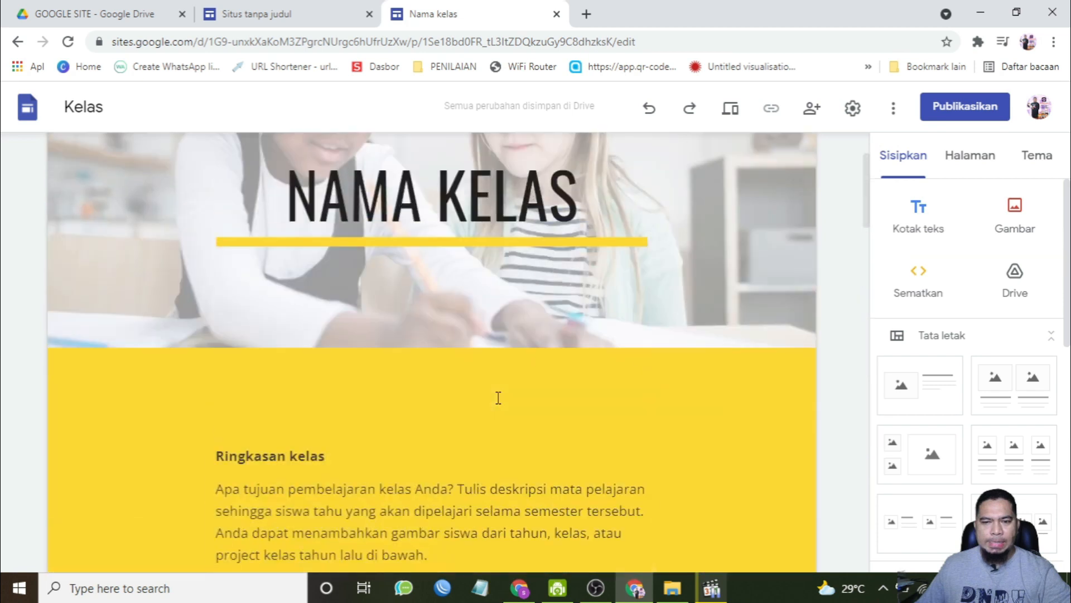
scroll(498, 397, up, 3)
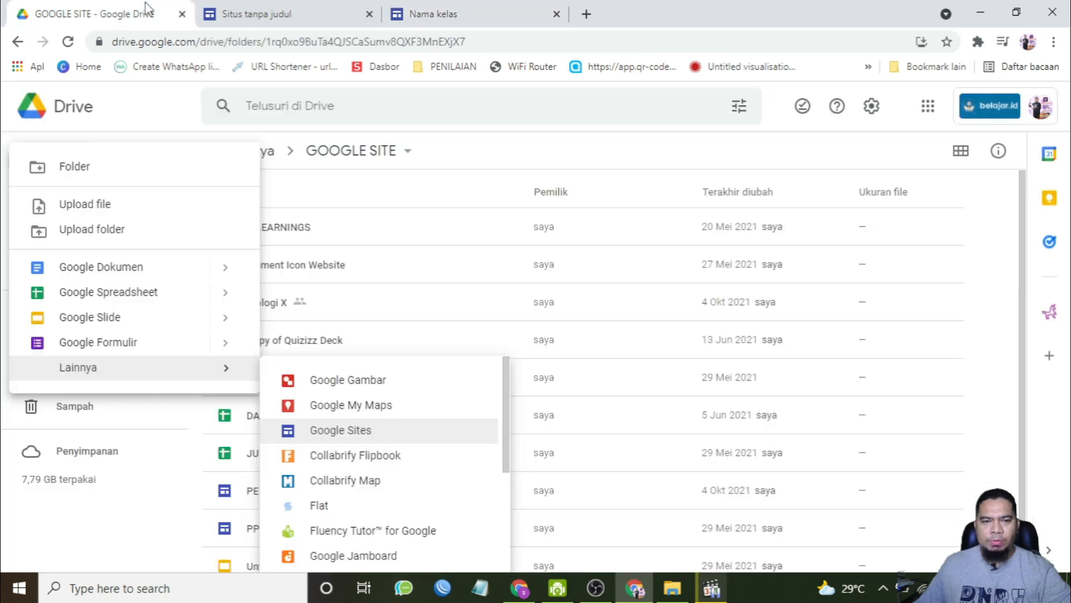
Step: Open the existing Biologi X site from the GOOGLE SITE folder in a new tab
click(299, 328)
click(274, 310)
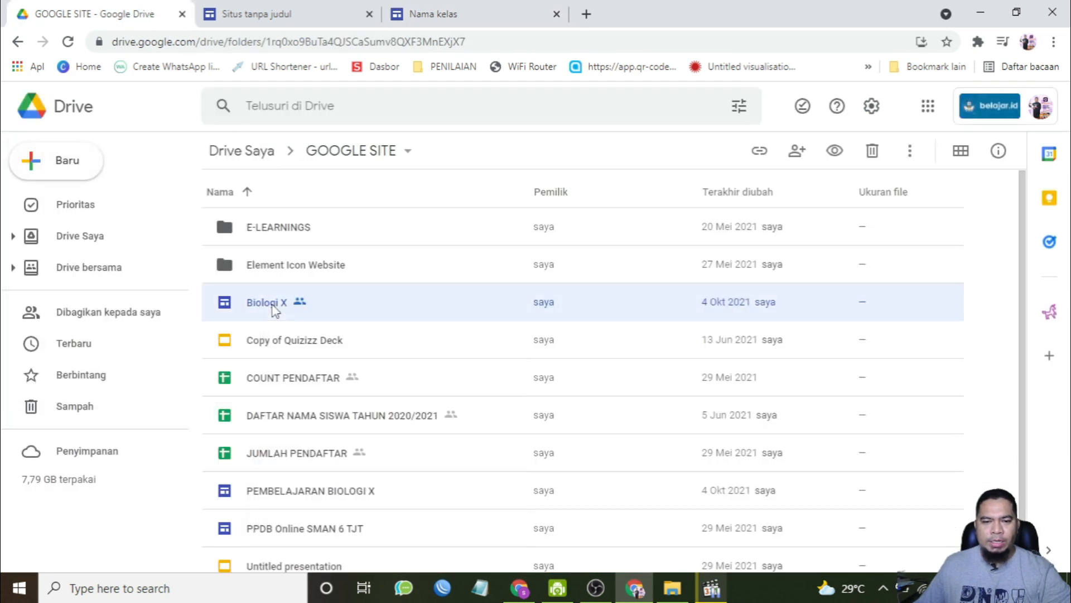
double_click(274, 310)
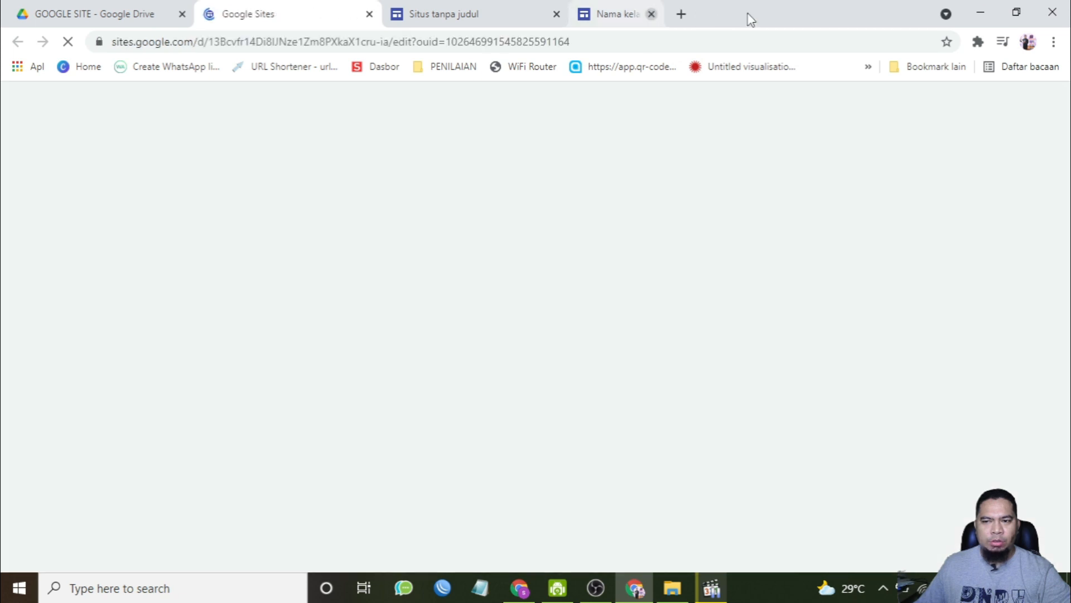
click(444, 14)
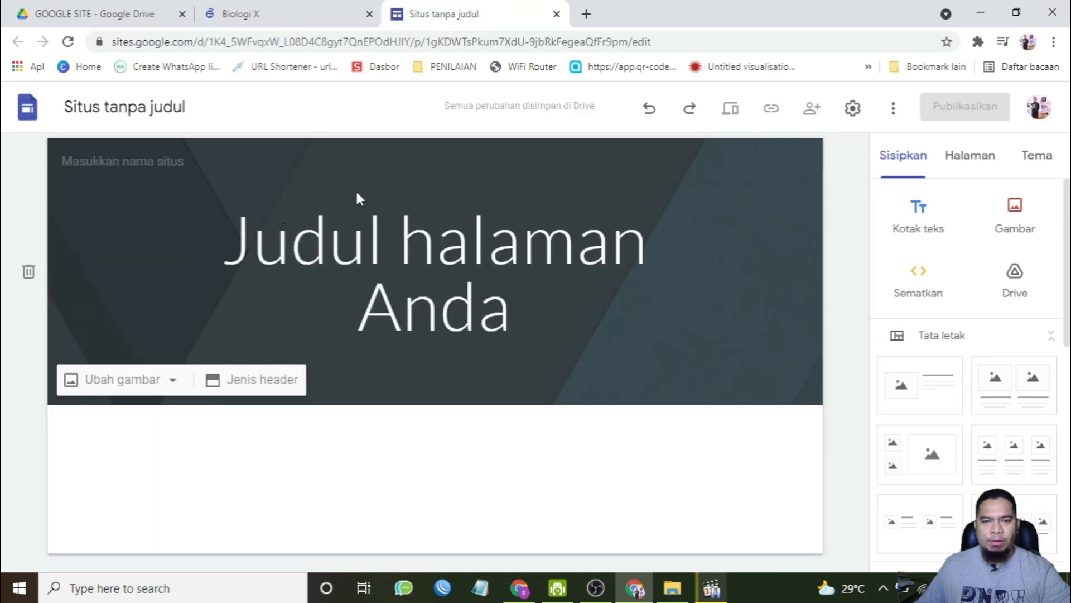
click(279, 14)
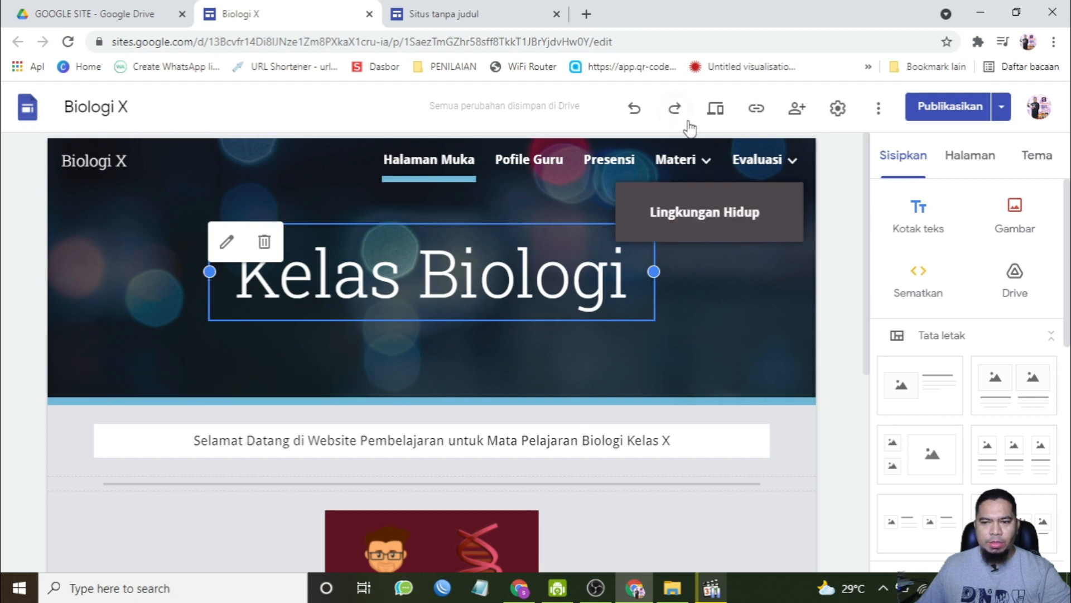
Step: Preview the Biologi X site and browse its Profile Guru, Presensi and Materi pages
click(714, 108)
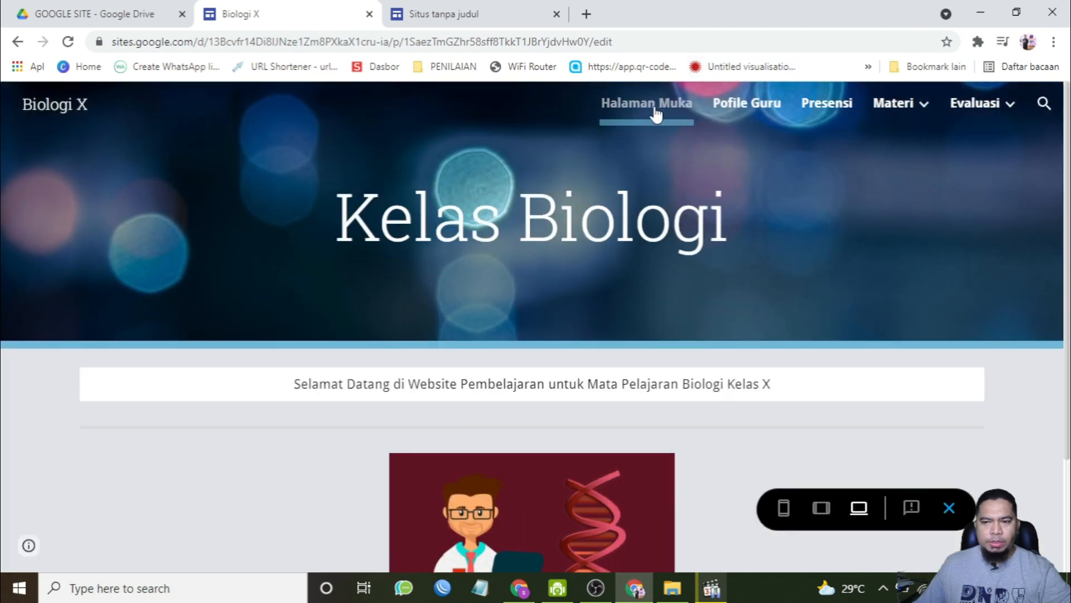
click(729, 106)
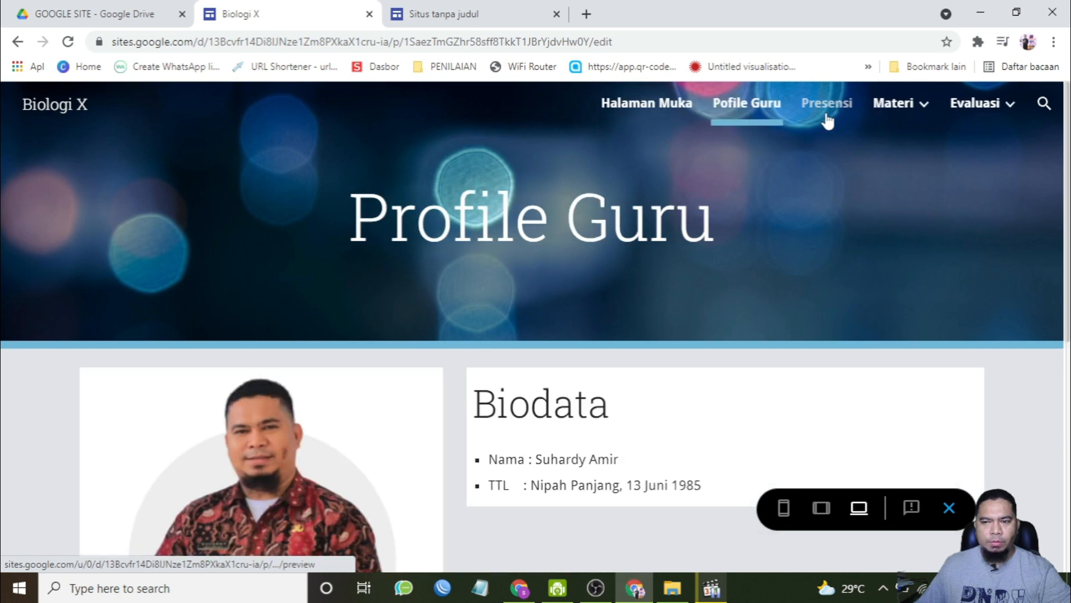
click(827, 117)
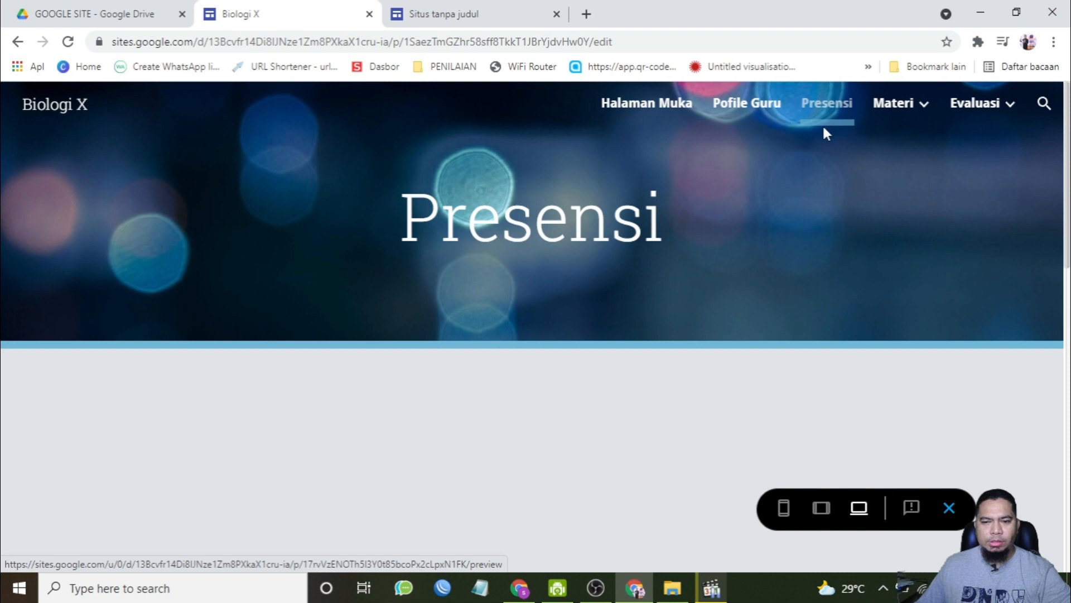
mouse_move(893, 111)
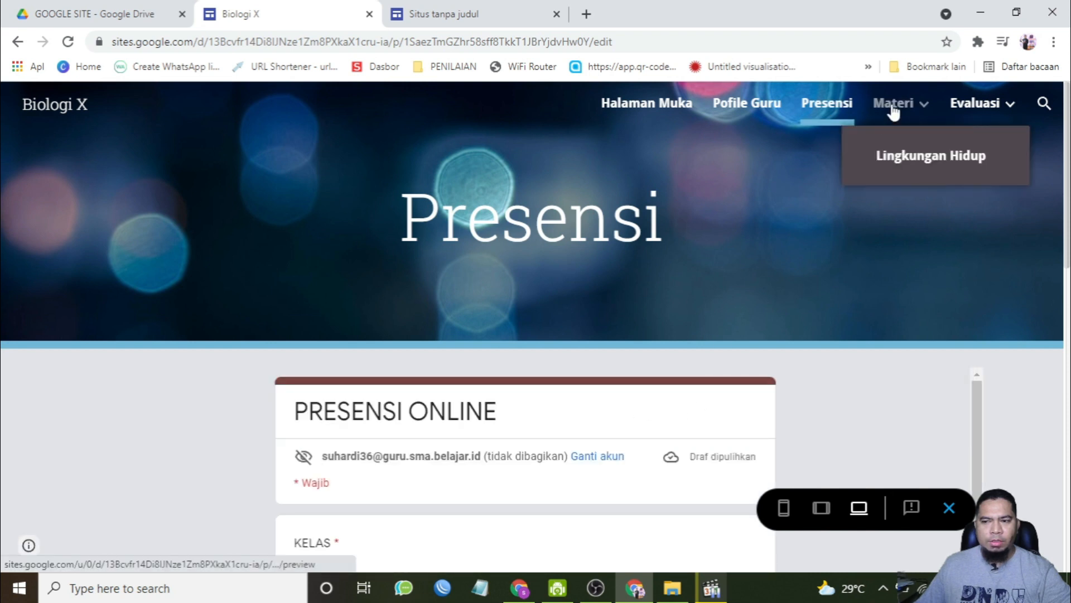
mouse_move(991, 121)
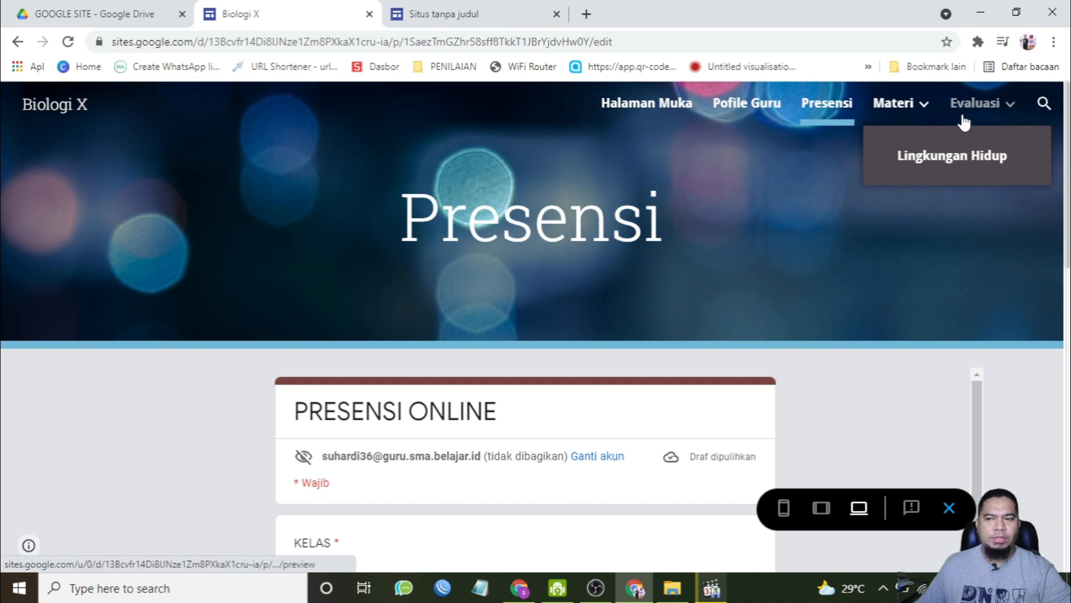
Step: Rename the untitled new site as BIOLOGI X
click(470, 8)
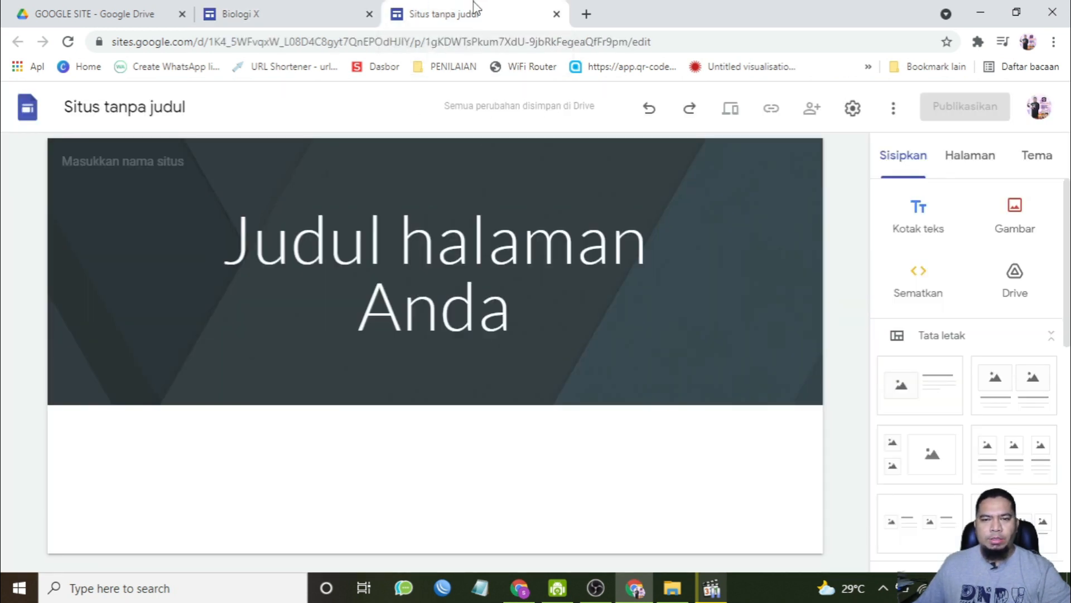
click(120, 106)
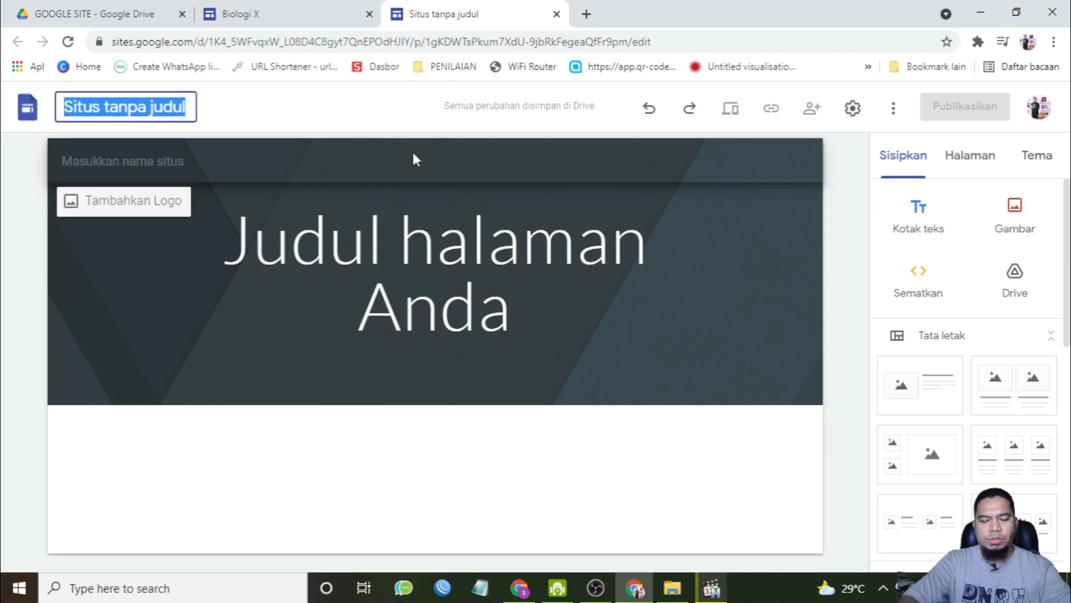
text(BIOLOGI X)
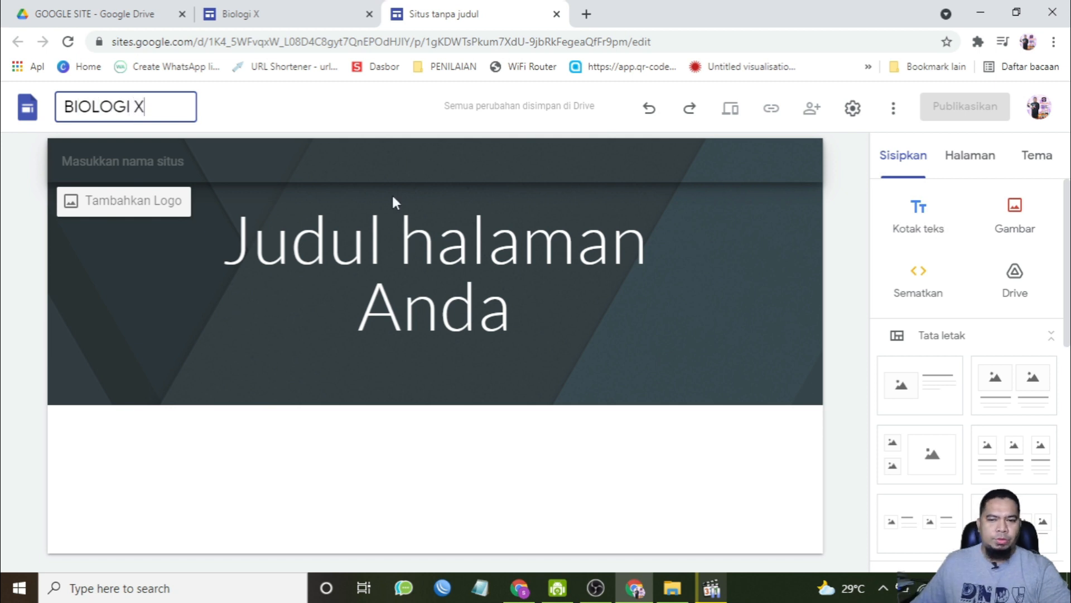
Step: Replace the header title text on the new site with BIOLOGI X
click(384, 250)
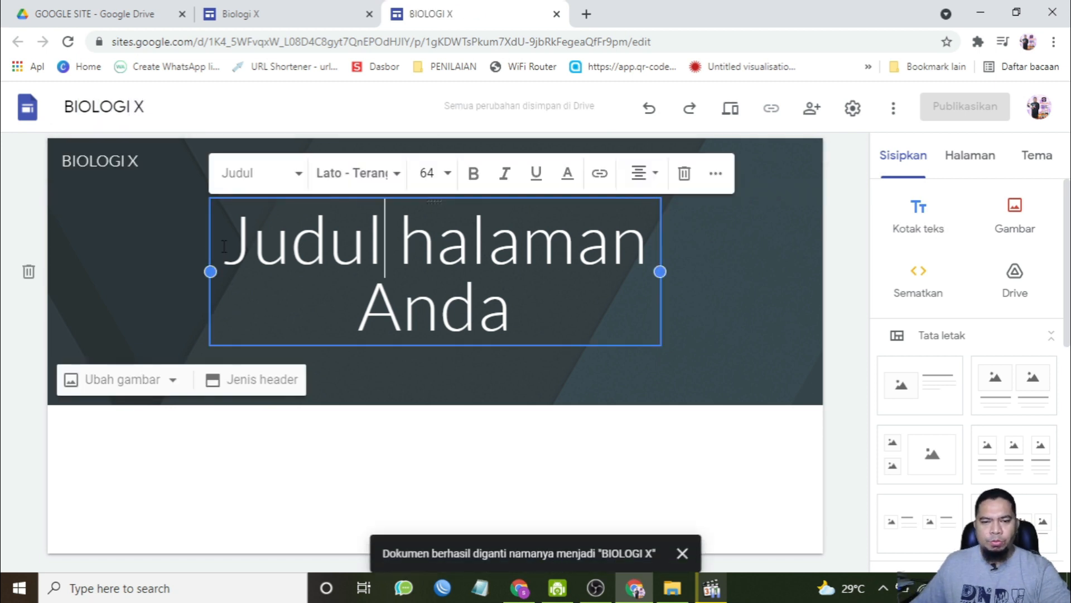
drag(236, 245, 613, 326)
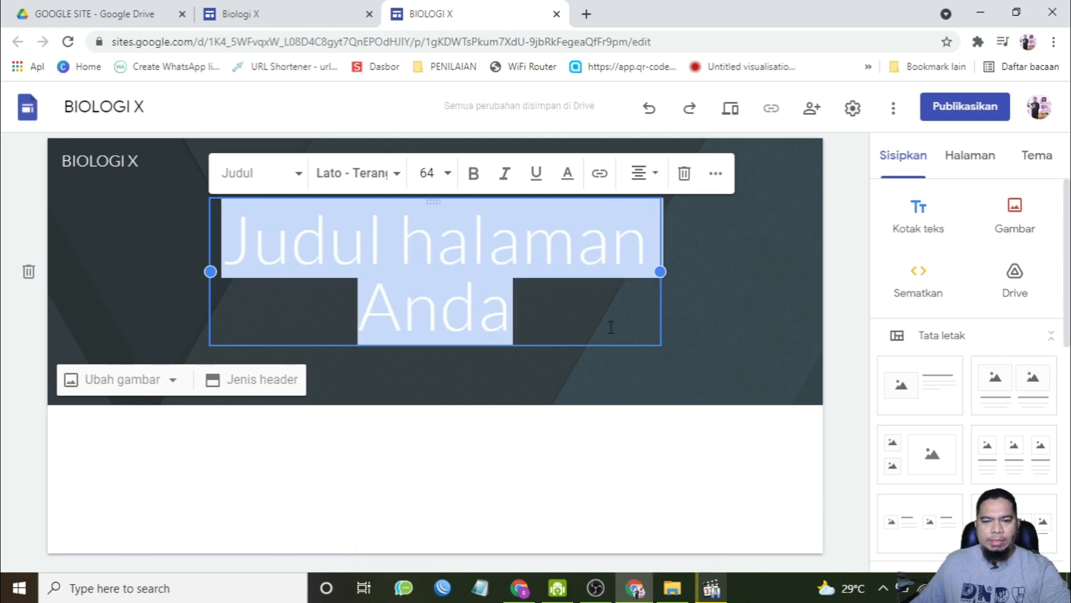
text(BIOL)
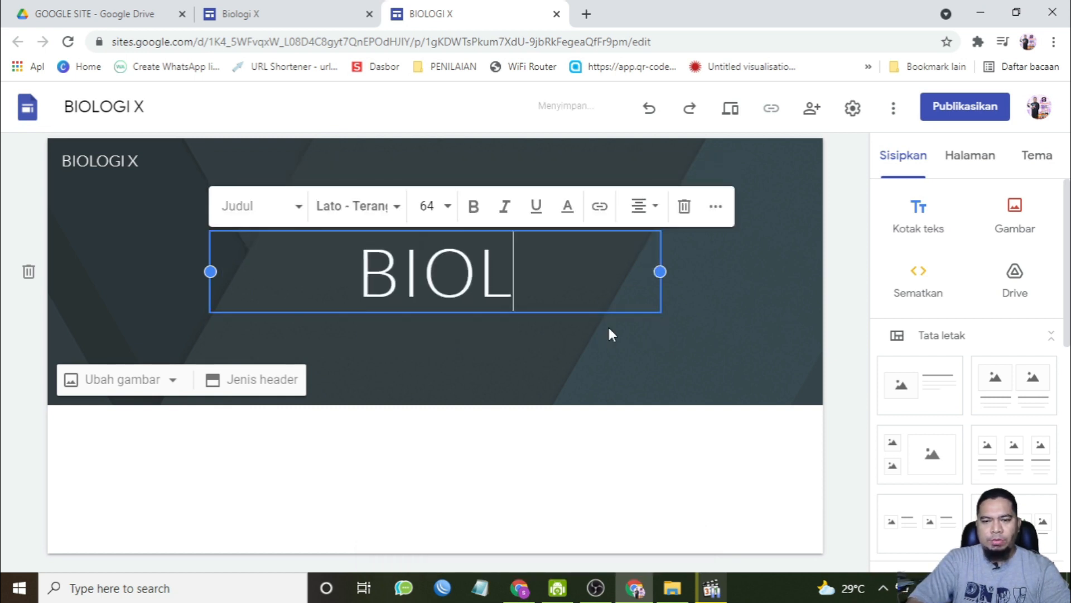
text(OGI X)
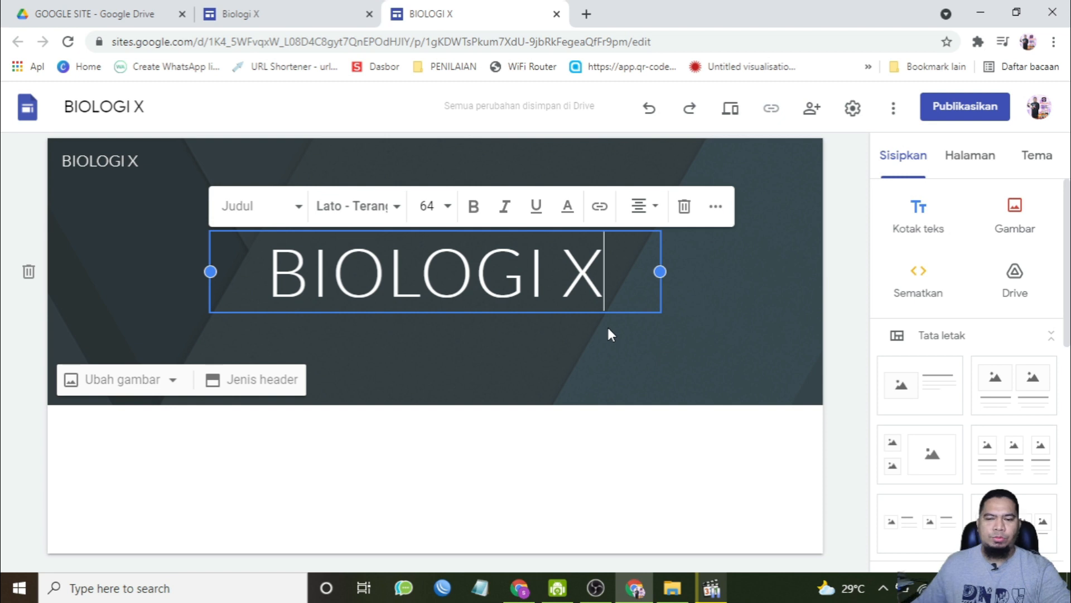
click(608, 478)
Step: Return to the Biologi X site preview and open its Halaman Muka page
click(310, 10)
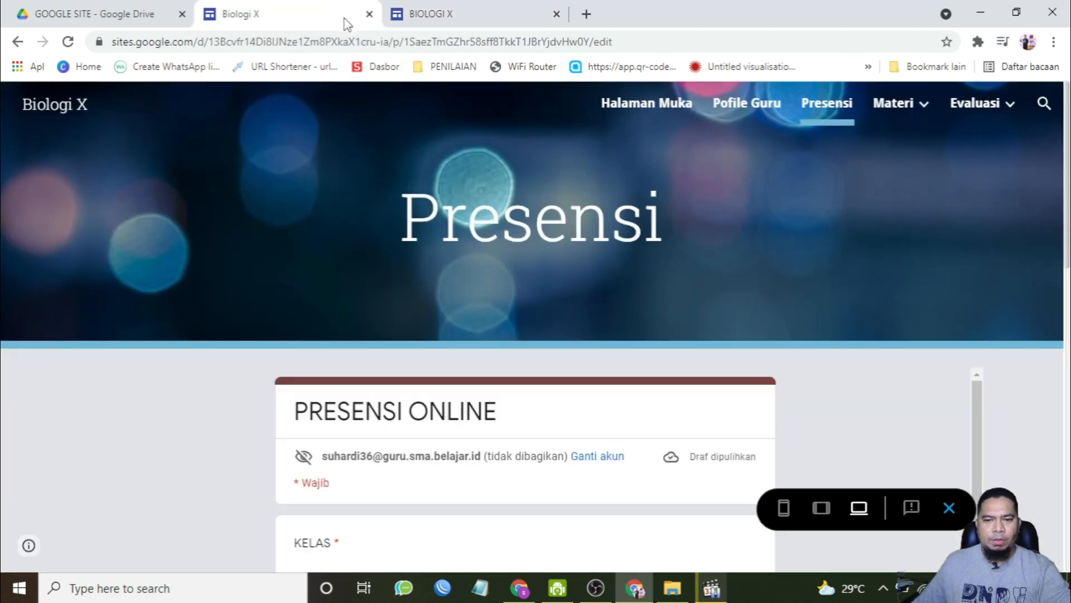
click(624, 108)
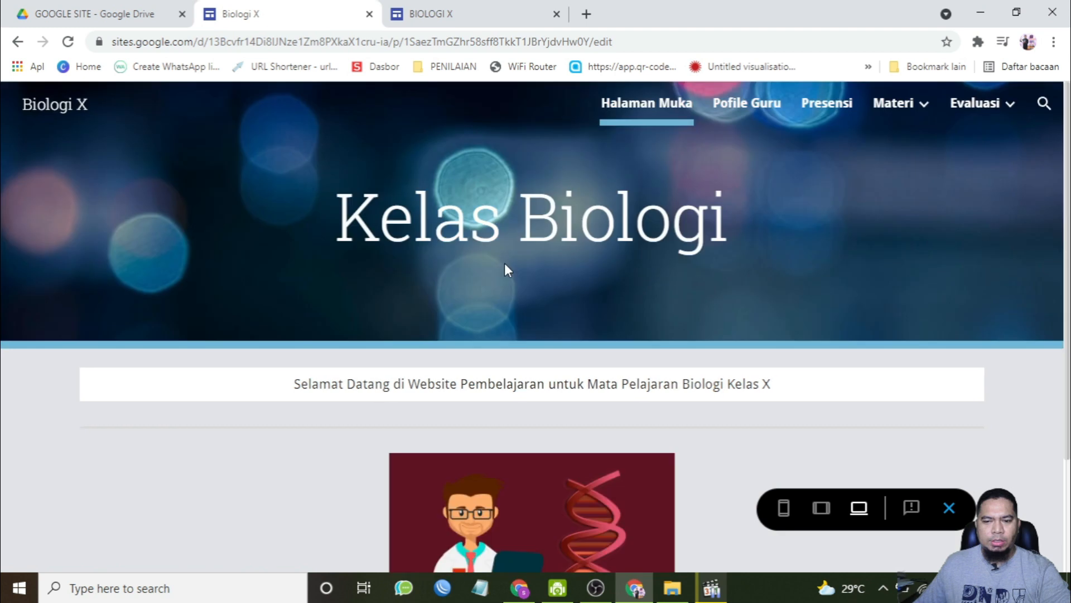
Step: On the new site, add a centred text box under the header reading SELAMAT DATANG DI WEBSITE PEMBELAJARAN BIOLOGI UNTUK KELAS X
click(460, 12)
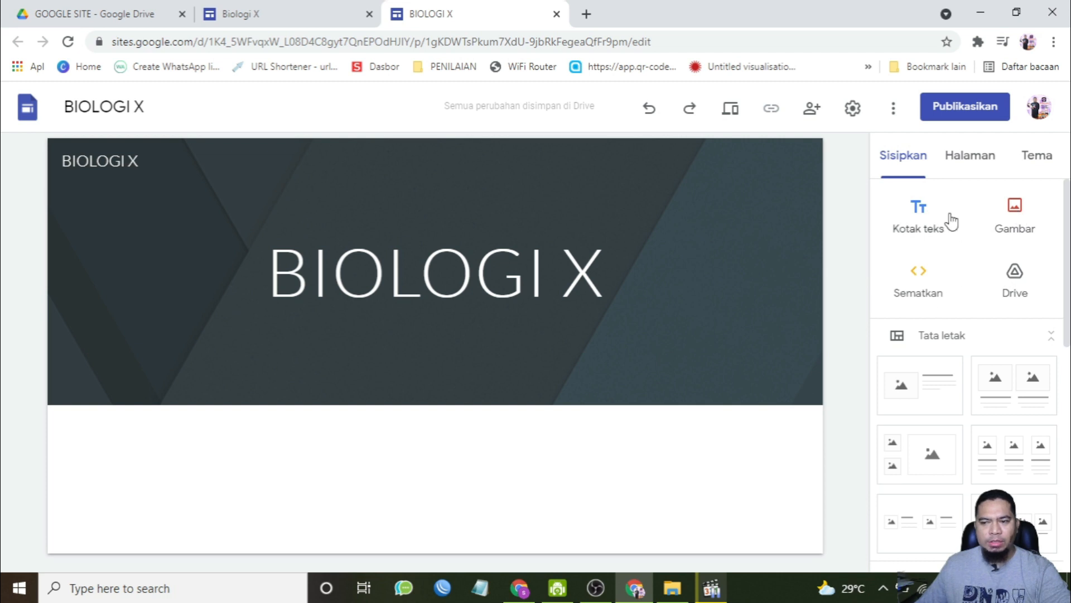
click(911, 230)
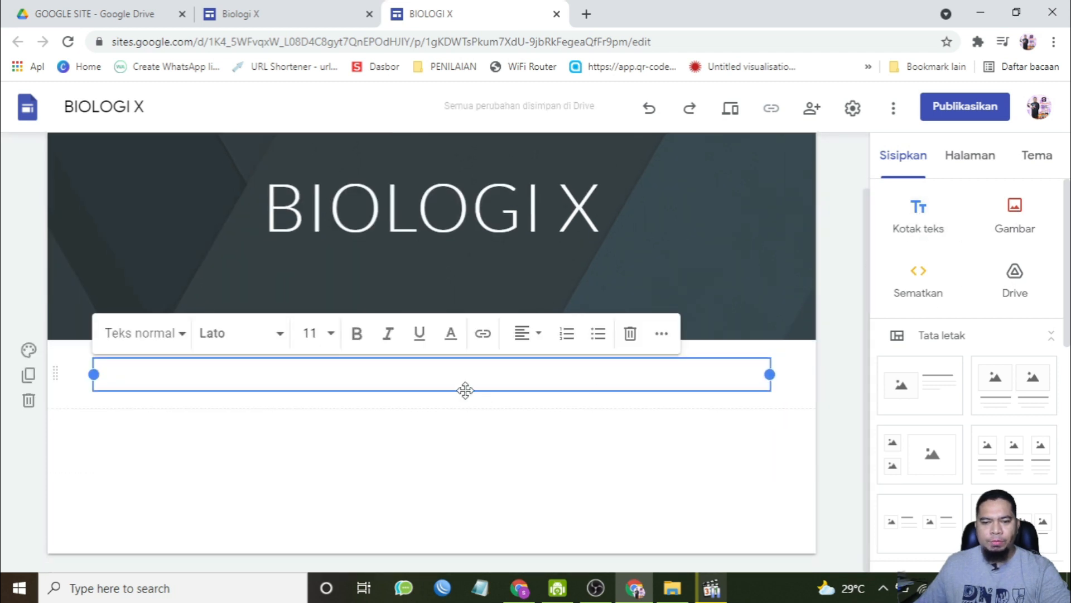
click(525, 337)
click(522, 377)
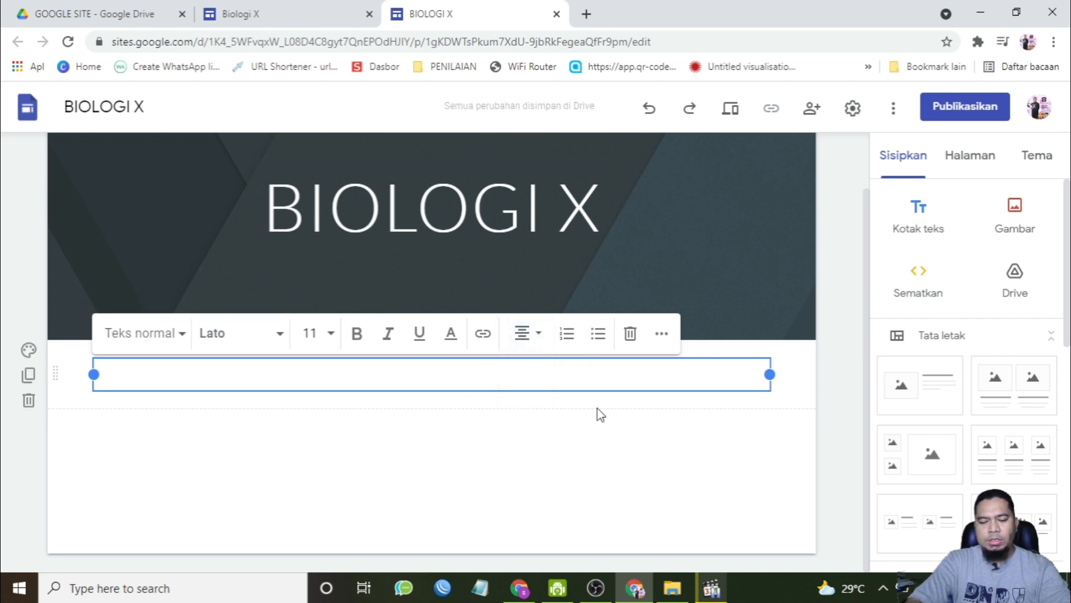
text(SELAMAT DAT)
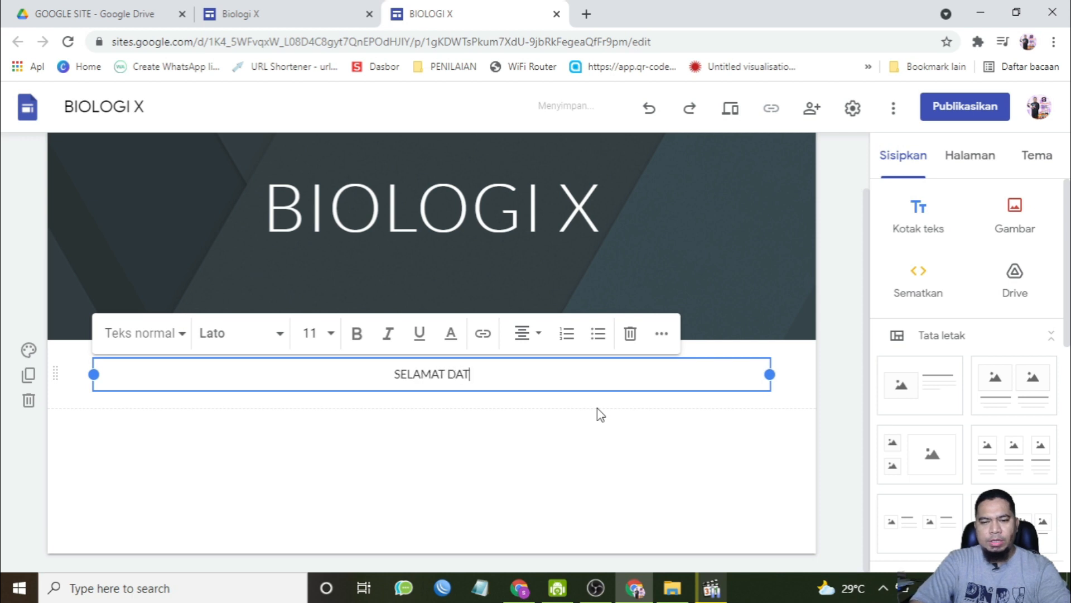
text(ANG DI WEBSITE PEMBELA)
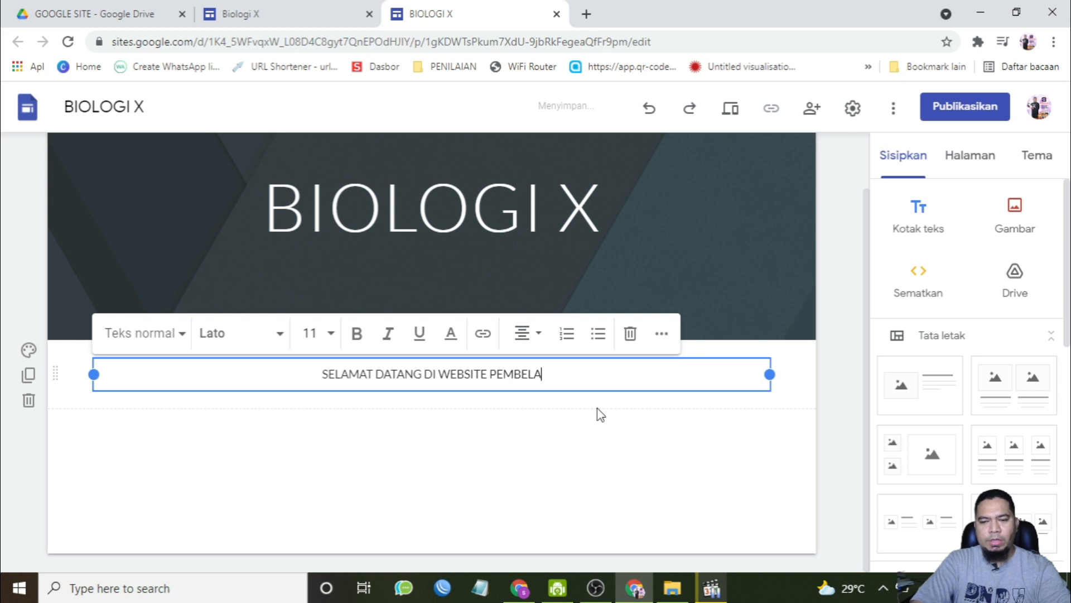
text(JARAN B)
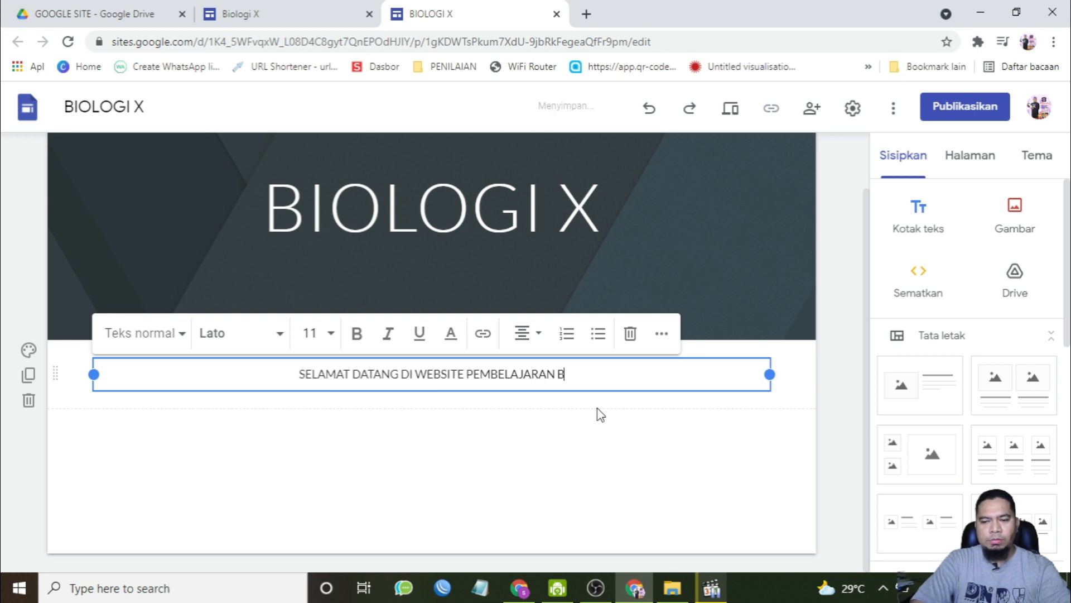
text(IOLOGI UNT)
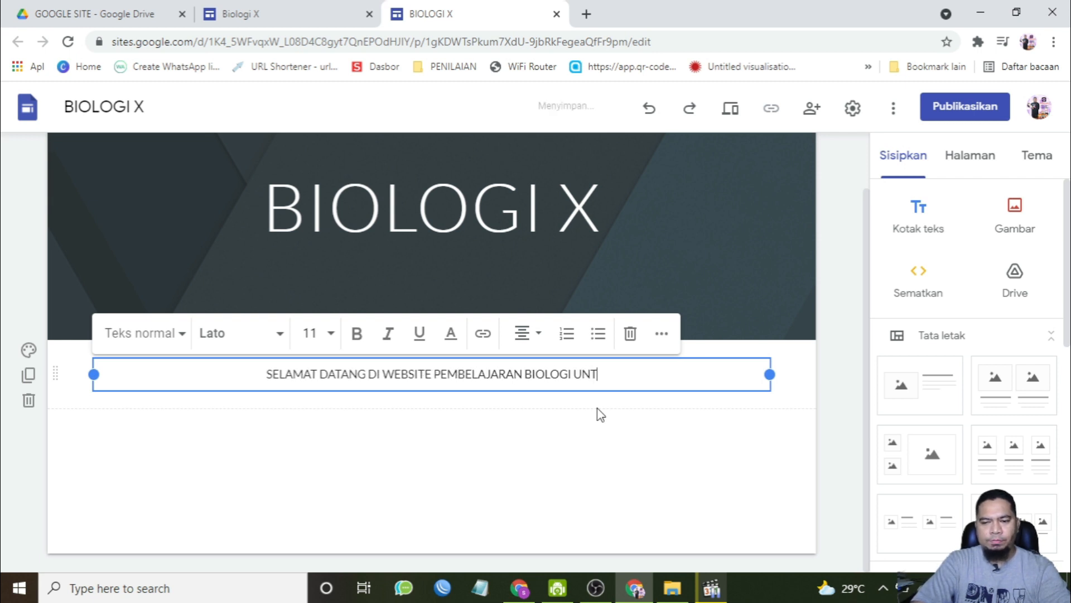
text(UK KELAS X)
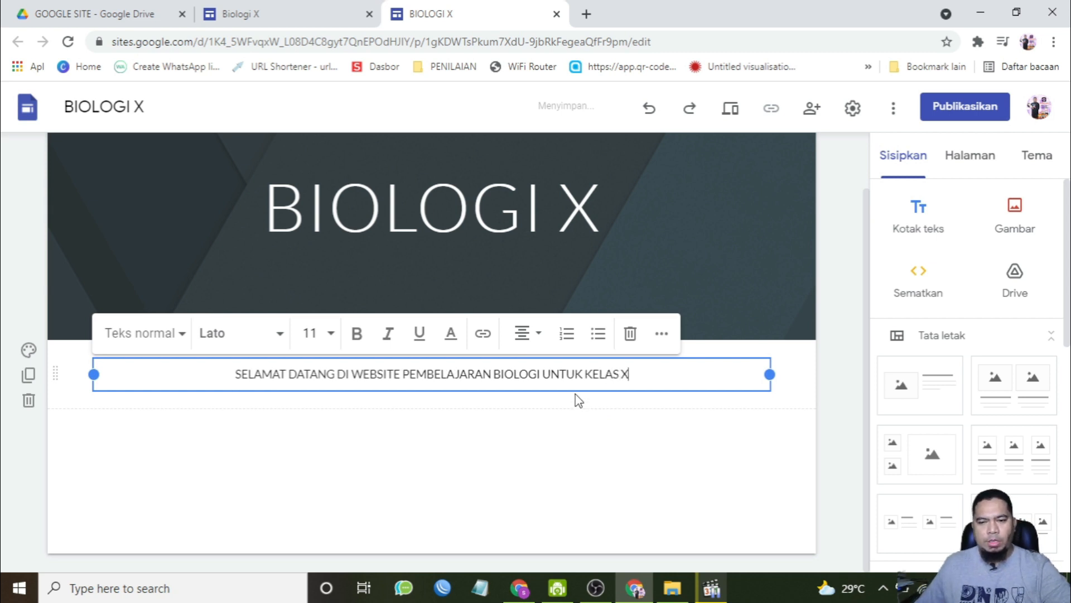
Step: Format the whole welcome text with the large Judul title style and make it bold
key(ctrl+a)
click(167, 334)
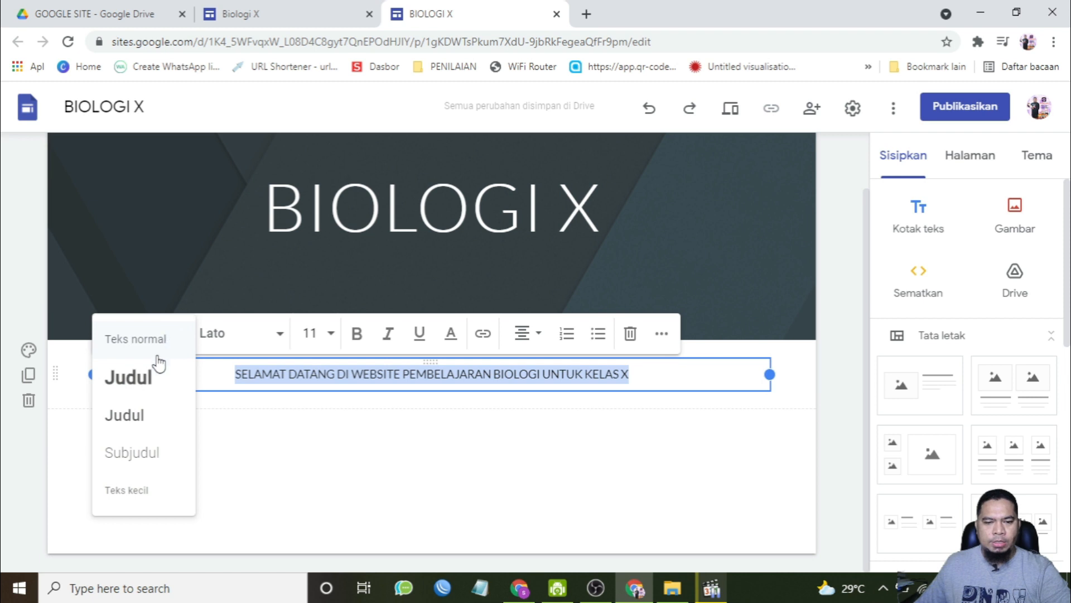
click(137, 414)
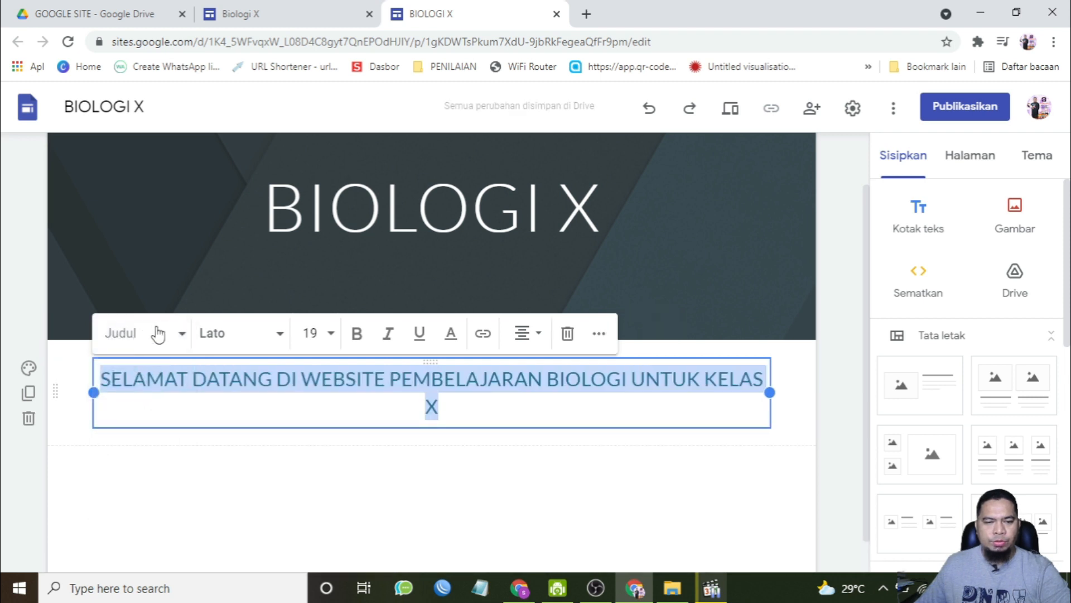
click(158, 334)
click(136, 376)
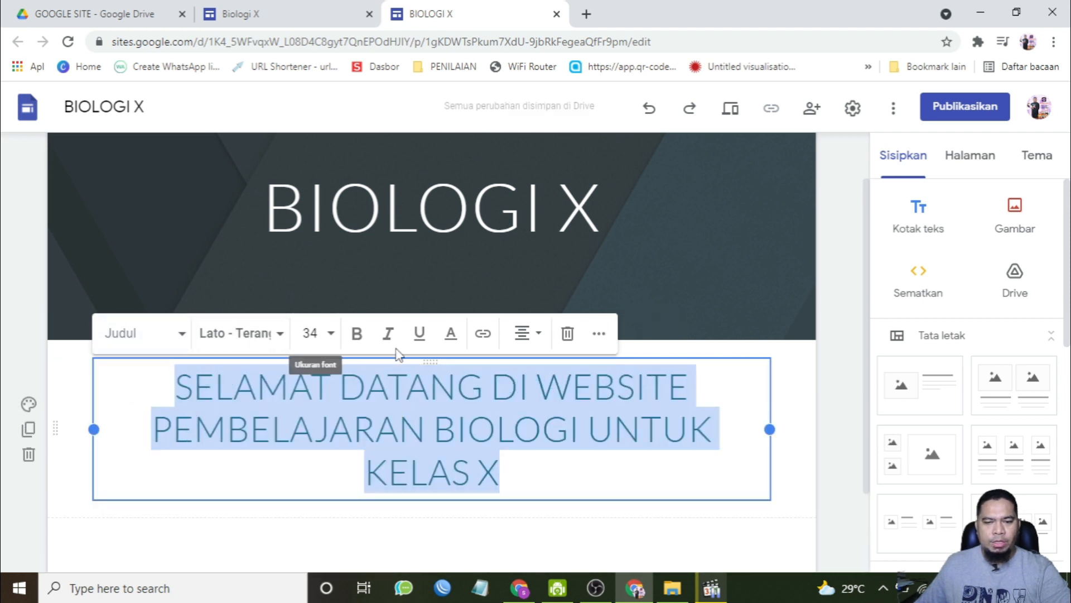
click(357, 333)
click(685, 473)
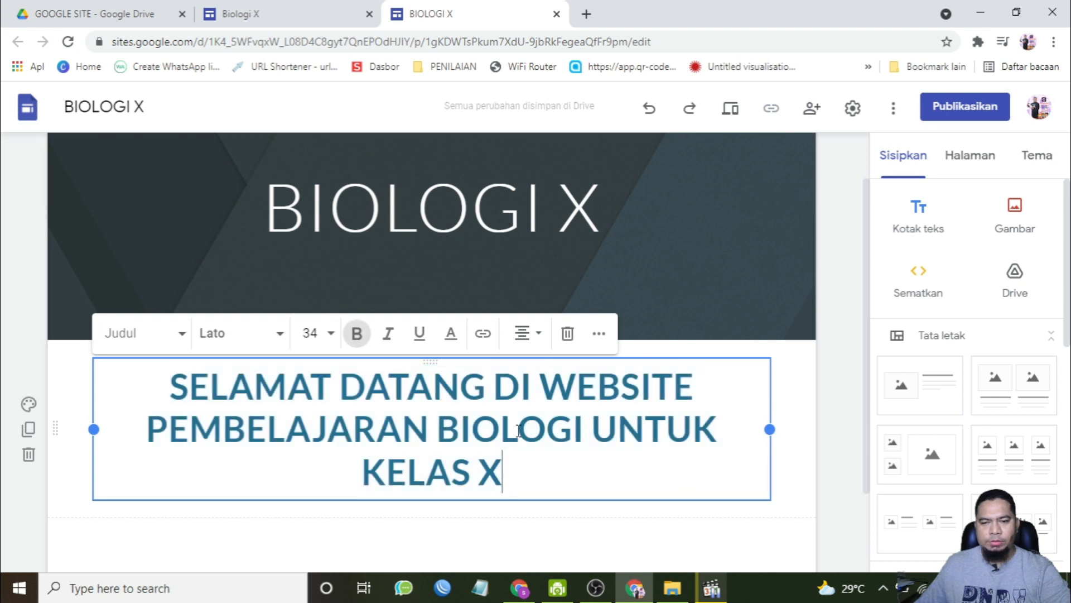
Step: Change the welcome text's font to Coiny
drag(528, 478, 138, 395)
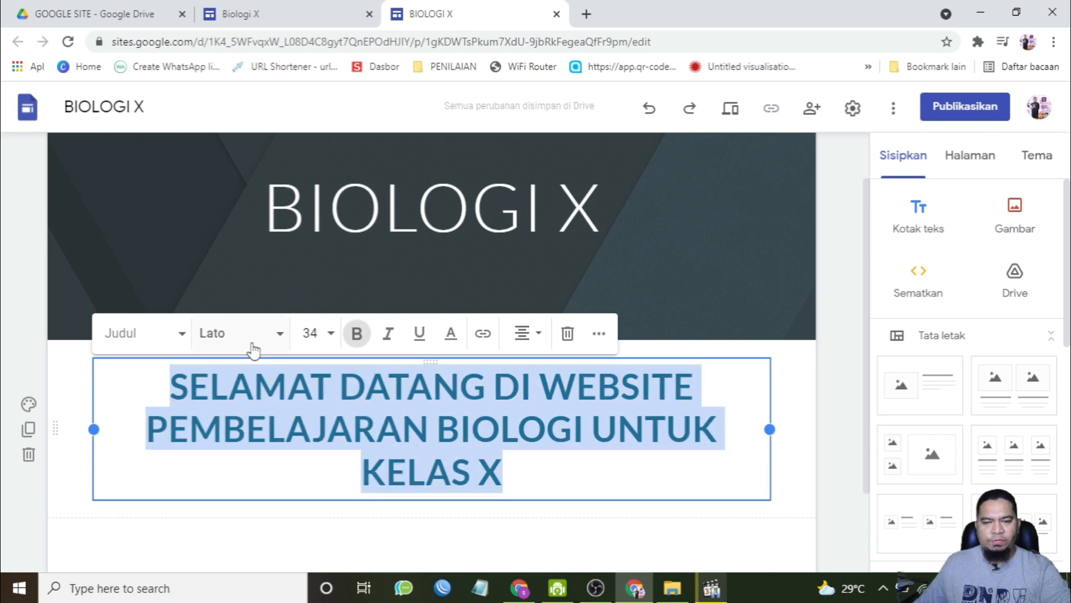
click(278, 337)
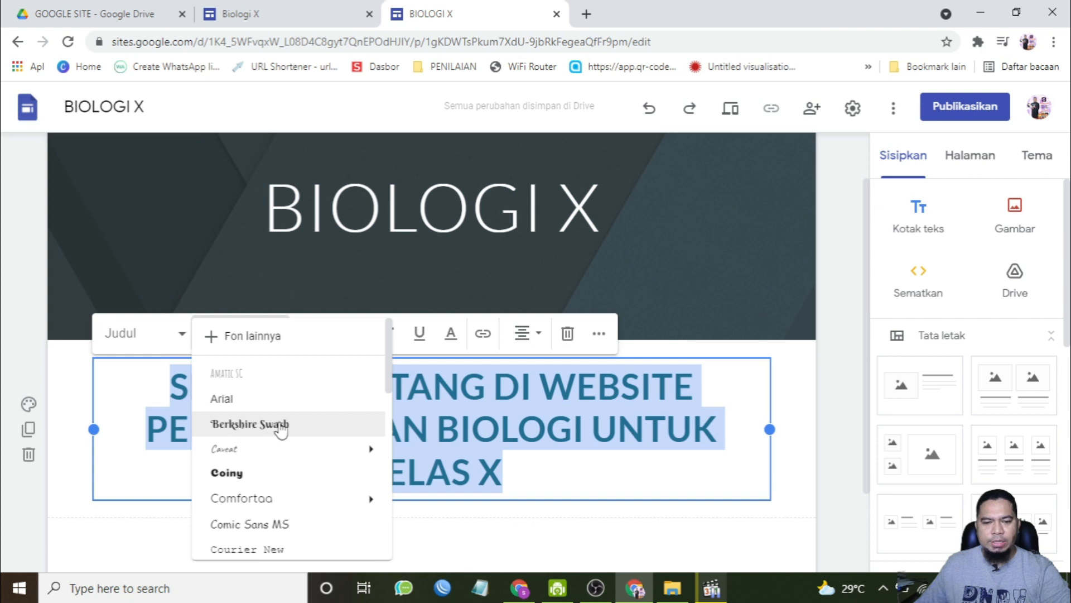
click(279, 473)
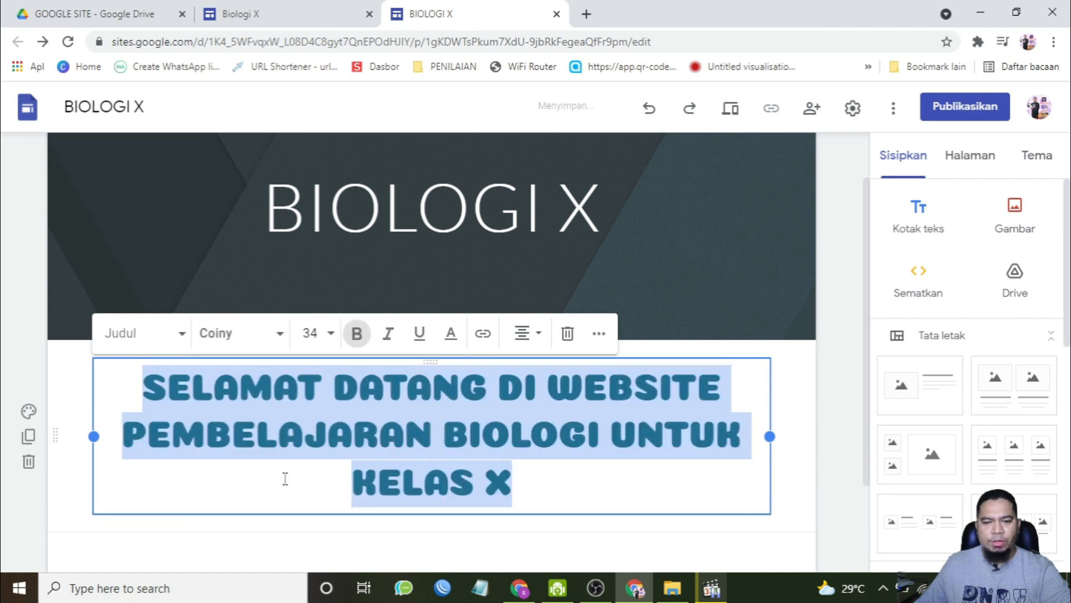
click(558, 477)
Step: Add a centred footer reading "Created by" followed by the site author's name
scroll(642, 483, down, 2)
scroll(663, 490, up, 2)
scroll(663, 490, down, 2)
mouse_move(452, 540)
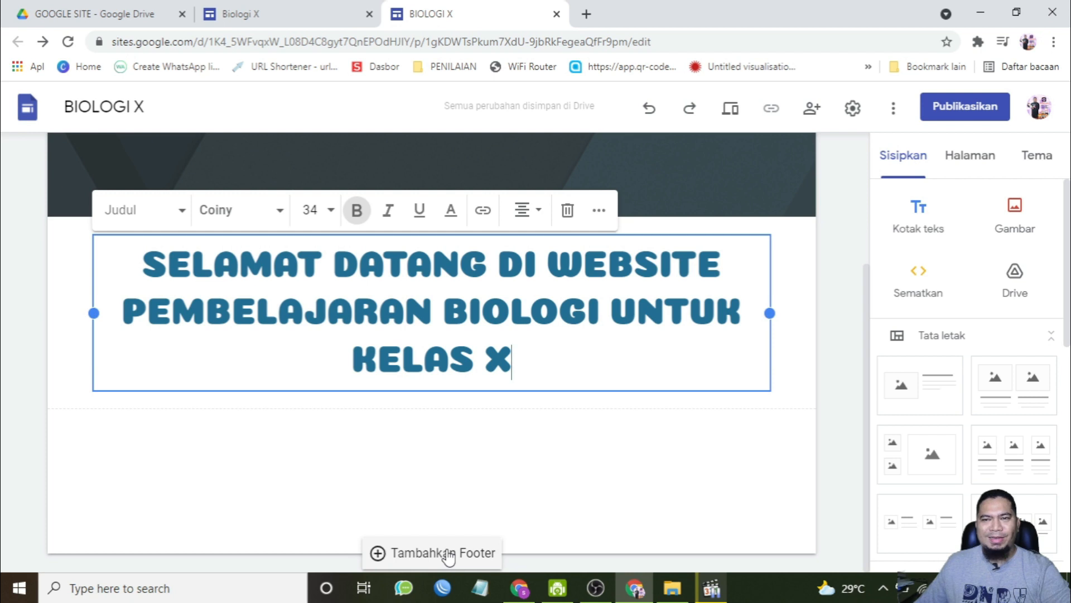
click(449, 554)
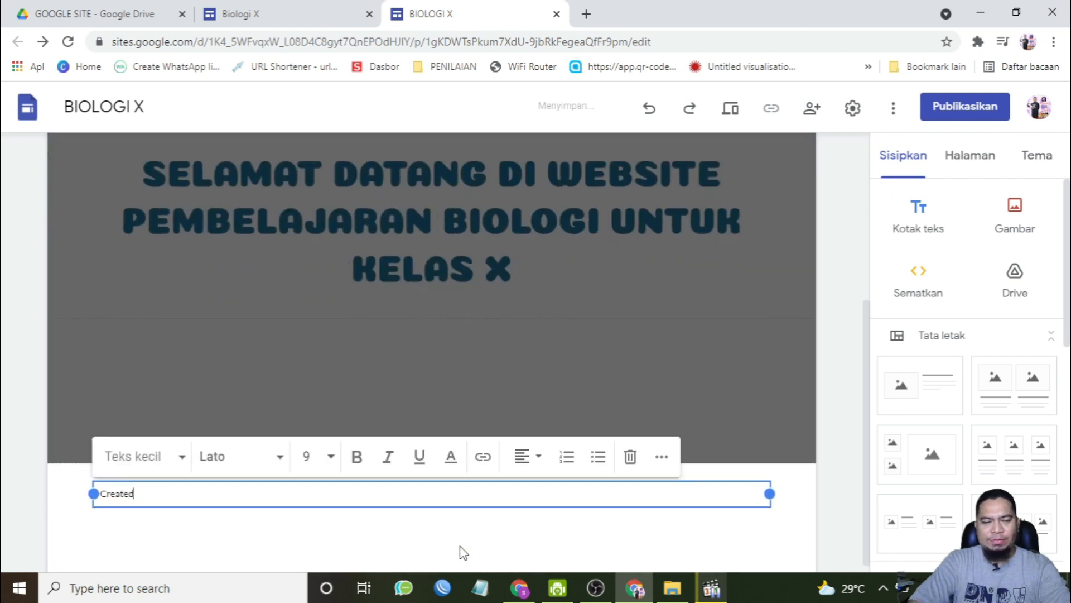
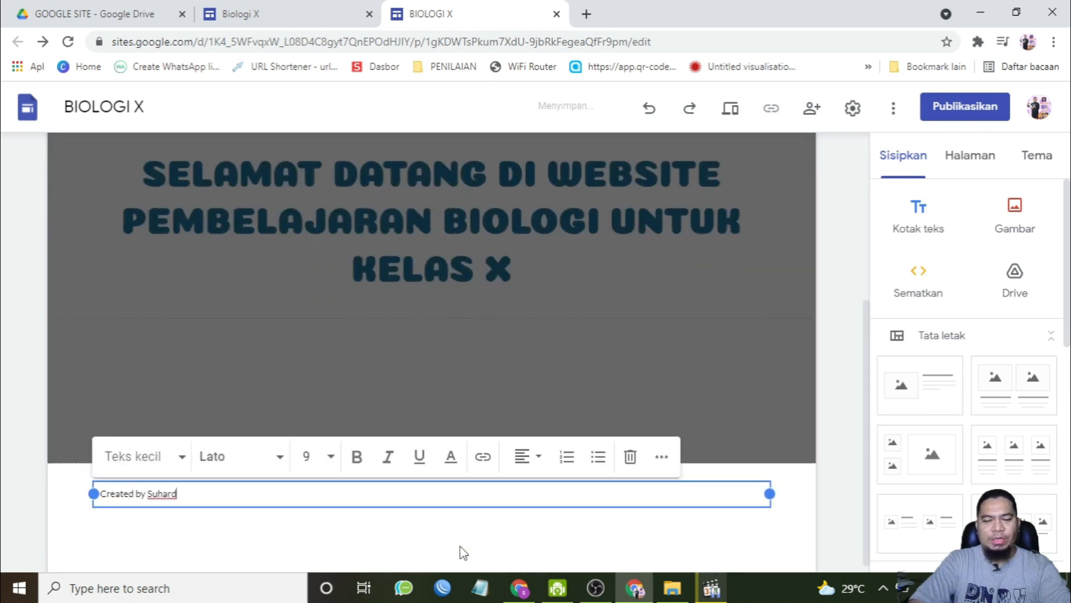
click(522, 456)
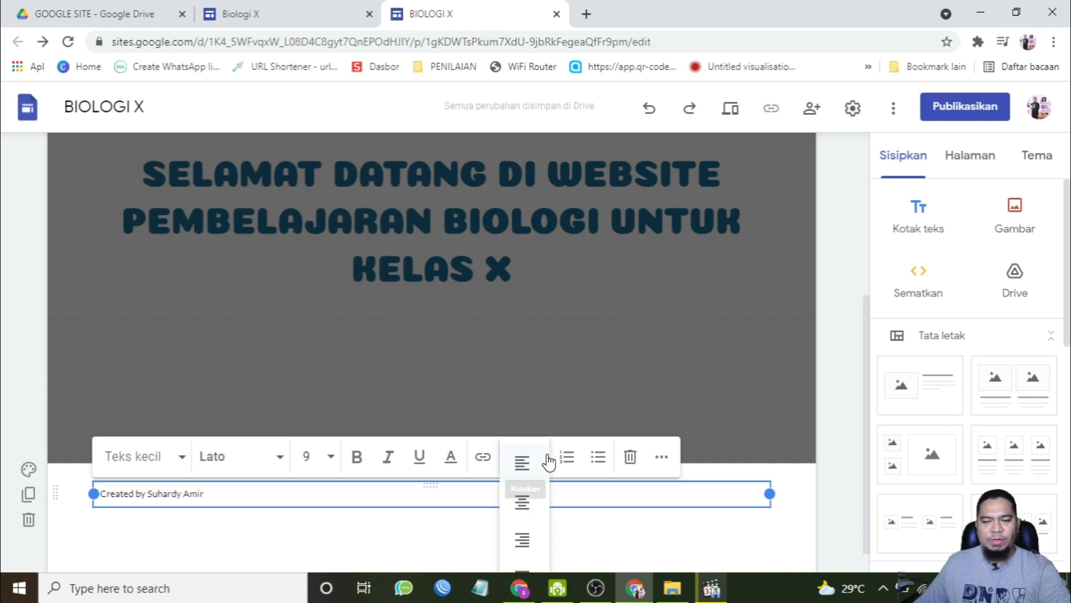
click(524, 515)
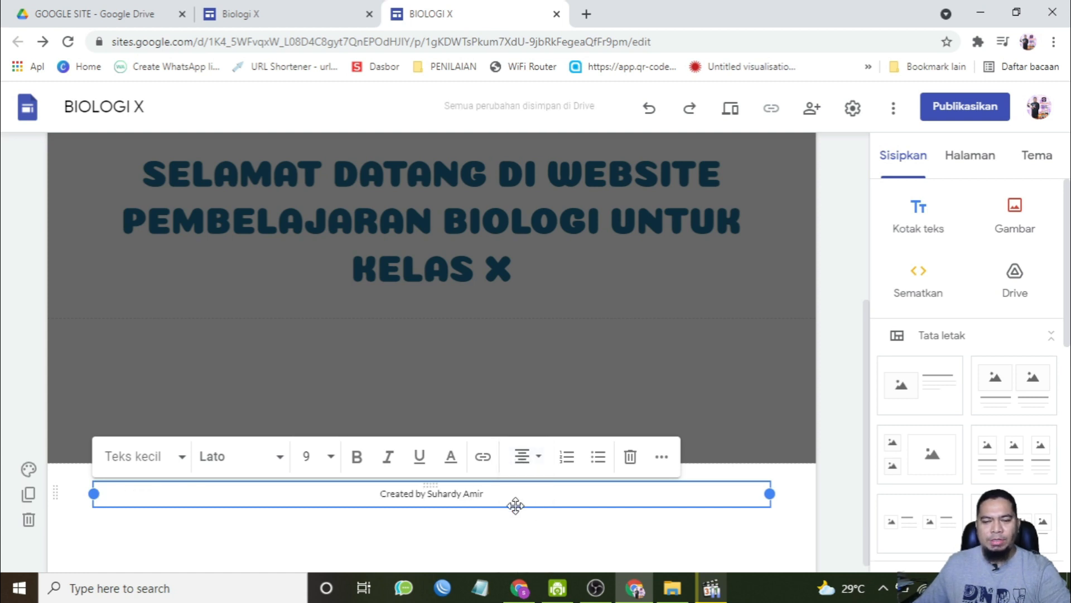
click(521, 423)
Step: Insert an image found through a Google image search for "biology", picking the colourful BIOLOGY banner
scroll(557, 432, up, 4)
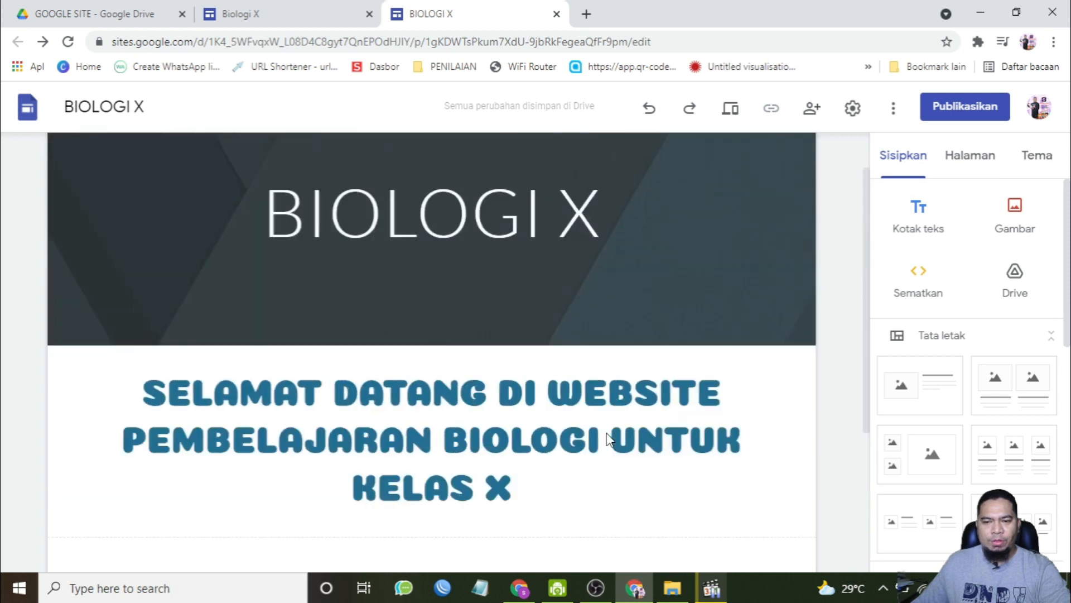
scroll(607, 433, down, 4)
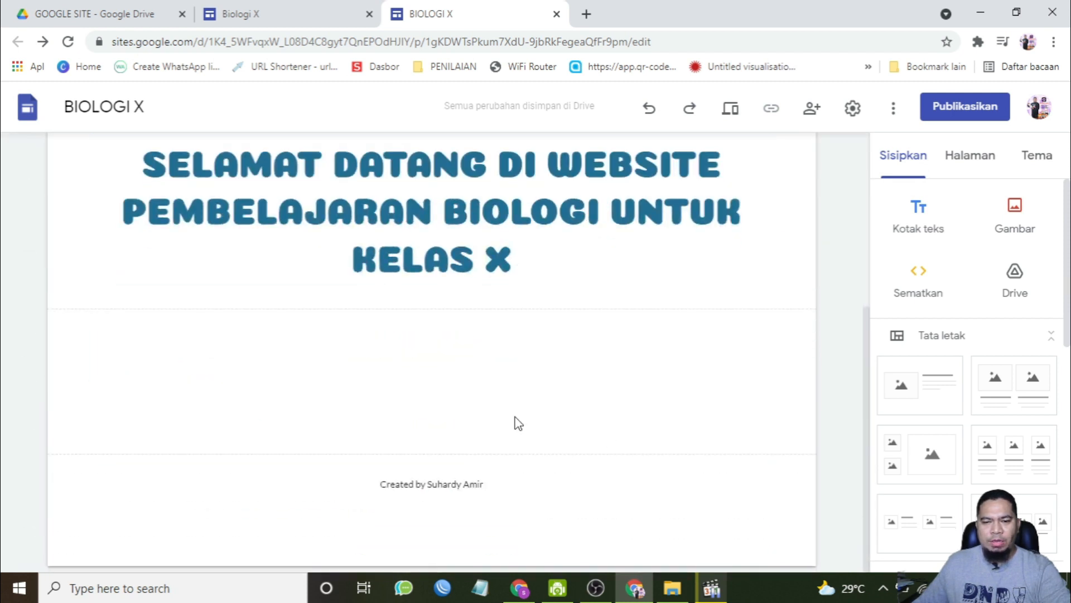
scroll(388, 278, up, 3)
scroll(248, 266, down, 3)
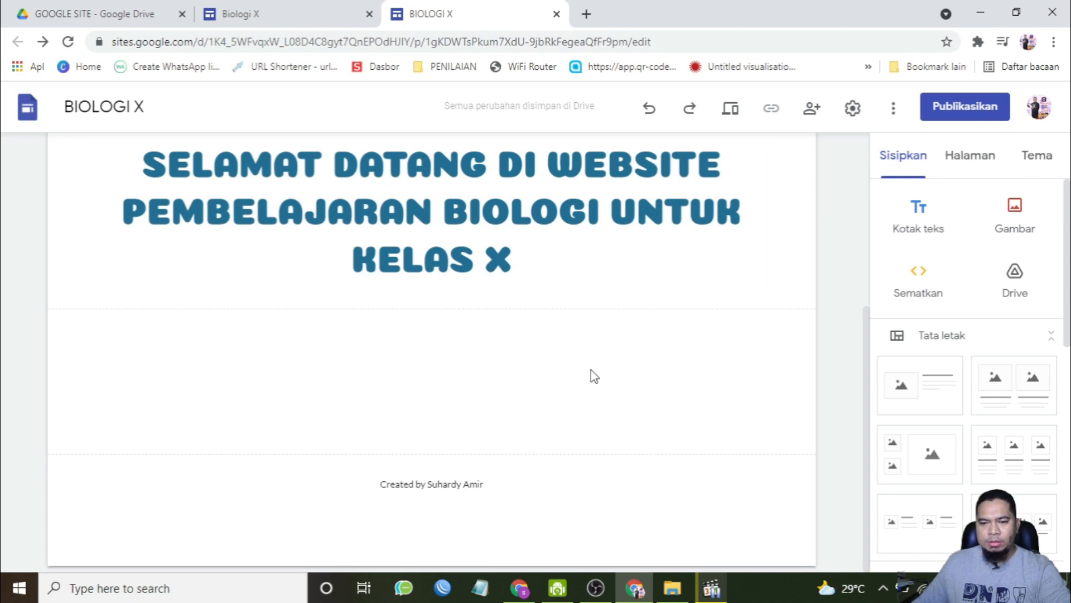
click(1016, 210)
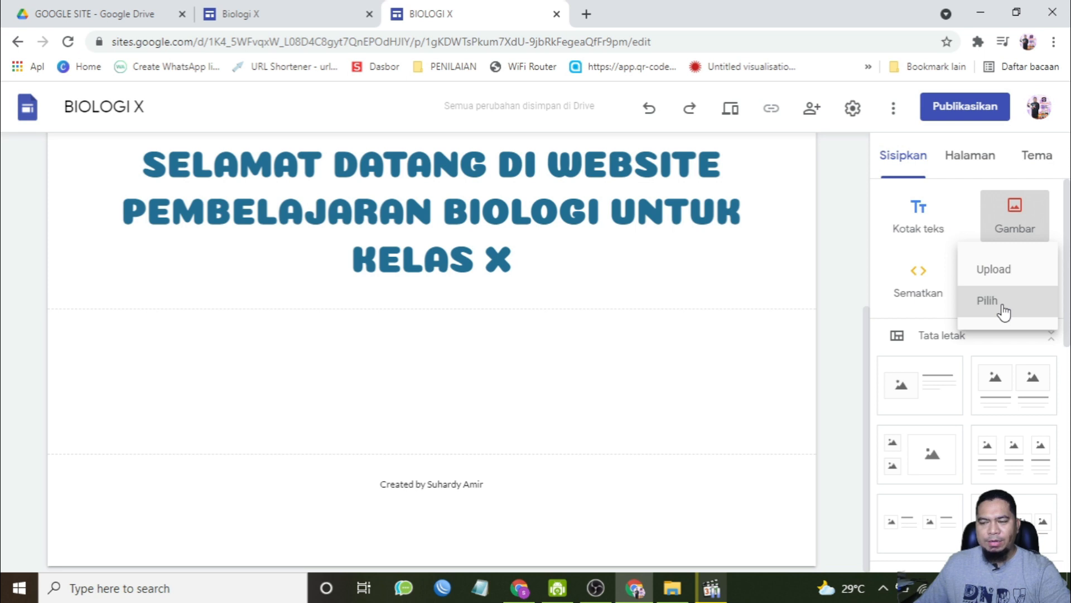
click(1002, 309)
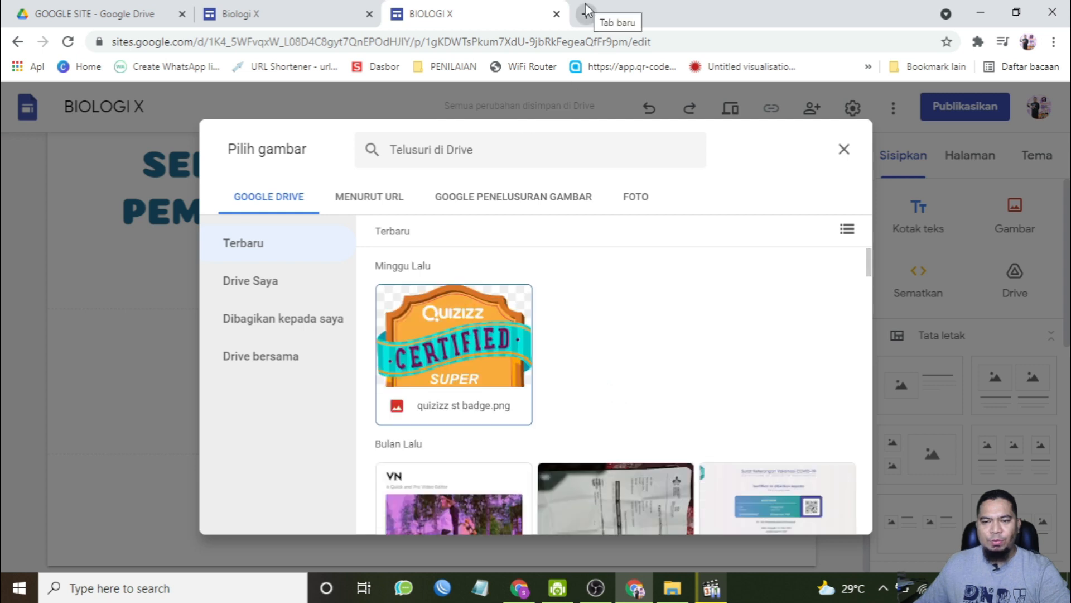
click(488, 196)
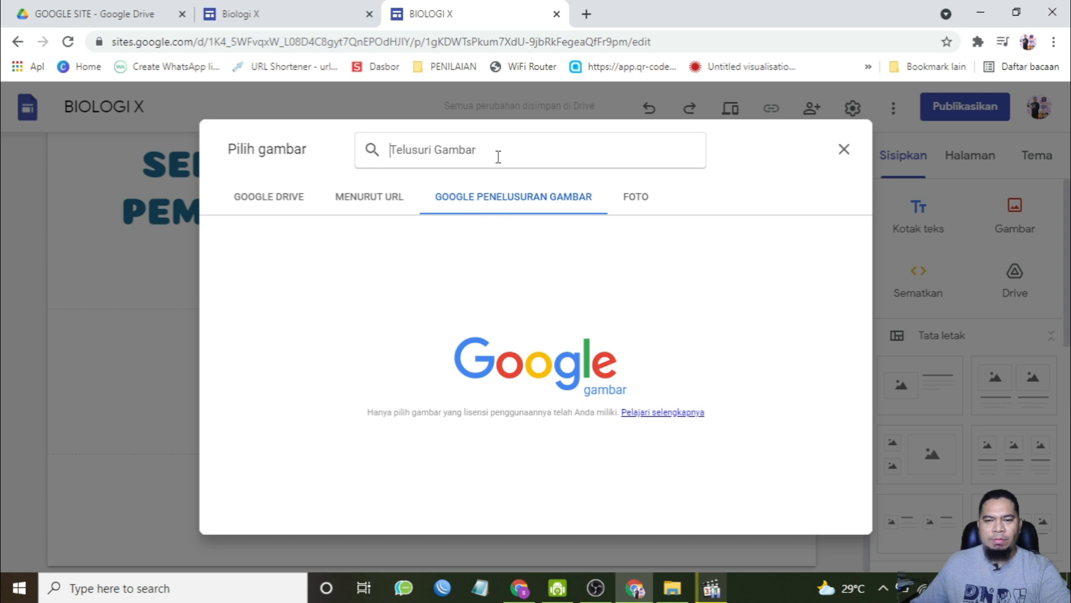
text(biologi)
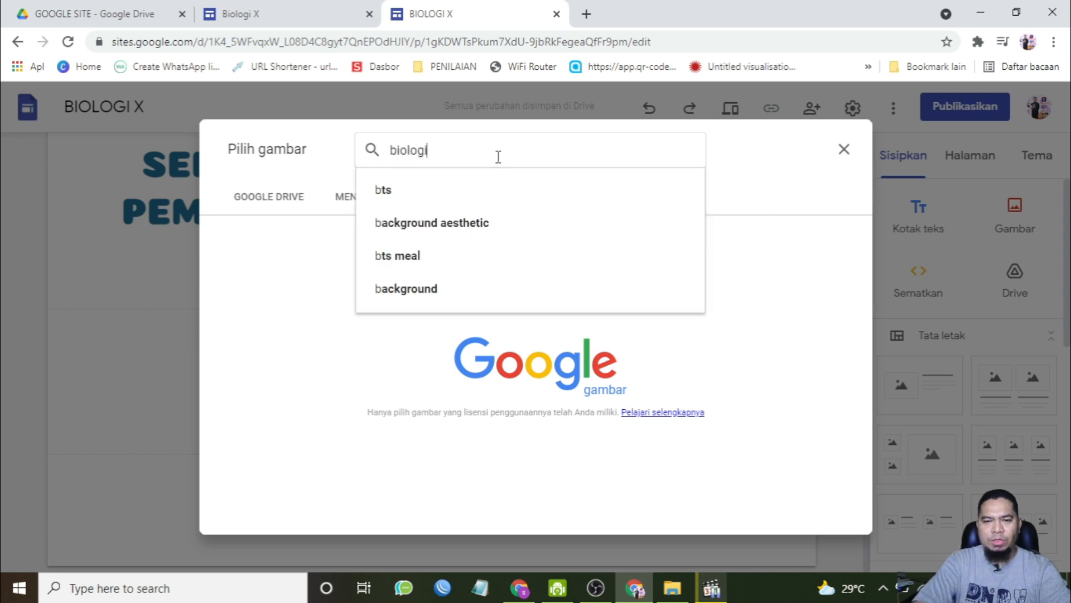
text(y)
key(Return)
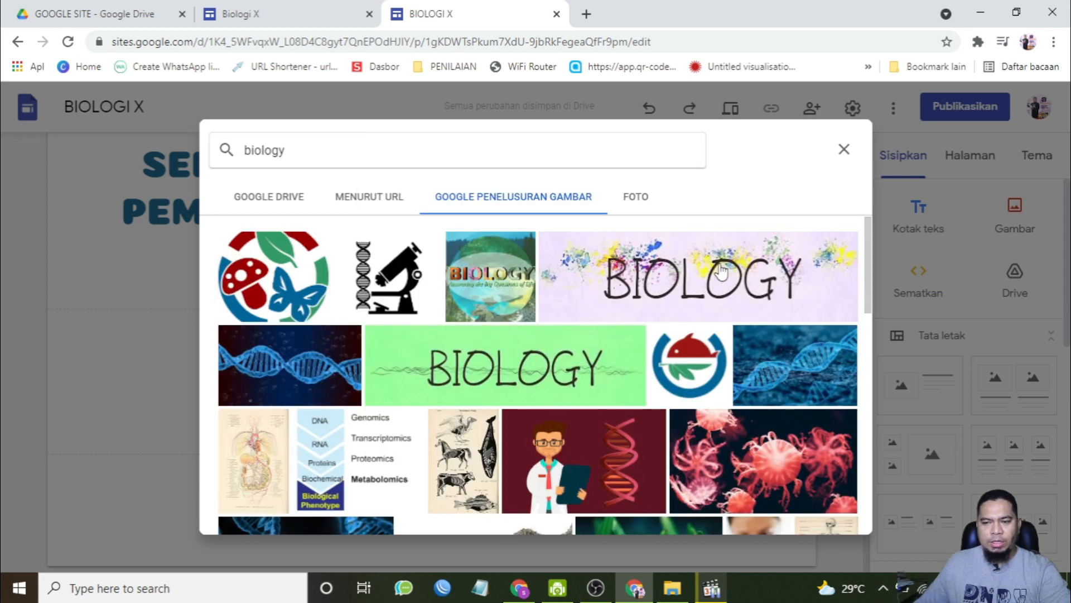
scroll(809, 404, down, 5)
scroll(688, 312, up, 5)
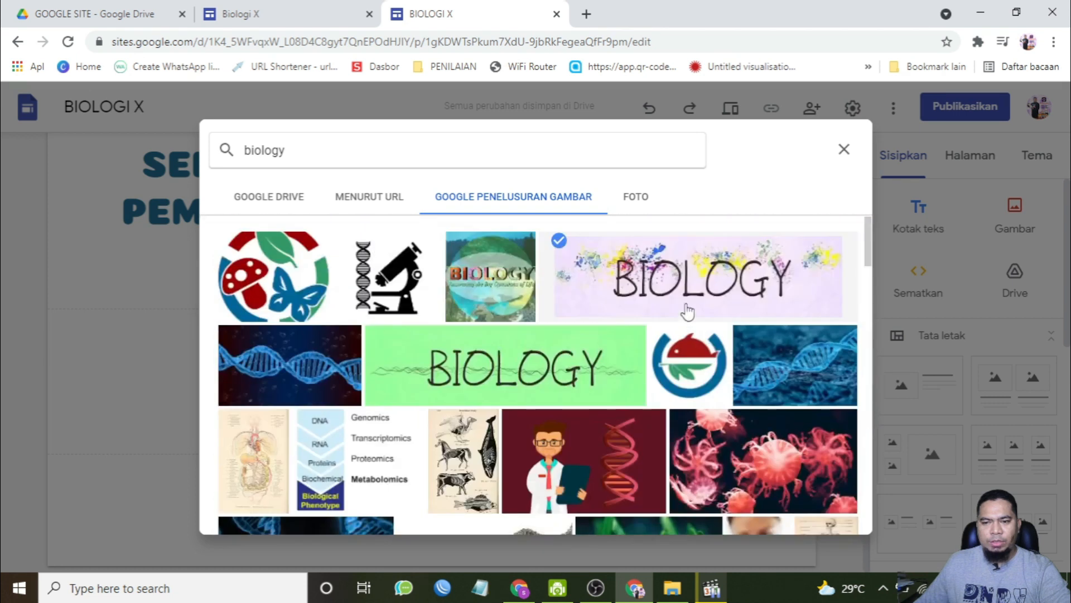
click(653, 276)
Step: Resize the BIOLOGY banner image to span the section width and make it taller
drag(306, 339, 776, 357)
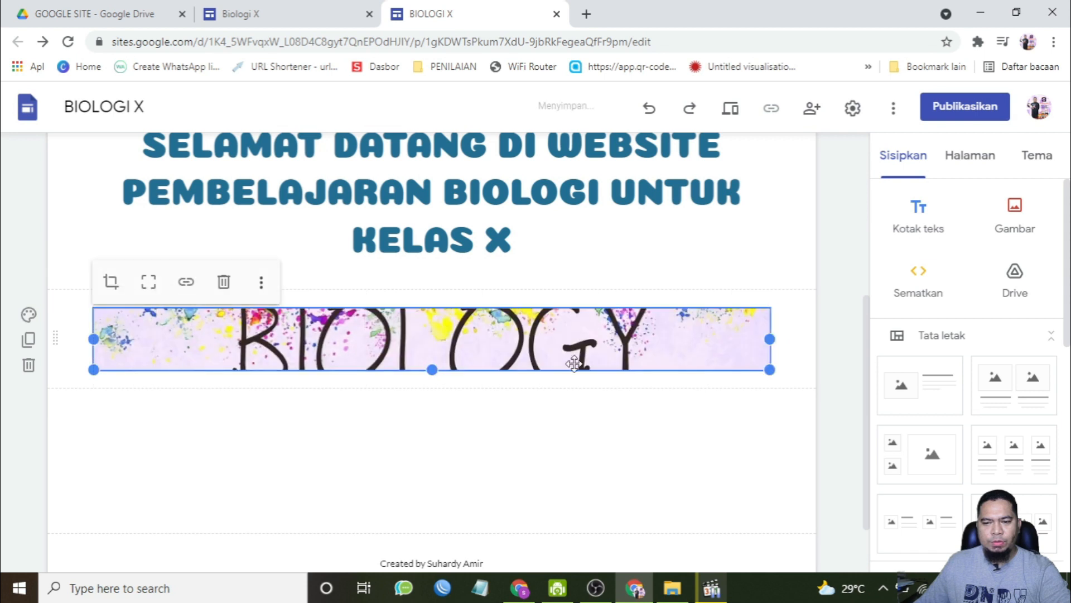
drag(432, 370, 440, 430)
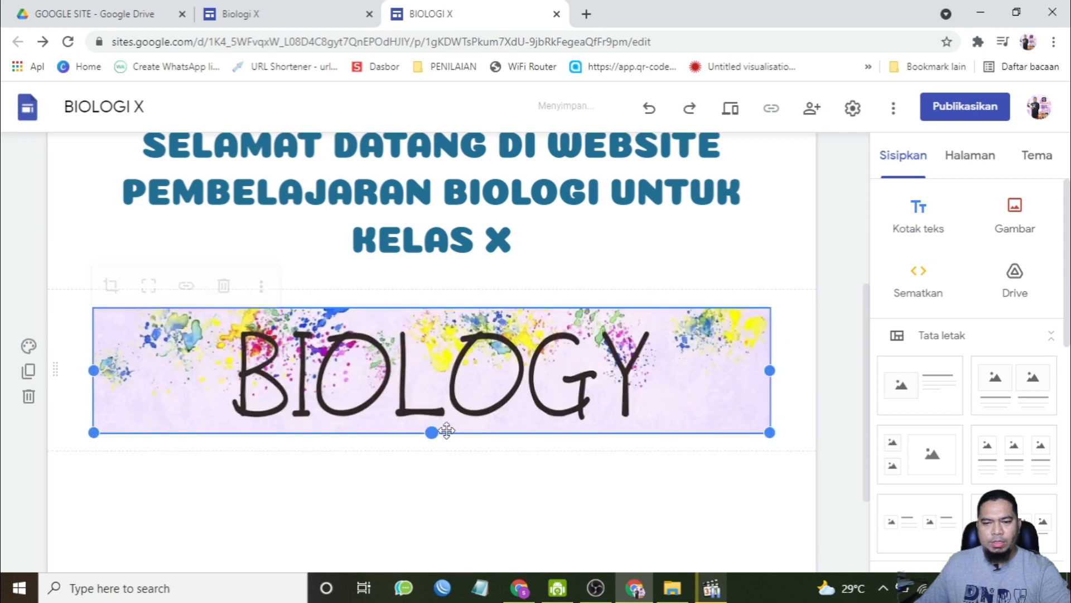
click(829, 282)
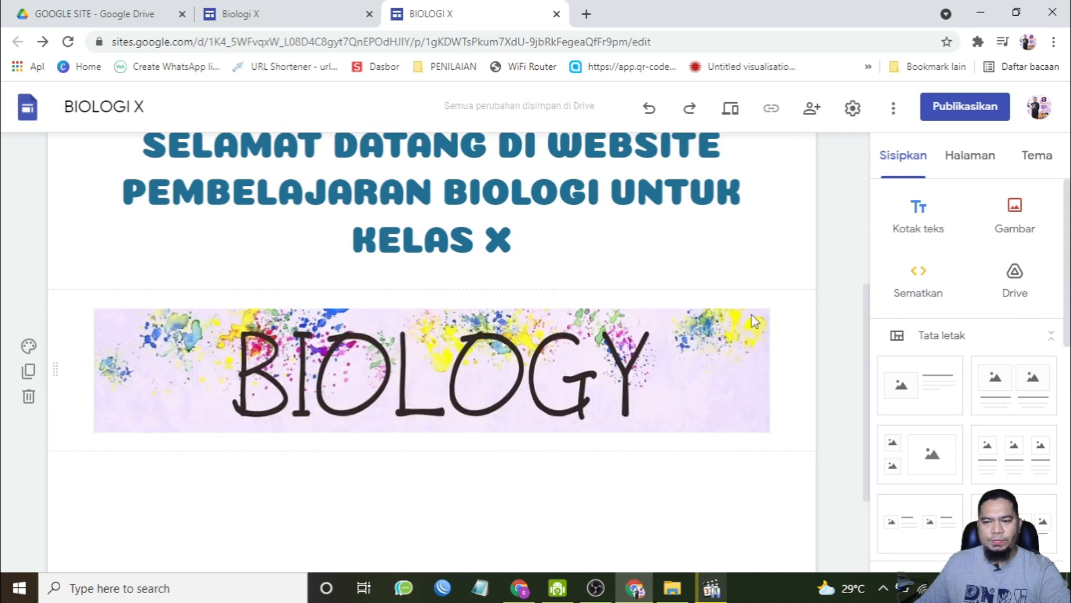
Step: Replace the site header background with the blue bokeh lights image from the gallery
click(508, 372)
scroll(638, 401, up, 4)
scroll(637, 401, down, 7)
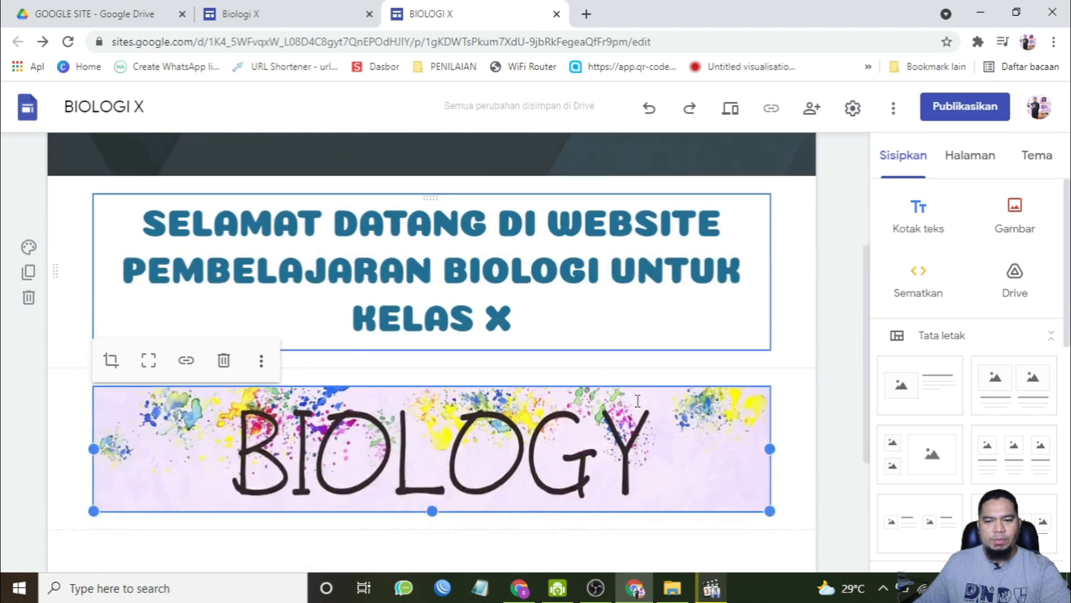
scroll(638, 400, up, 7)
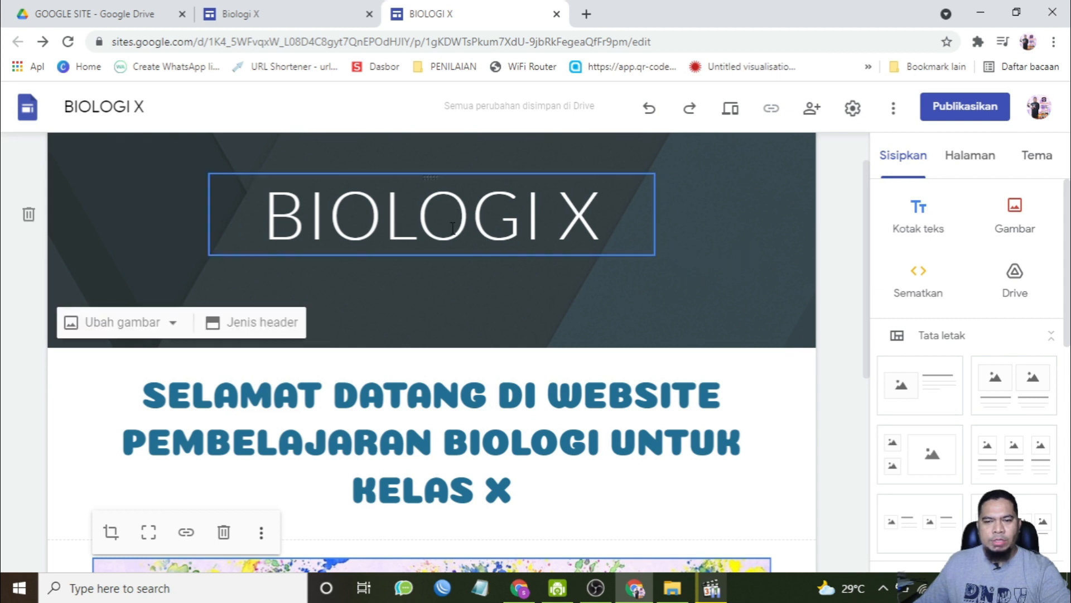
click(155, 328)
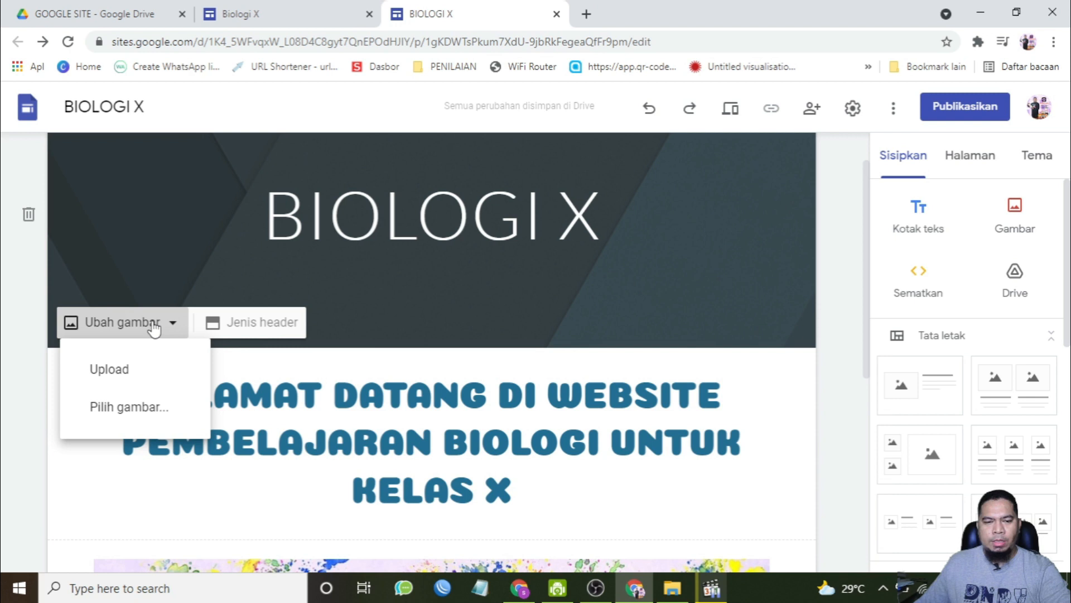
click(129, 416)
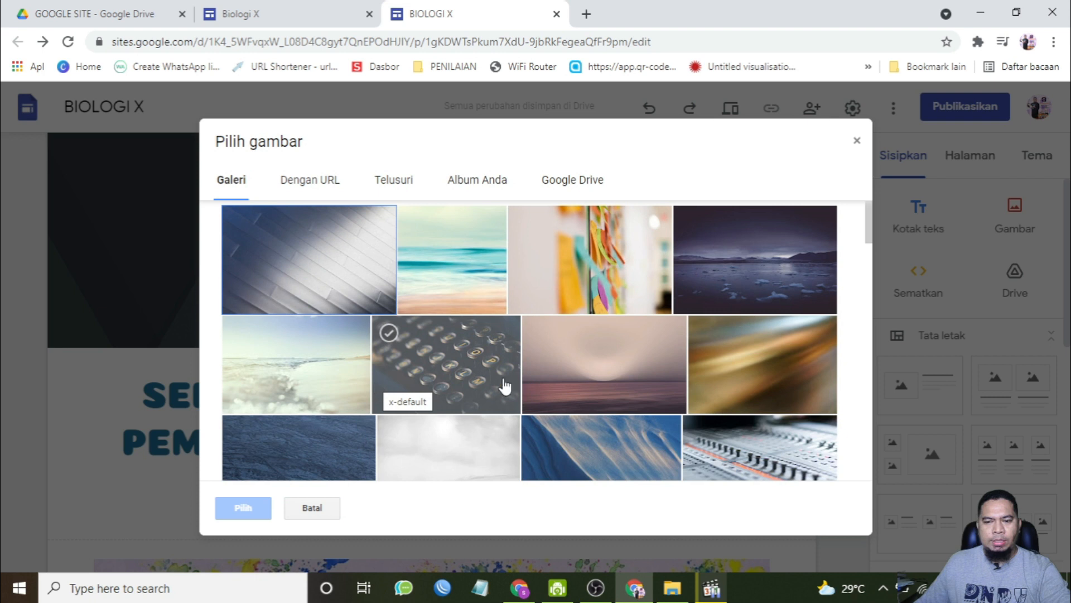
scroll(564, 395, down, 4)
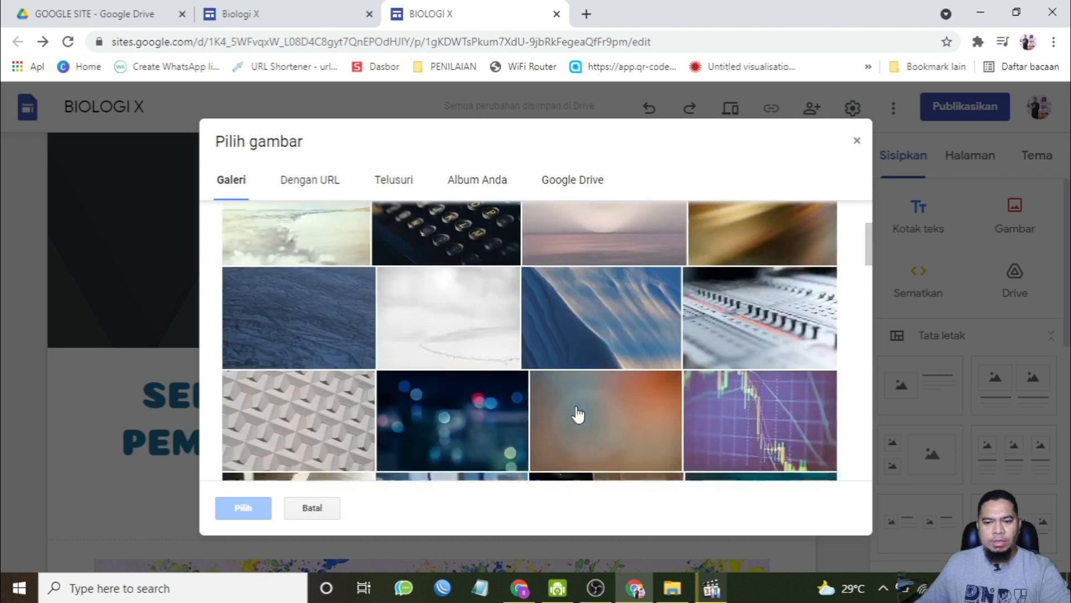
click(438, 338)
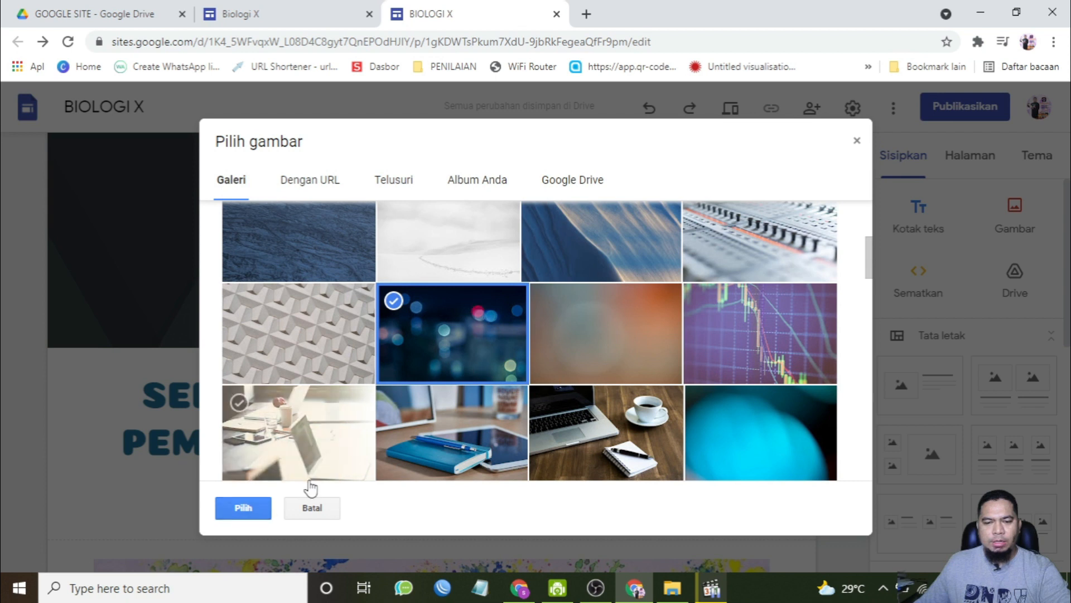
click(245, 505)
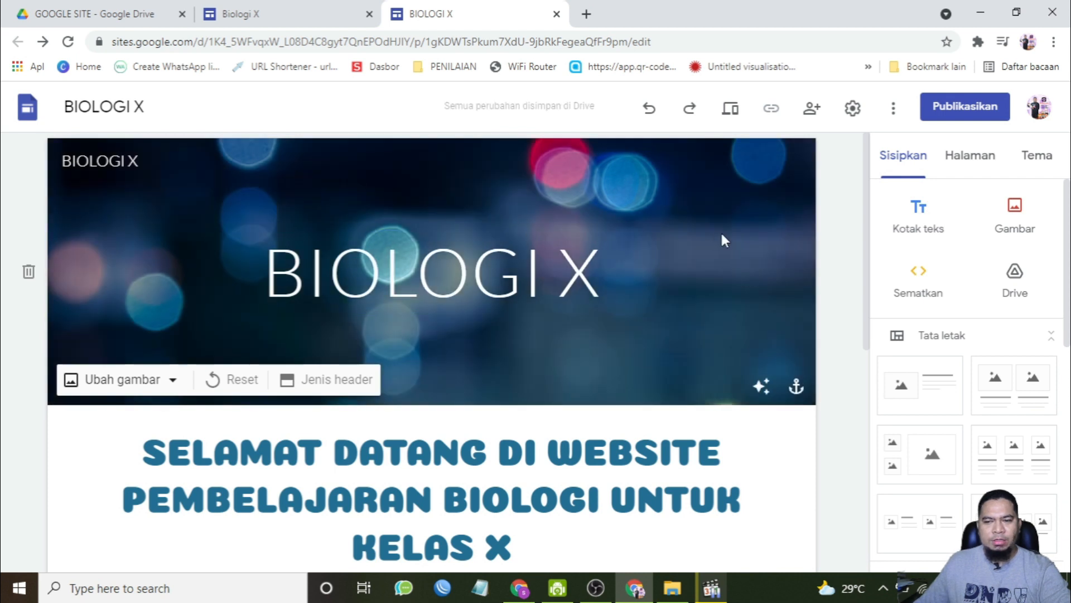
Step: Try the different header types and settle on the Spanduk (banner) header
click(314, 385)
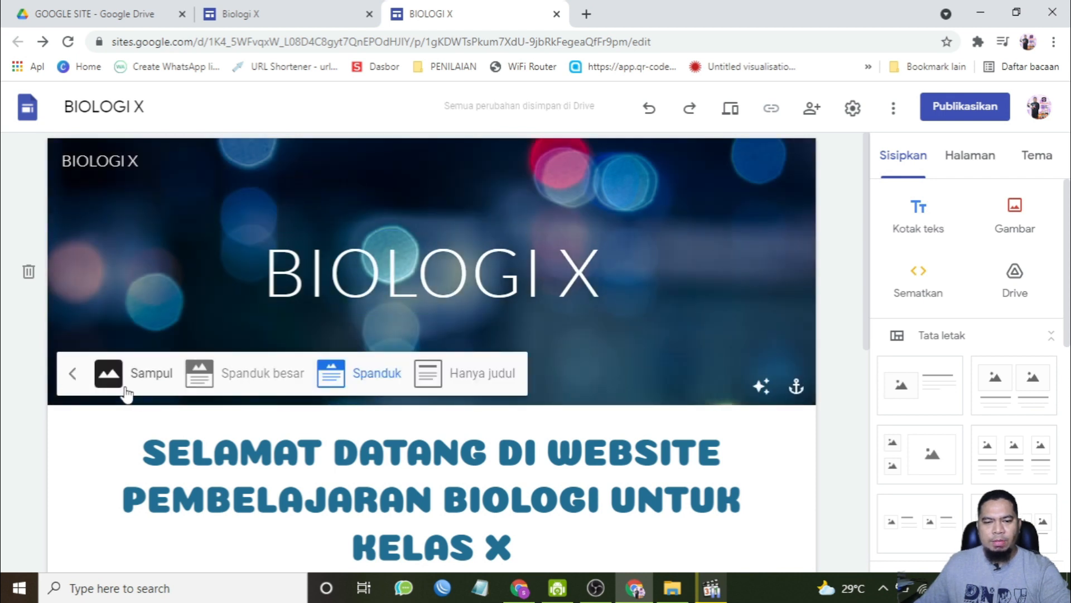
click(139, 374)
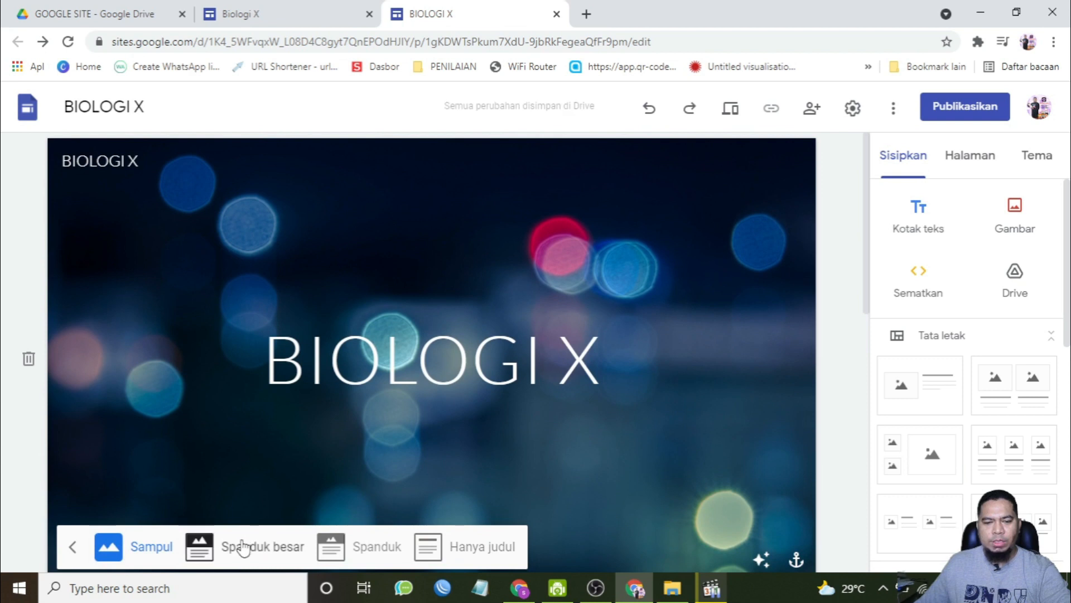
click(267, 546)
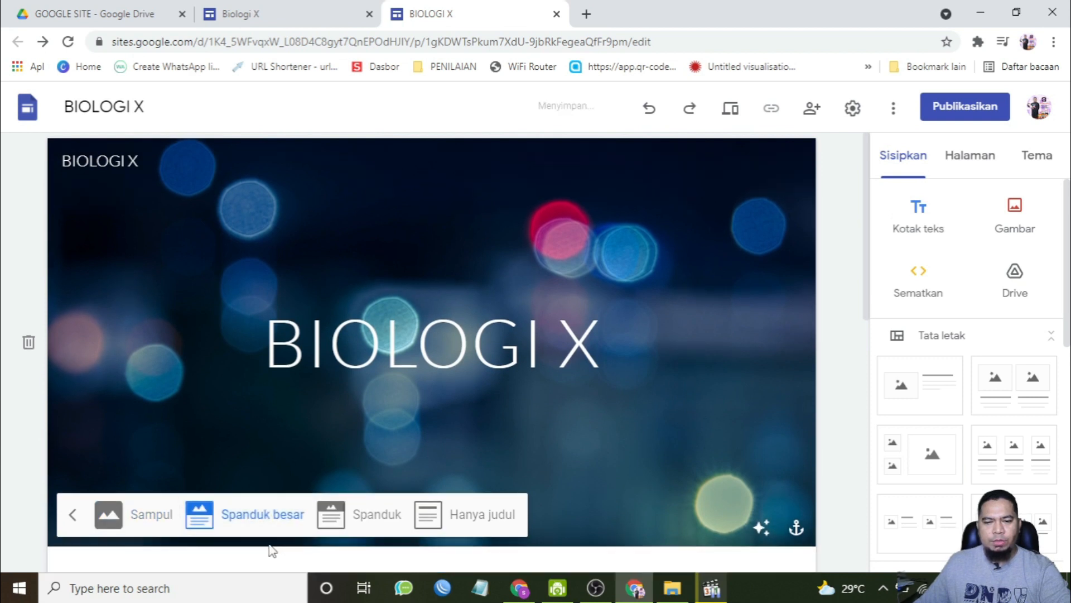
click(369, 519)
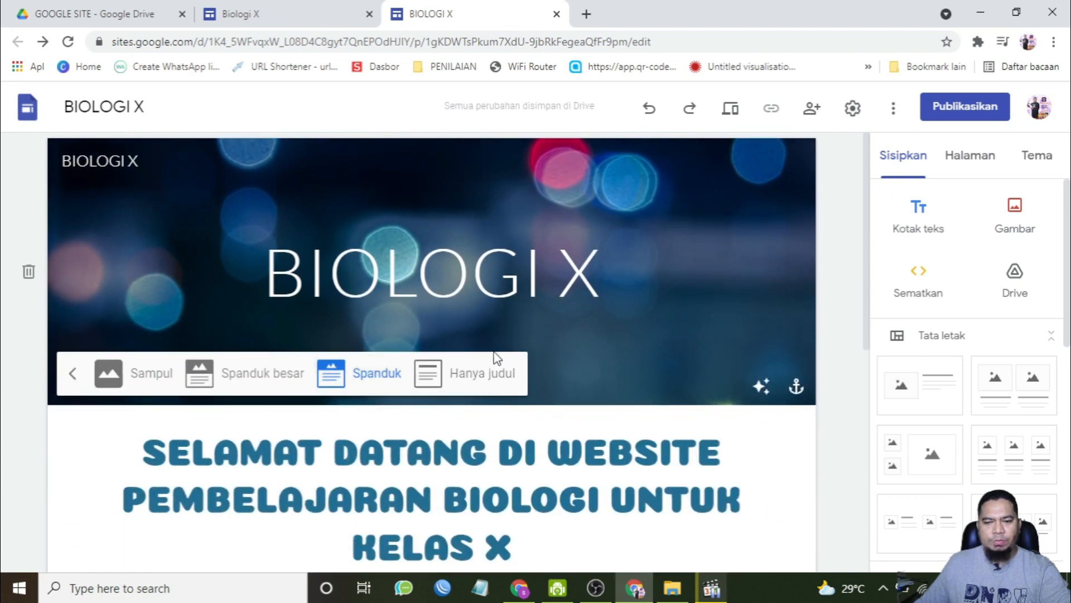
click(454, 374)
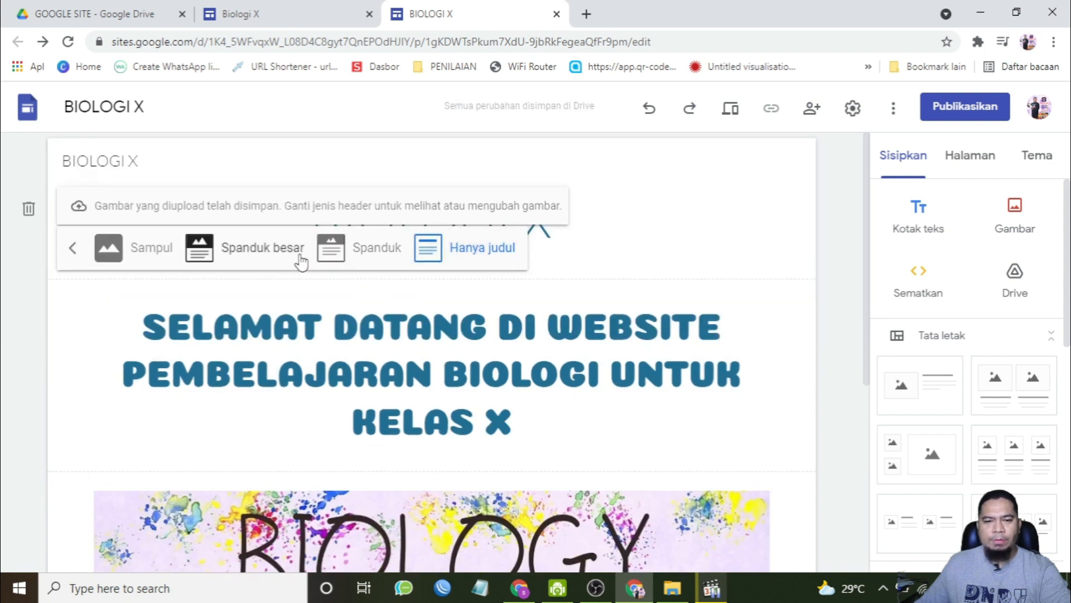
click(343, 249)
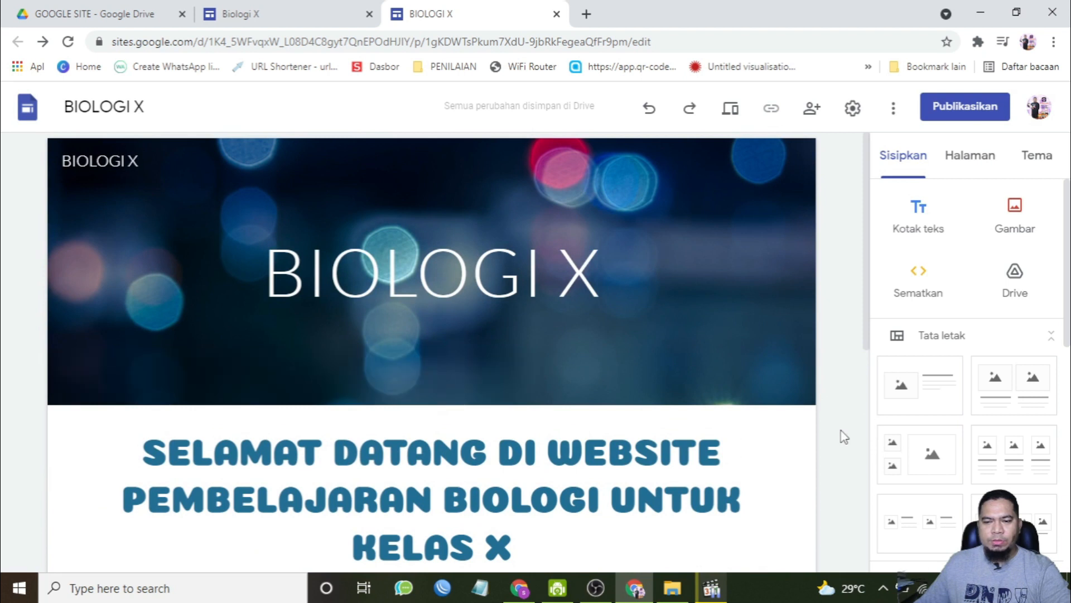
scroll(629, 478, down, 10)
scroll(629, 479, up, 8)
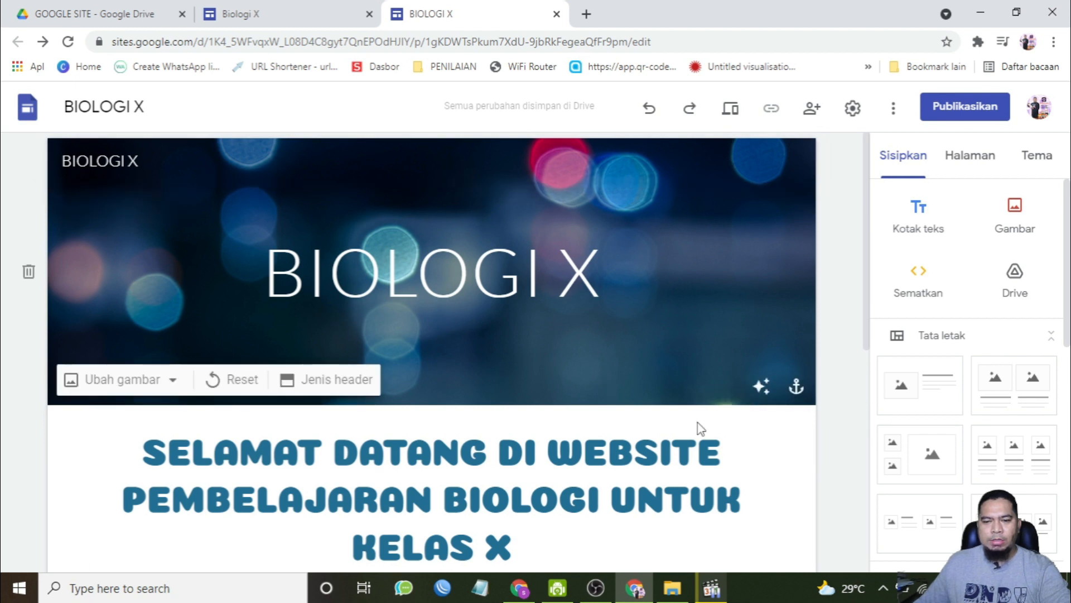
Step: Check the reference site's menu, then add a new page named "Profile Guru"
click(263, 13)
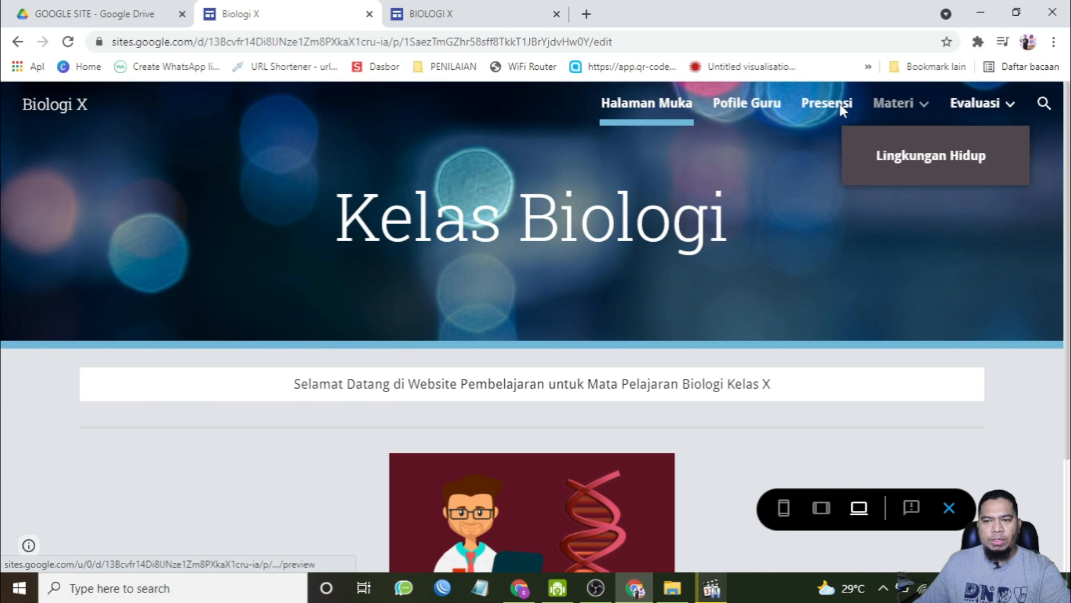
click(427, 13)
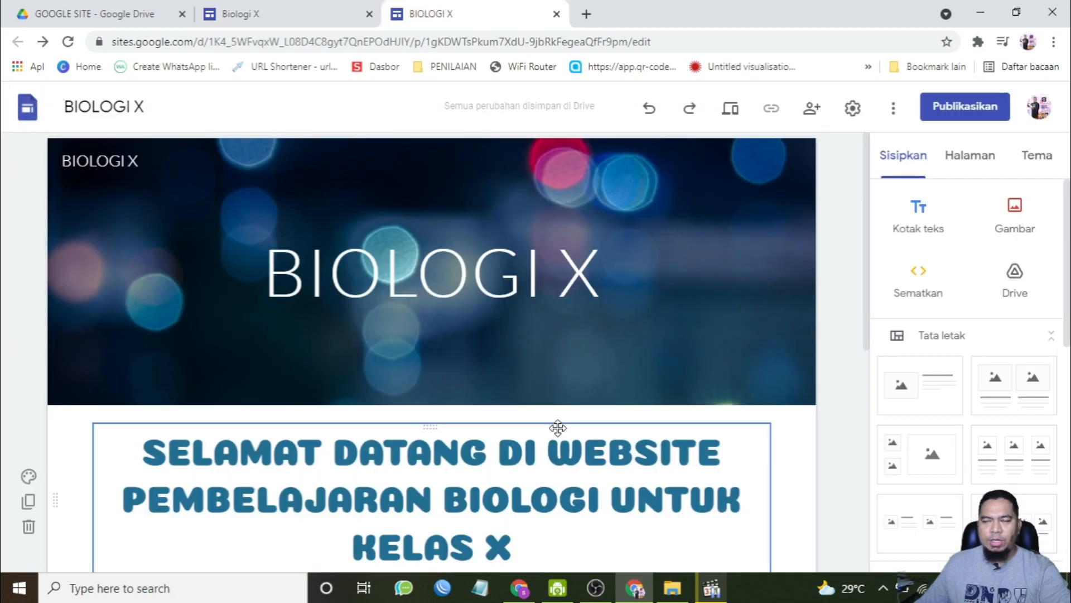
click(972, 161)
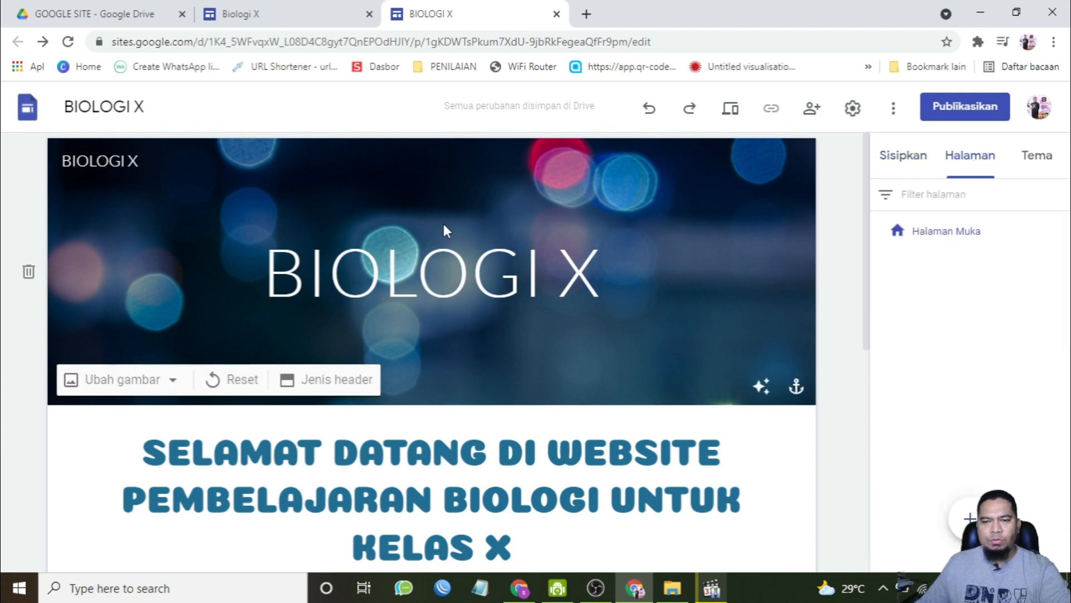
mouse_move(974, 530)
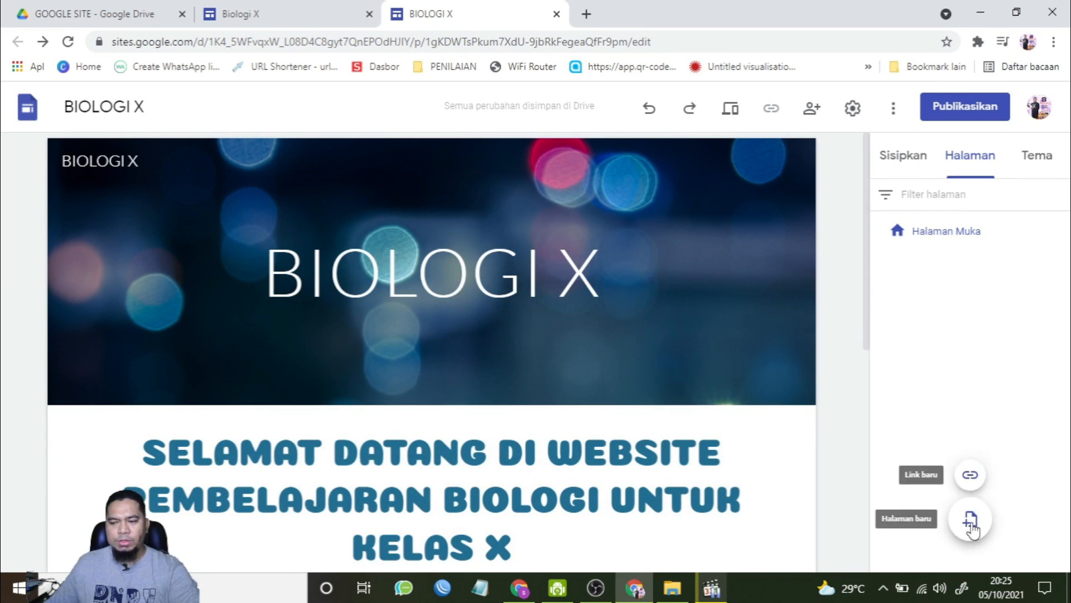
click(971, 521)
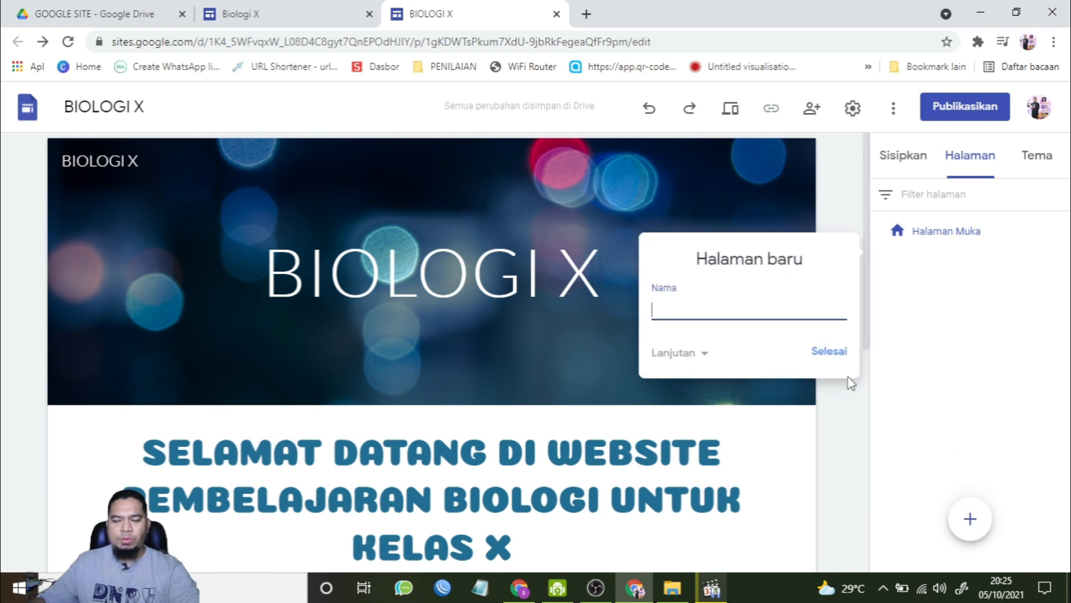
text(Profile Guru)
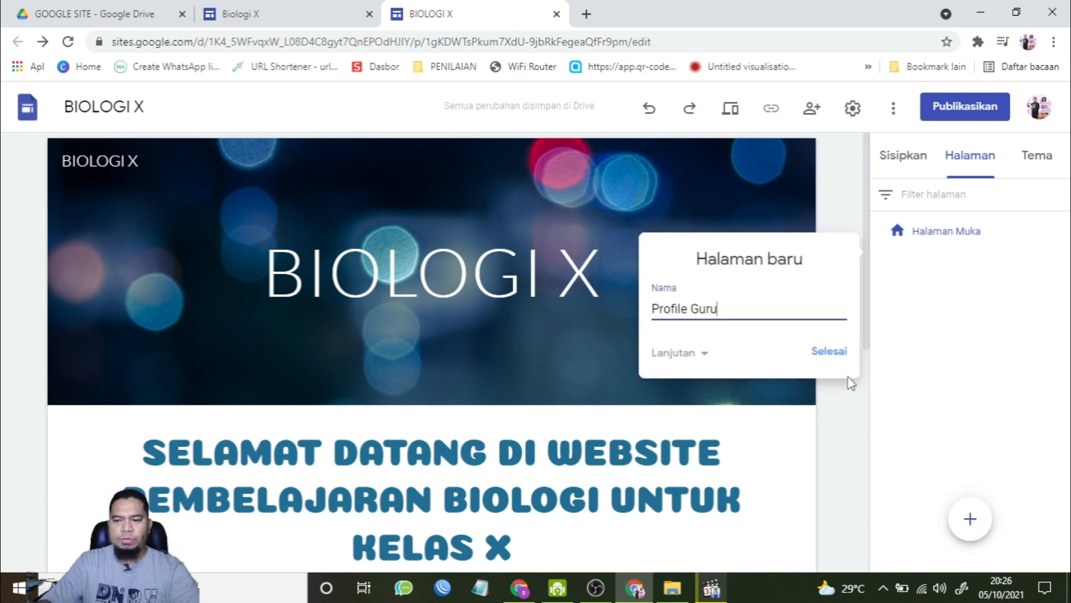
click(831, 353)
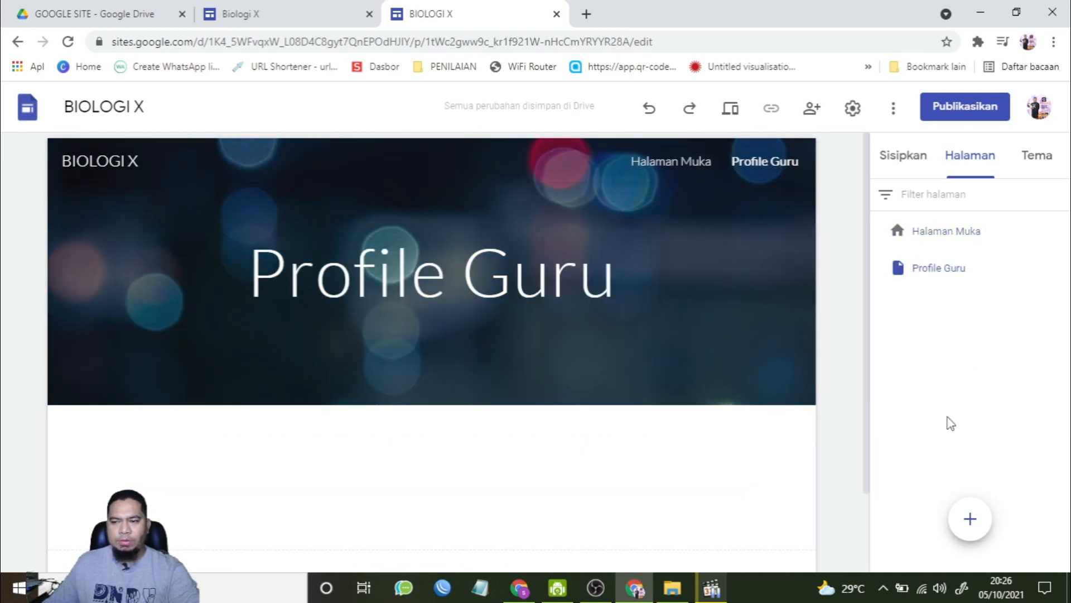
Step: Add a new page named "Presensi" after comparing with the reference site
click(299, 7)
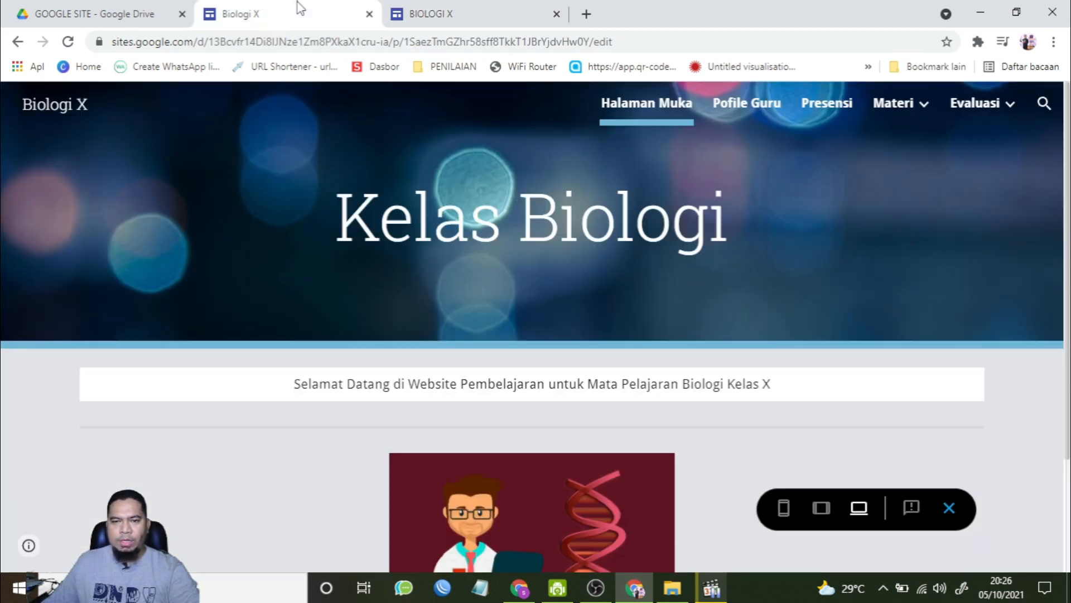
click(472, 7)
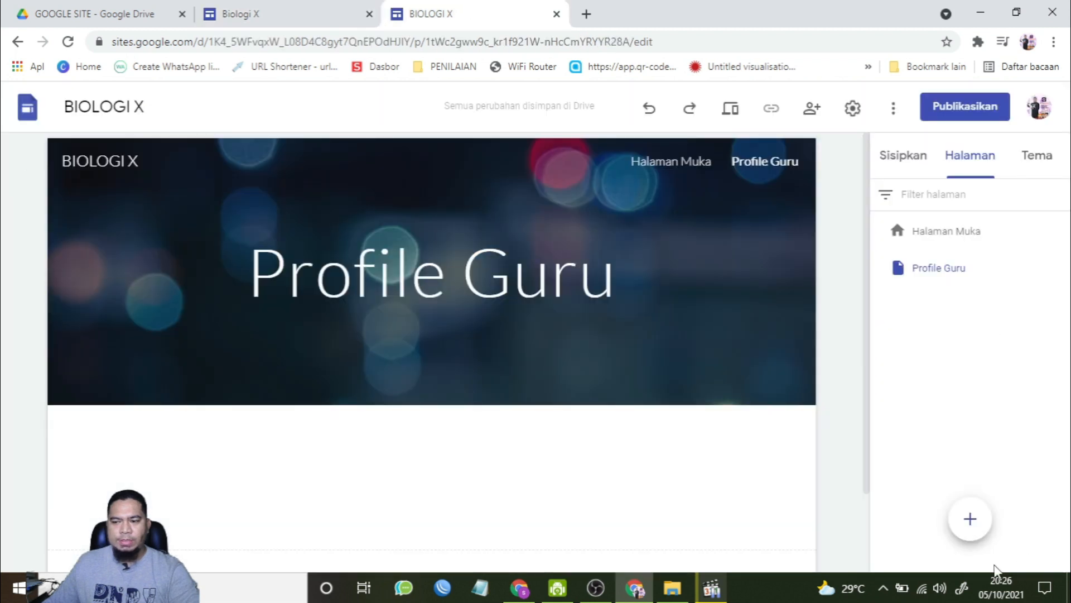
click(972, 519)
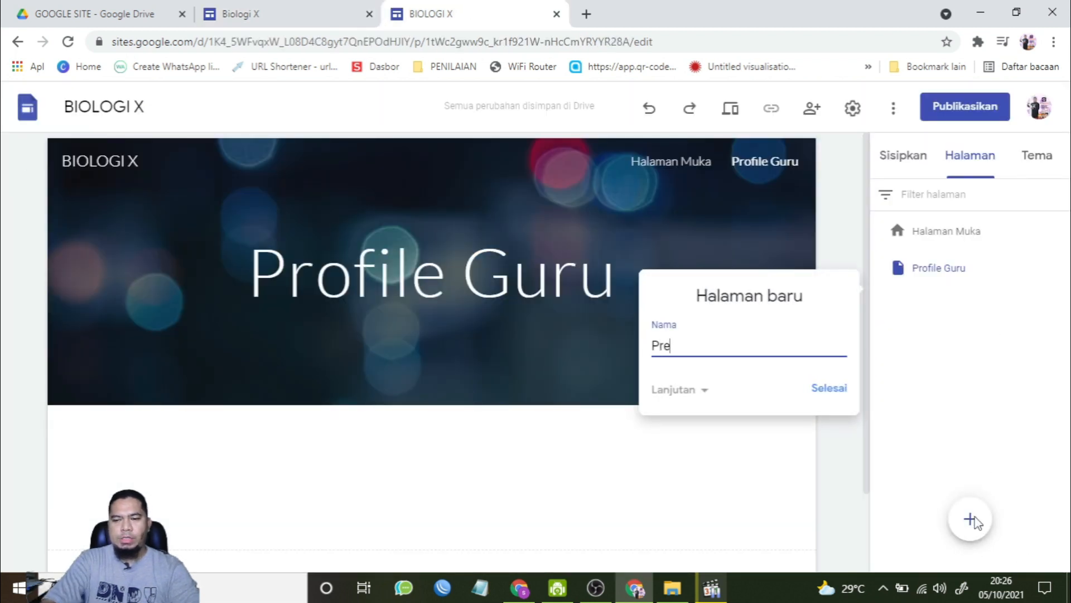
text(Presensi)
click(829, 389)
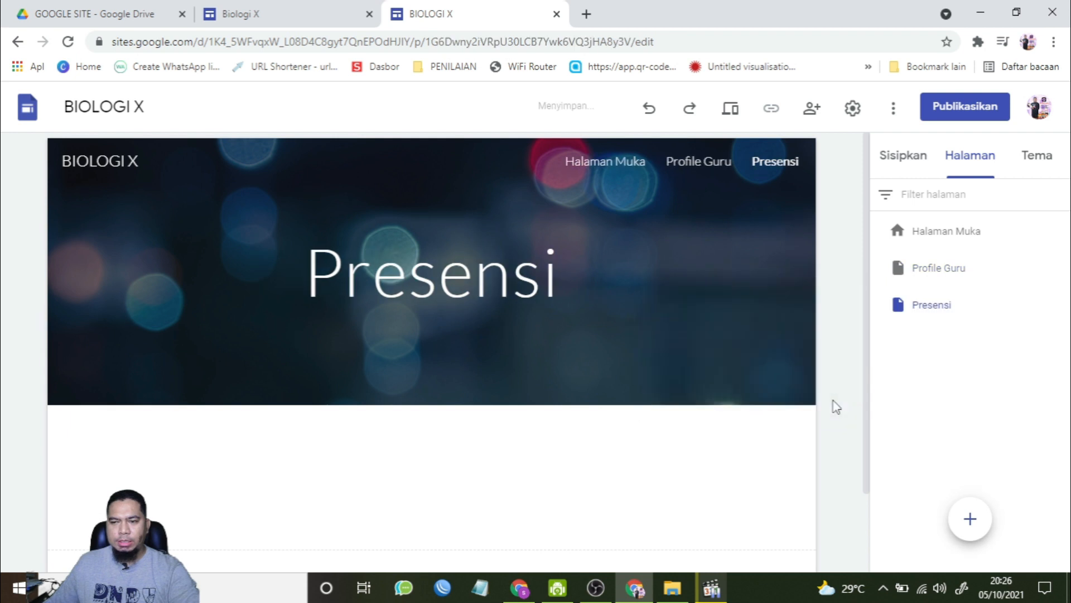
Step: Add a new page named "Materi" after comparing with the reference site
click(286, 8)
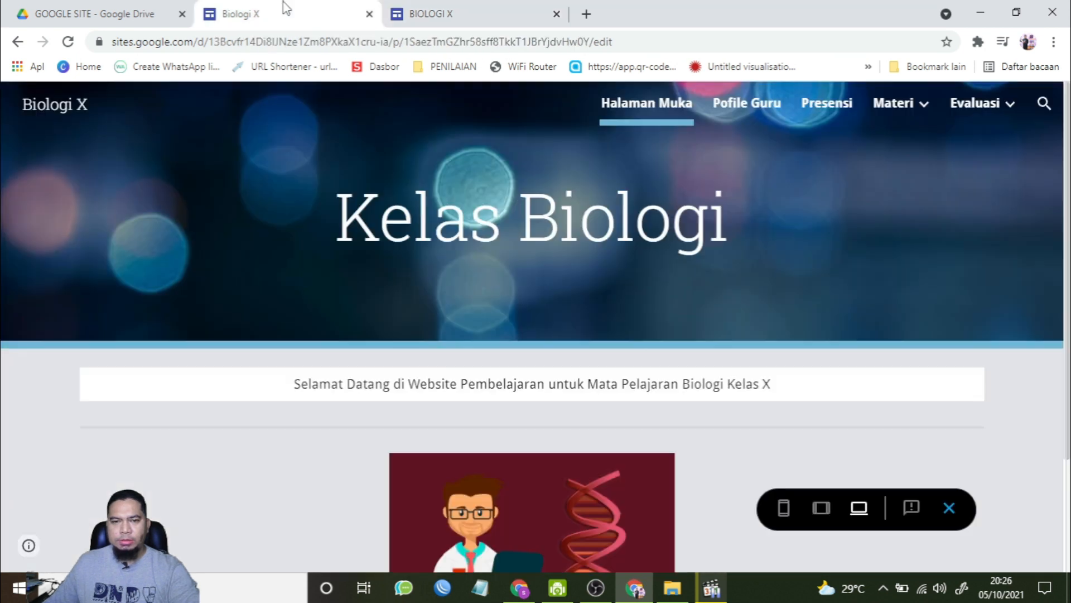
click(483, 8)
click(974, 519)
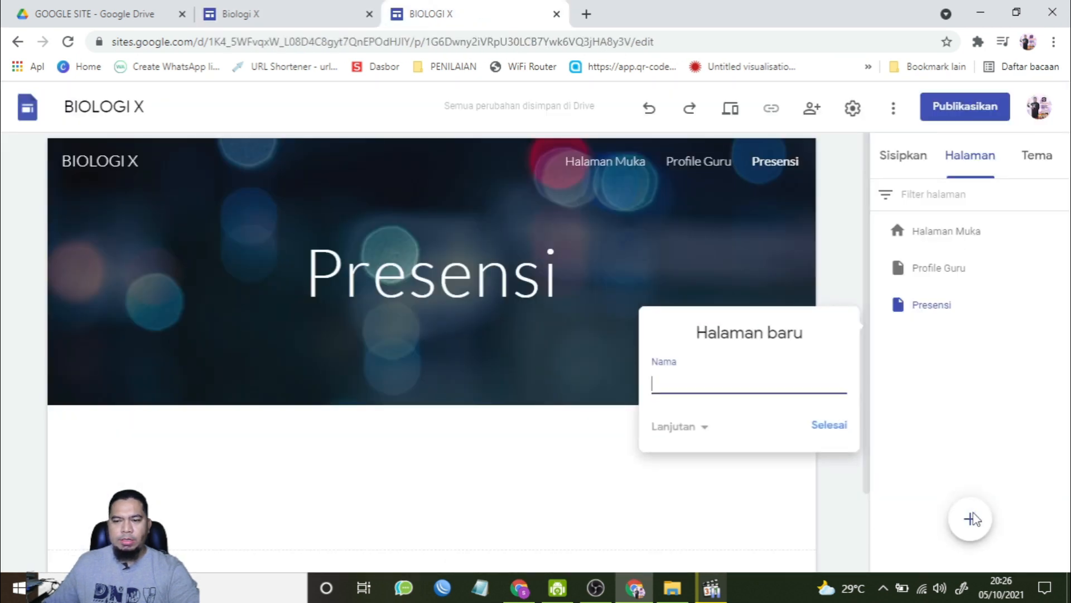
text(Materi)
key(Return)
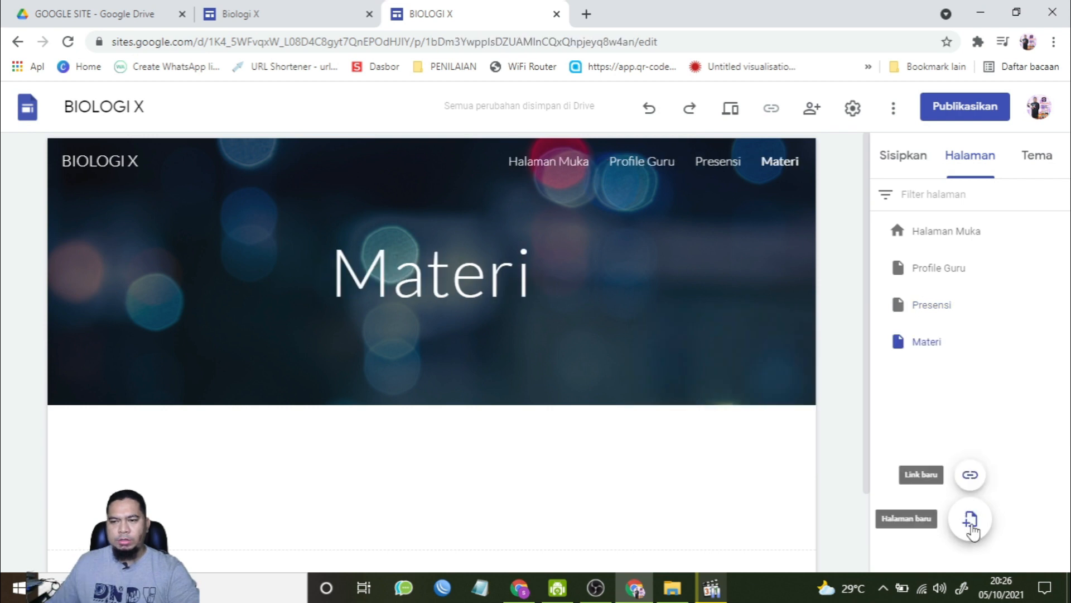
Step: Add a new page named "Evaluasi" after comparing with the reference site
click(354, 9)
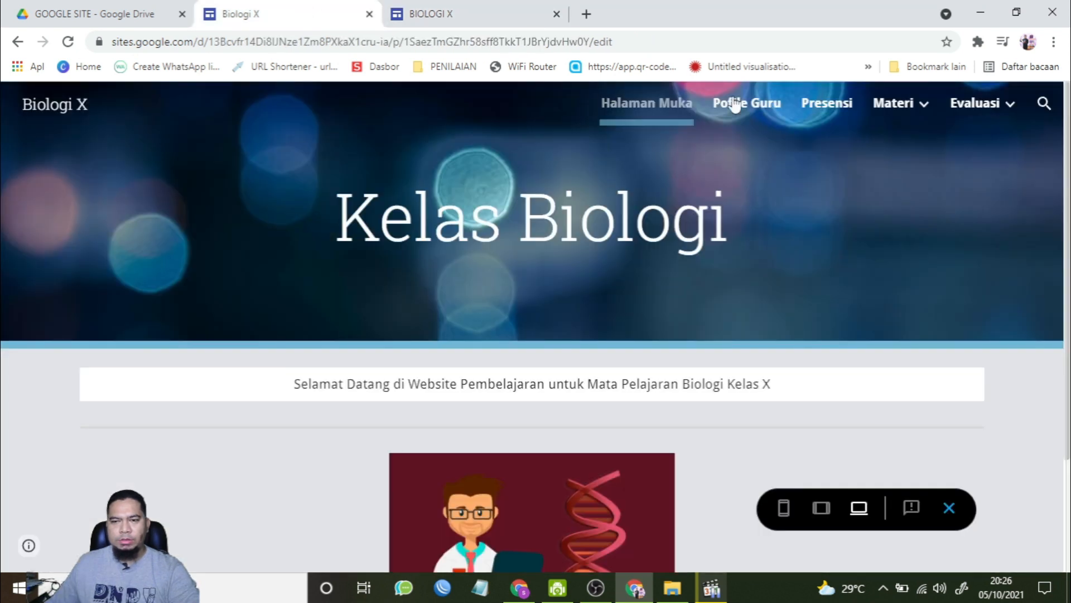
click(441, 8)
click(970, 516)
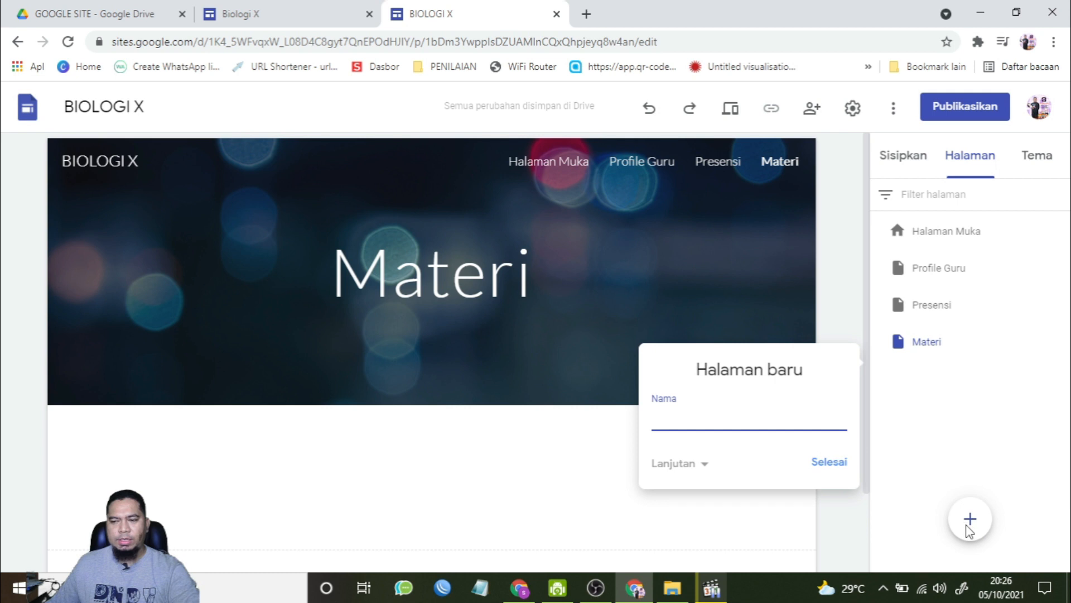
click(970, 531)
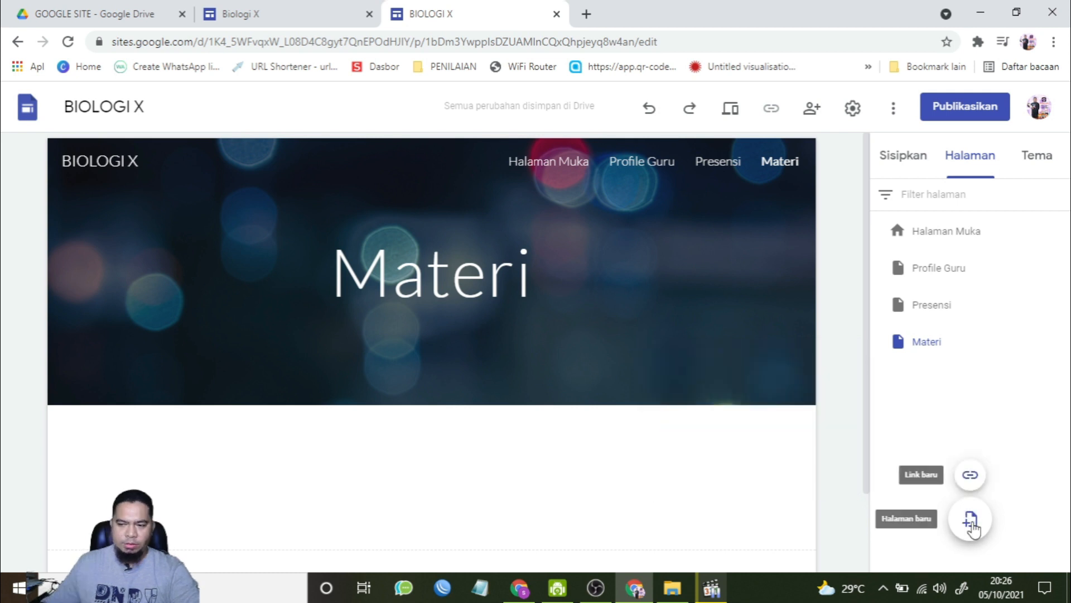
click(972, 525)
text(Evaluasi)
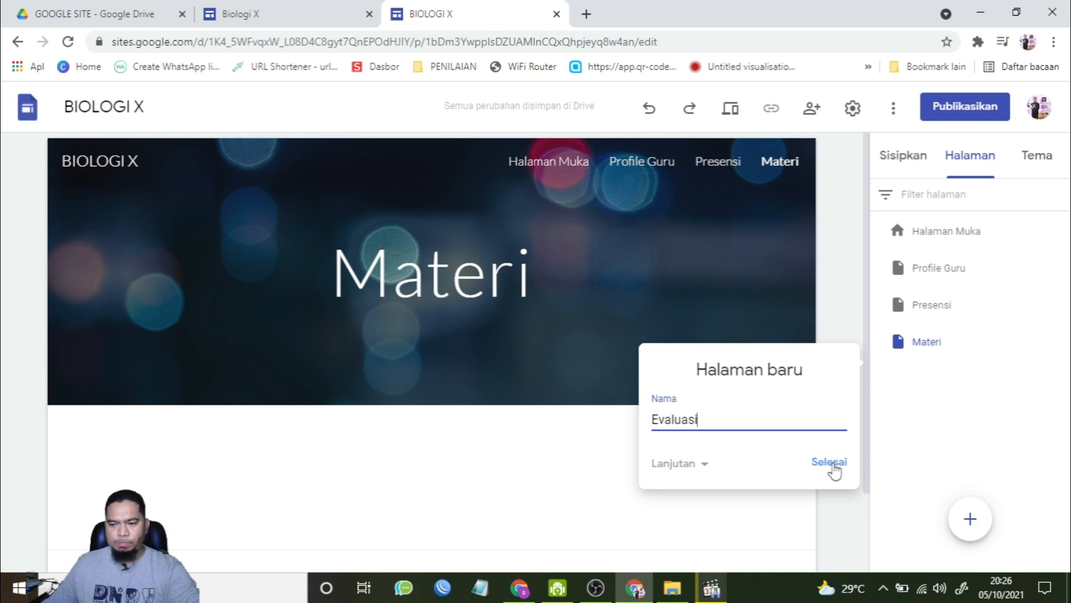
click(830, 463)
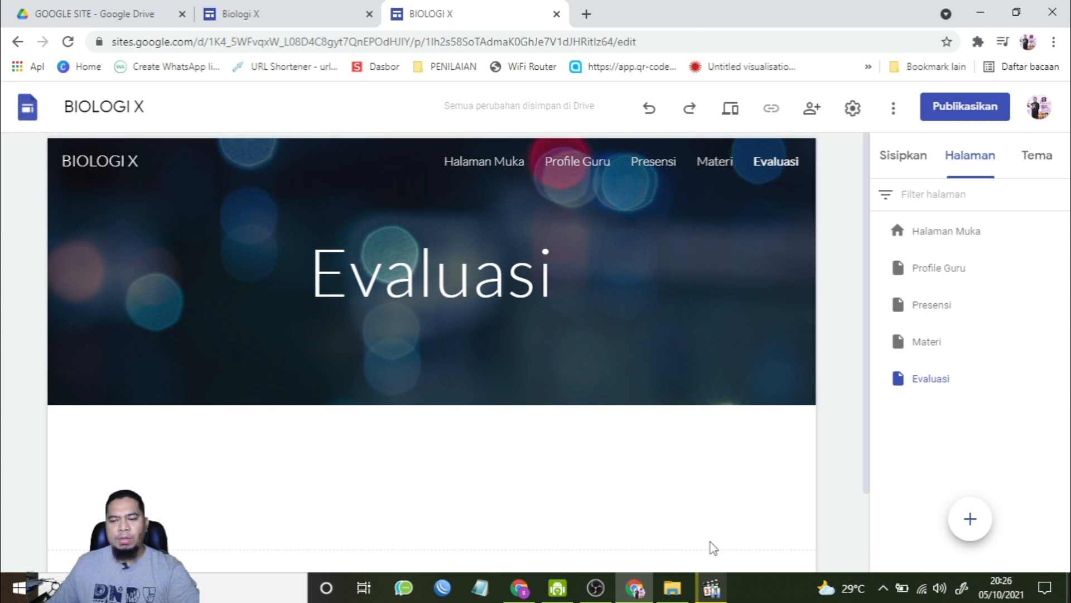
Step: Open the Profile Guru page for editing
click(596, 588)
click(634, 587)
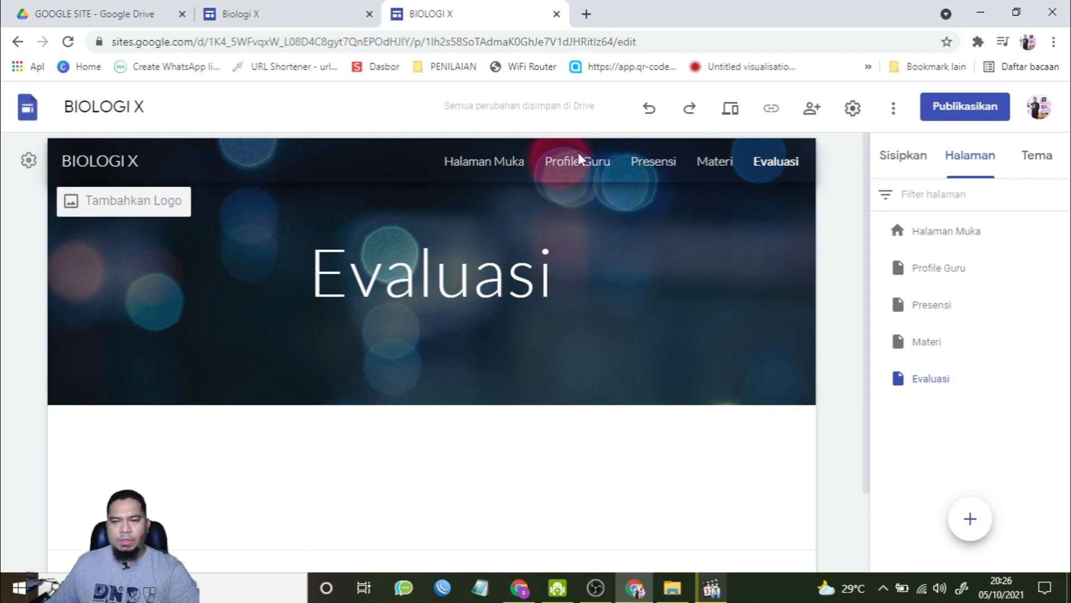
click(945, 270)
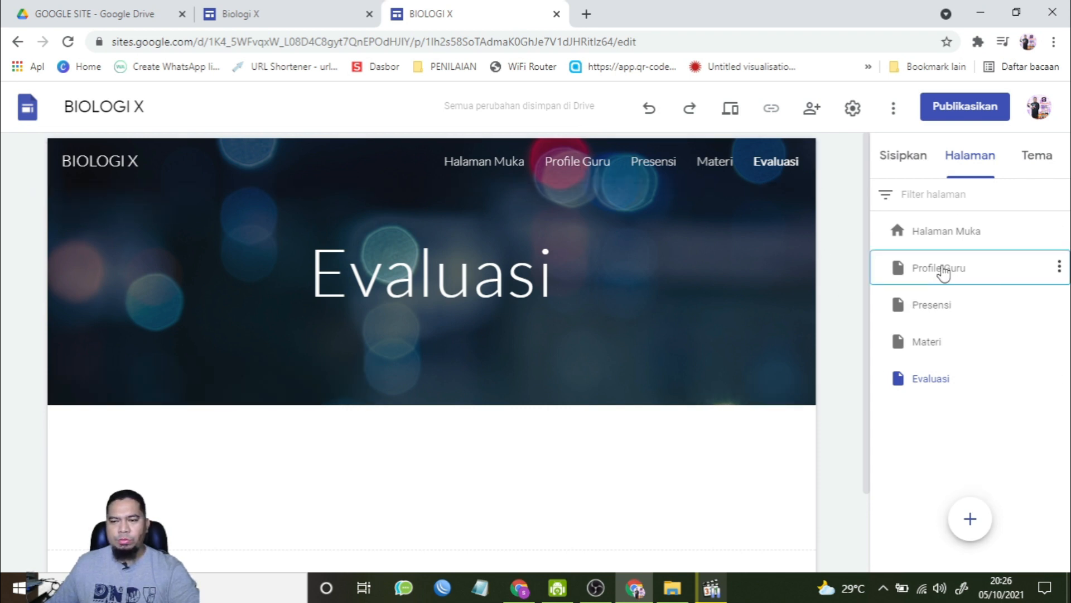
scroll(576, 423, down, 2)
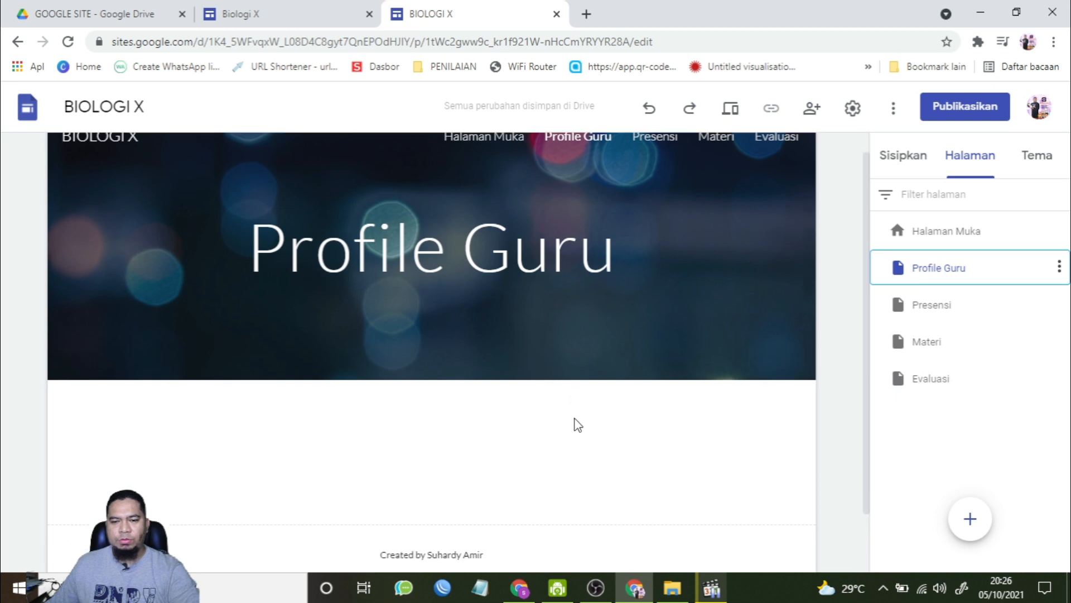
scroll(659, 409, up, 2)
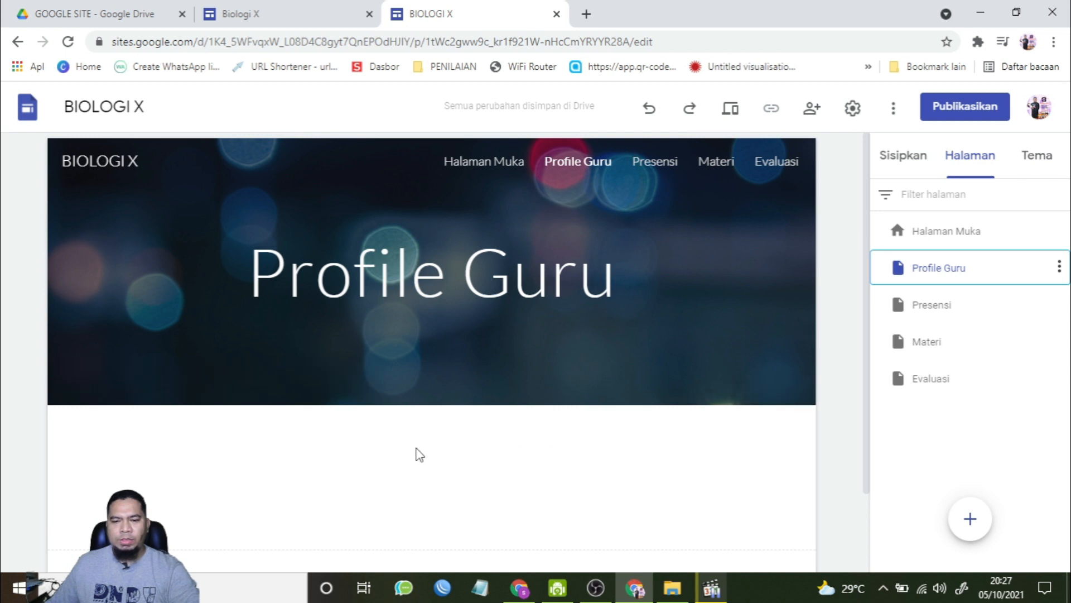
scroll(414, 453, down, 2)
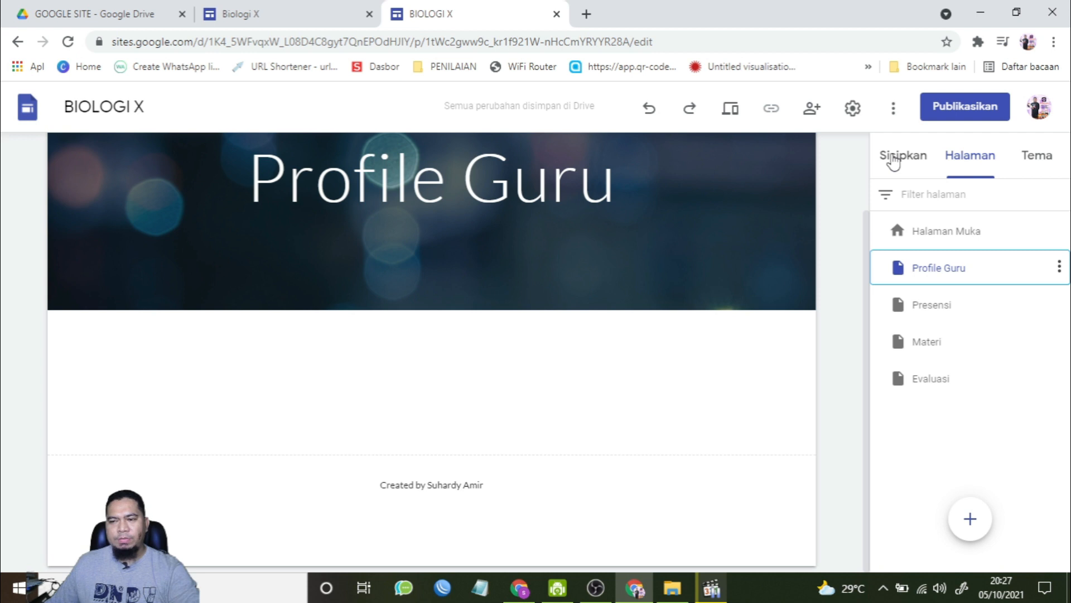
Step: Insert an image-and-text layout on Profile Guru and upload the picture "Copy of ID Card Quizizz (2)" into it
click(893, 160)
scroll(948, 402, down, 3)
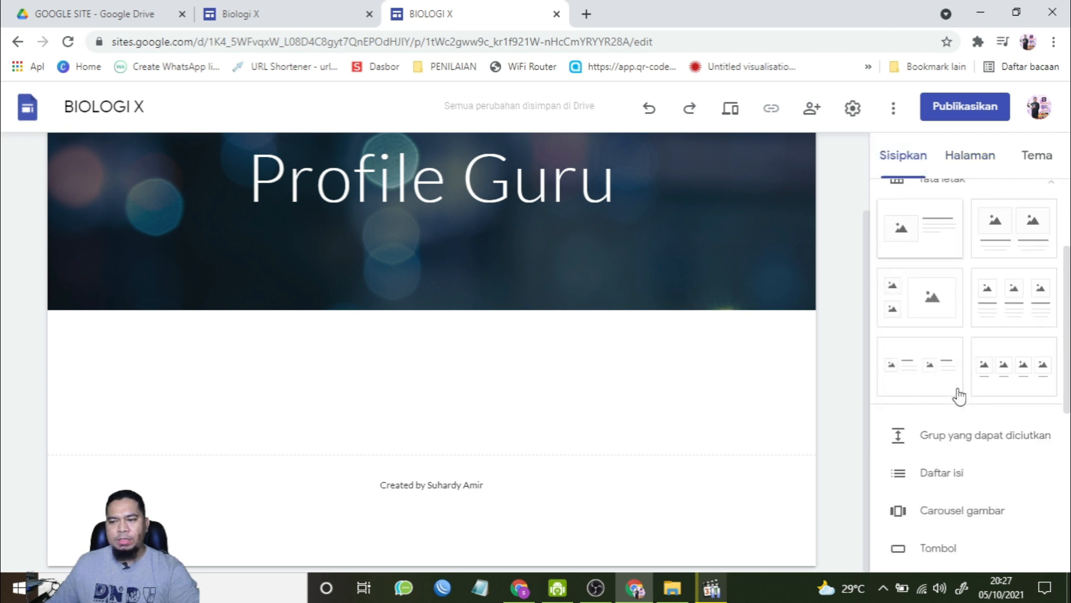
click(929, 241)
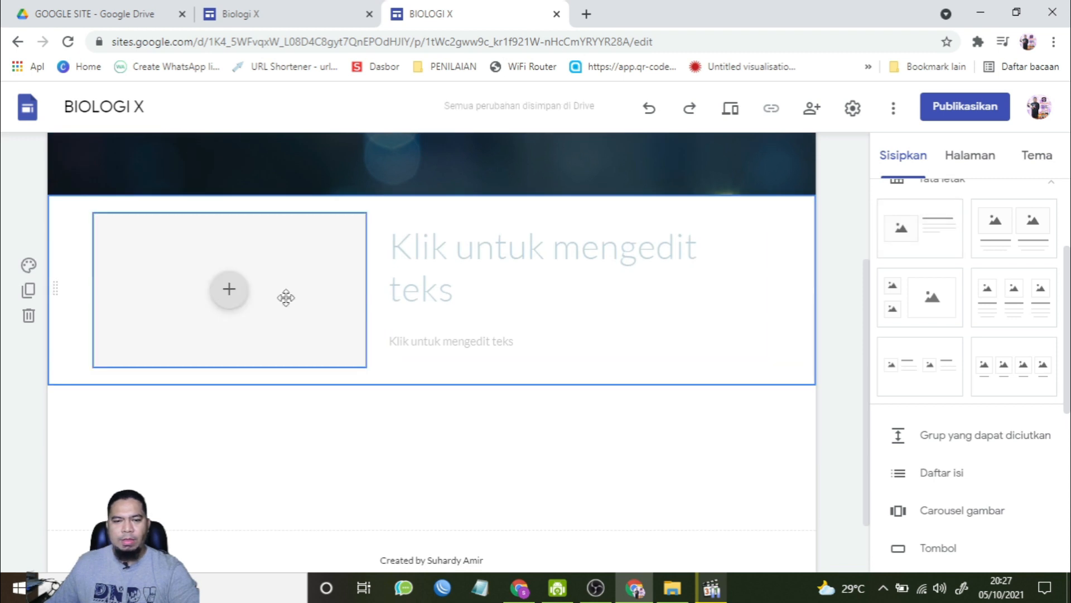
click(229, 290)
click(279, 338)
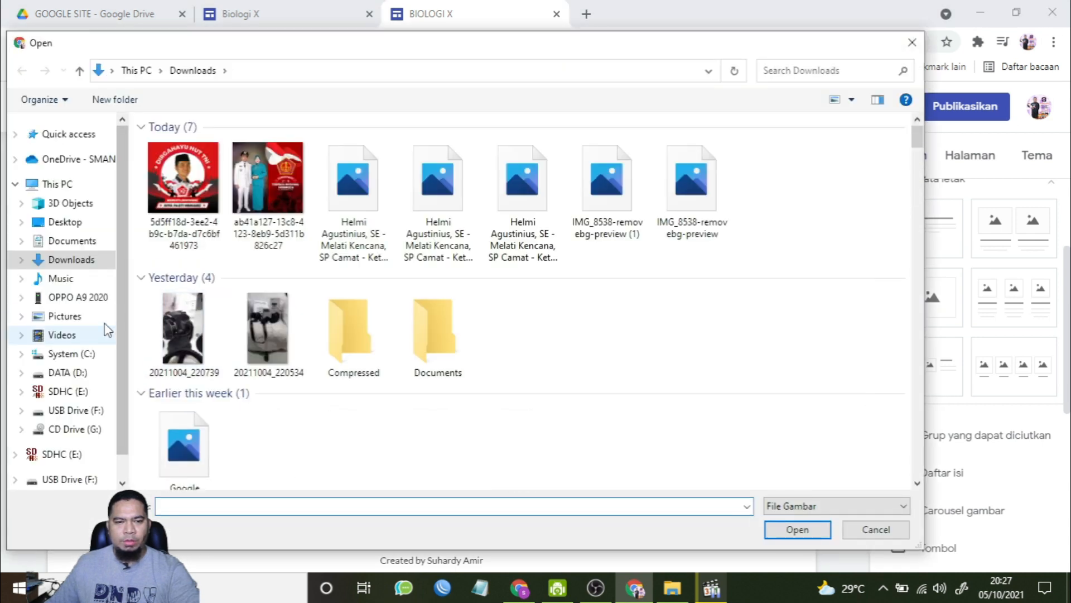
drag(919, 143, 923, 187)
drag(926, 215, 926, 233)
click(522, 259)
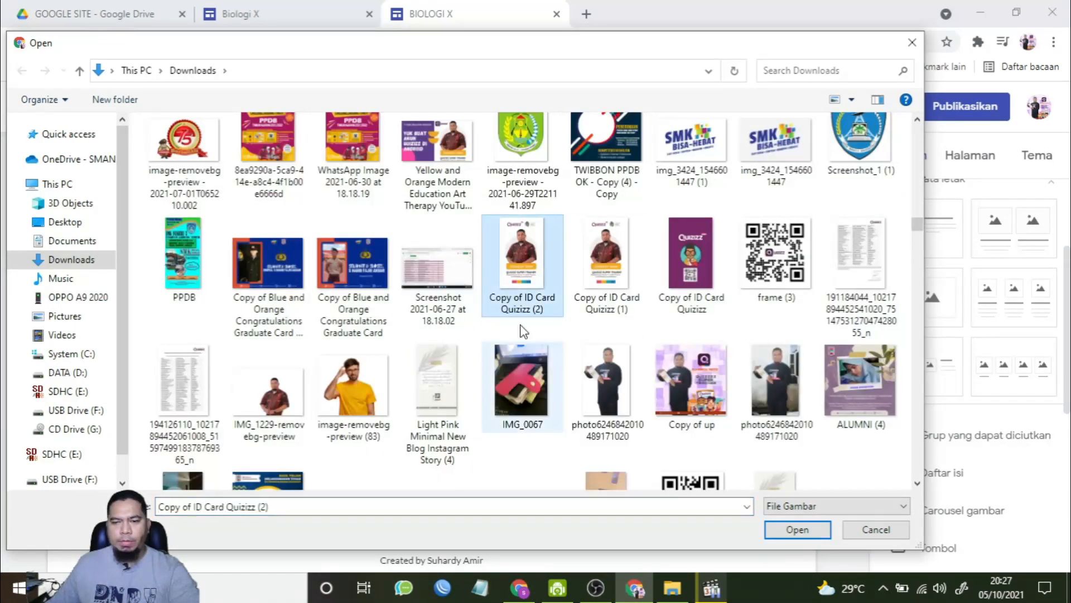
click(773, 530)
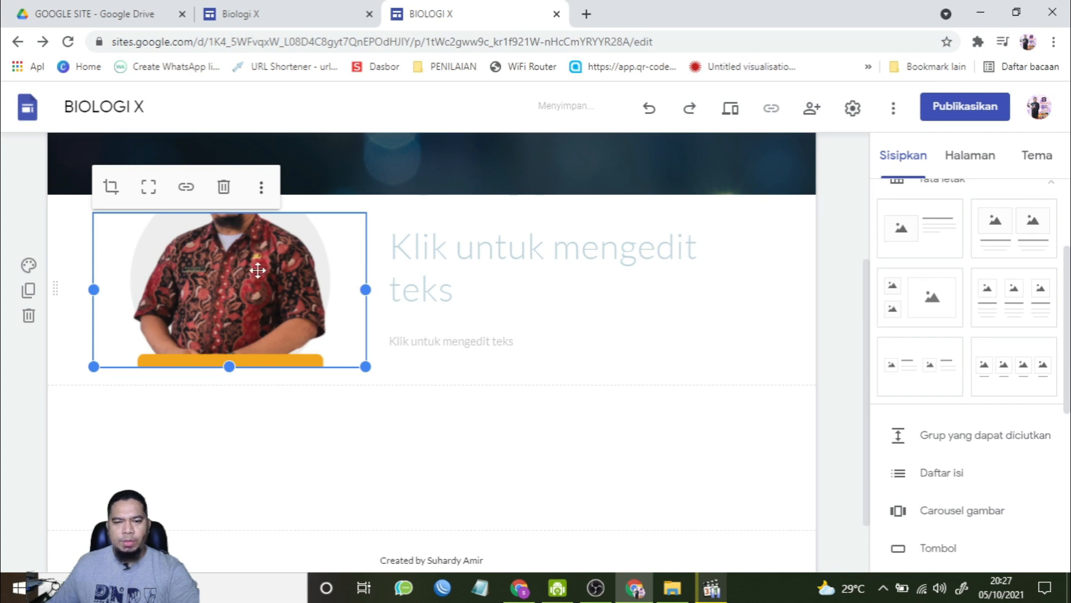
Step: Reposition the photo inside its frame so the teacher's face shows
double_click(230, 271)
drag(230, 270, 241, 346)
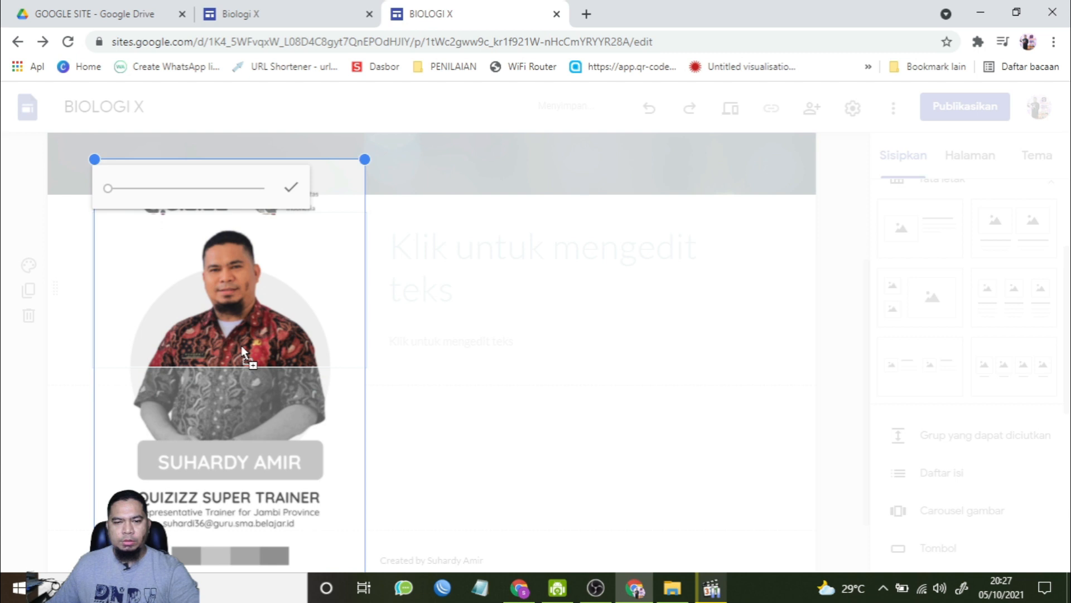
click(450, 388)
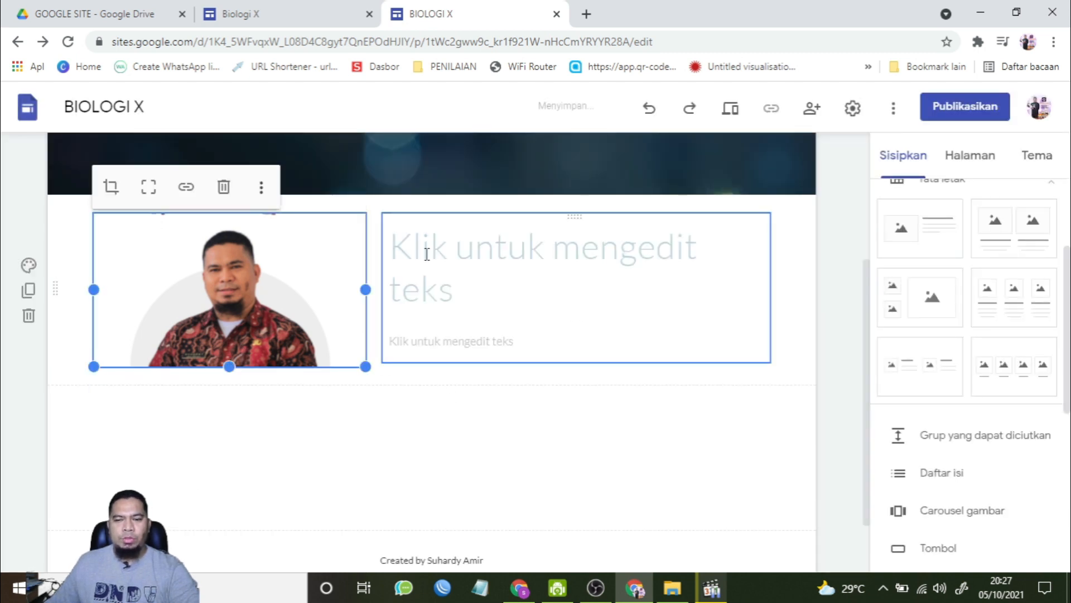
Step: Title the text block "Biodata" and fill its body with the teacher's Nama and Alamat details
click(473, 248)
text(Biodata)
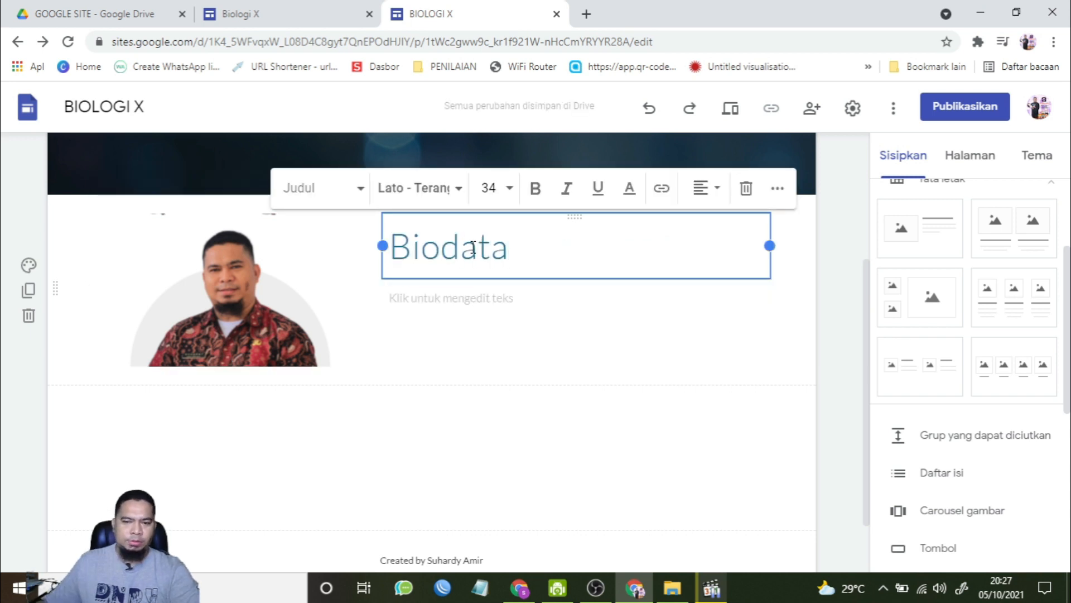
click(474, 299)
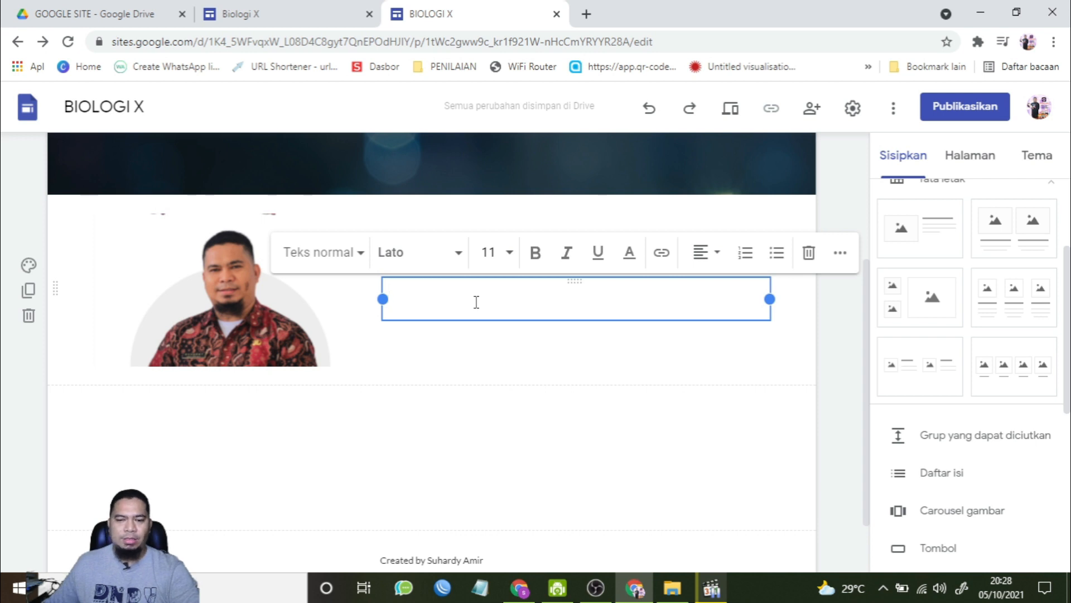
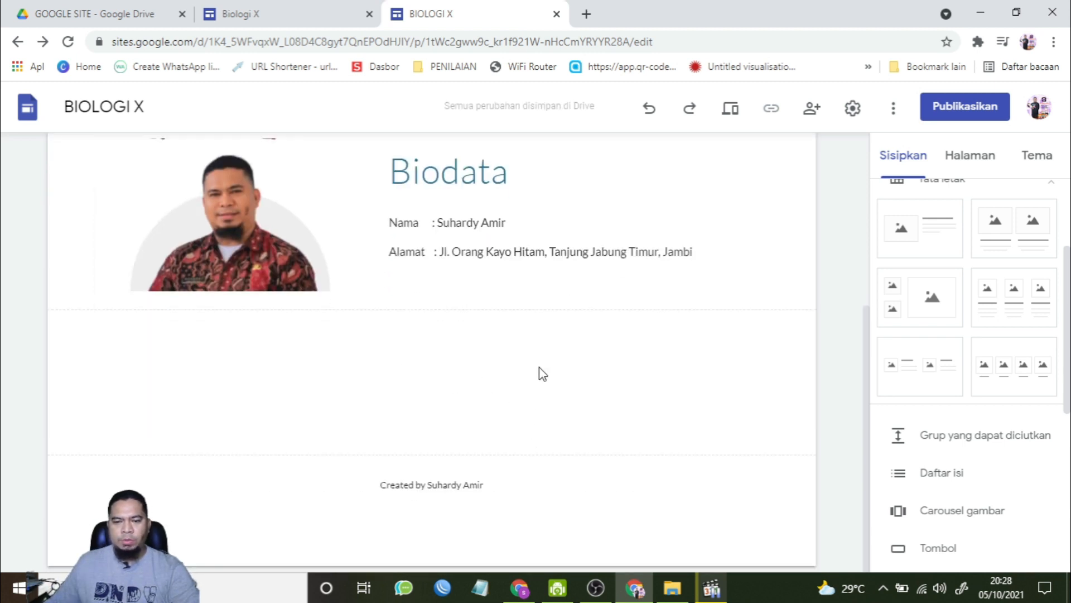
Step: Insert an image carousel below the biodata with three uploaded photos
scroll(1035, 409, down, 5)
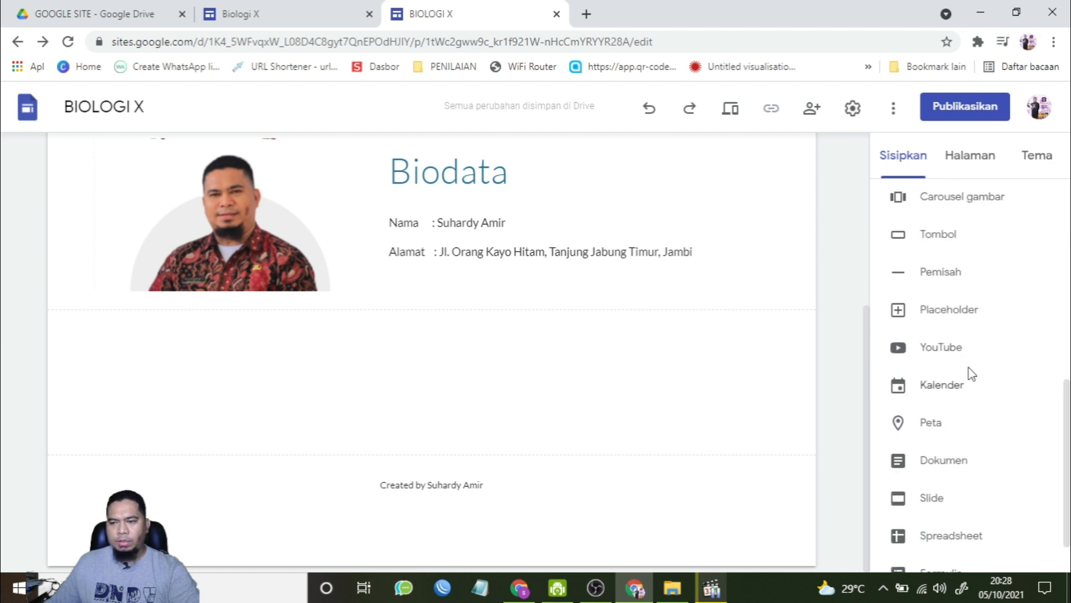
scroll(1005, 288, up, 1)
click(952, 283)
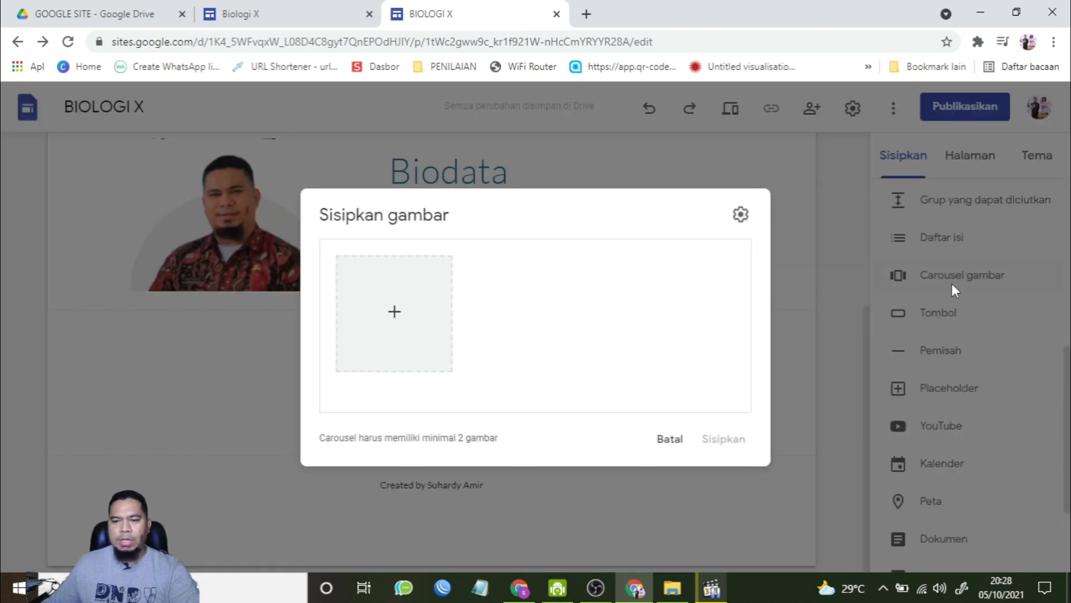
click(394, 311)
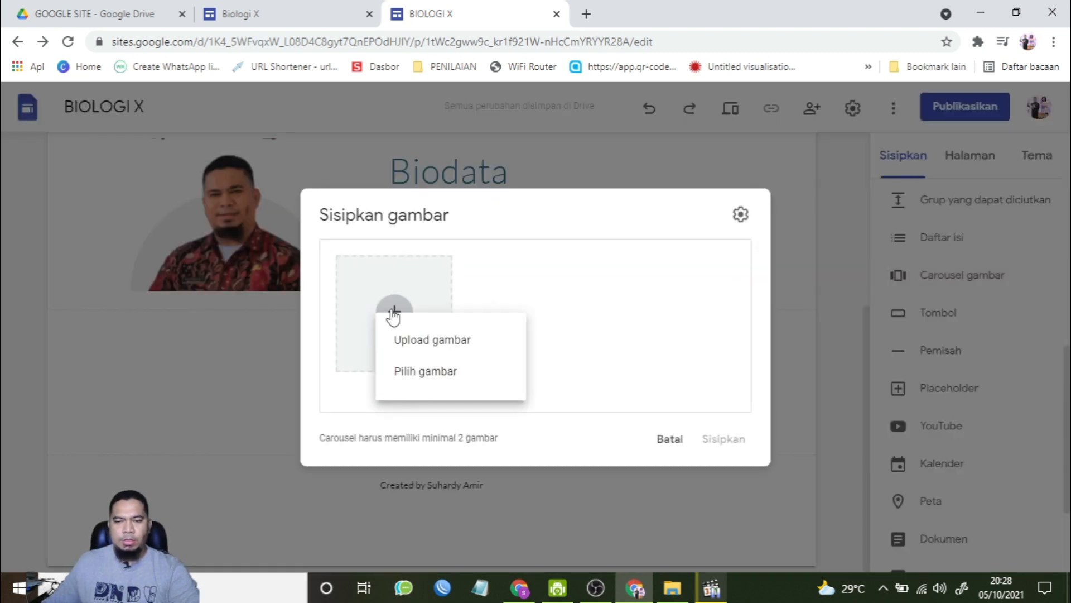
click(461, 347)
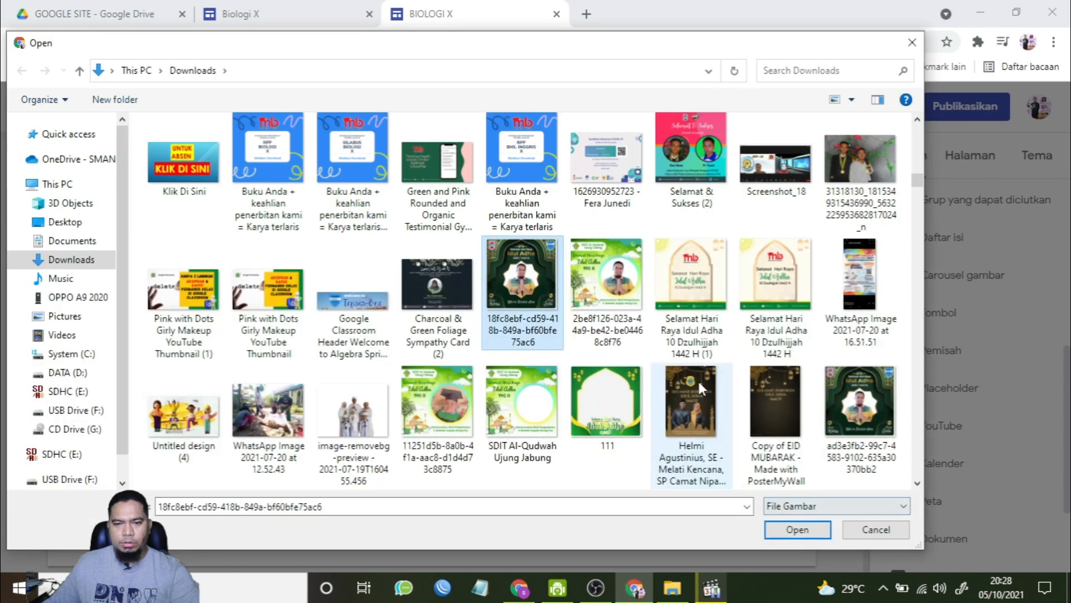
ctrl+click(607, 279)
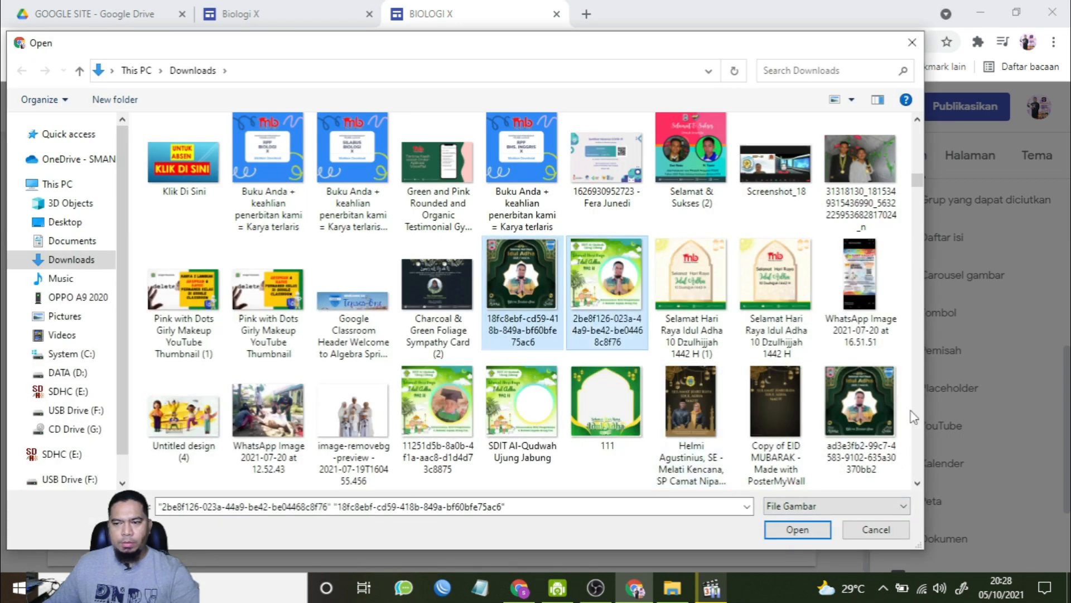
scroll(614, 335, down, 5)
ctrl+click(441, 416)
click(797, 529)
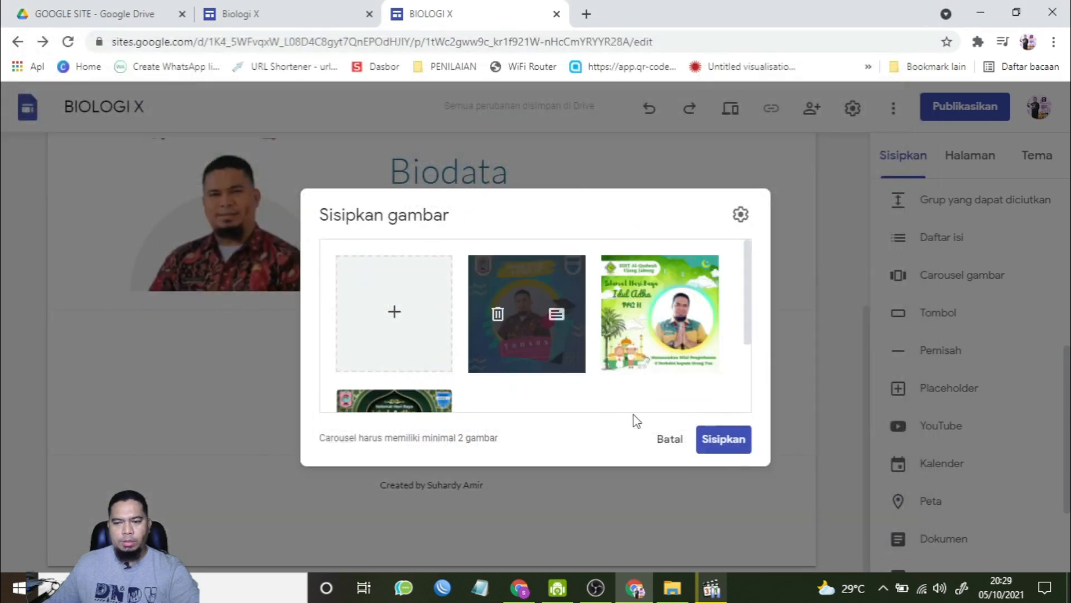
click(721, 446)
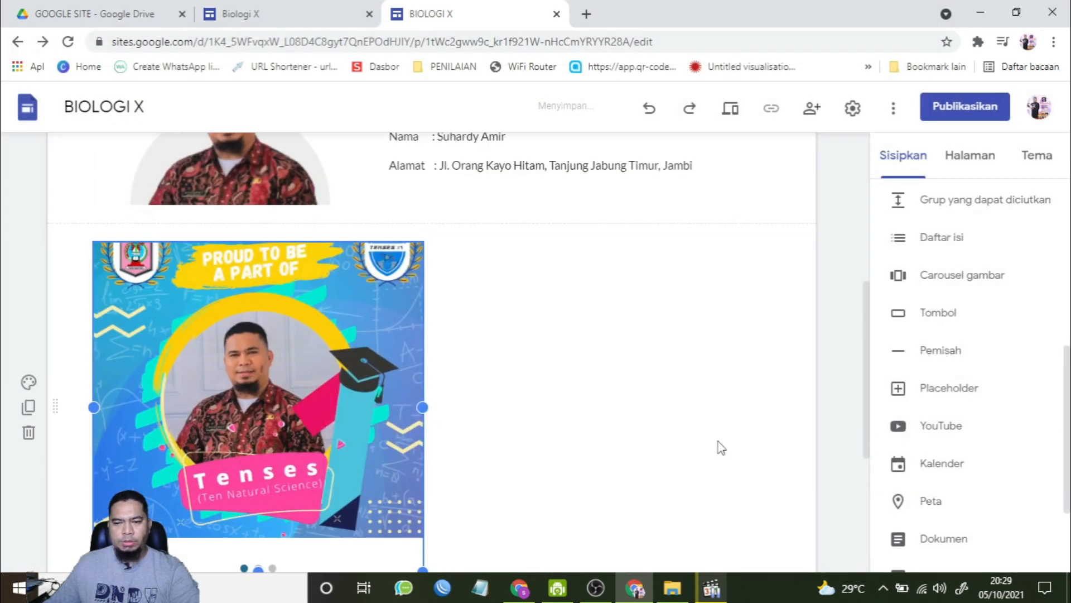
Step: Move the image carousel to the centre of its section
scroll(349, 323, down, 2)
scroll(413, 328, up, 1)
drag(229, 303, 472, 306)
scroll(478, 334, up, 3)
scroll(479, 334, down, 2)
click(478, 334)
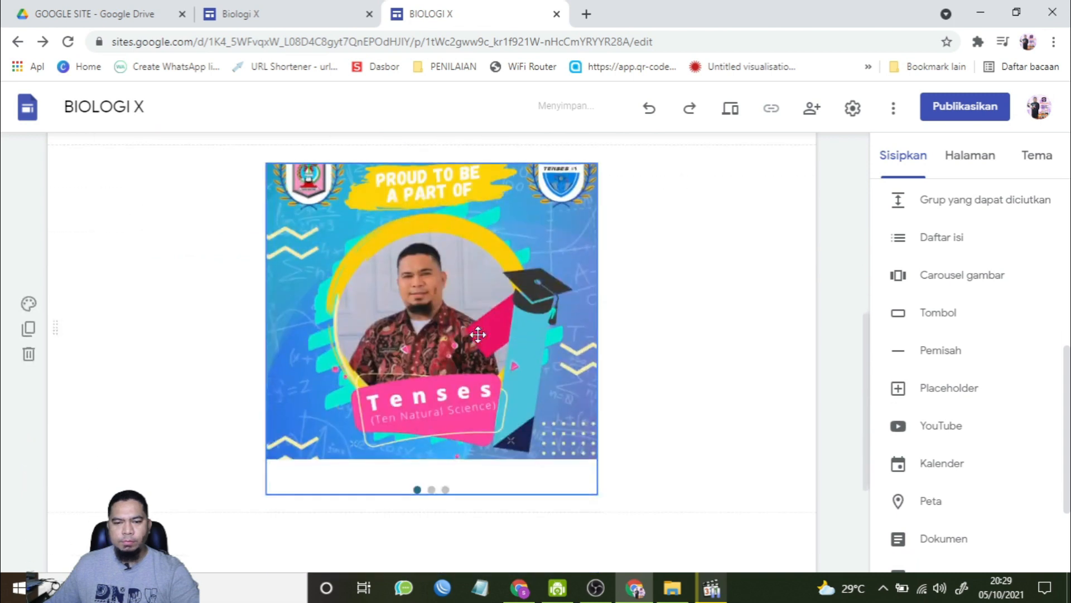
Step: Preview the Profile Guru page, scroll through it, and close the preview
scroll(422, 309, up, 2)
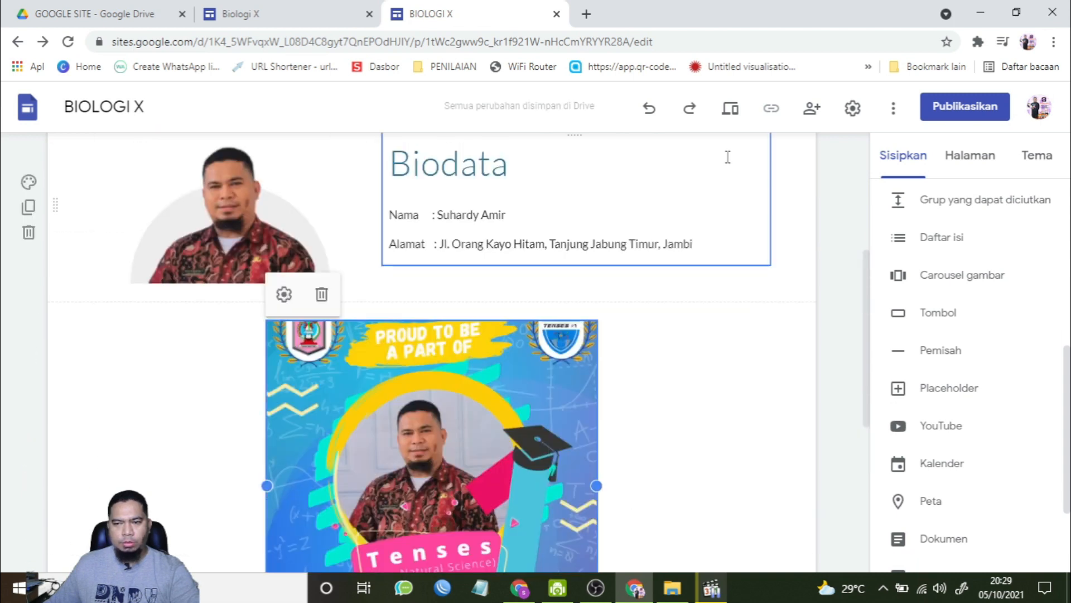
click(734, 116)
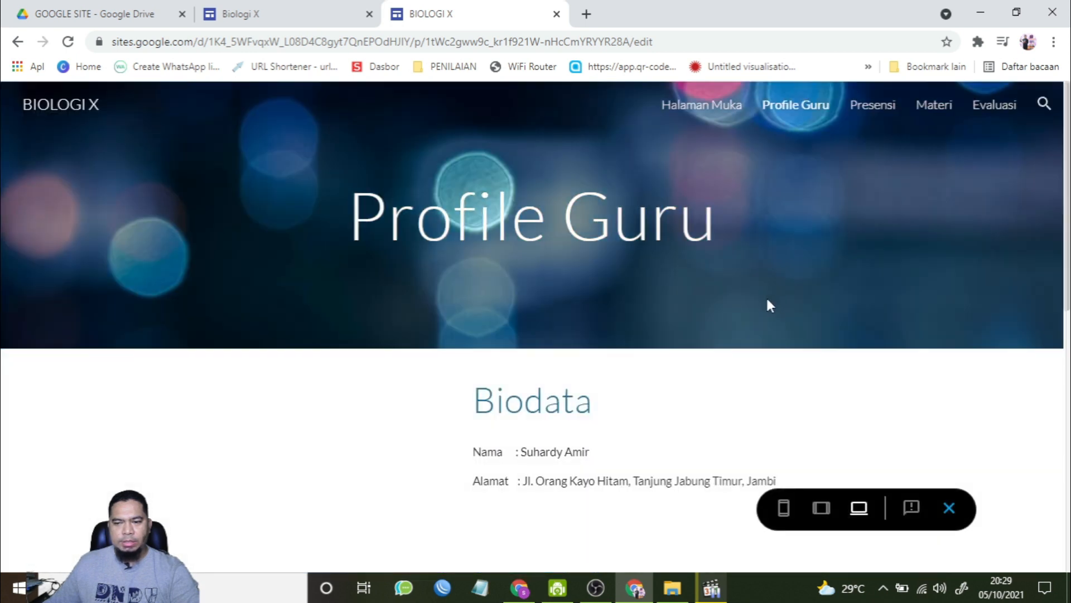
scroll(770, 298, down, 3)
scroll(775, 306, down, 4)
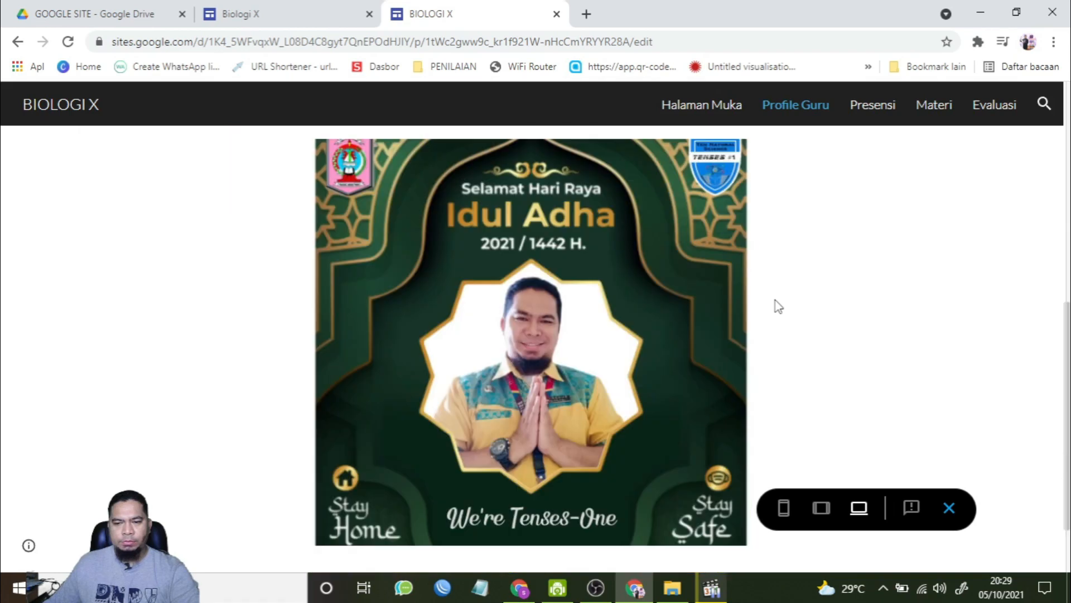
scroll(775, 305, up, 6)
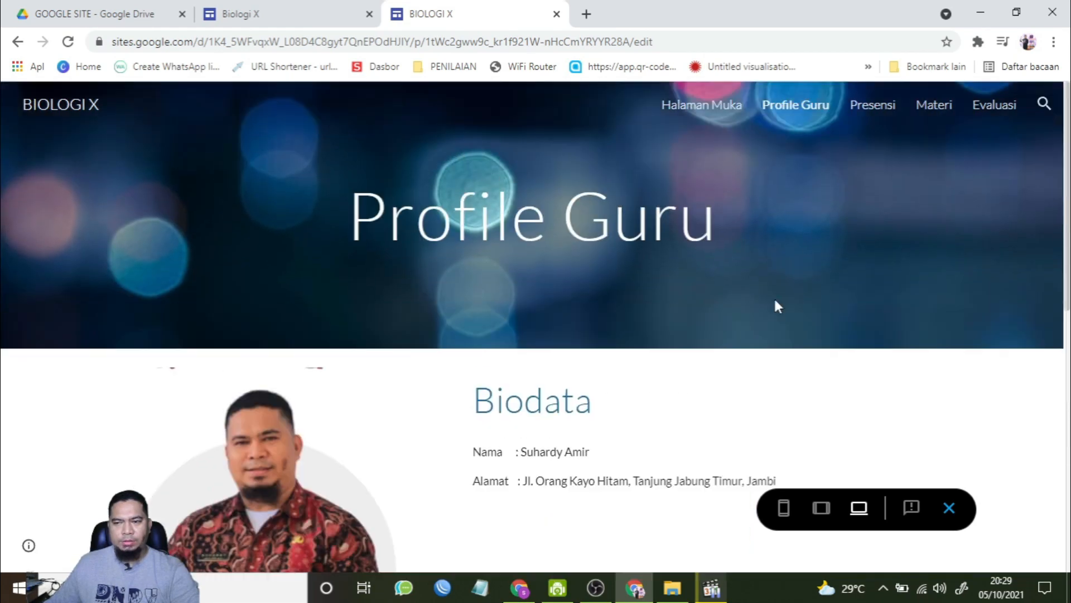
scroll(775, 303, down, 1)
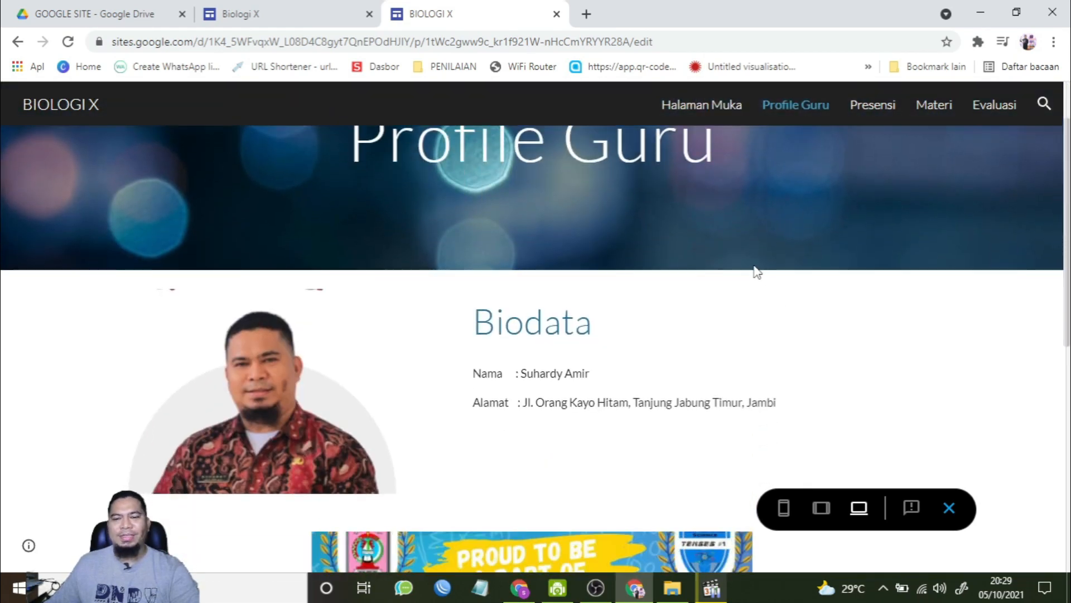
click(950, 507)
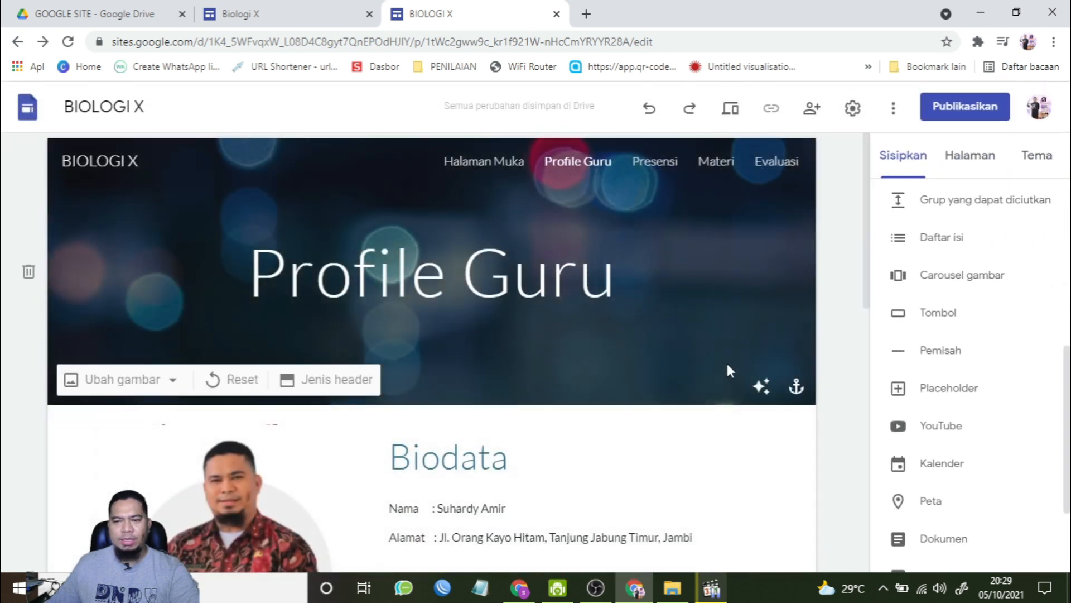
Step: On the Presensi page, insert the existing PRESENSI Google Form
click(654, 172)
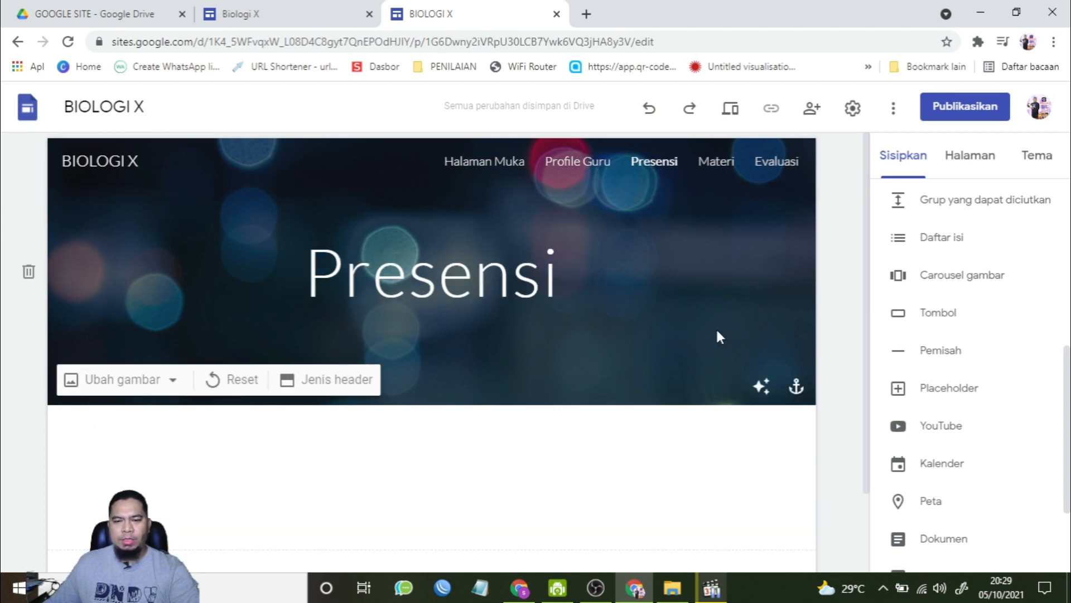
scroll(720, 334, down, 2)
scroll(727, 337, up, 2)
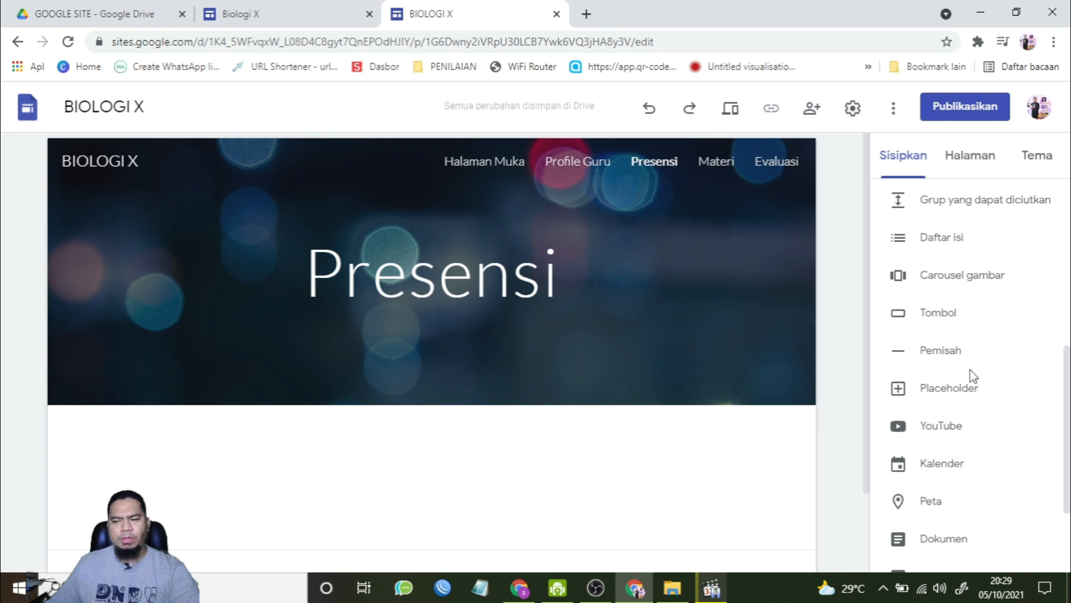
scroll(974, 379, down, 3)
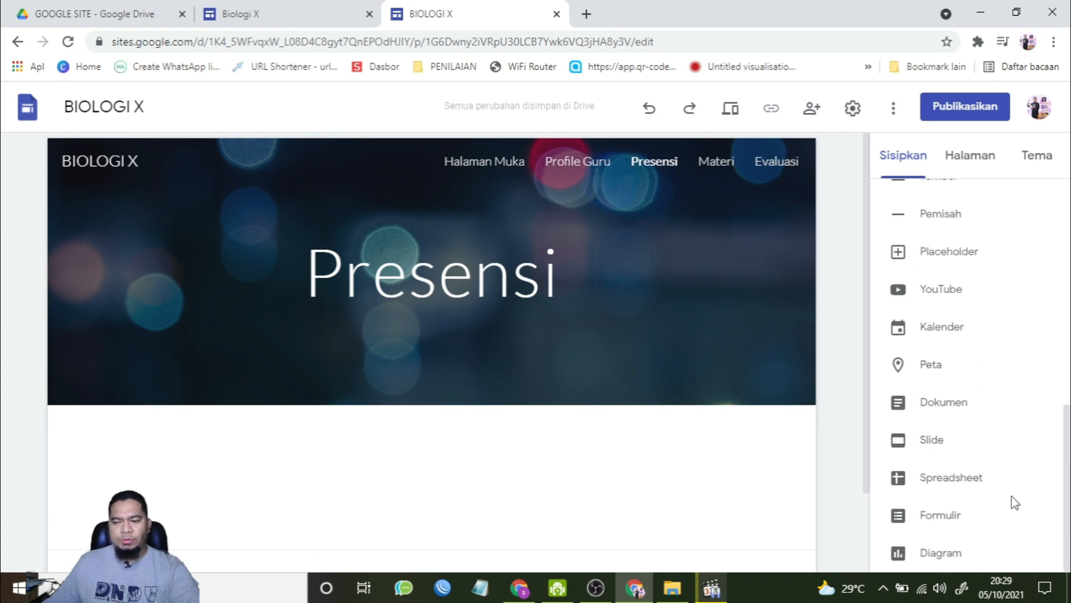
click(958, 515)
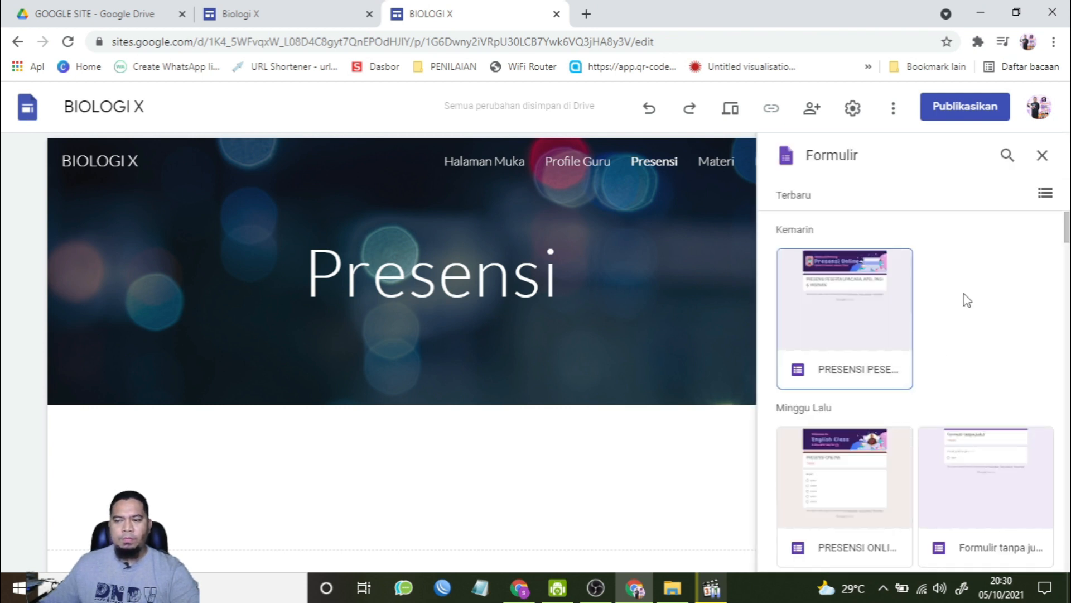
click(856, 323)
click(1028, 551)
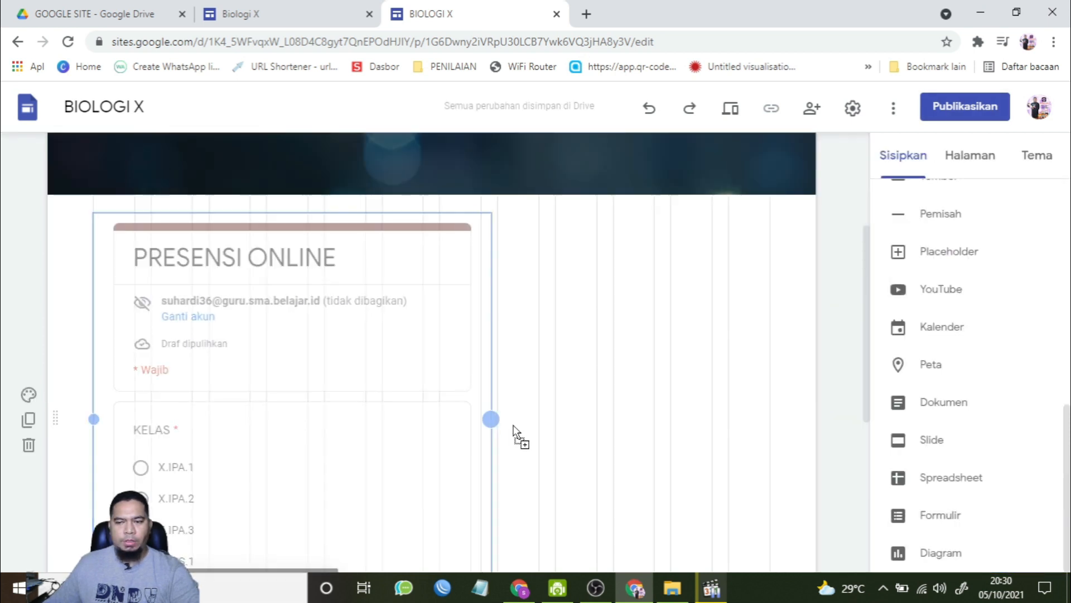
Step: Widen the embedded PRESENSI form to span the full width of its section
drag(514, 425, 774, 426)
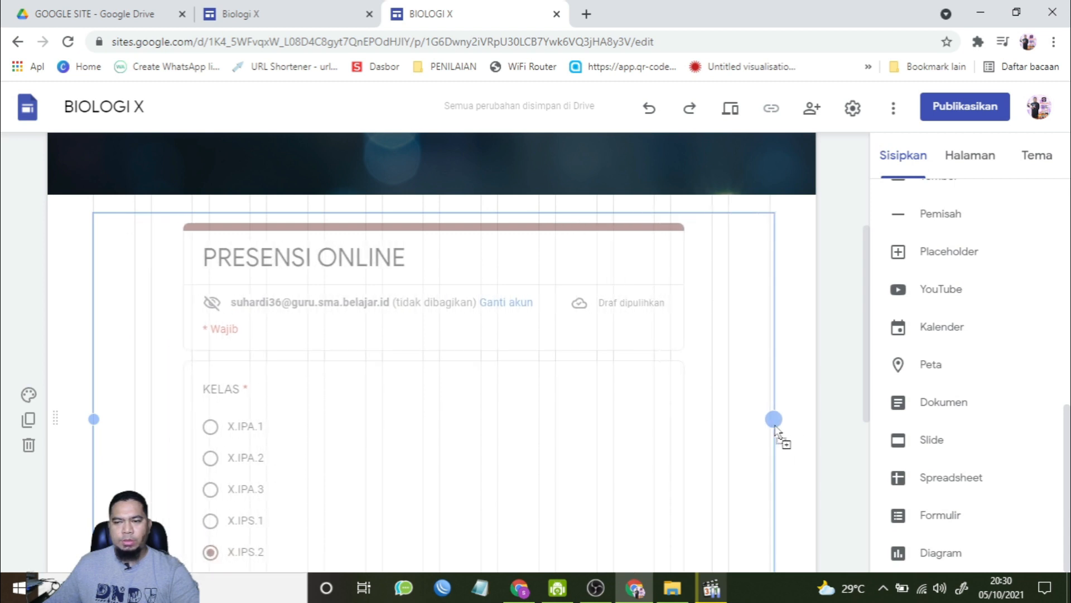
scroll(545, 442, up, 3)
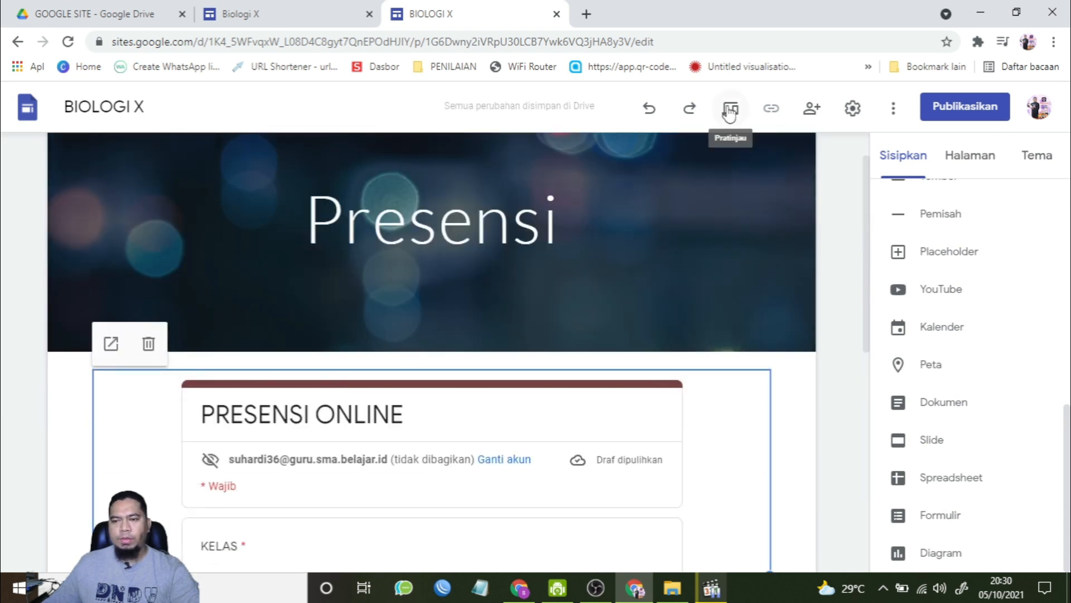
Step: Preview the Presensi page and test the embedded form by choosing class X.IPA.1, a student name and Izin
click(730, 112)
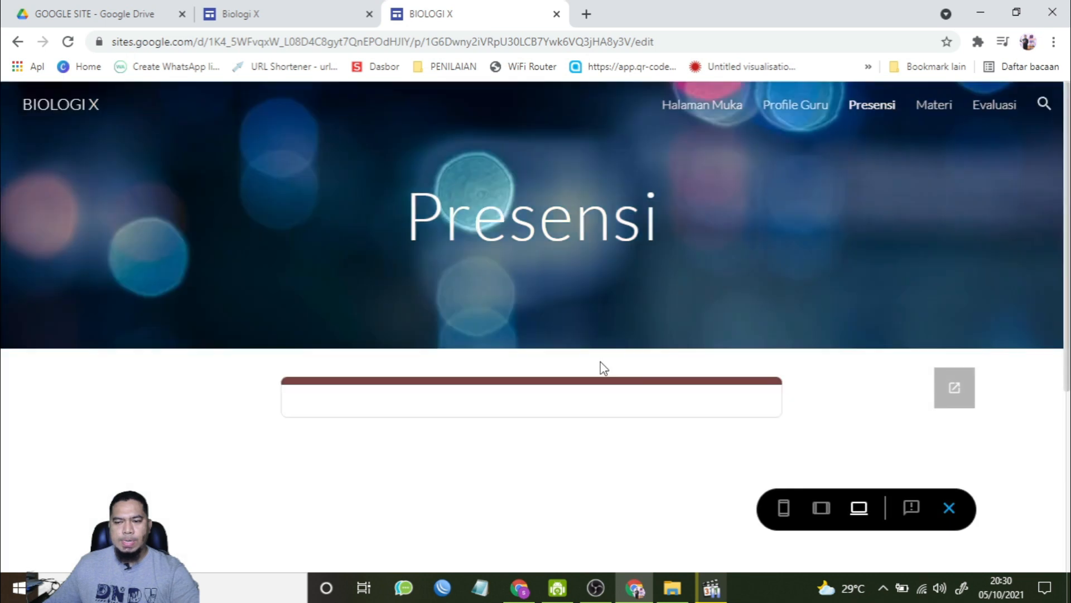
scroll(620, 346, down, 5)
click(302, 345)
scroll(433, 476, down, 2)
click(335, 430)
click(388, 351)
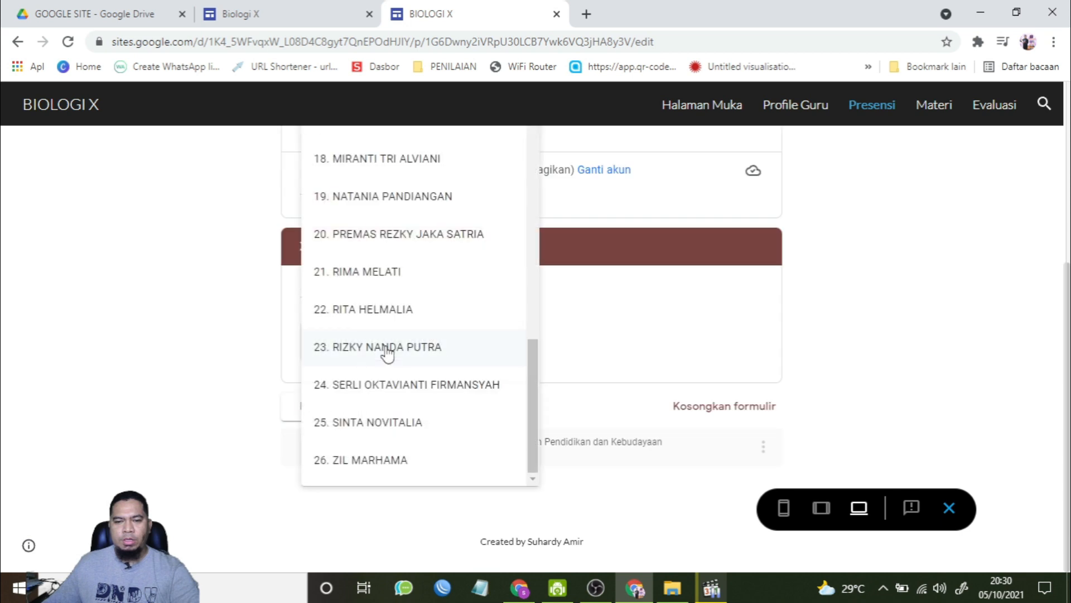
click(387, 199)
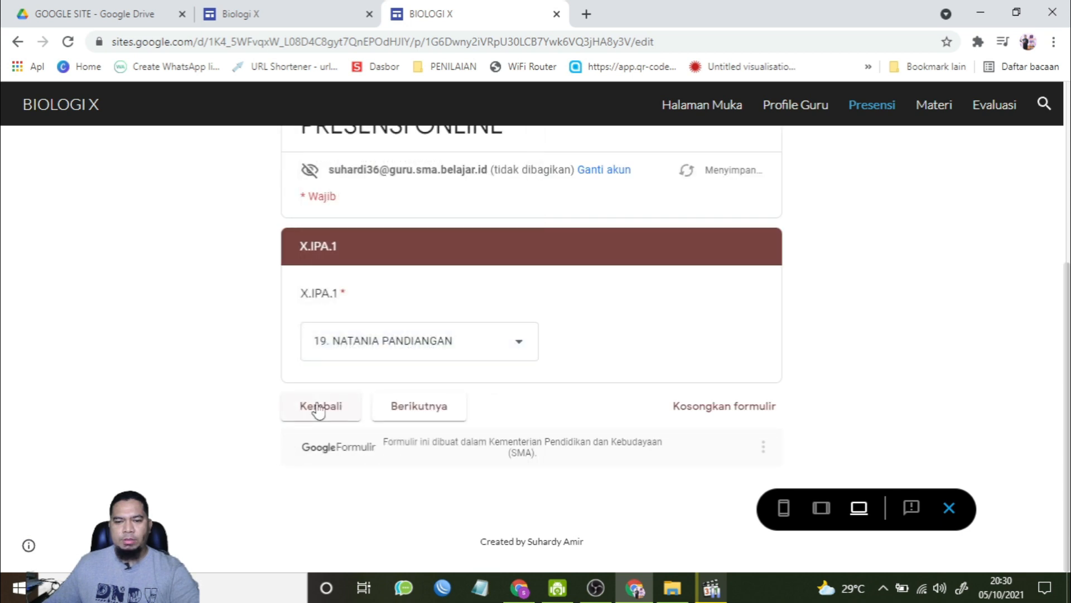
click(415, 418)
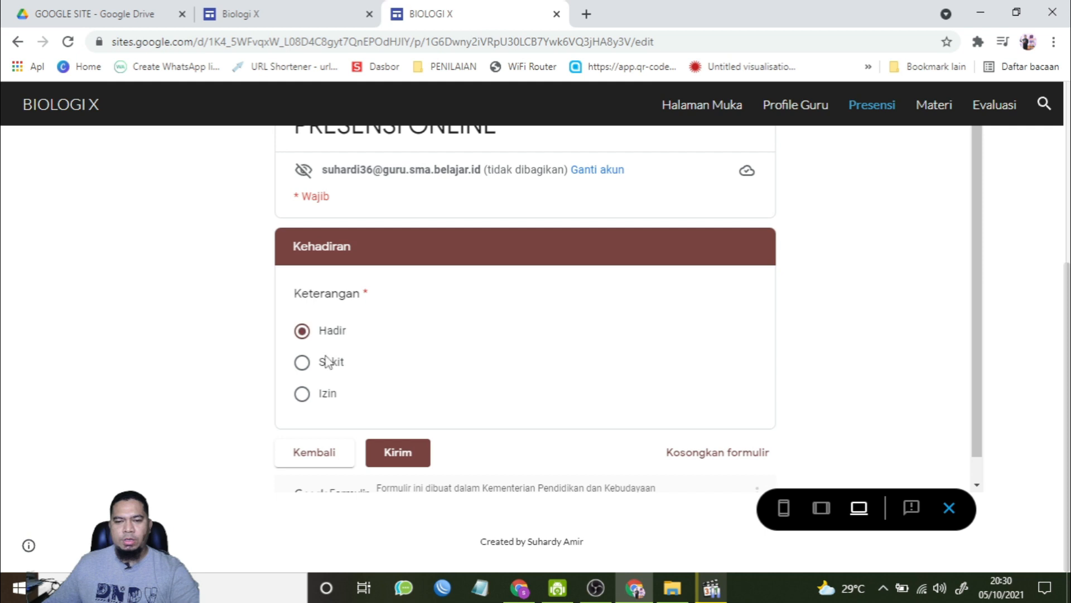
click(304, 360)
click(332, 398)
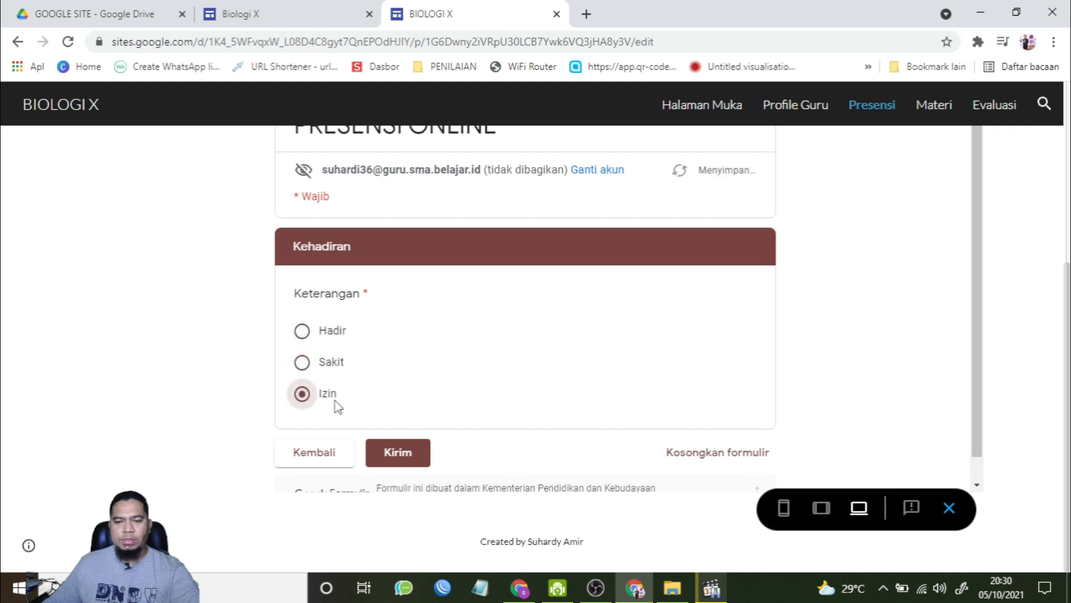
Step: In the preview, browse the Halaman Muka, Profile Guru and Presensi pages, then close the preview
scroll(651, 399, up, 5)
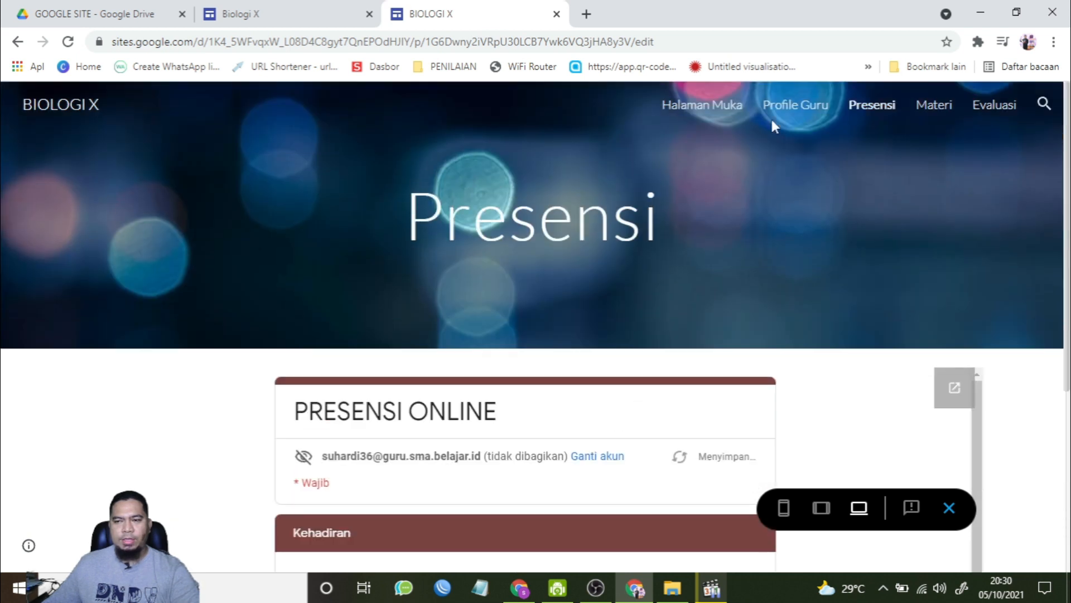
click(724, 109)
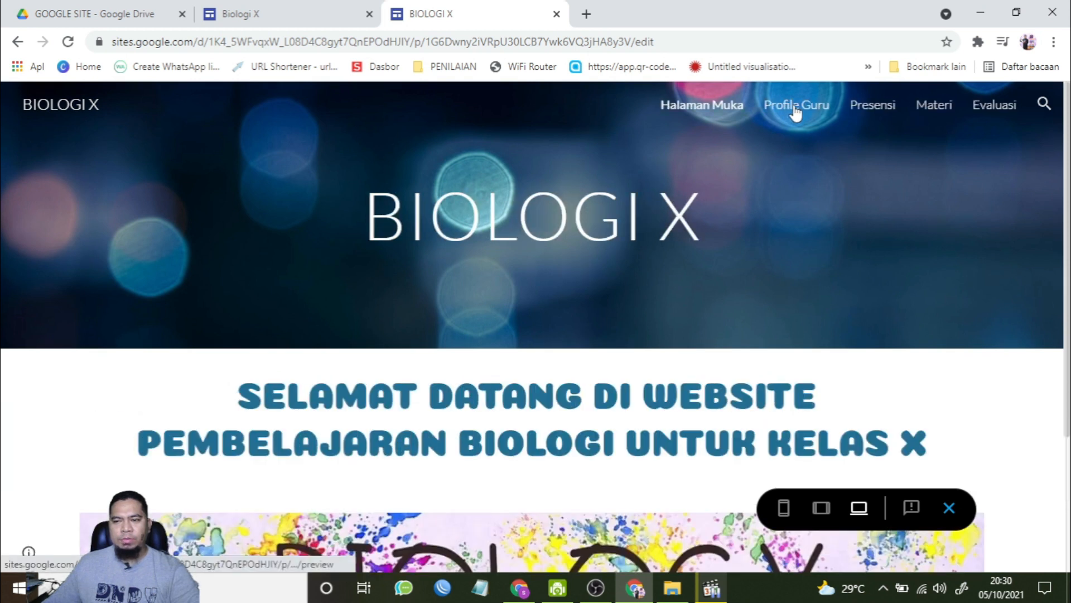
click(796, 109)
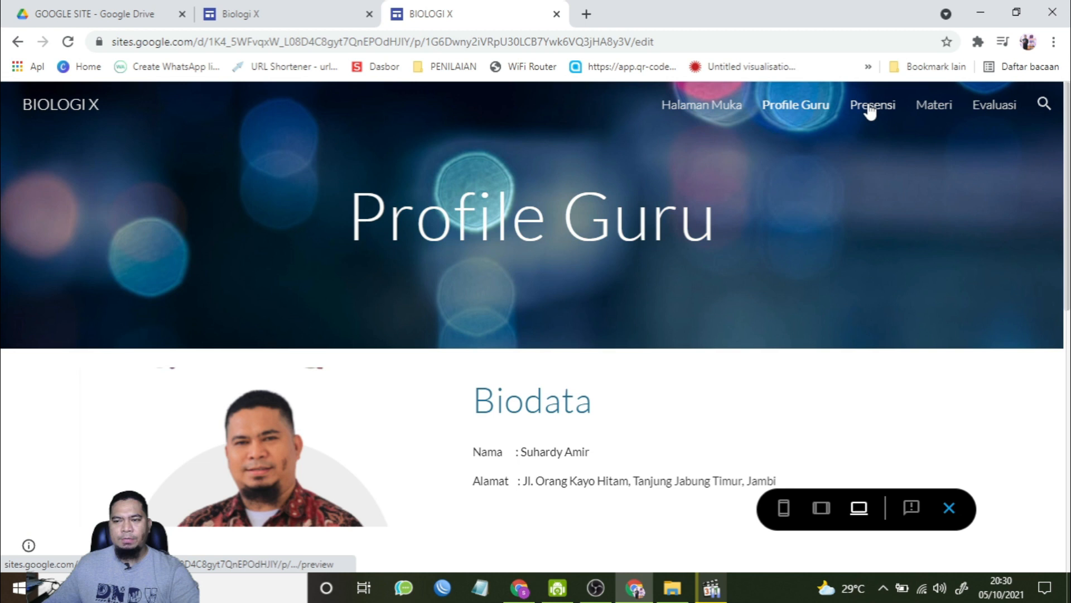
click(870, 109)
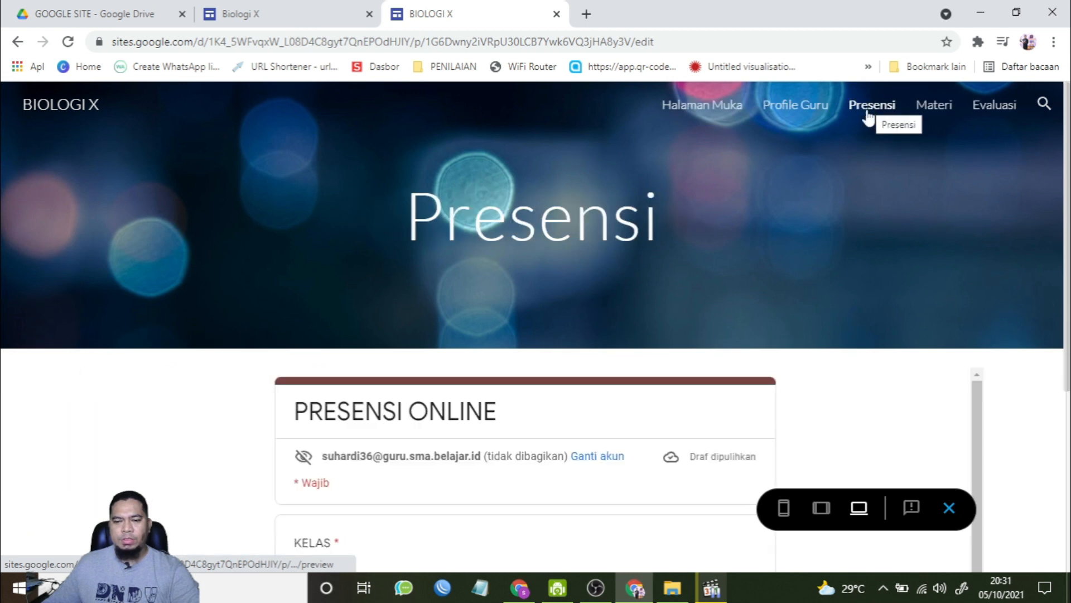
click(950, 508)
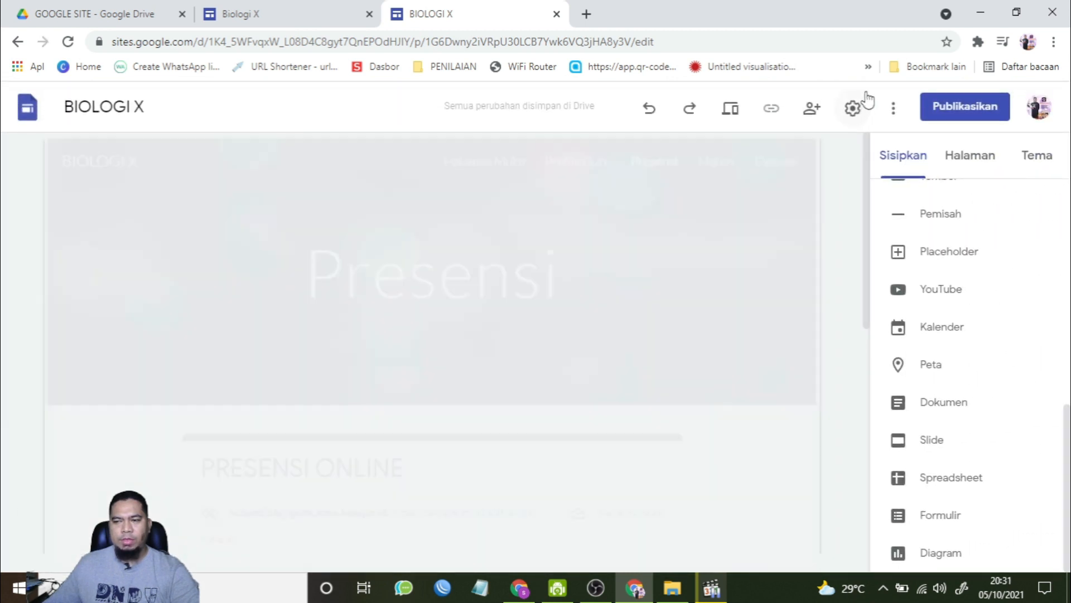
Step: Add a subpage named Lingkungan Hidup under the Materi page
click(715, 162)
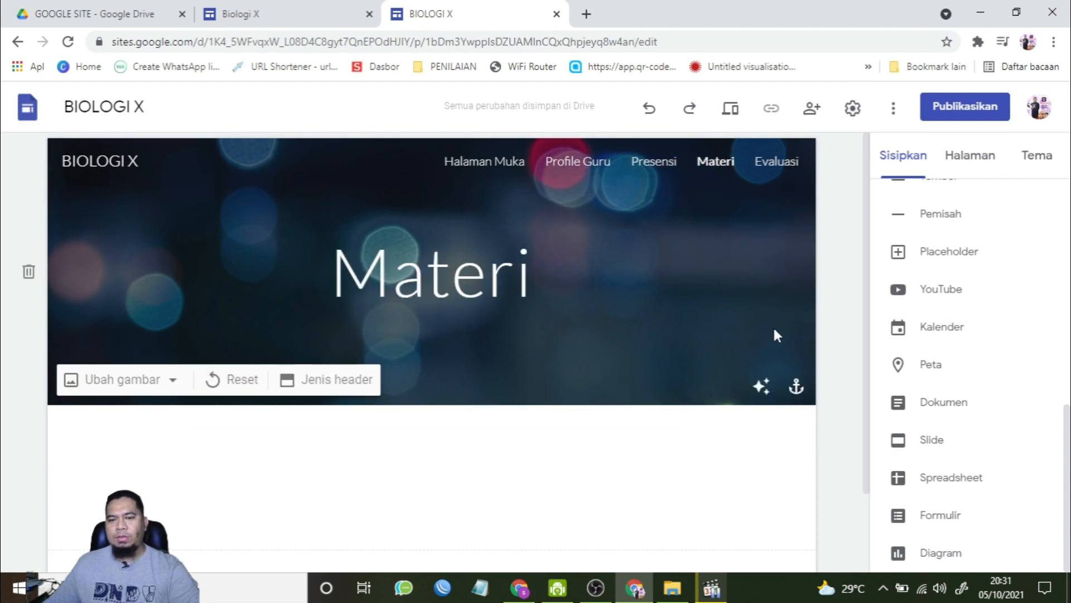
click(969, 155)
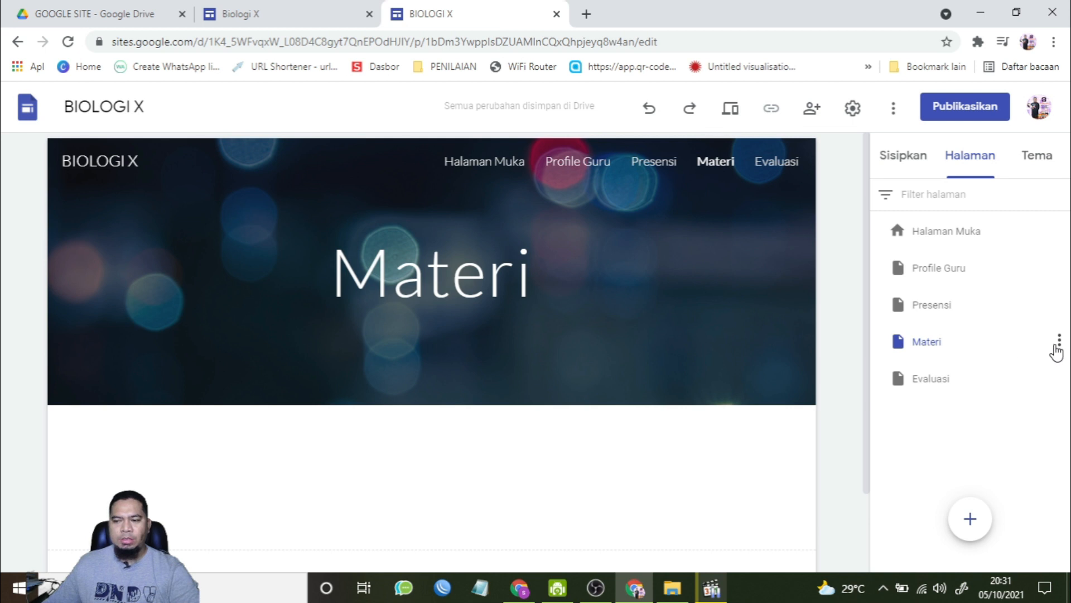
click(1059, 342)
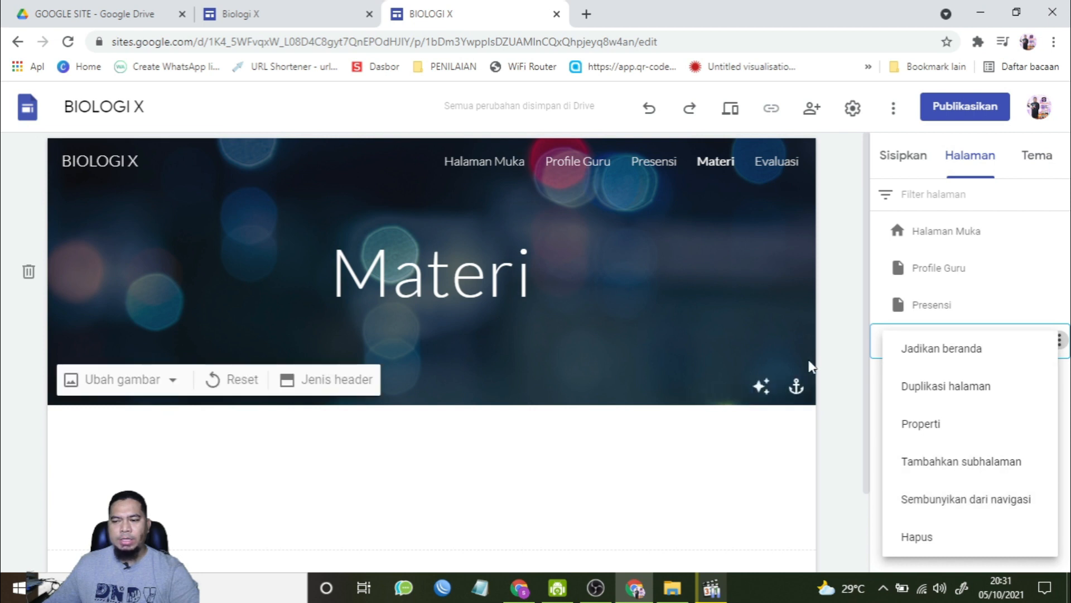
click(861, 361)
mouse_move(1060, 350)
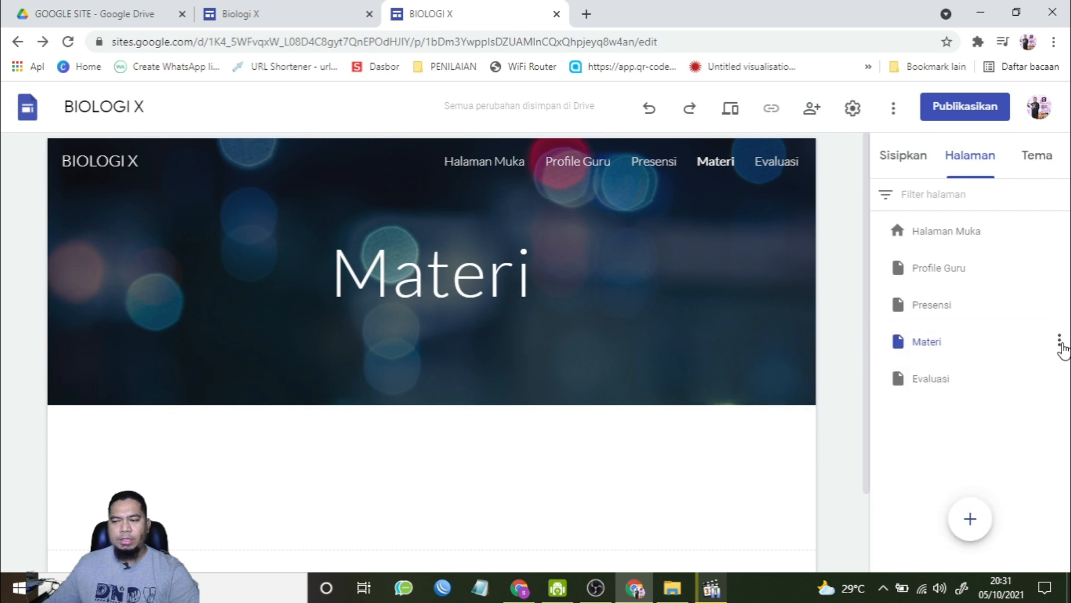
click(1060, 341)
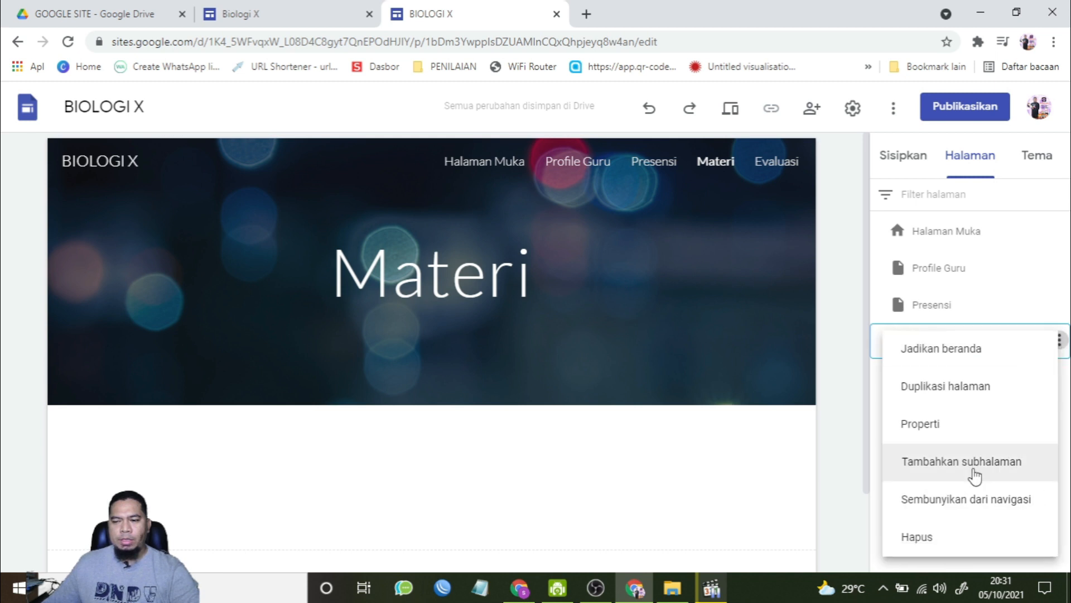
click(975, 476)
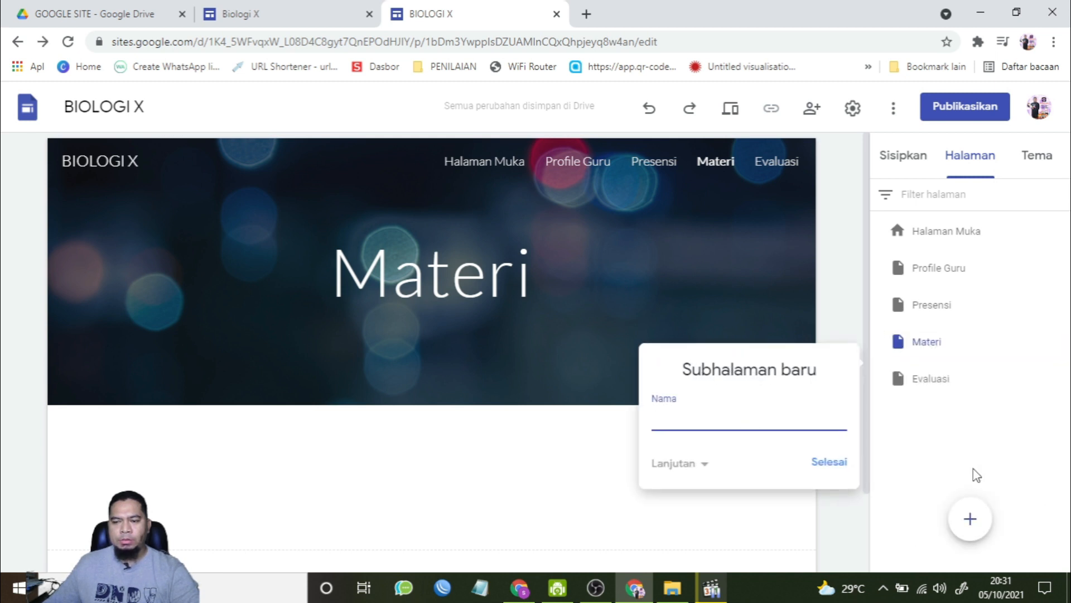
text(Lingkungan Hidup)
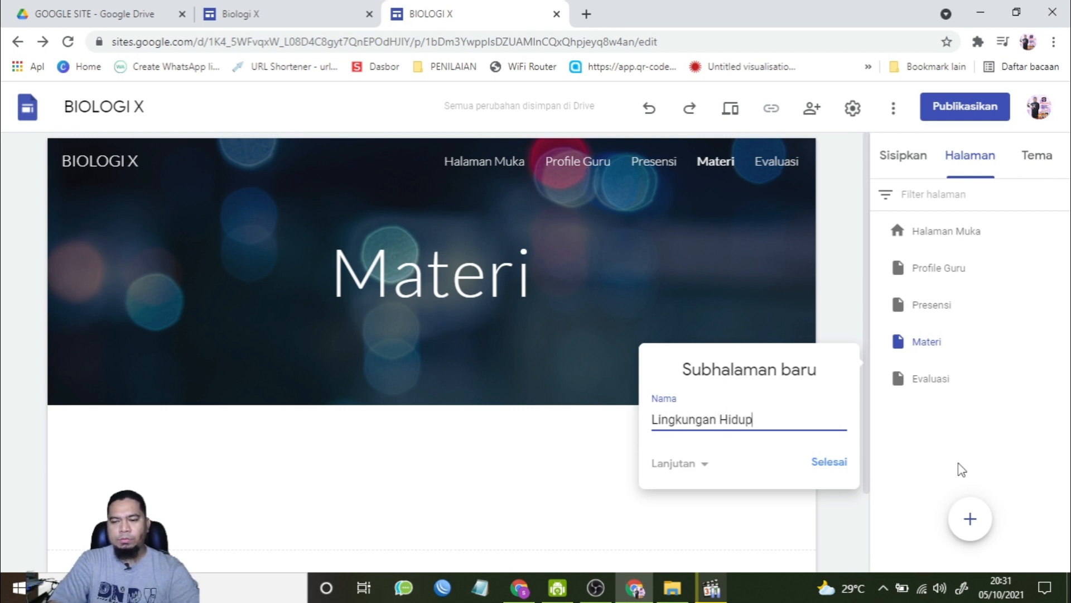
click(829, 462)
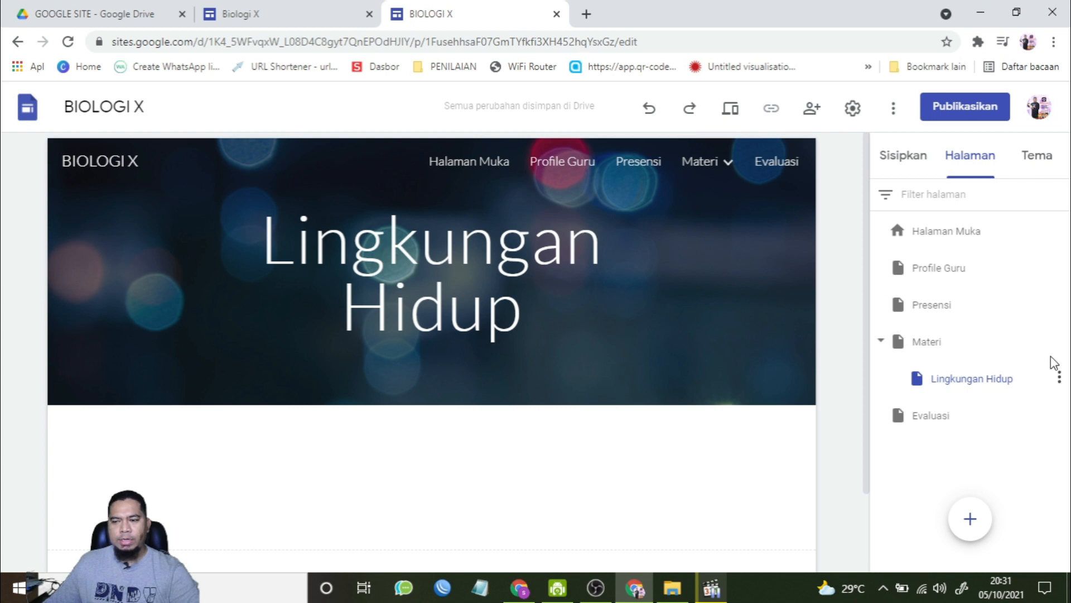
Step: Add a second subpage named Ekosistem under the Materi page
click(1059, 340)
click(968, 462)
text(Ekosistem)
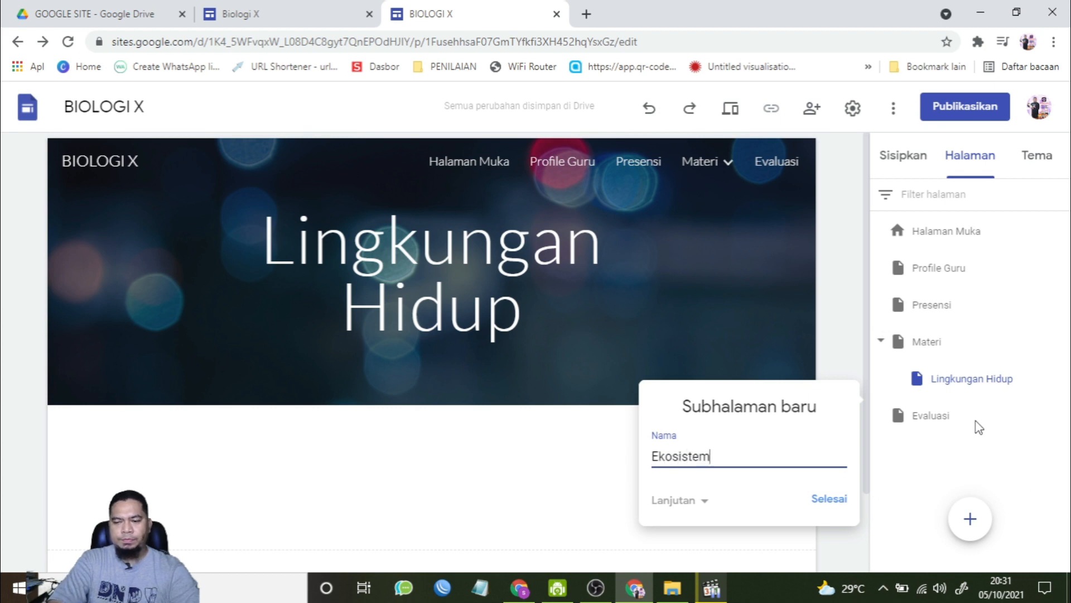
click(836, 497)
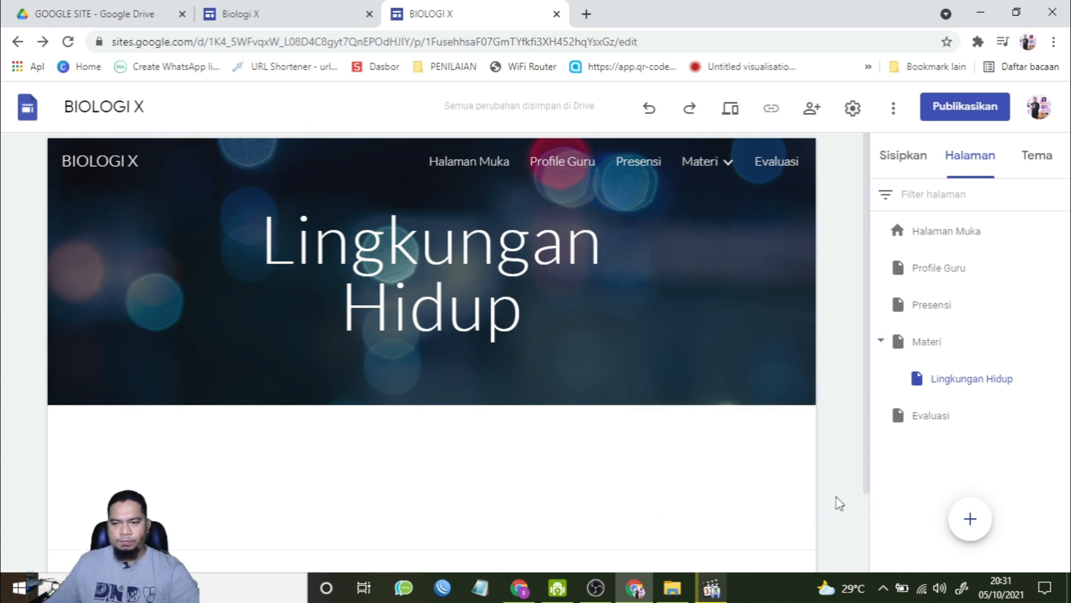
Step: Open the Materi page and insert a two-column image layout below its header
mouse_move(705, 161)
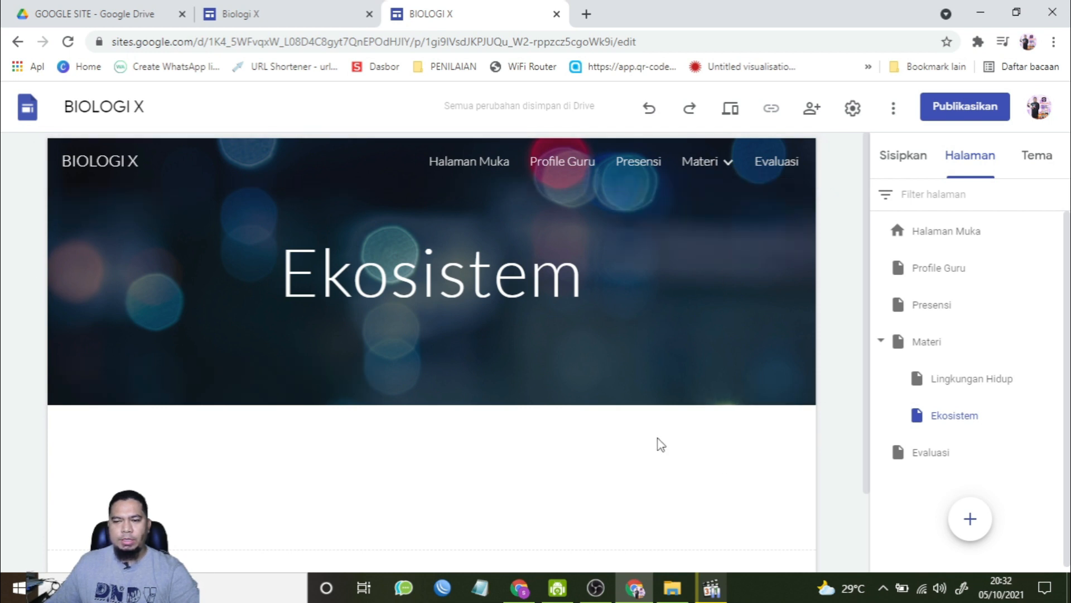
scroll(660, 443, down, 2)
scroll(659, 443, up, 2)
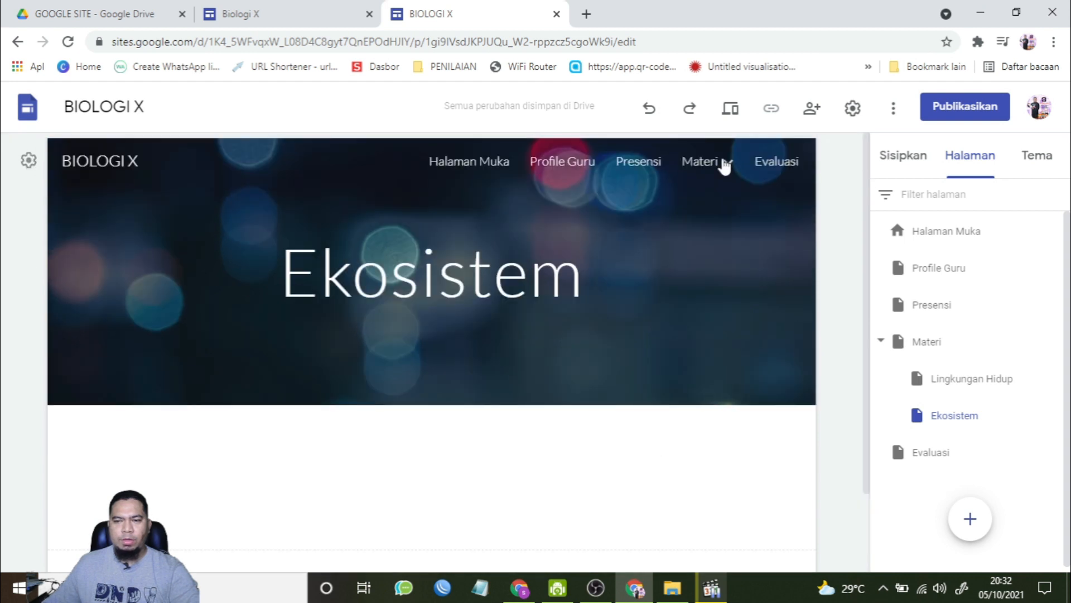
click(679, 167)
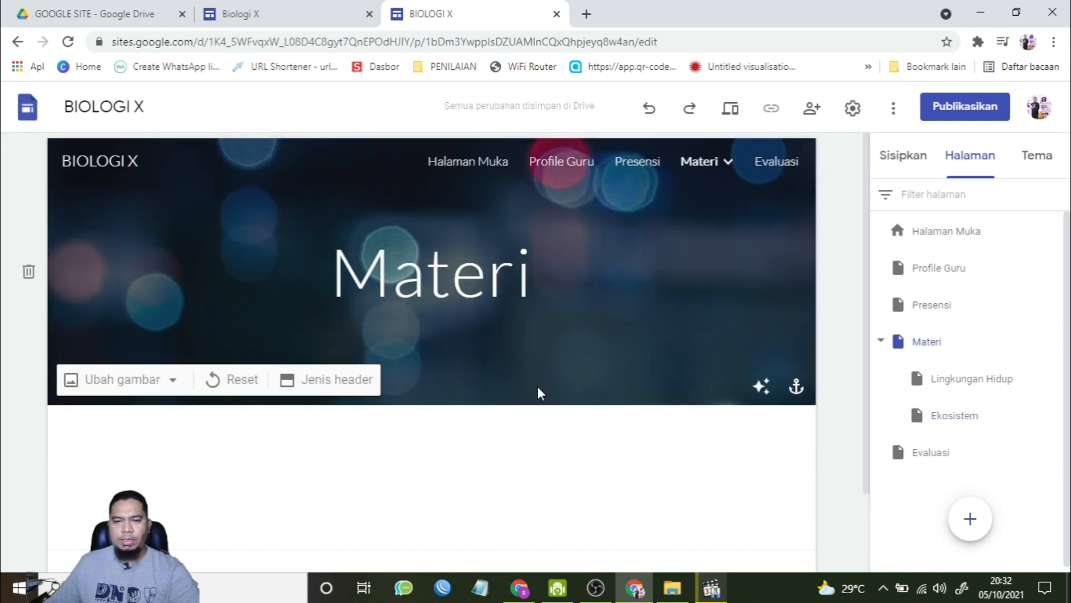
scroll(558, 402, down, 2)
click(896, 159)
scroll(904, 391, up, 10)
scroll(920, 353, down, 3)
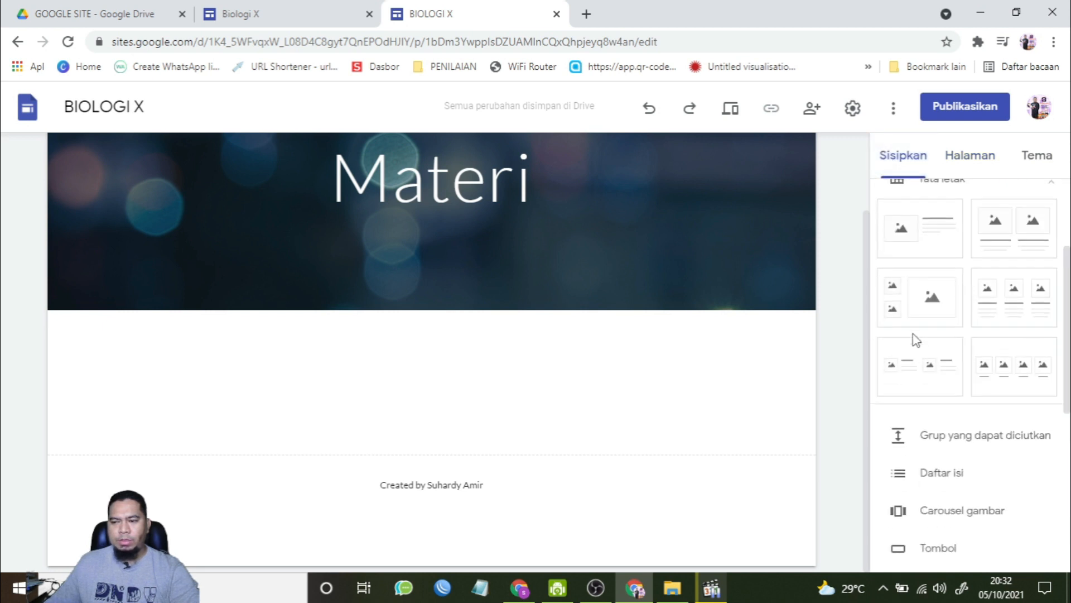
click(1021, 237)
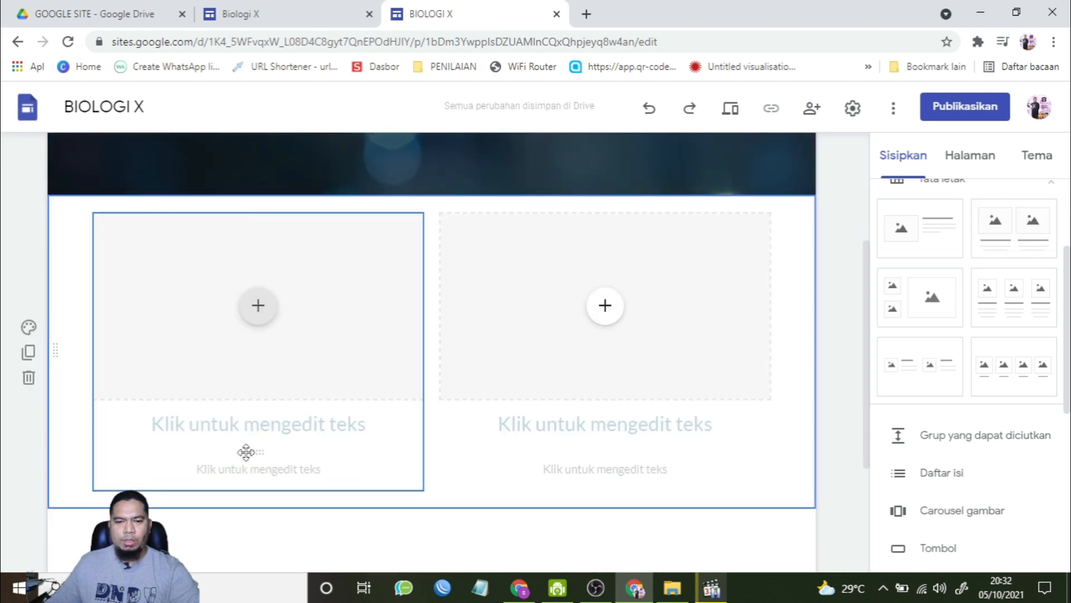
Step: Title the two layout columns Lingkungan Hidup and Ekosistem
click(272, 430)
text(Ling)
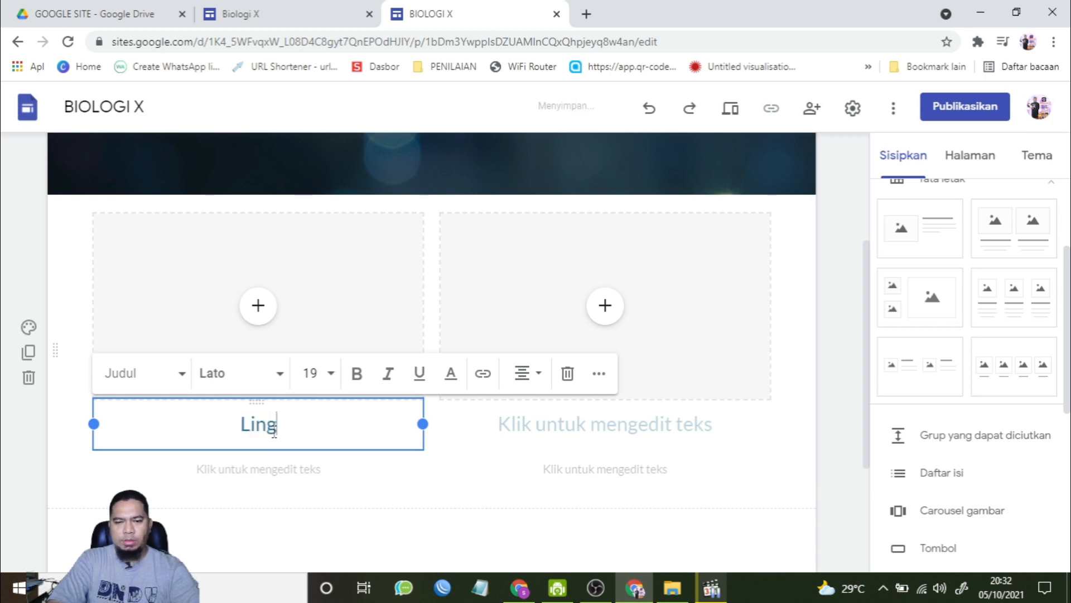
text(kungan Hidup)
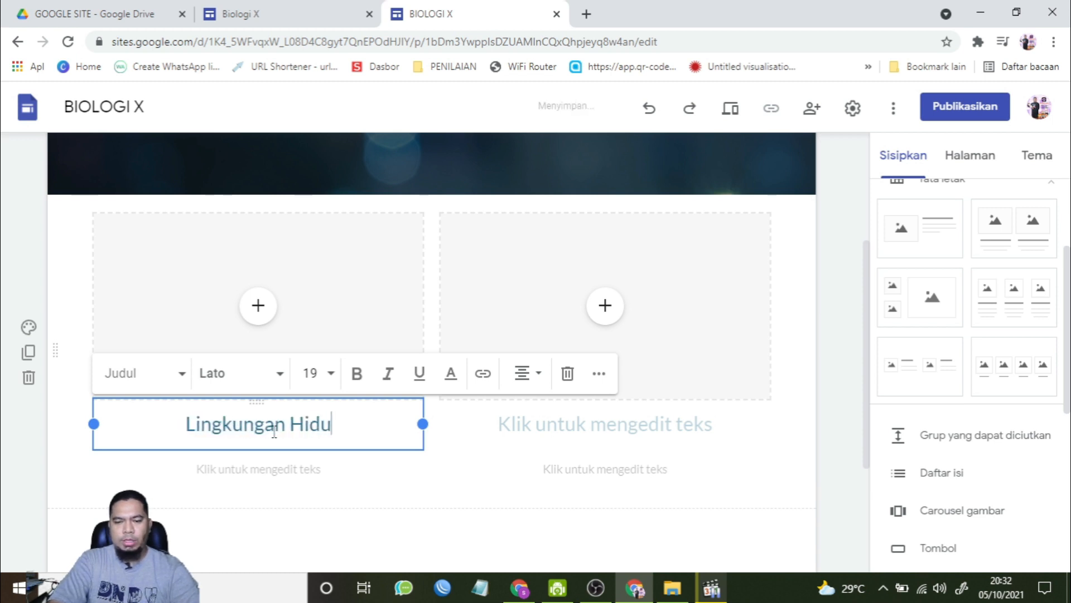
click(563, 434)
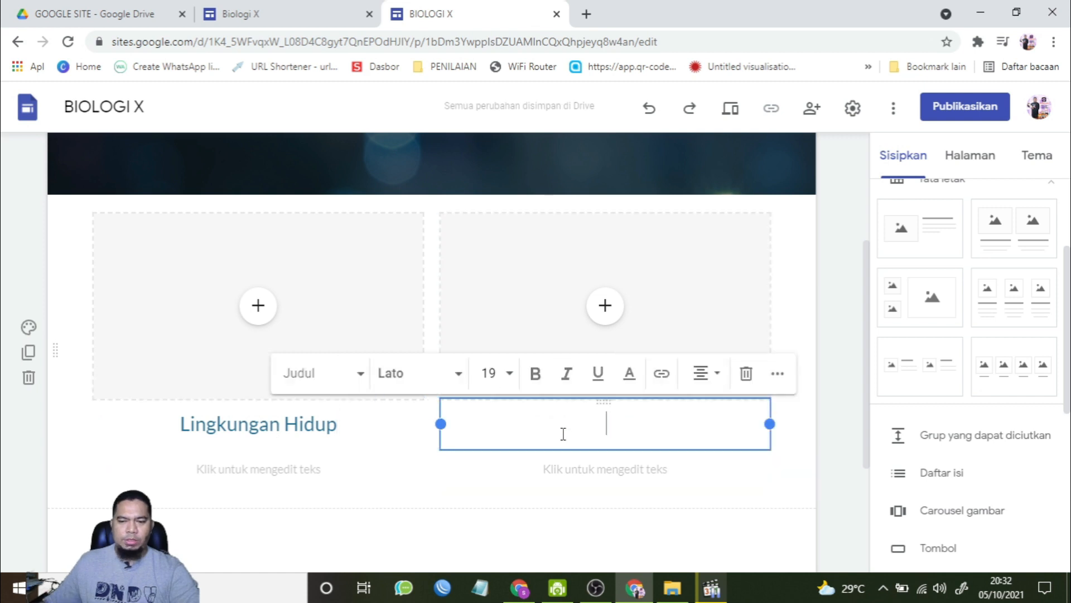
text(Ekosistem)
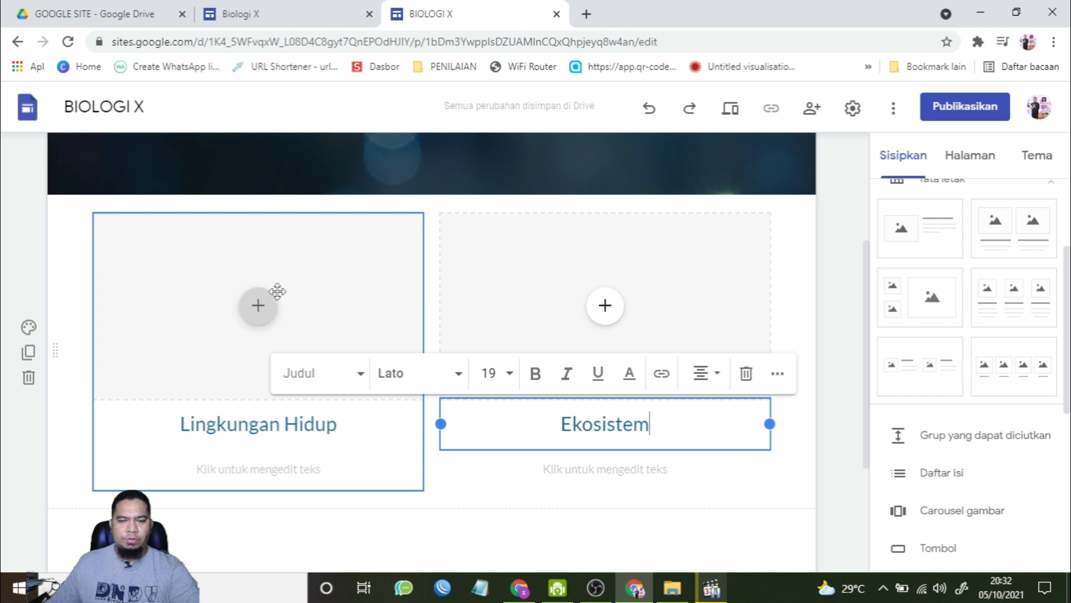
Step: Add the caption 'Silahkan klik Gambar' under the left column title and 'Silahkan Klik Gambar' under the right one
click(261, 468)
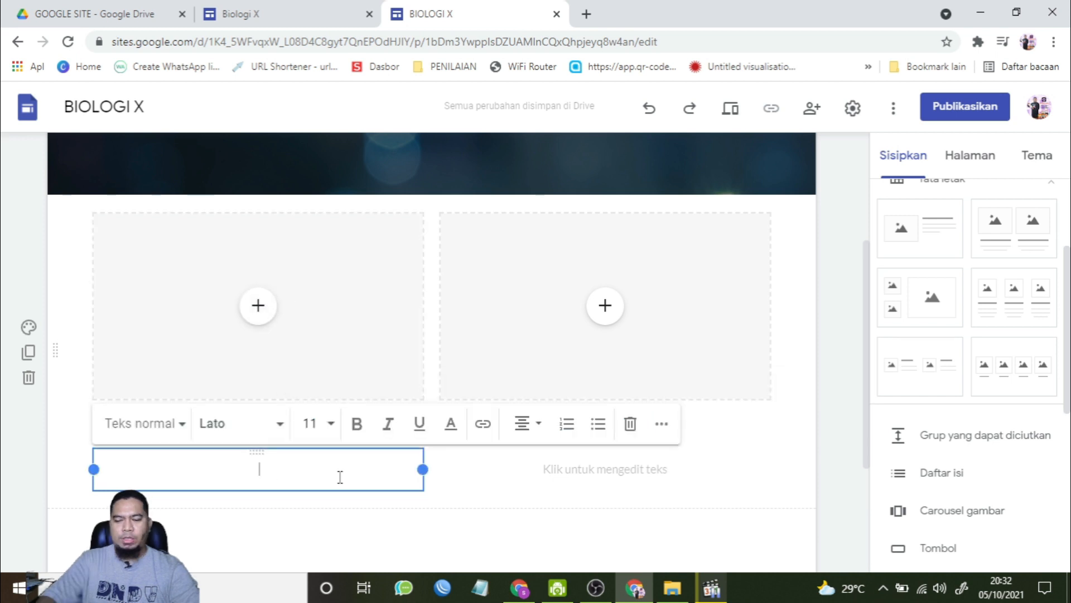
text(Silahkan k)
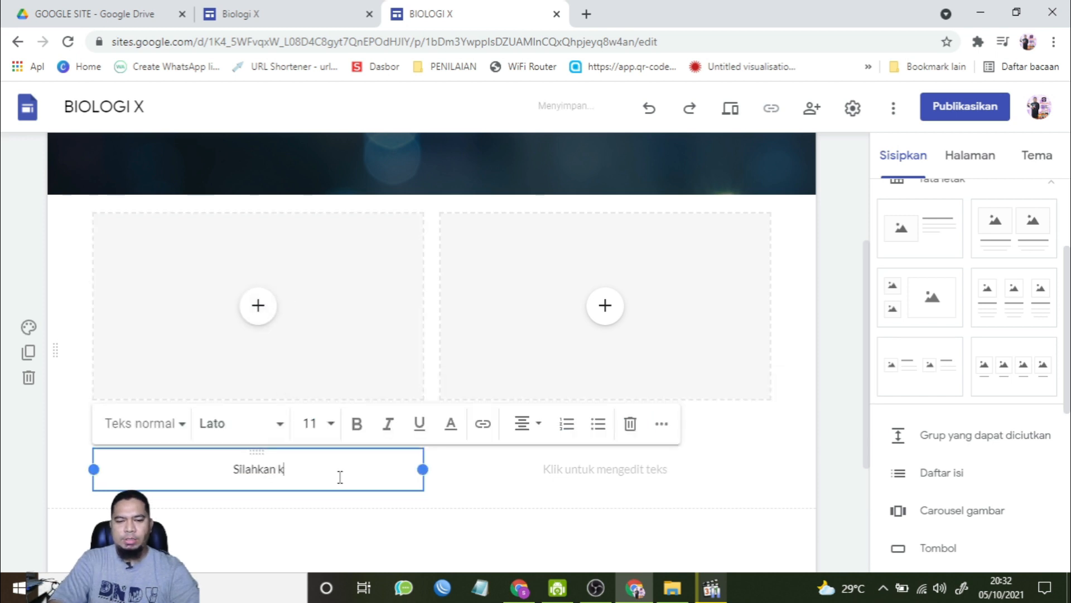
text(lik Gambar)
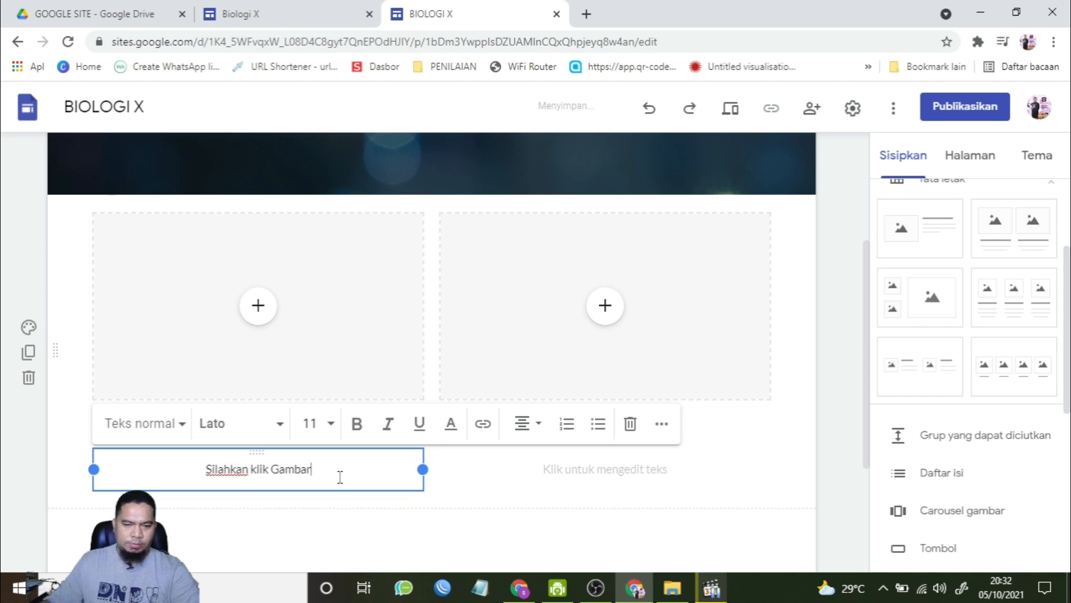
click(607, 468)
text(Silahkan K)
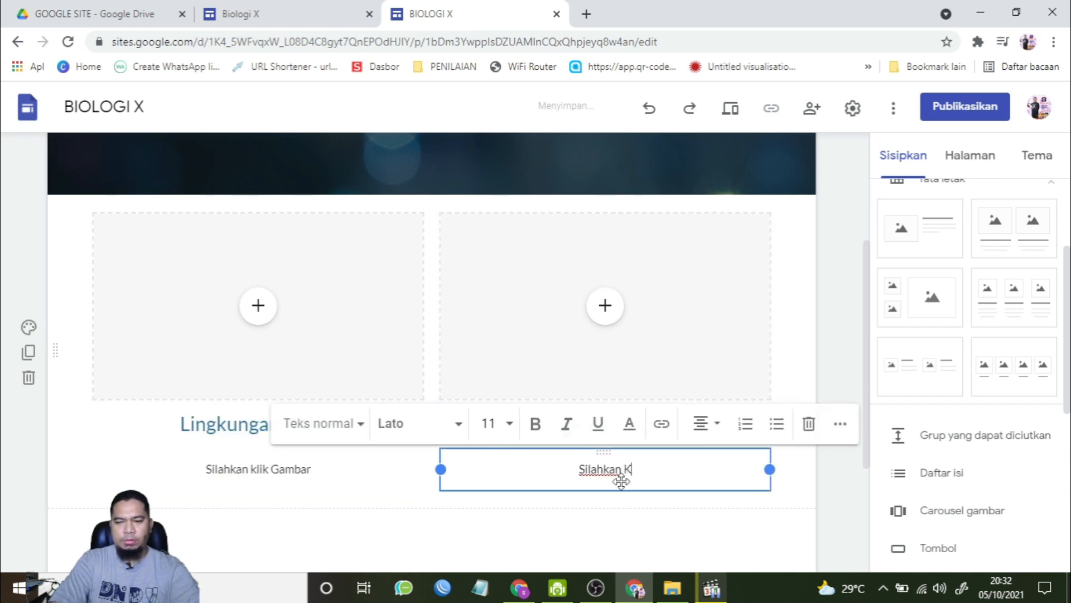
text(lik Gambar)
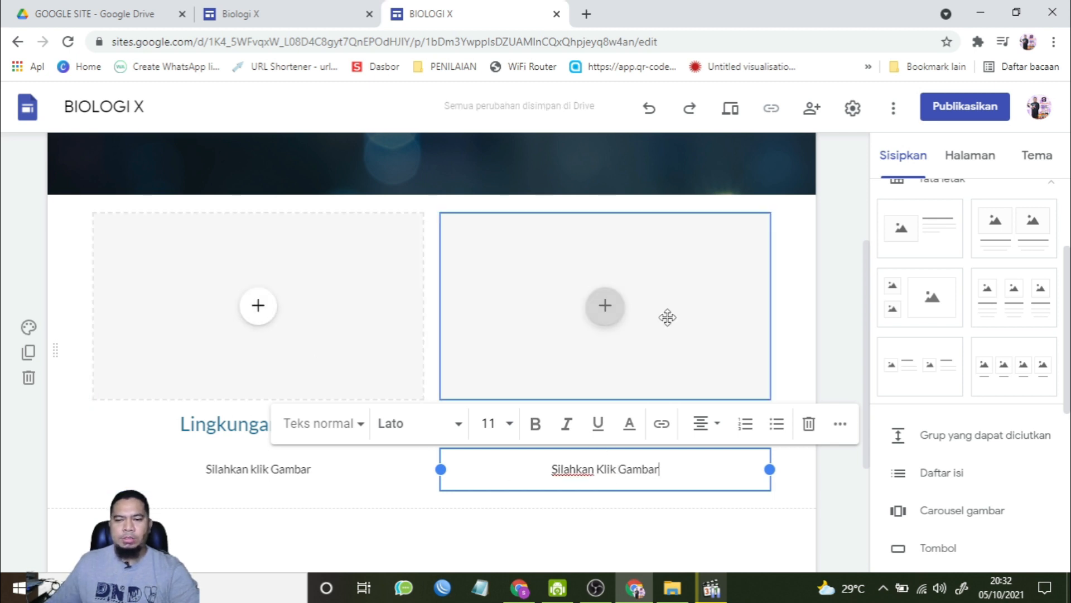
click(825, 491)
Step: Insert an image into the left column by searching Google images for 'kerusakan lingkung hidup' and choosing the first result
scroll(718, 419, up, 4)
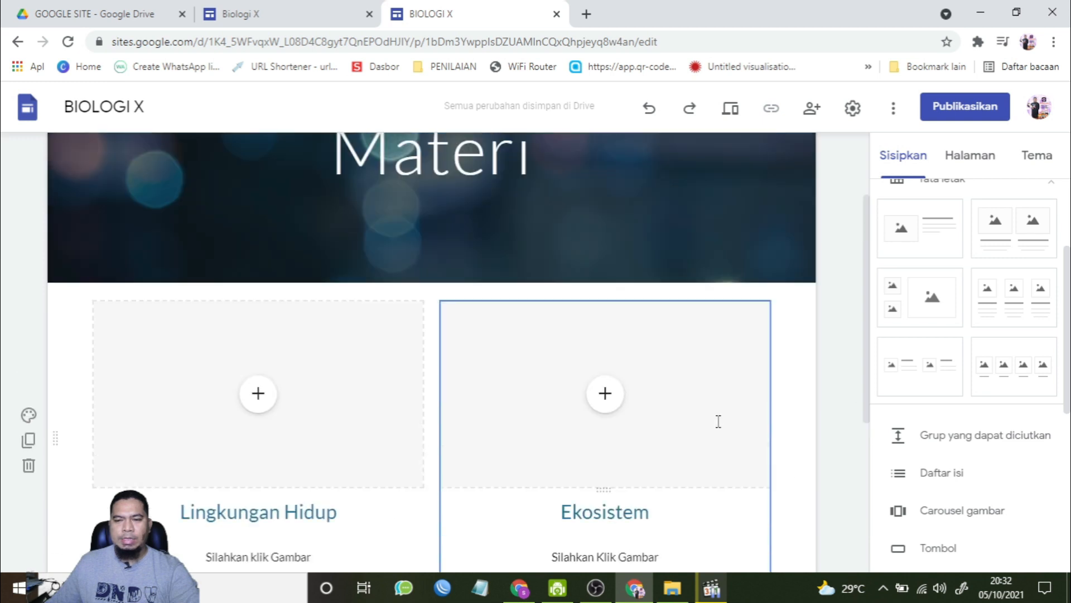
scroll(761, 251, down, 5)
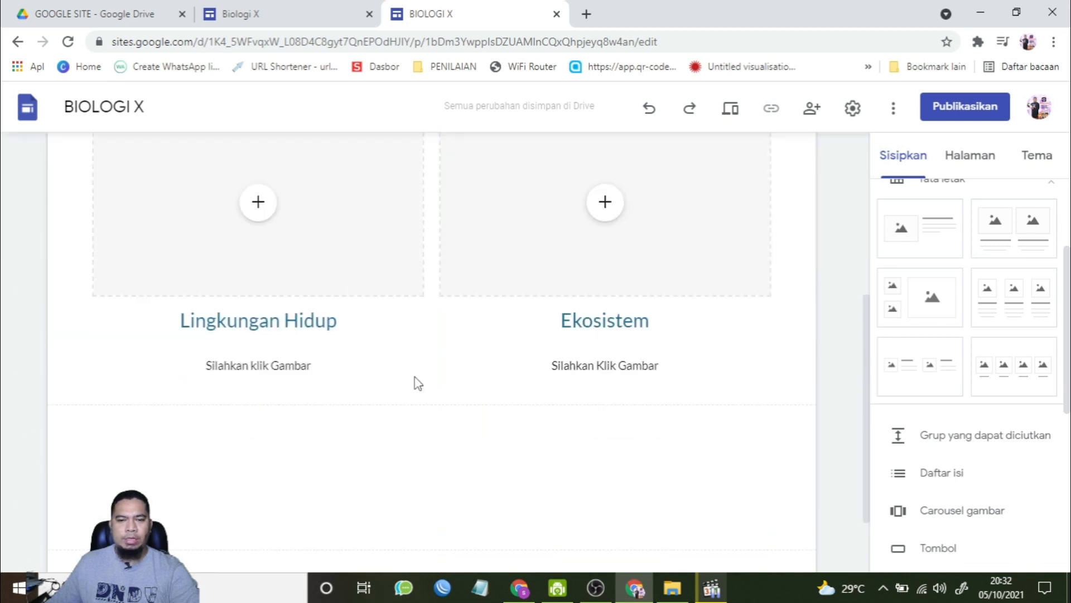
scroll(315, 286, up, 1)
click(257, 282)
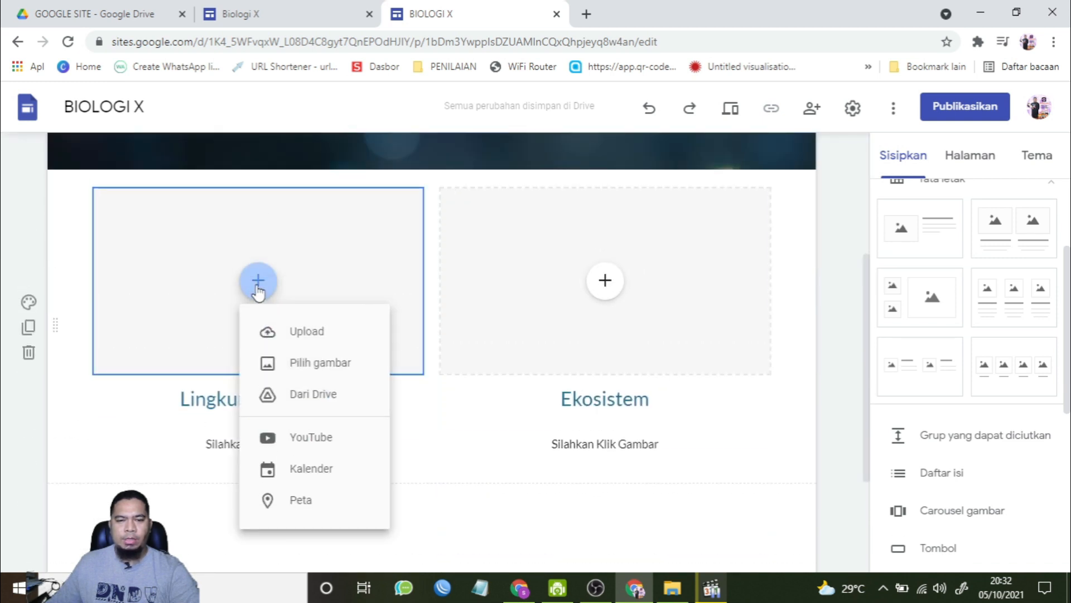
click(311, 364)
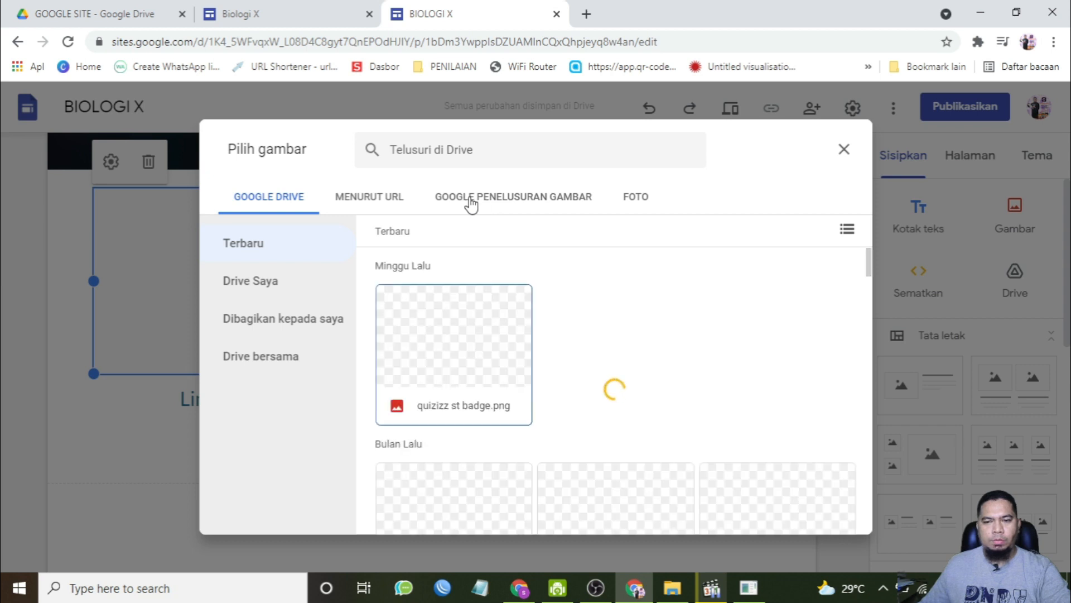
click(470, 202)
click(454, 149)
text(kerusakan lingku)
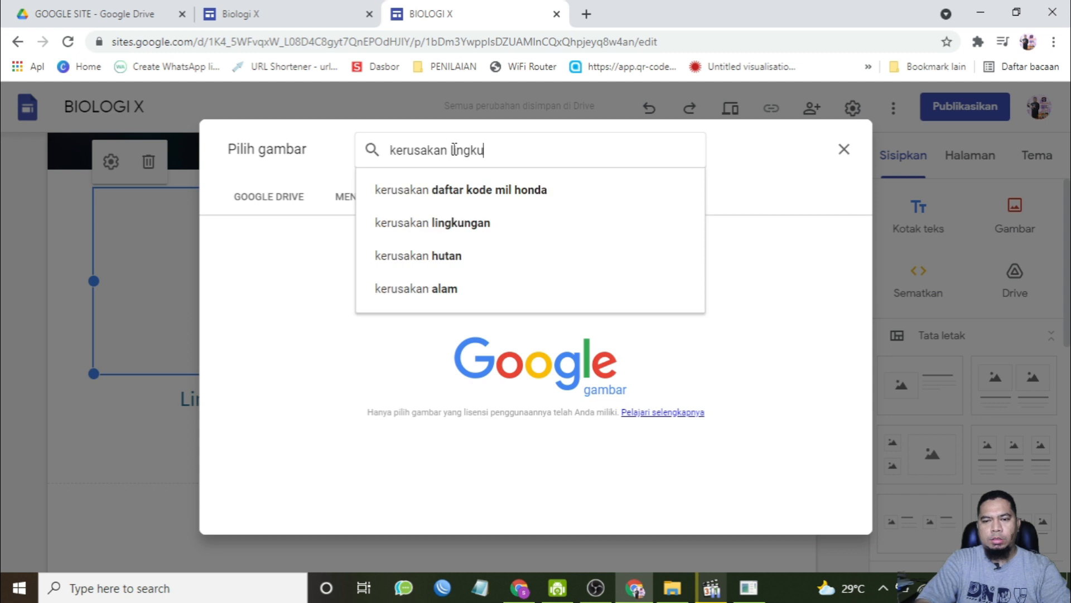
text(ng hidup)
key(Return)
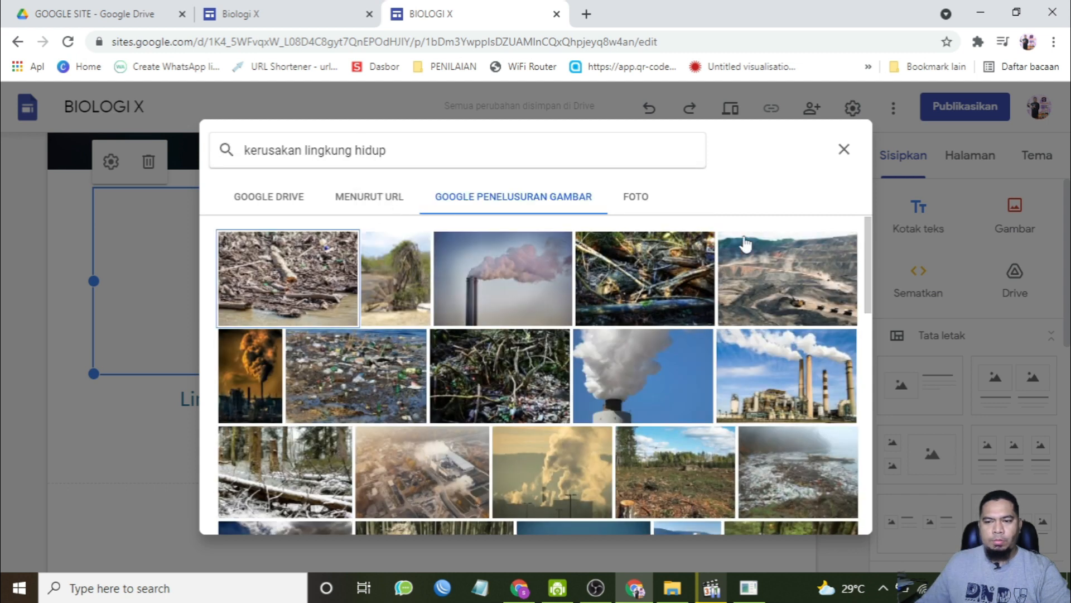
click(310, 262)
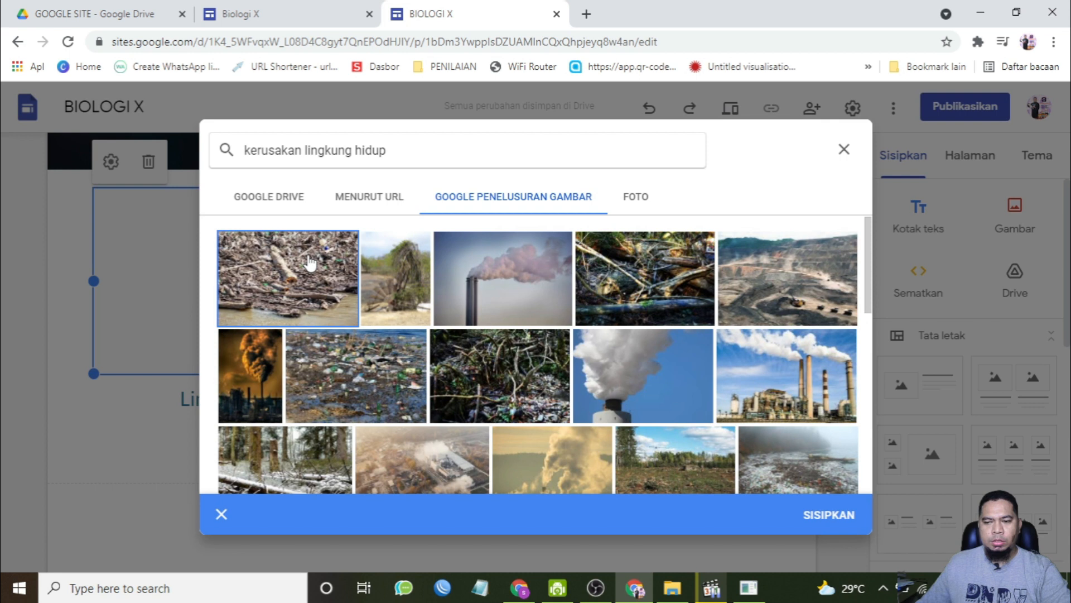
click(837, 517)
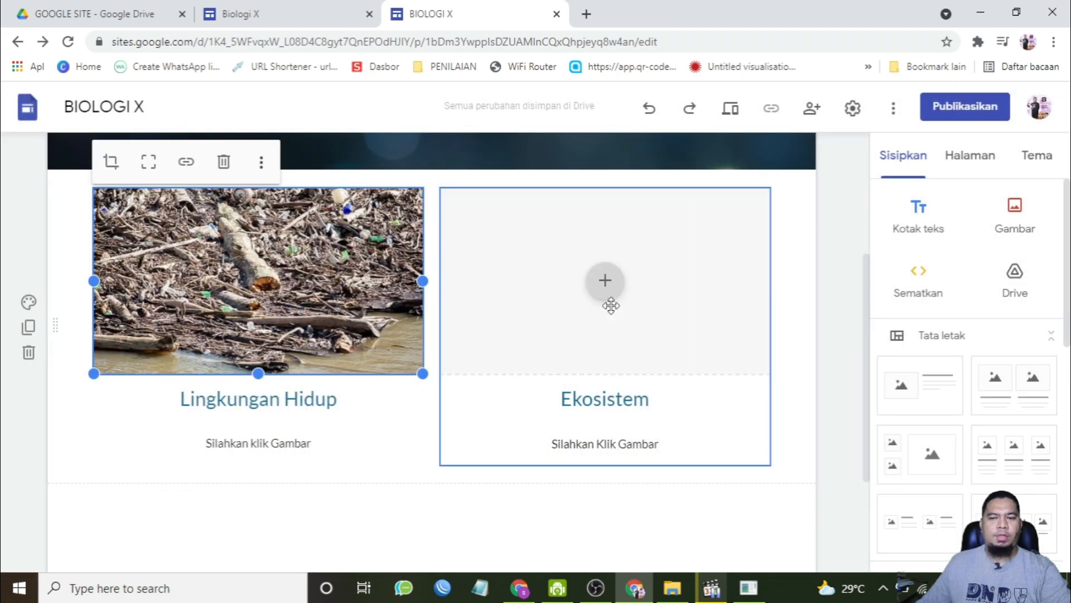
Step: Insert an image into the right column by searching Google images for 'ekosistem' and choosing the flying birds photo
click(605, 281)
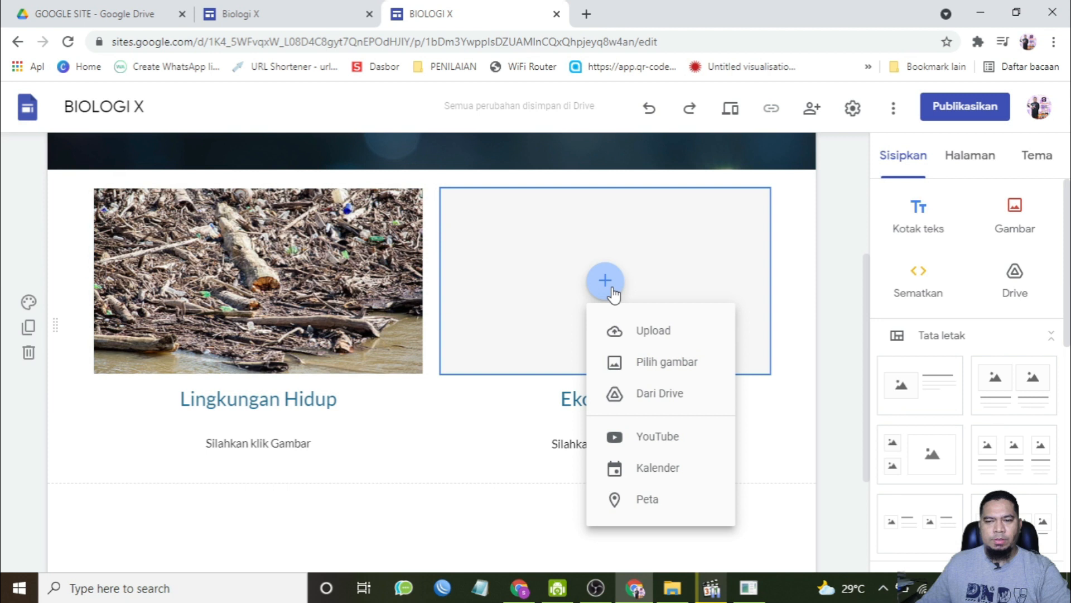
click(674, 373)
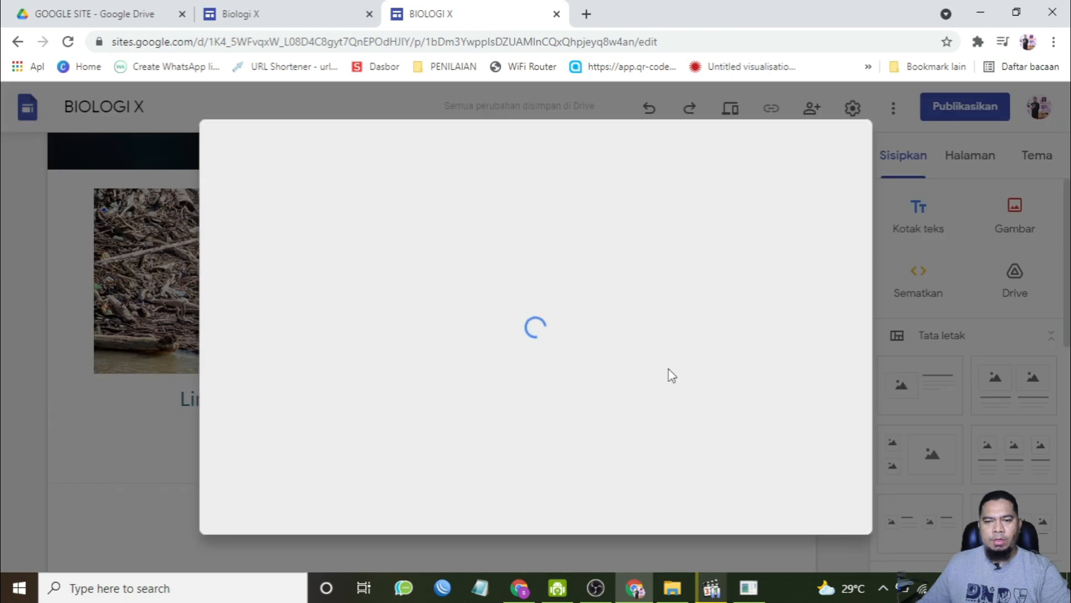
click(510, 198)
click(484, 150)
text(ekosistem)
key(Return)
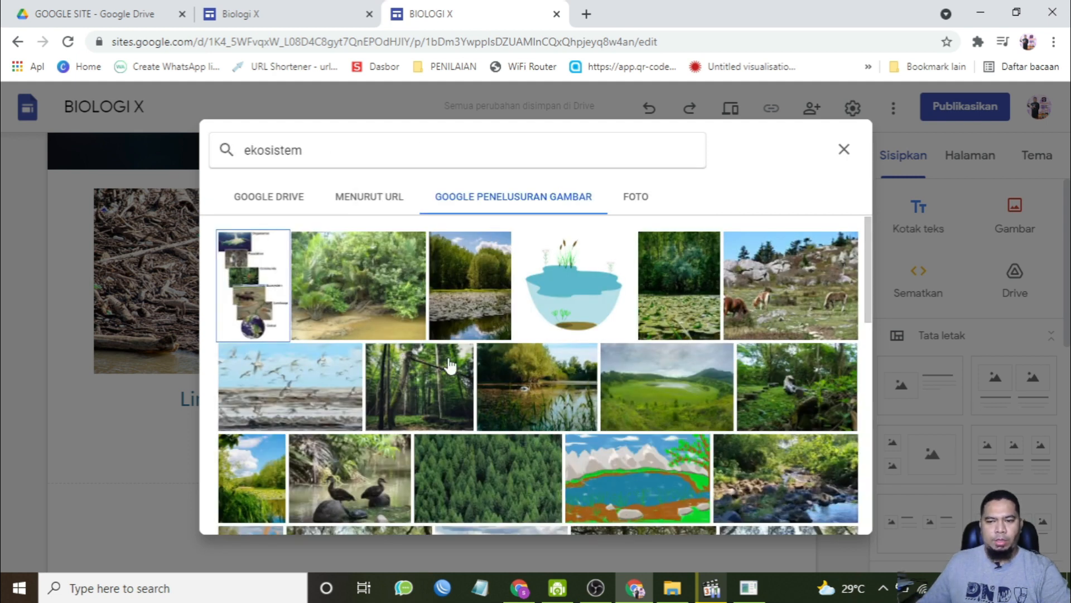
double_click(294, 394)
scroll(392, 395, up, 1)
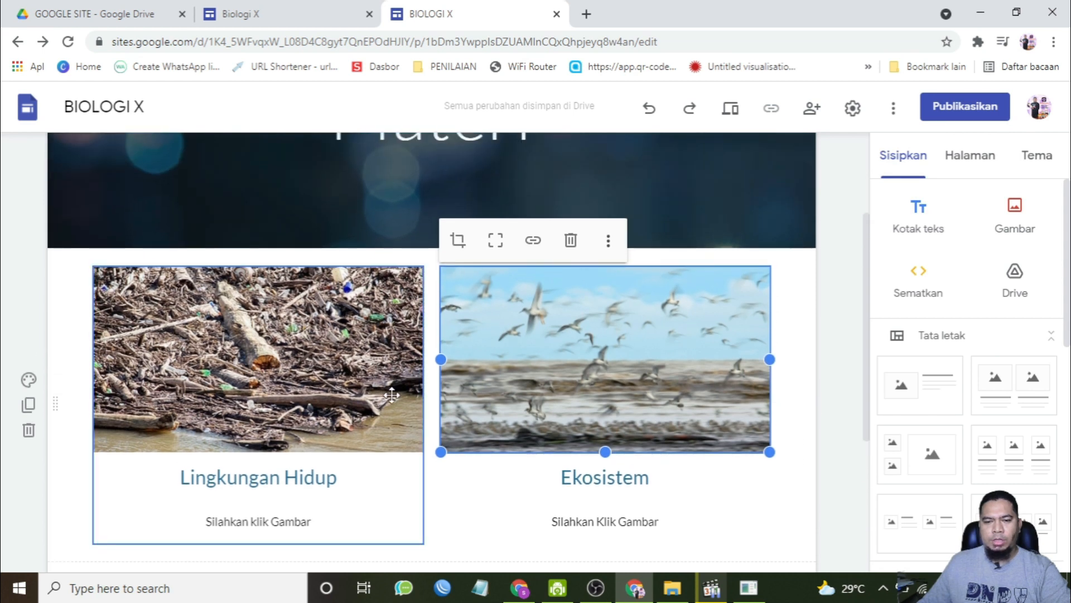
Step: Link the left column image to the Lingkungan Hidup page
click(266, 366)
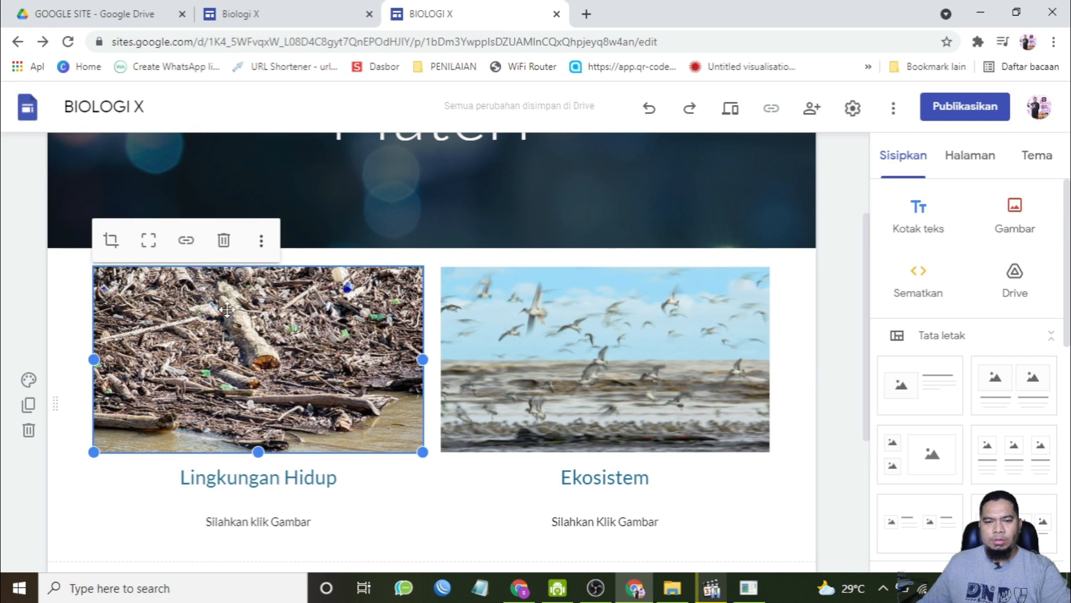
click(187, 244)
scroll(255, 368, down, 2)
scroll(256, 368, down, 1)
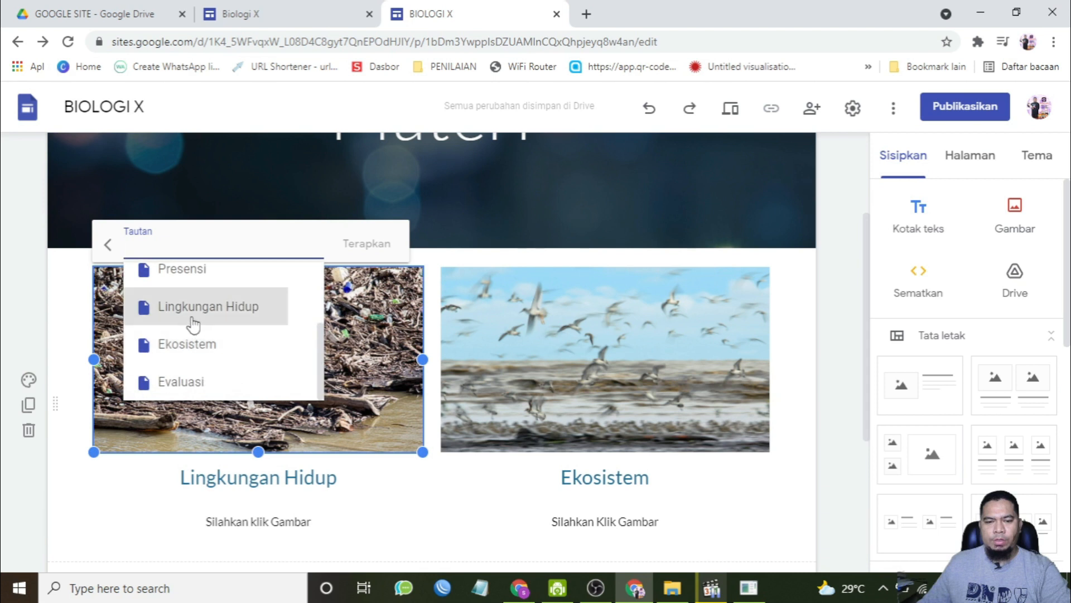
click(218, 313)
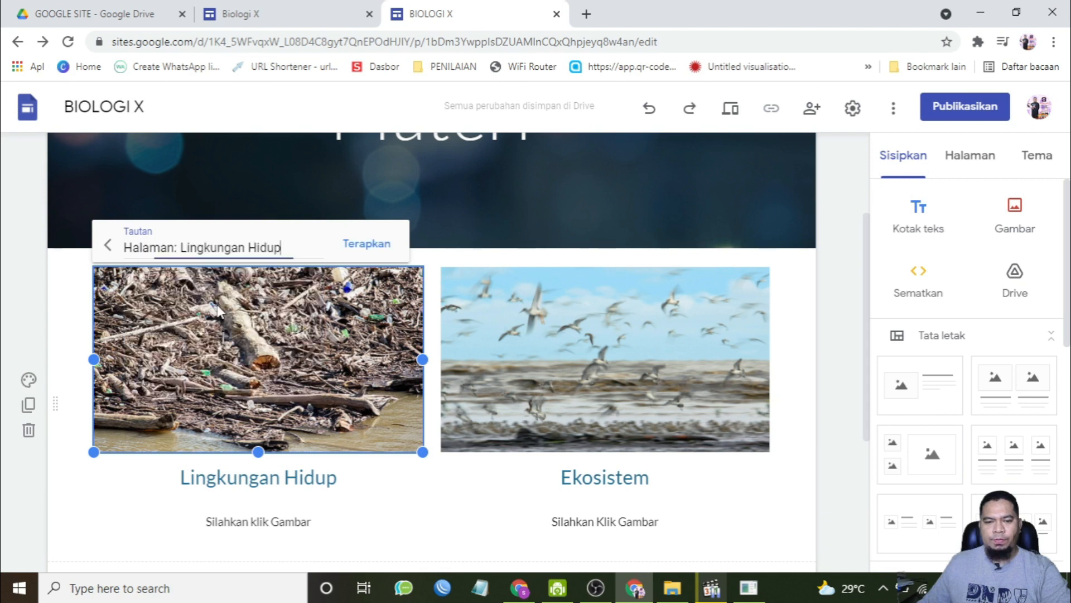
click(371, 244)
scroll(404, 405, up, 1)
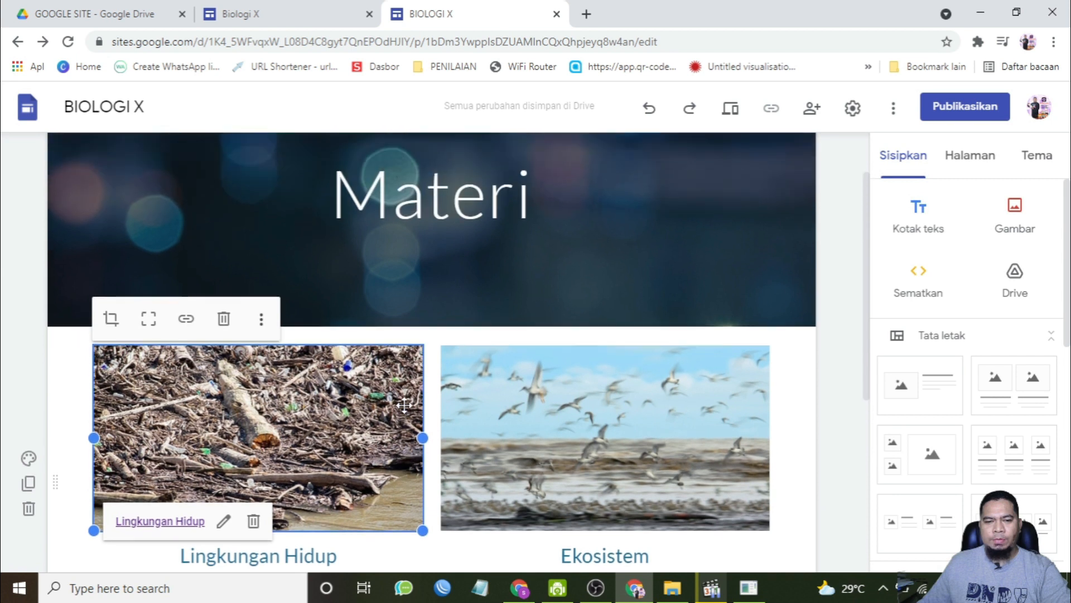
Step: Link the right column image to the Ekosistem page
scroll(404, 406, down, 2)
scroll(346, 418, up, 2)
scroll(398, 405, up, 1)
mouse_move(704, 162)
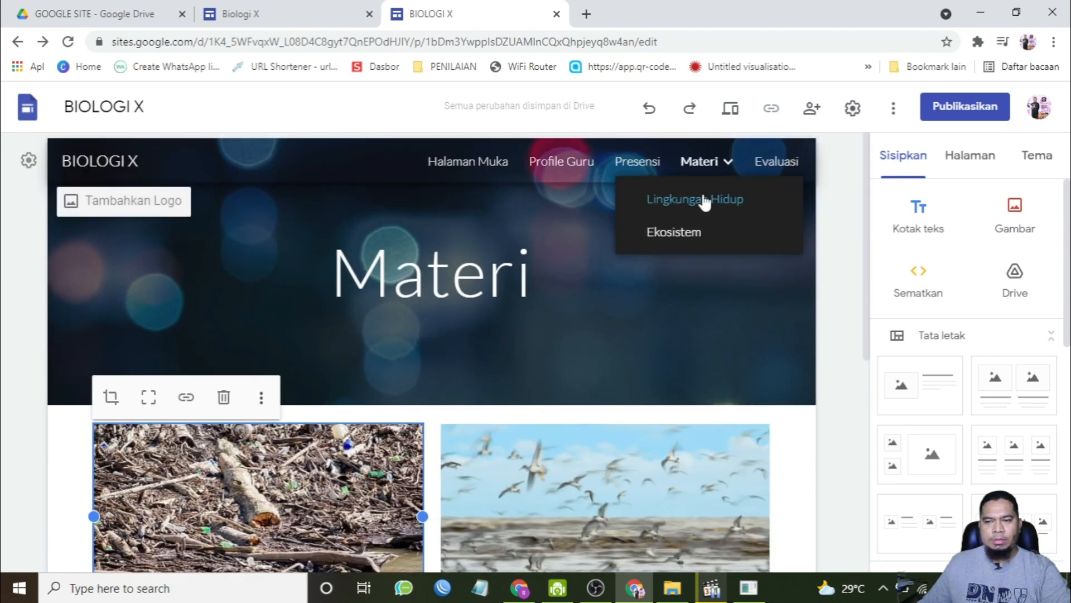
scroll(535, 424, down, 3)
click(614, 268)
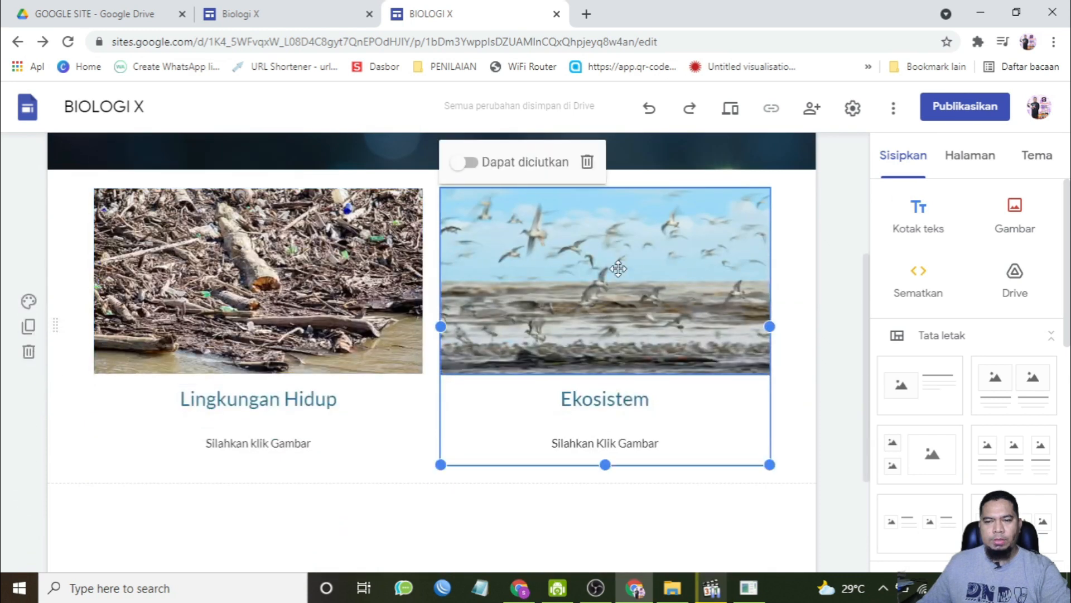
click(579, 242)
click(534, 170)
scroll(553, 290, down, 2)
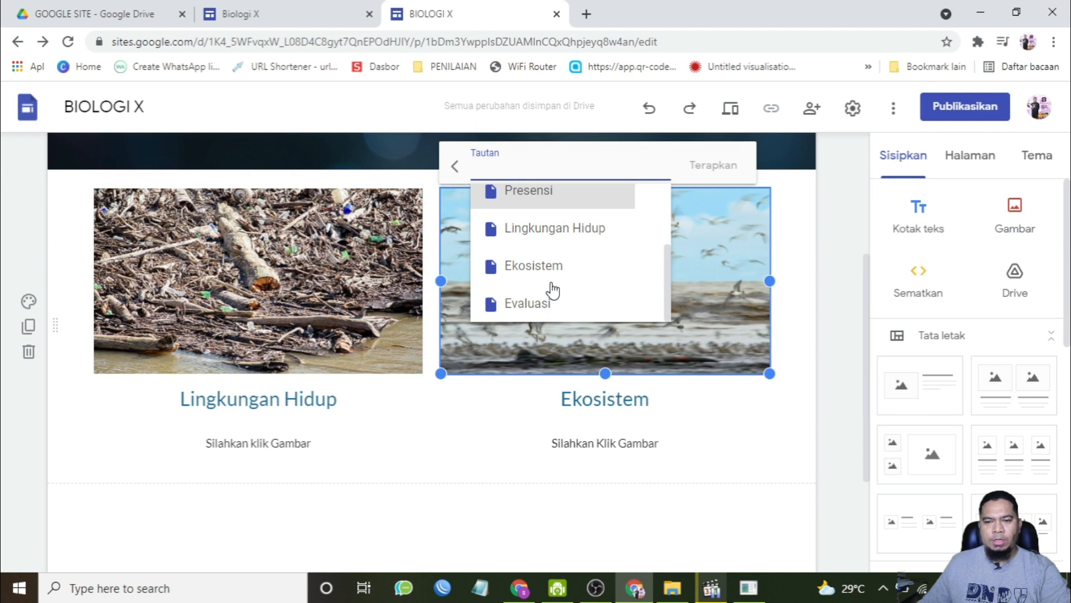
scroll(552, 286, down, 2)
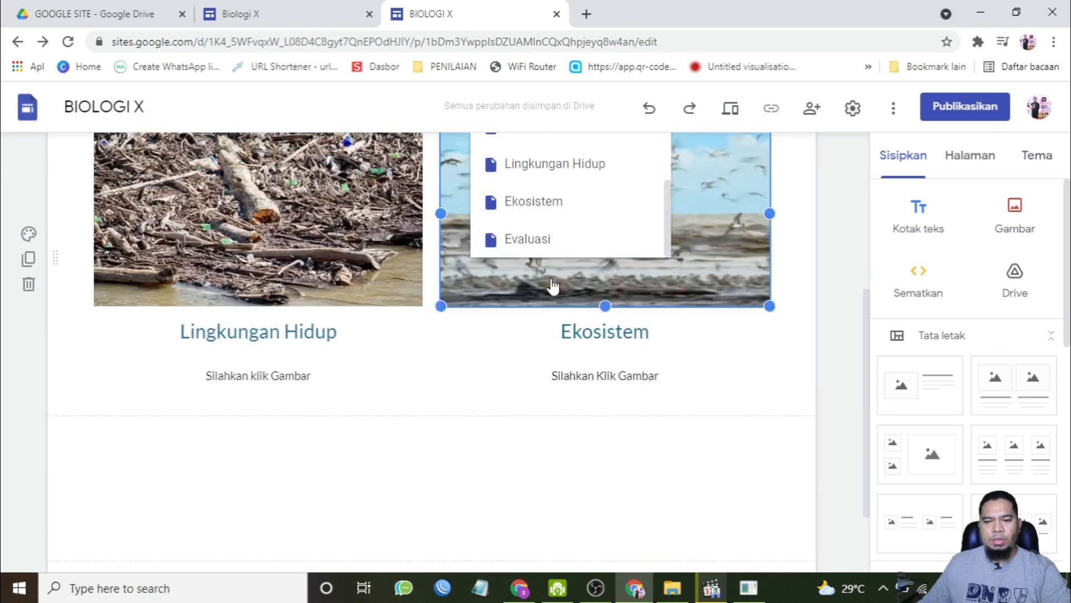
click(550, 270)
scroll(662, 363, up, 3)
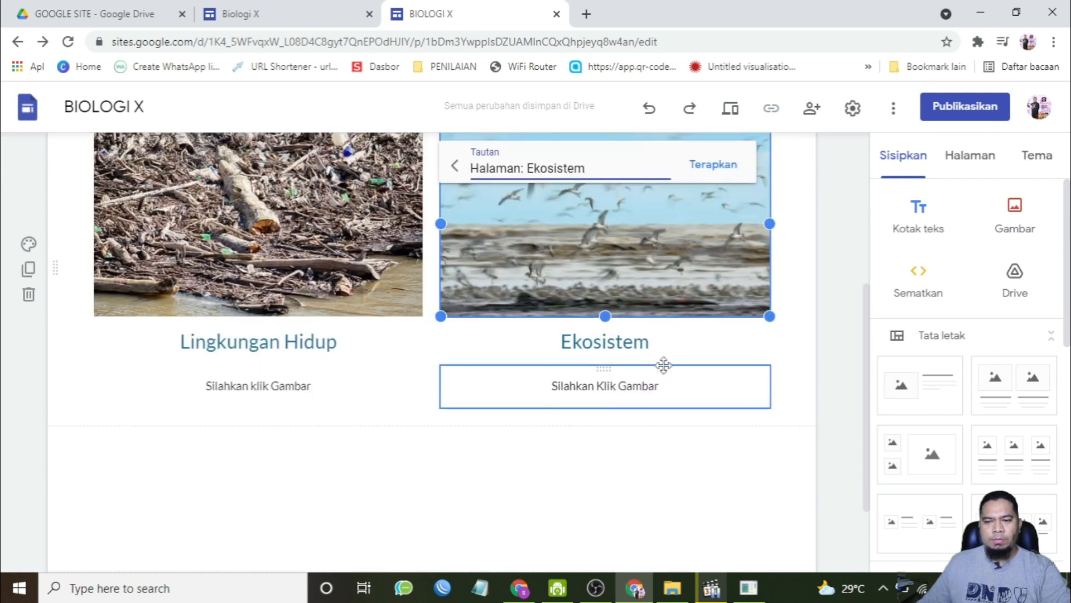
click(717, 246)
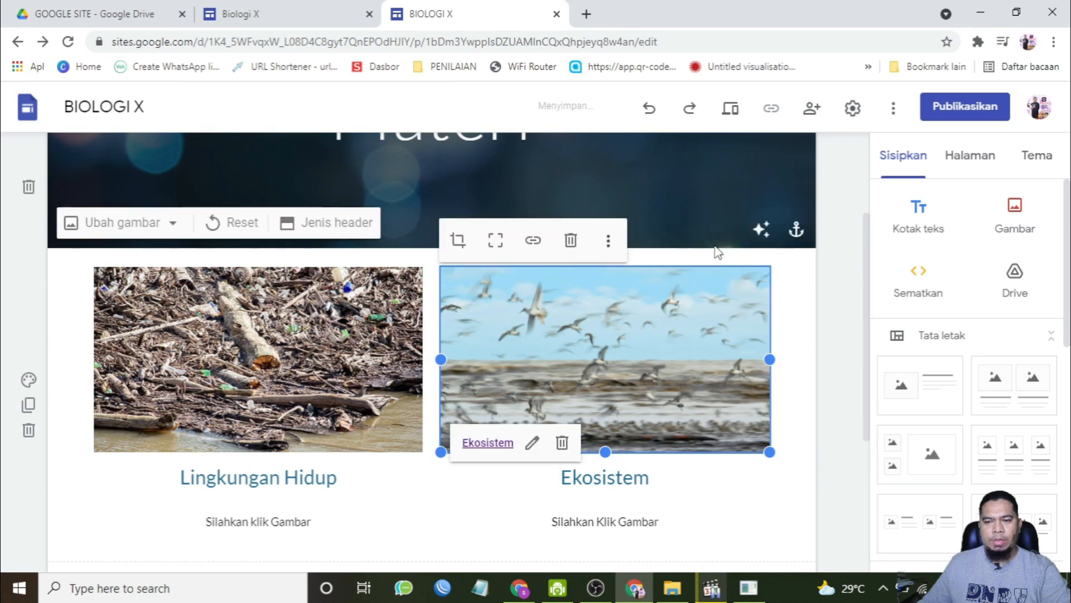
Step: Preview the site, follow the Lingkungan Hidup image link, and return to editing that subpage
click(732, 111)
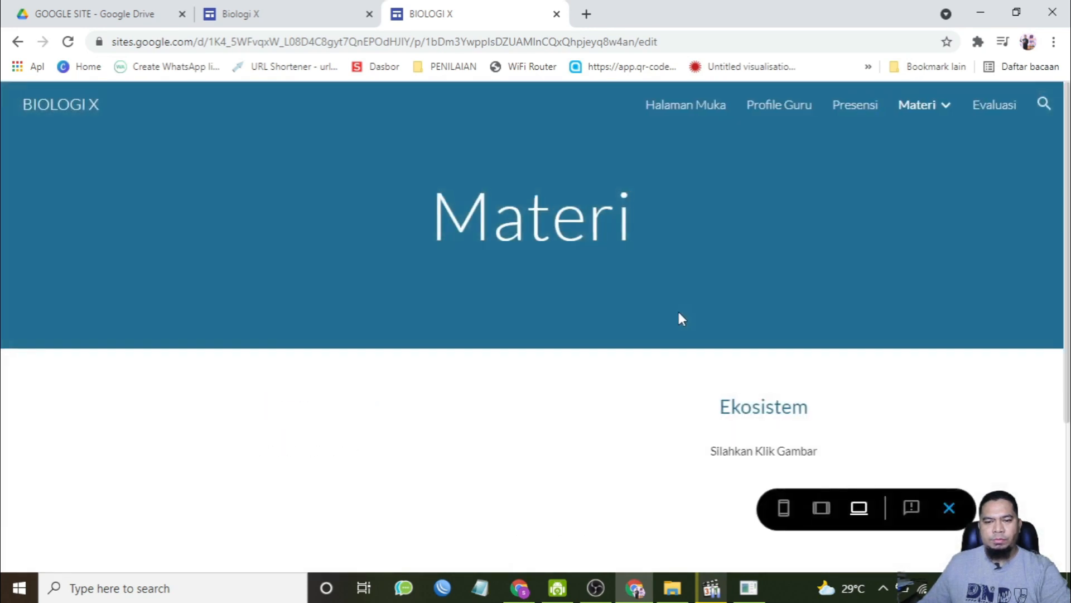
scroll(306, 374, down, 3)
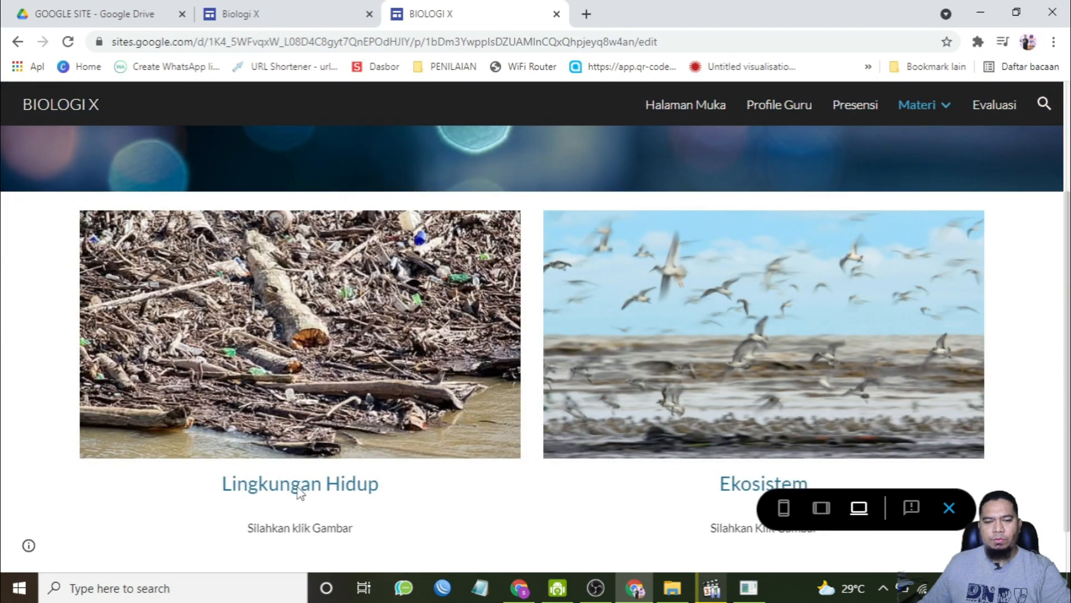
scroll(323, 425, down, 1)
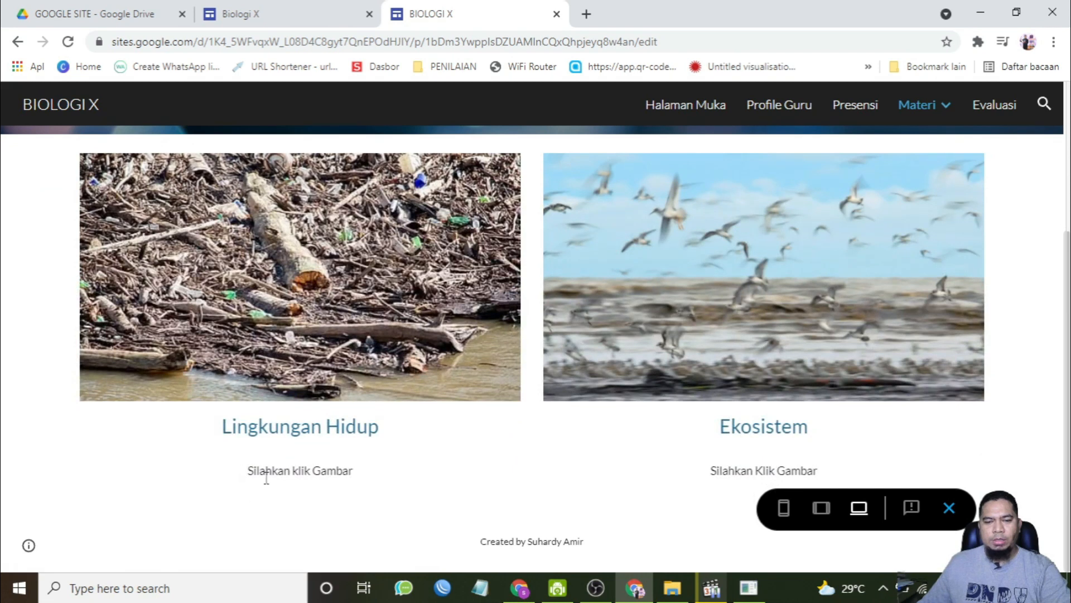
click(299, 258)
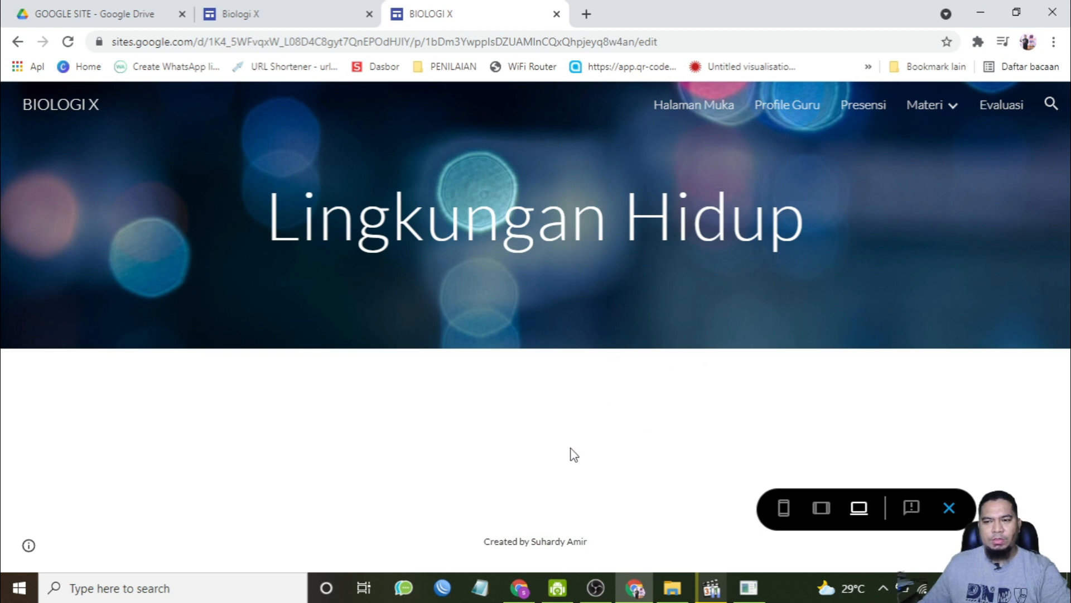
click(956, 510)
mouse_move(691, 163)
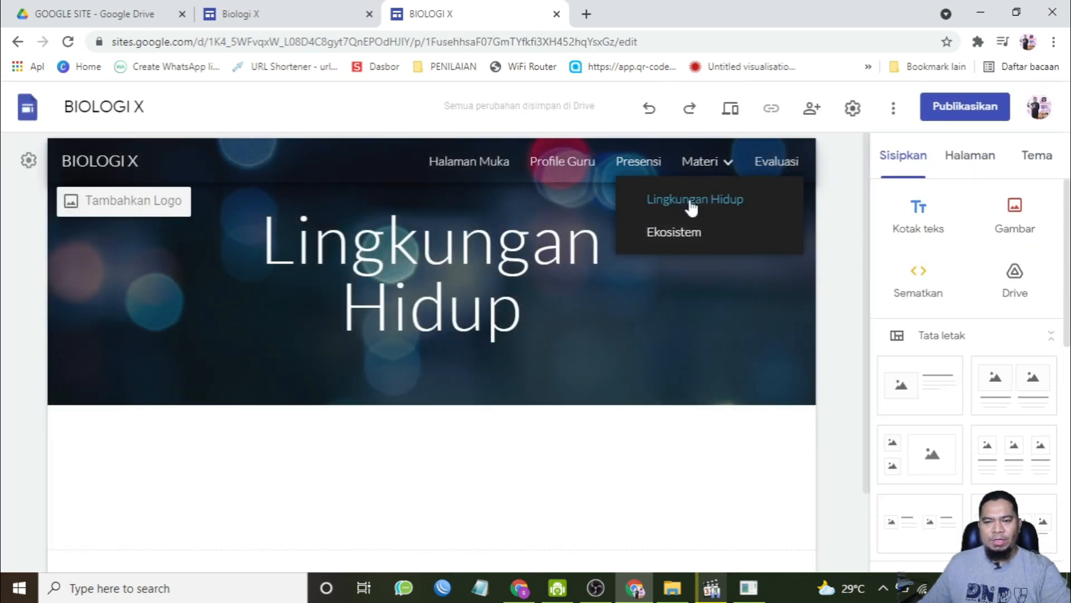
scroll(656, 448, down, 2)
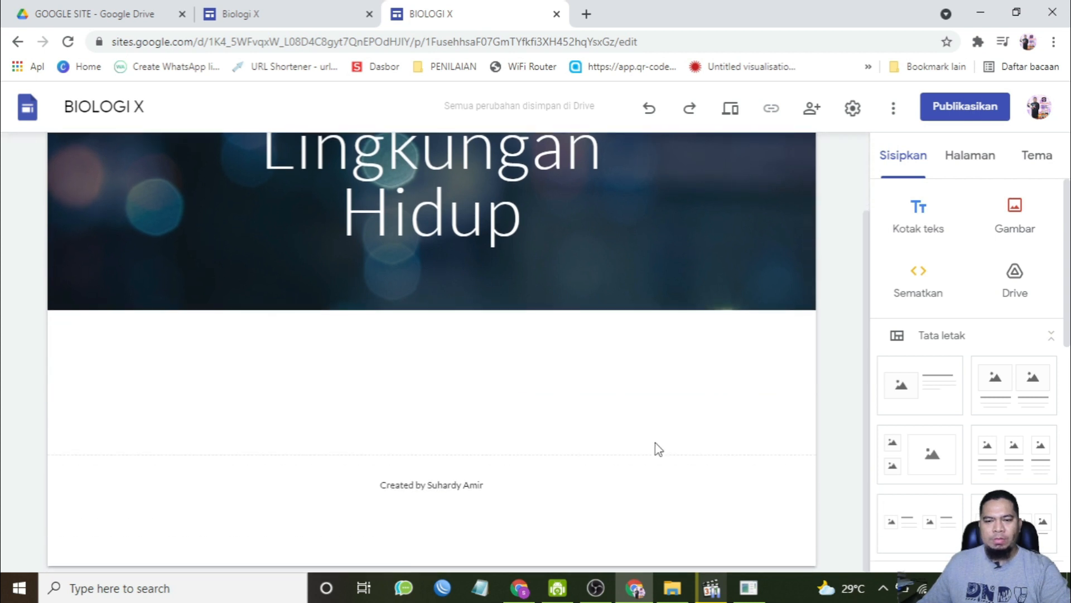
scroll(658, 449, up, 1)
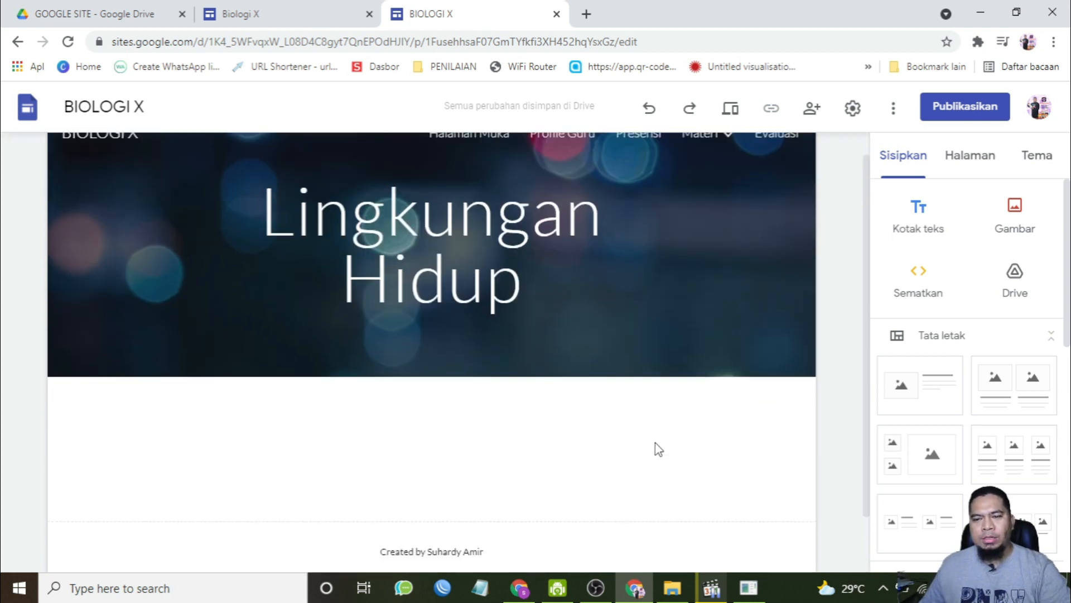
scroll(659, 449, up, 1)
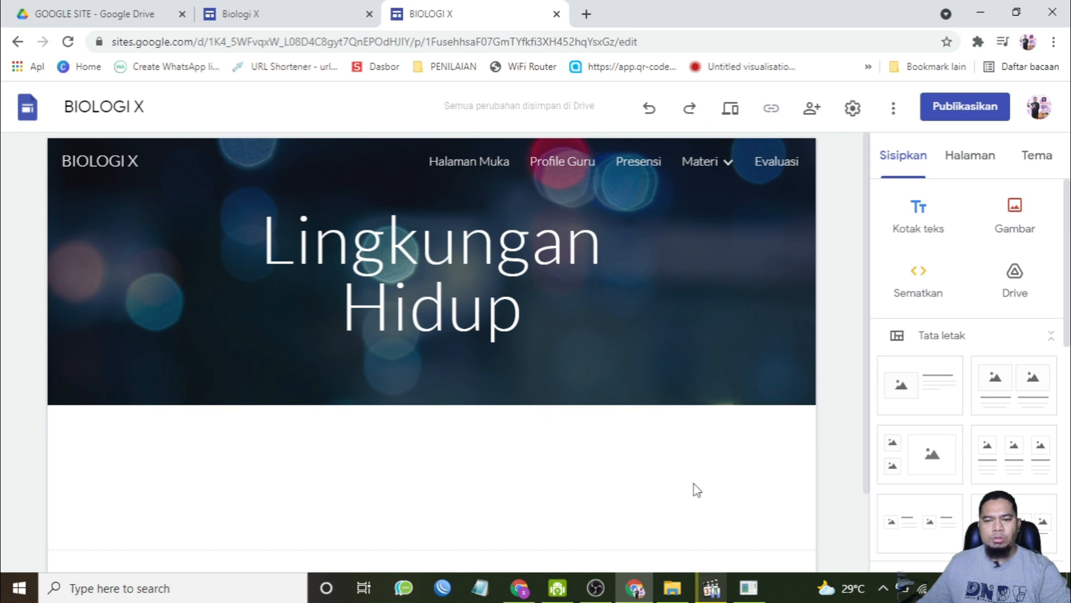
Step: Insert a collapsible group on the Lingkungan Hidup subpage and title it Kompetensi Dasar
scroll(696, 490, down, 2)
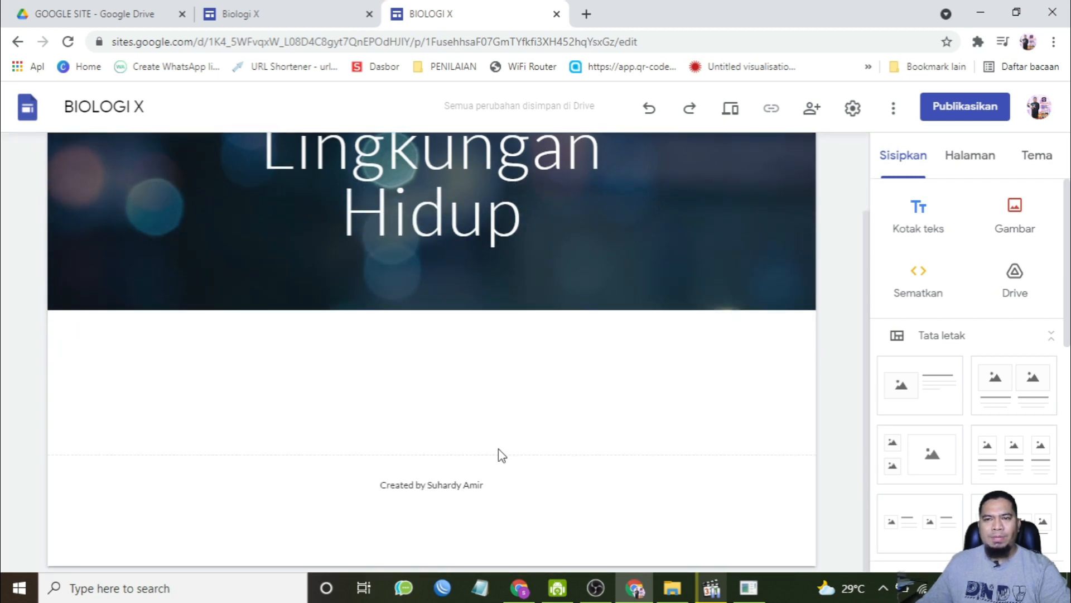
scroll(474, 424, up, 2)
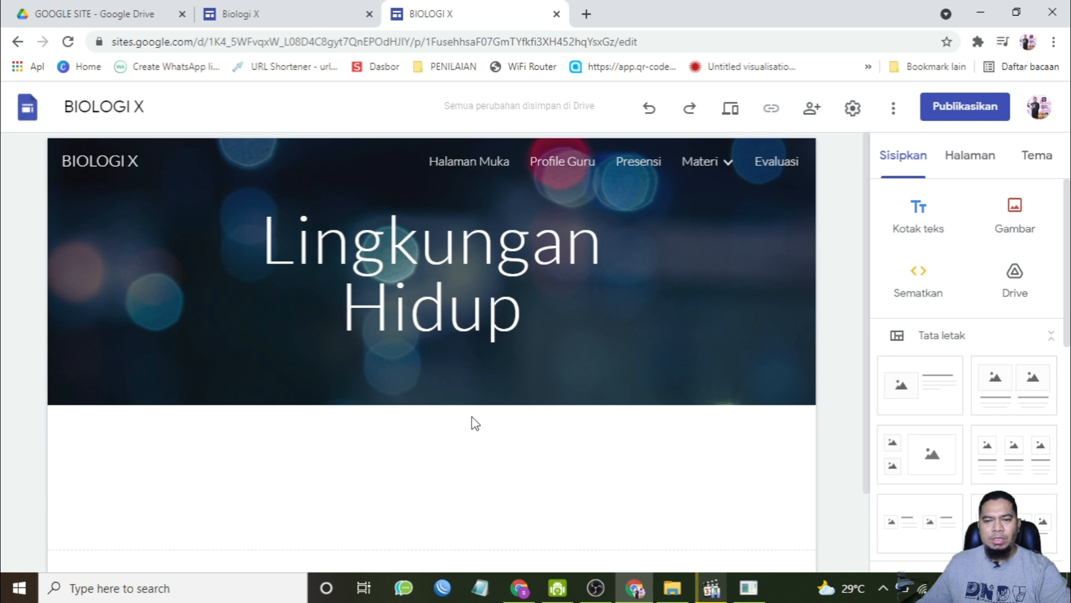
scroll(511, 469, down, 2)
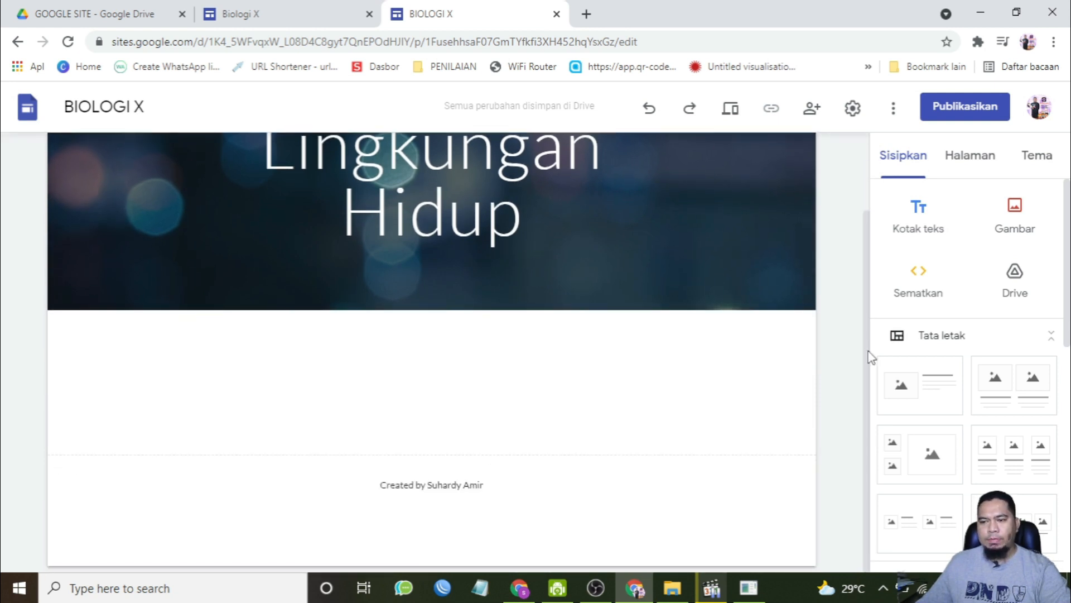
scroll(978, 354, down, 5)
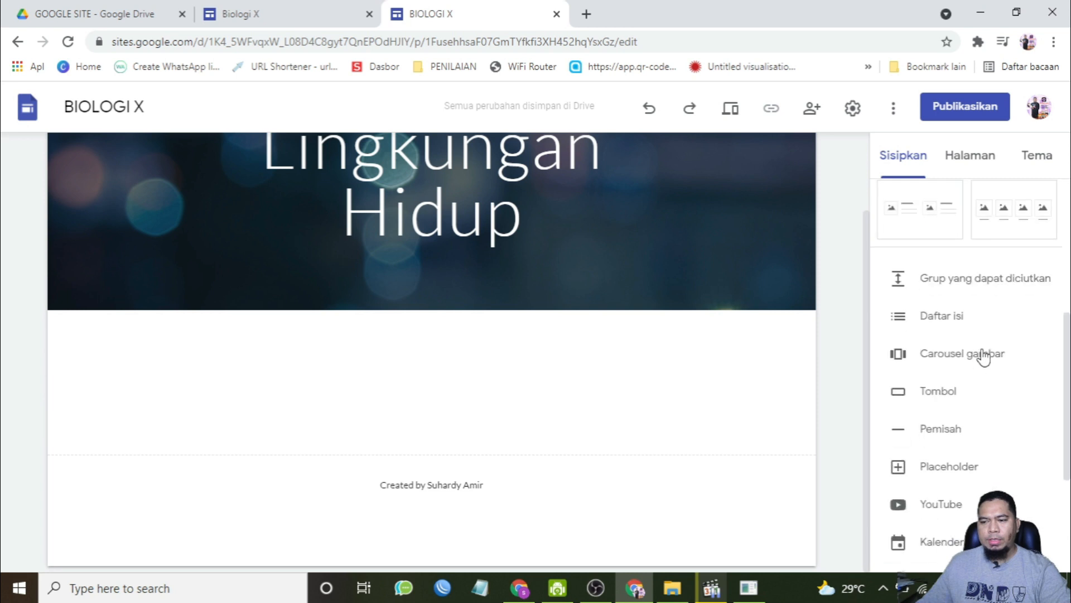
click(941, 287)
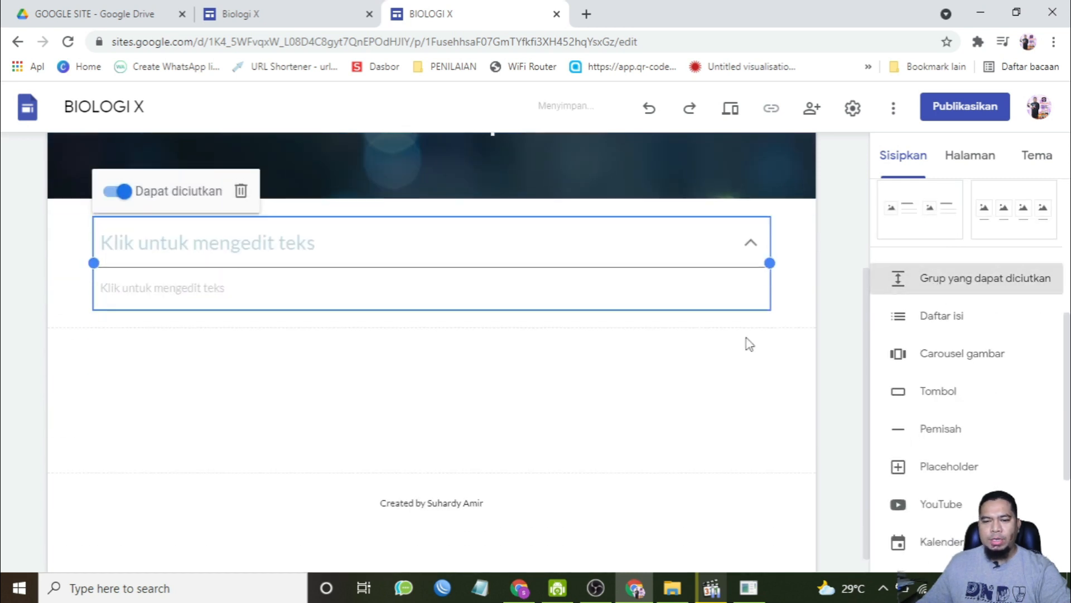
click(386, 248)
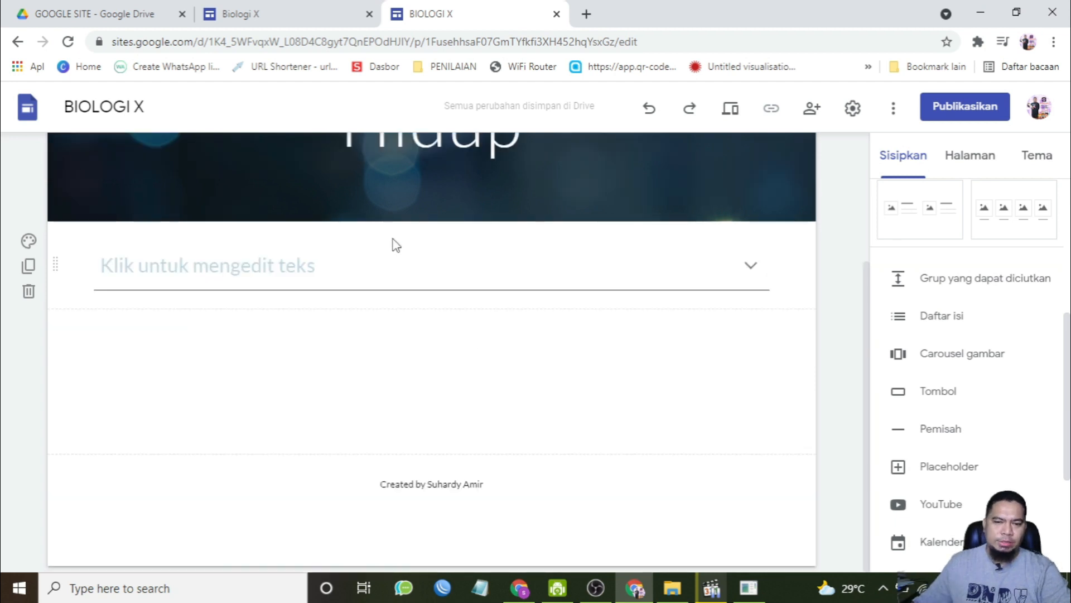
click(392, 266)
text(Kompetensi Dasar)
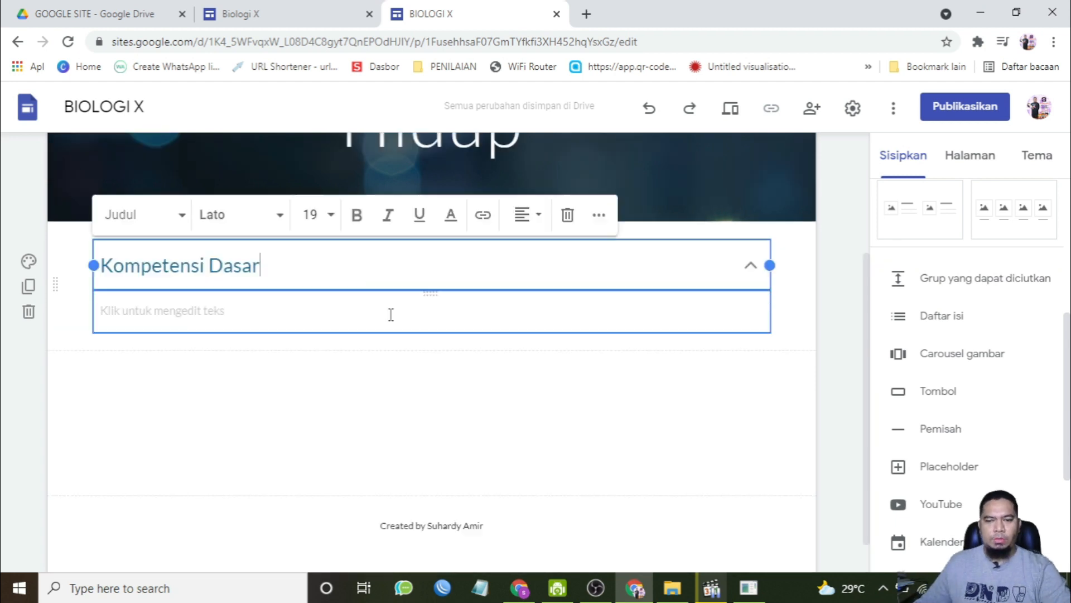
click(391, 314)
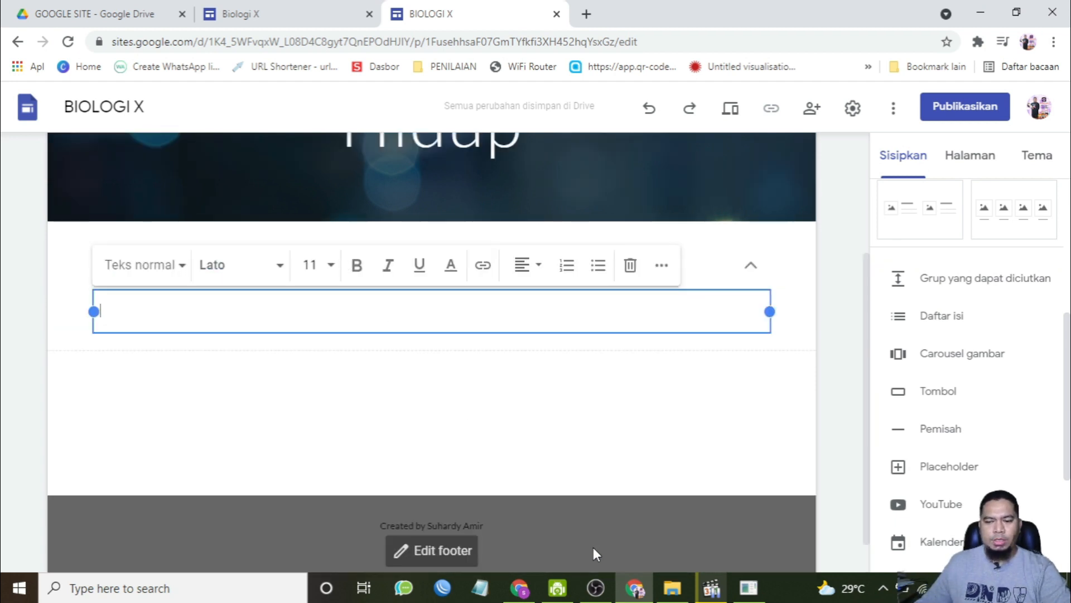
Step: Copy the Kompetensi Dasar statements 3.11 and 4.11 from the X_Biologi_KD-3.11_Final Word module
click(680, 592)
key(super+d)
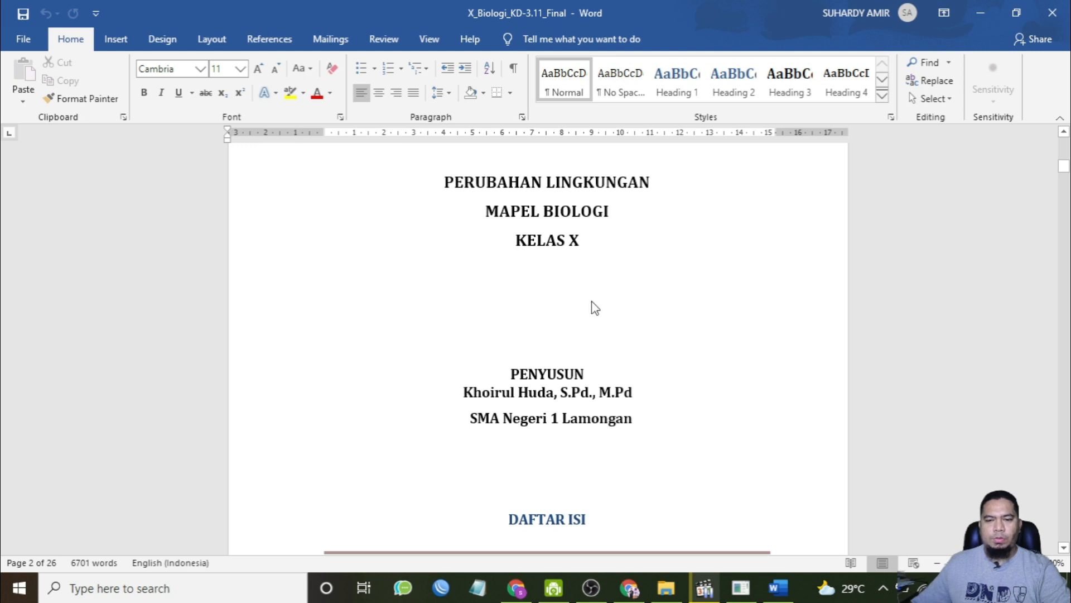
scroll(597, 304, down, 5)
scroll(598, 304, down, 20)
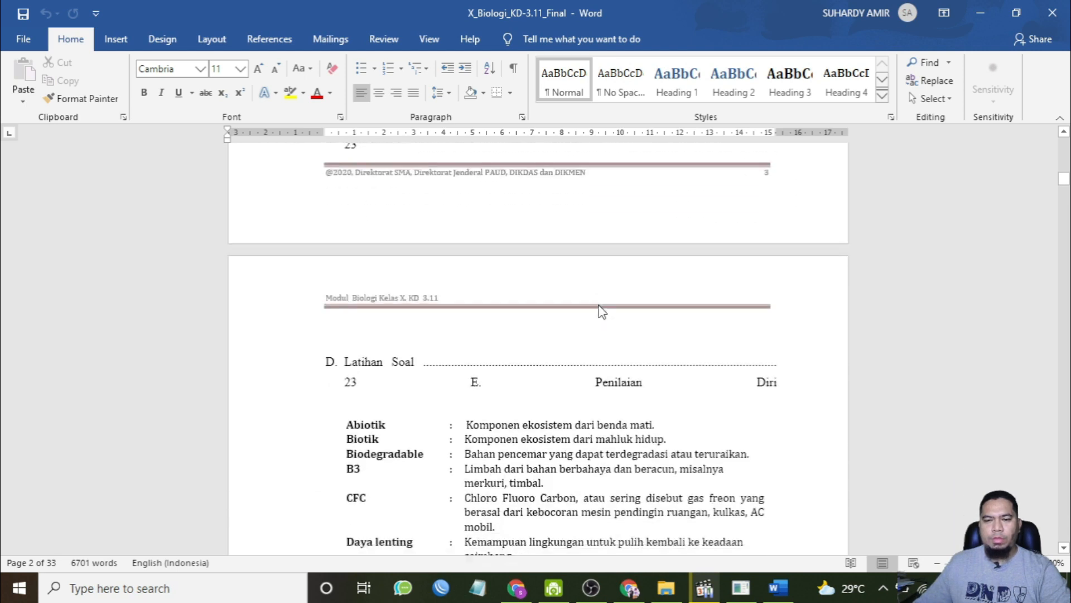
scroll(599, 306, down, 5)
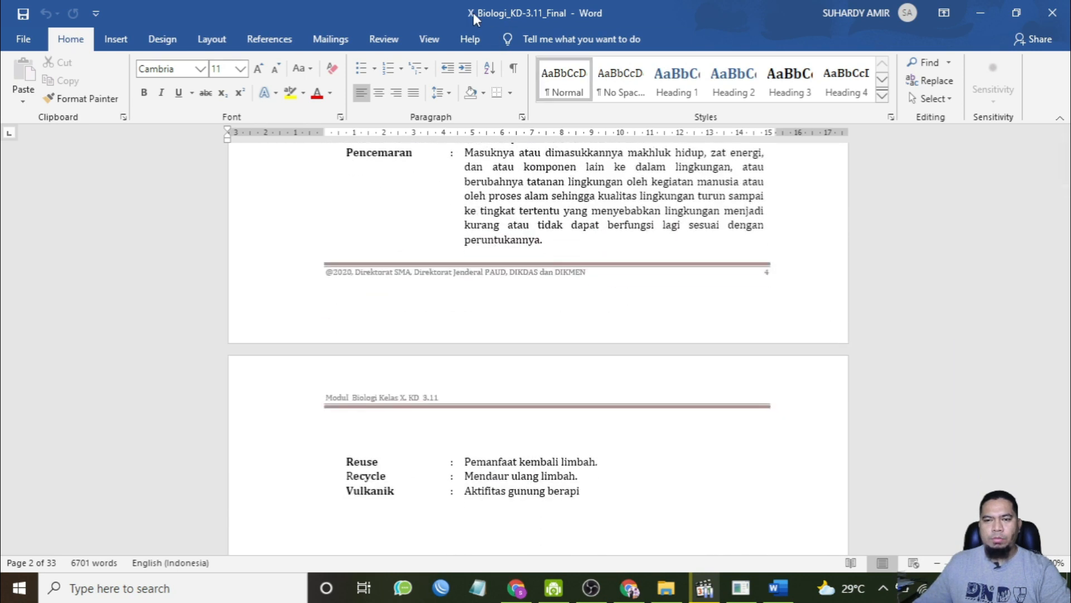
scroll(572, 324, down, 12)
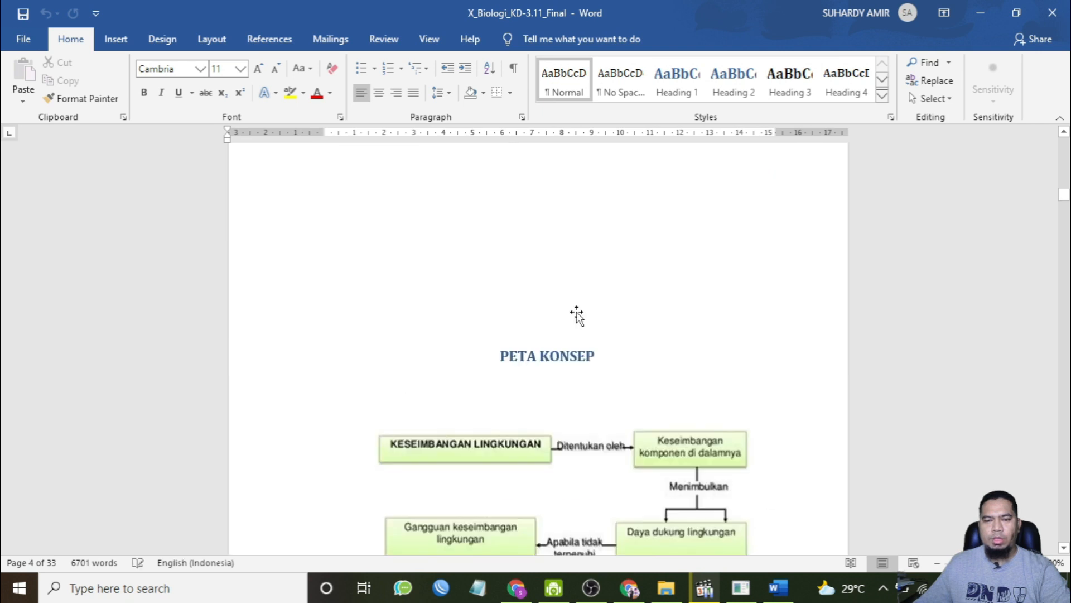
scroll(580, 319, down, 12)
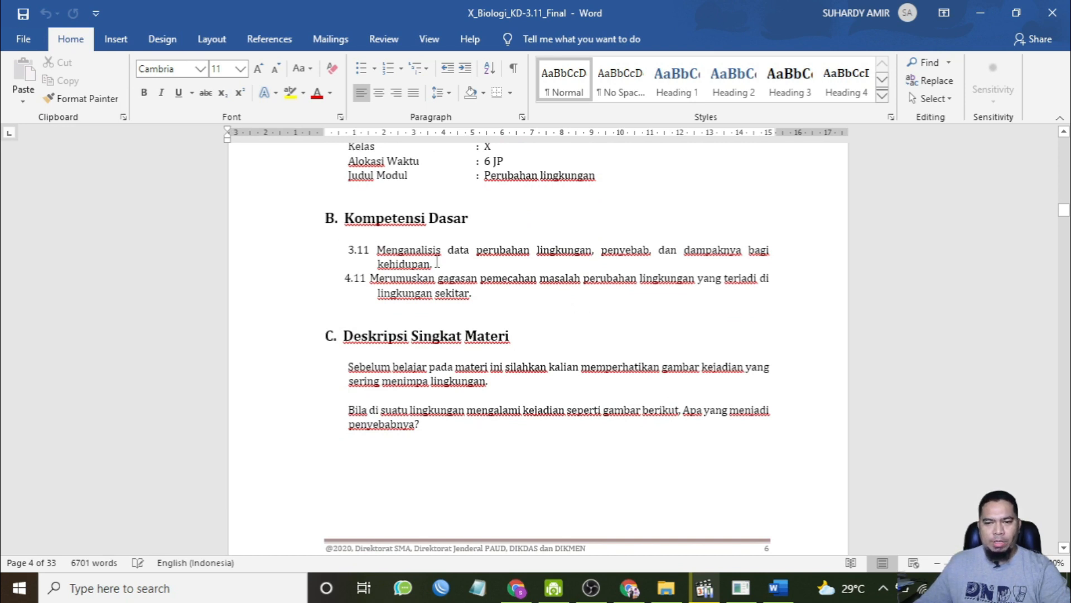
drag(475, 293, 347, 256)
key(ctrl+c)
Step: Paste the competence statements into the Kompetensi Dasar group's body and remove the extra indentation
click(640, 588)
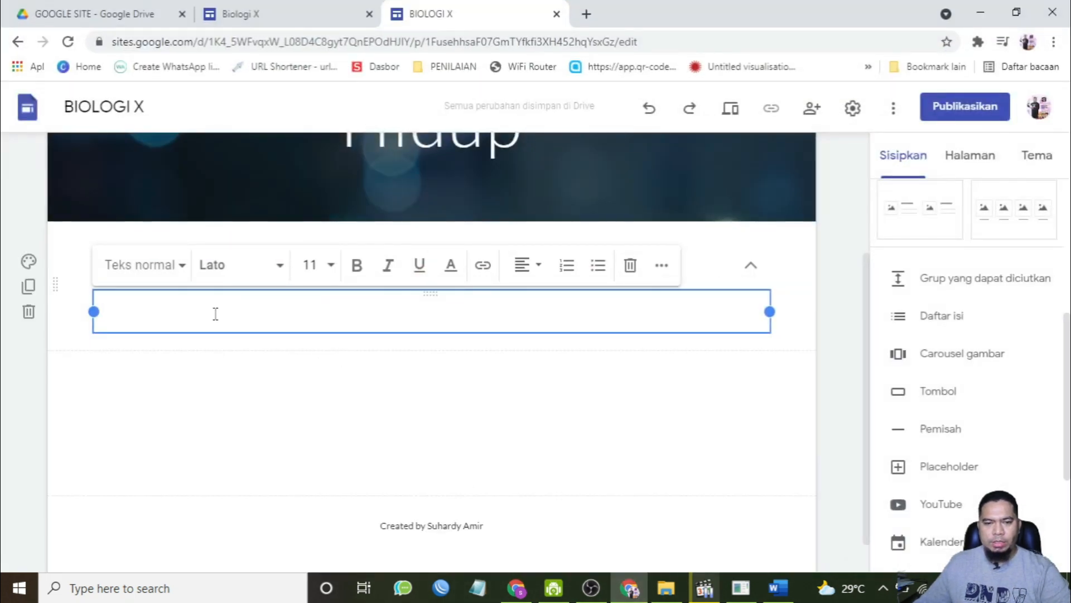
key(ctrl+v)
click(119, 307)
key(BackSpace)
click(120, 326)
key(BackSpace)
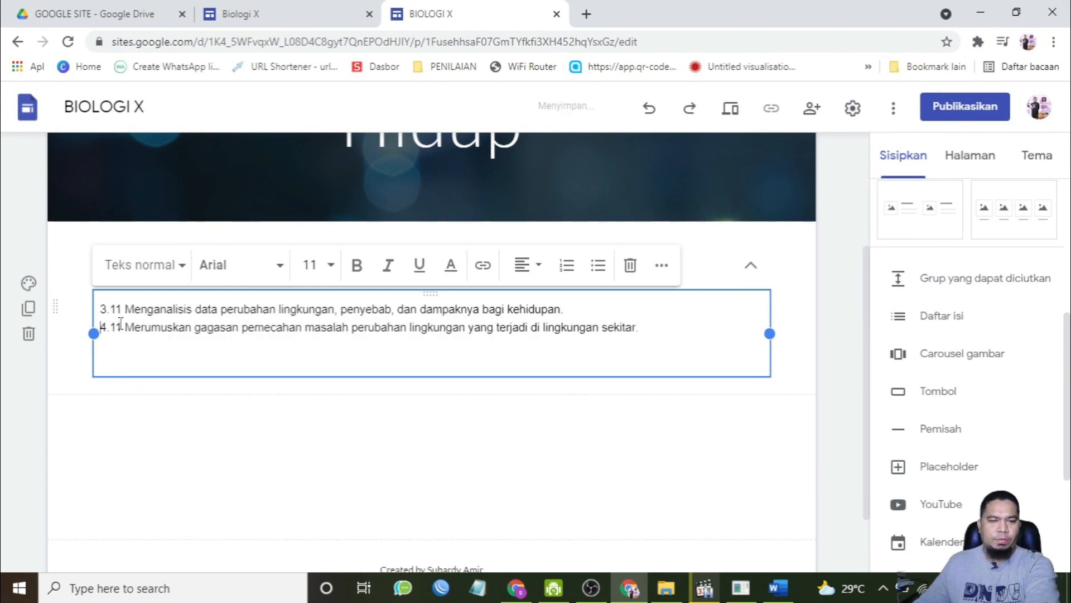
Step: Collapse and expand the Kompetensi Dasar group to check its content
click(751, 265)
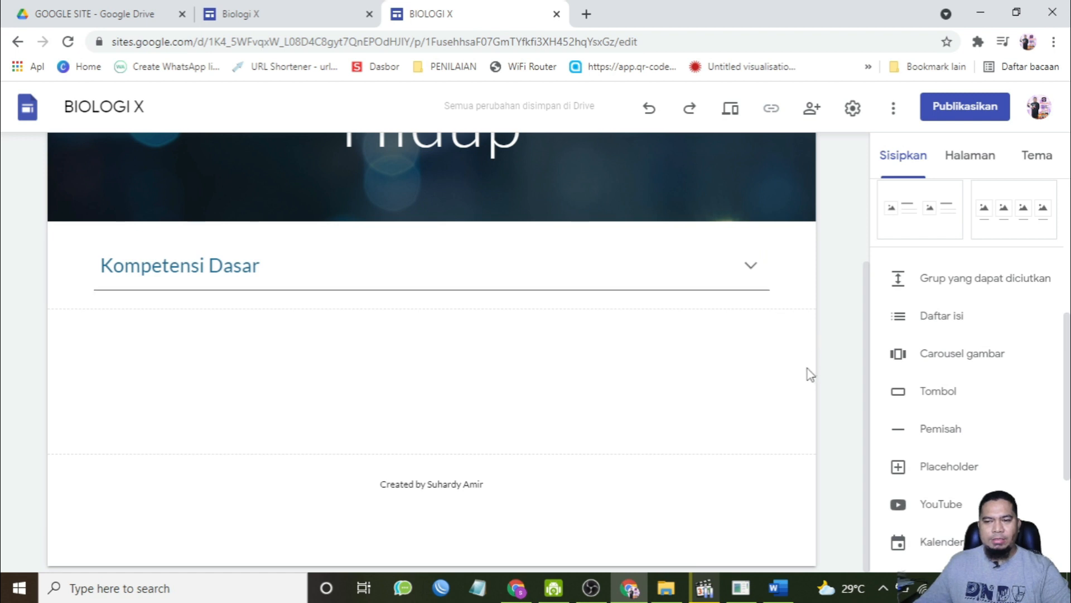
click(751, 267)
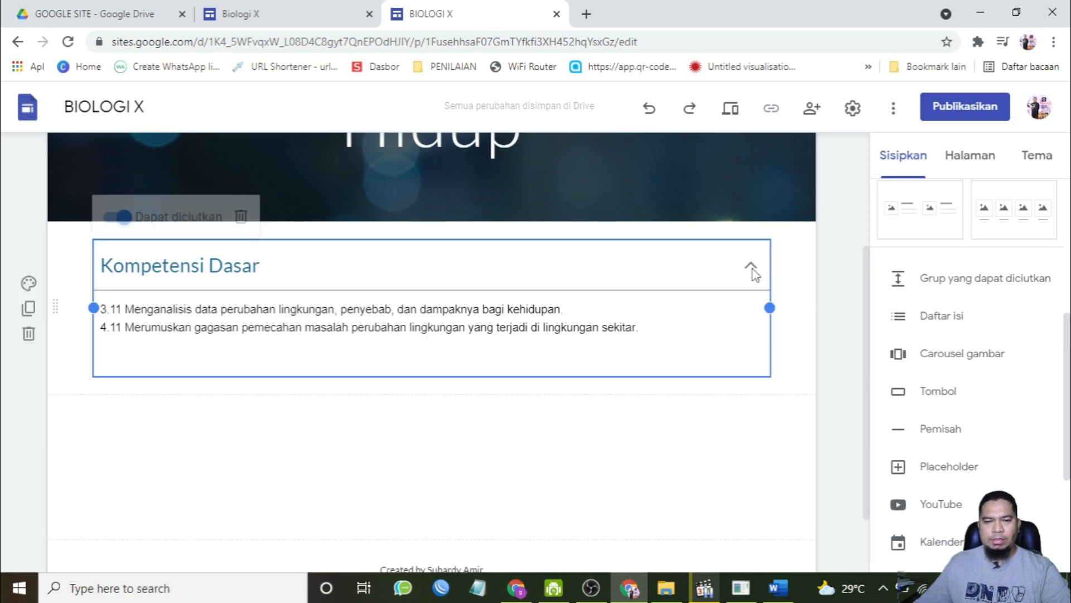
click(757, 438)
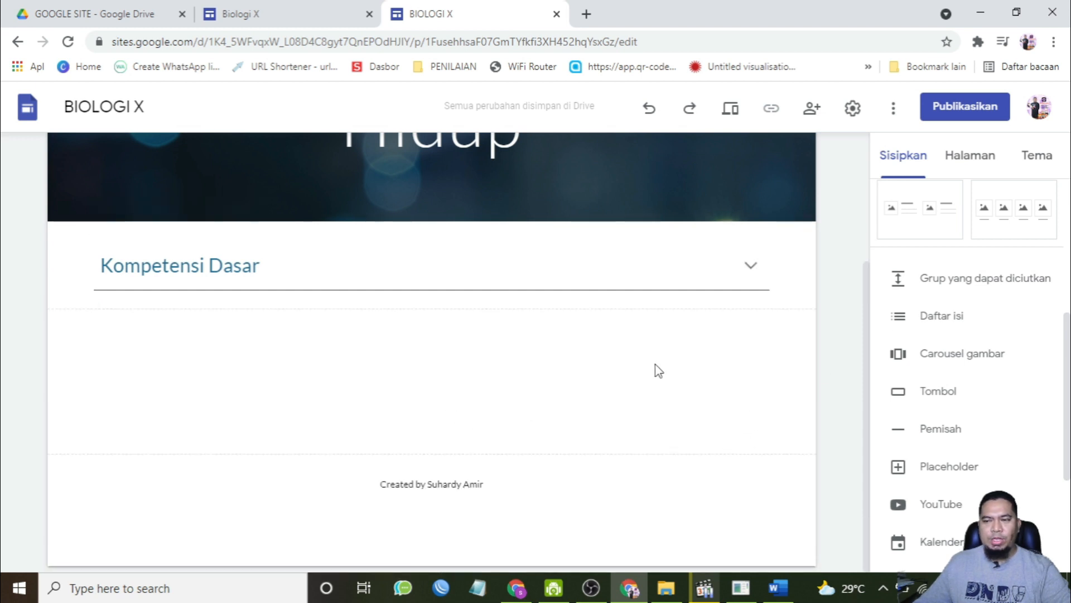
Step: Add a second collapsible group below and title it Tujuan Pembelajaran
click(928, 279)
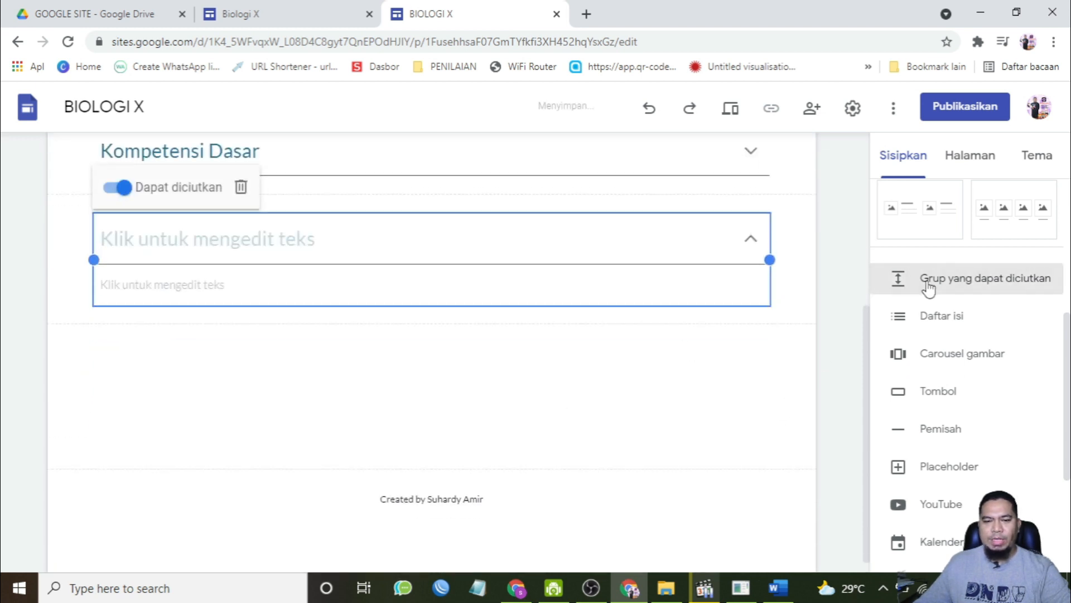
click(372, 239)
text(Tu)
Step: Copy the two learning objectives from the Word module and paste them into the Tujuan Pembelajaran group's body
click(778, 588)
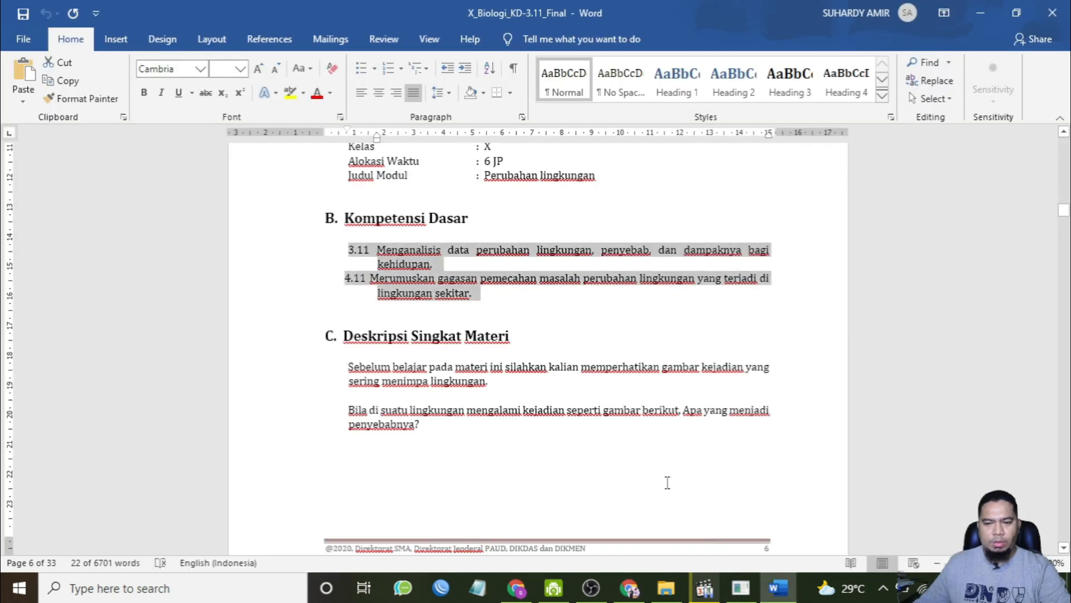
scroll(661, 484, down, 10)
scroll(647, 476, down, 15)
drag(351, 353, 675, 379)
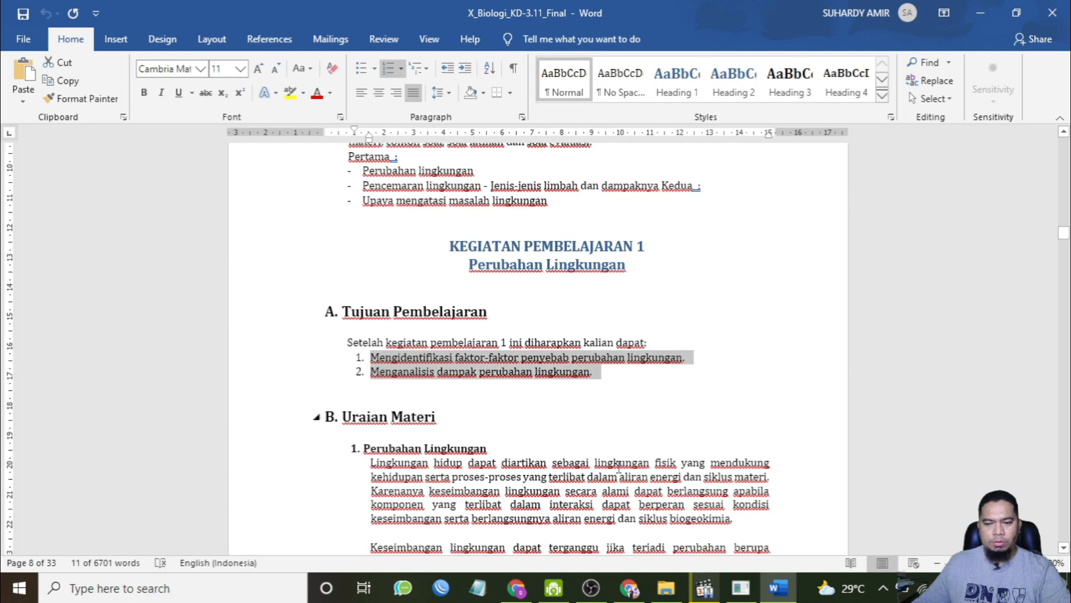
click(629, 587)
key(ctrl+v)
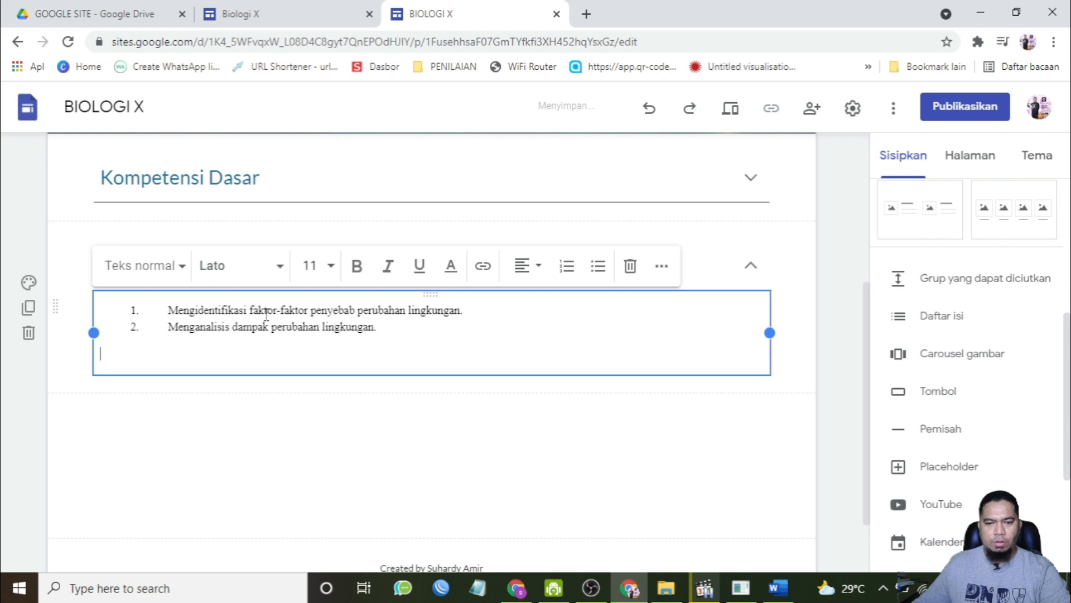
Step: Remove the pasted numbering and reformat the two learning objectives as a numbered list
click(167, 310)
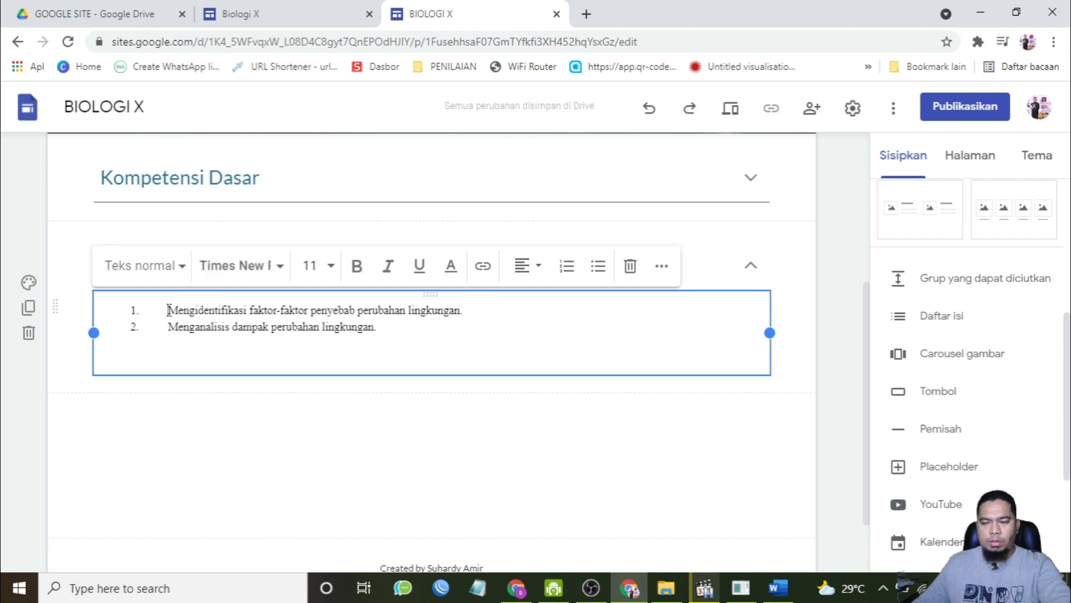
key(BackSpace)
key(BackSpace)
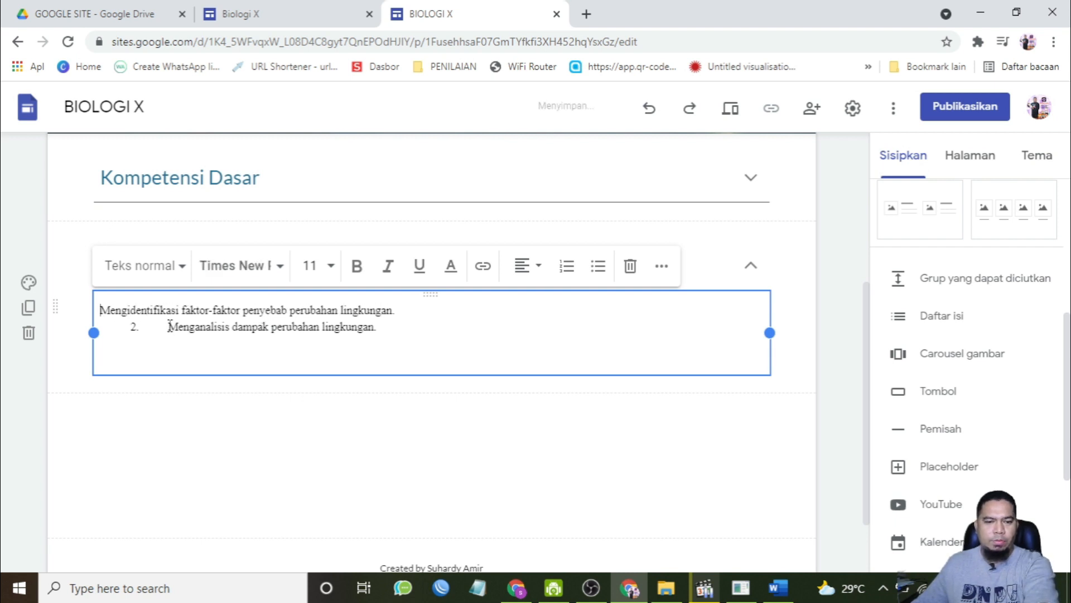
key(BackSpace)
key(BackSpace)
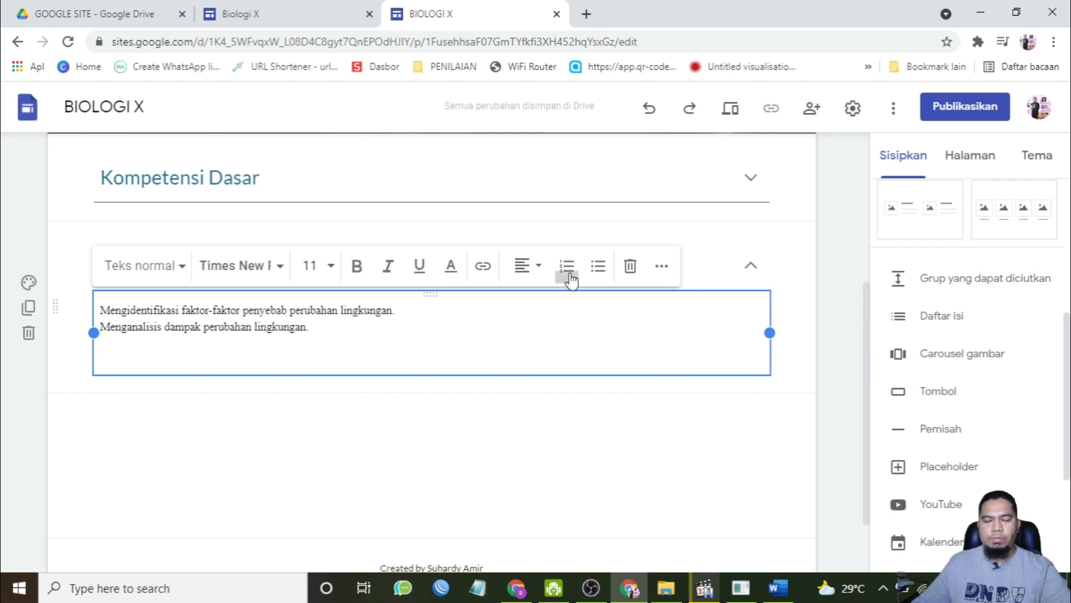
drag(315, 331, 92, 308)
click(567, 266)
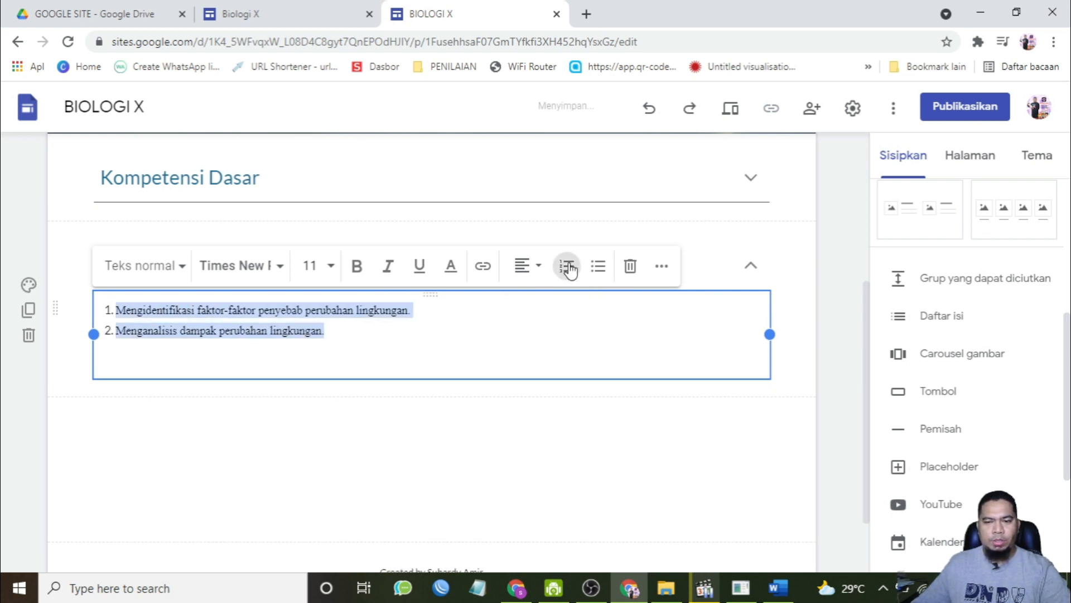
click(452, 332)
click(712, 393)
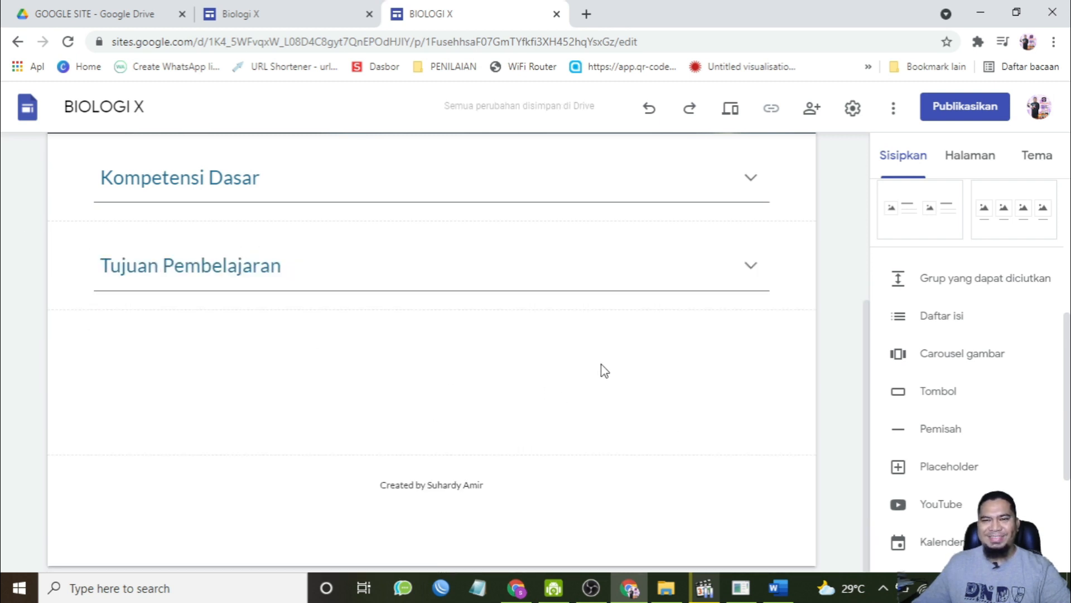
Step: Add a third collapsible group and title it Materi
click(929, 294)
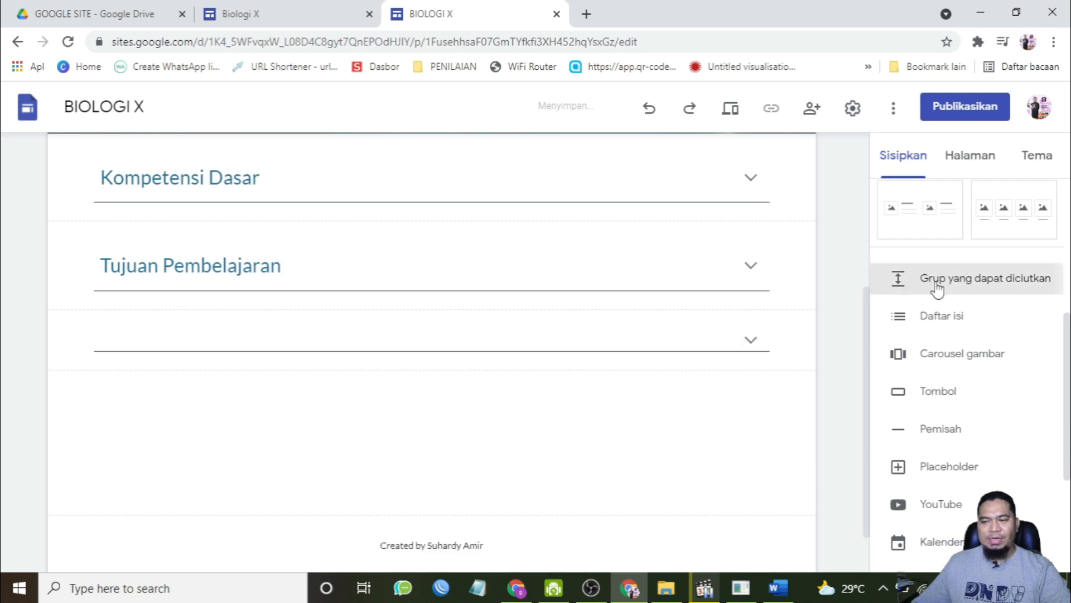
click(468, 248)
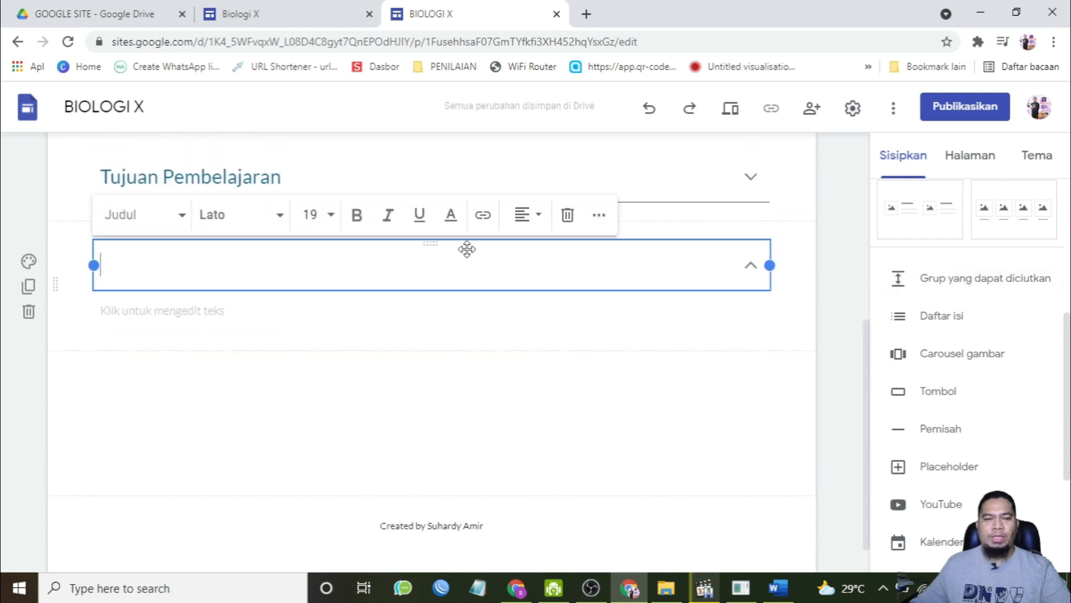
text(Materi)
click(425, 313)
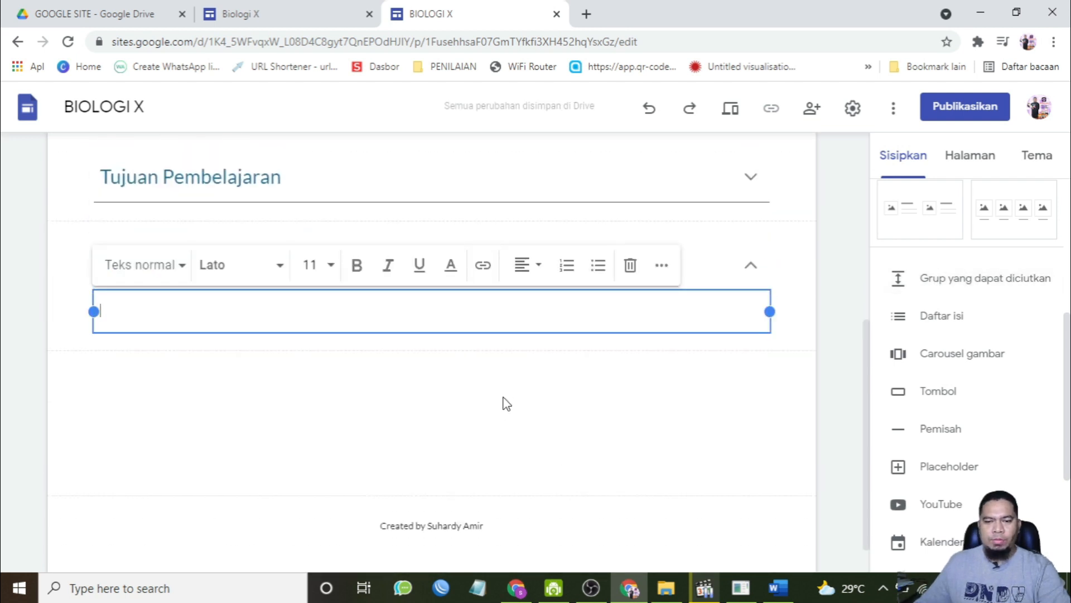
Step: Copy the Uraian Materi text on Perubahan Lingkungan from the Word module and paste it into the Materi group's body
click(779, 588)
scroll(578, 447, down, 7)
scroll(577, 447, up, 2)
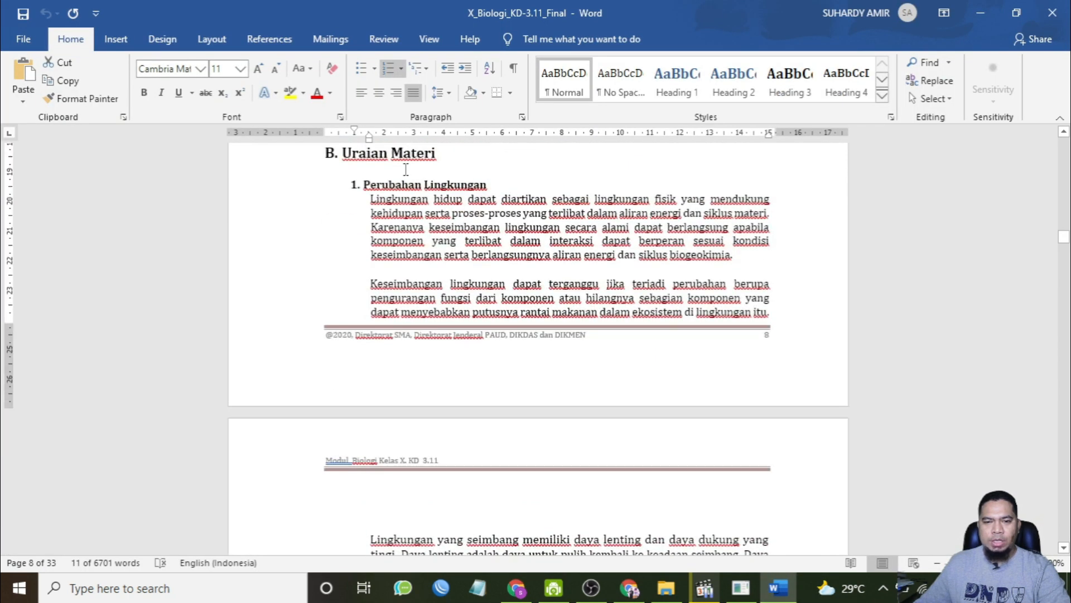
scroll(452, 237, down, 15)
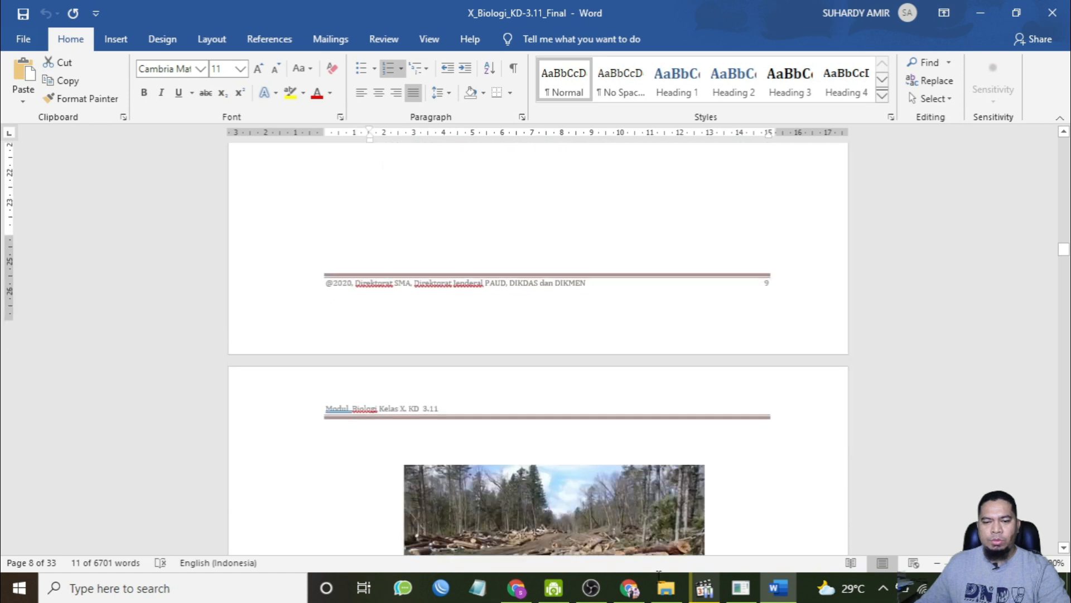
drag(658, 108, 590, 393)
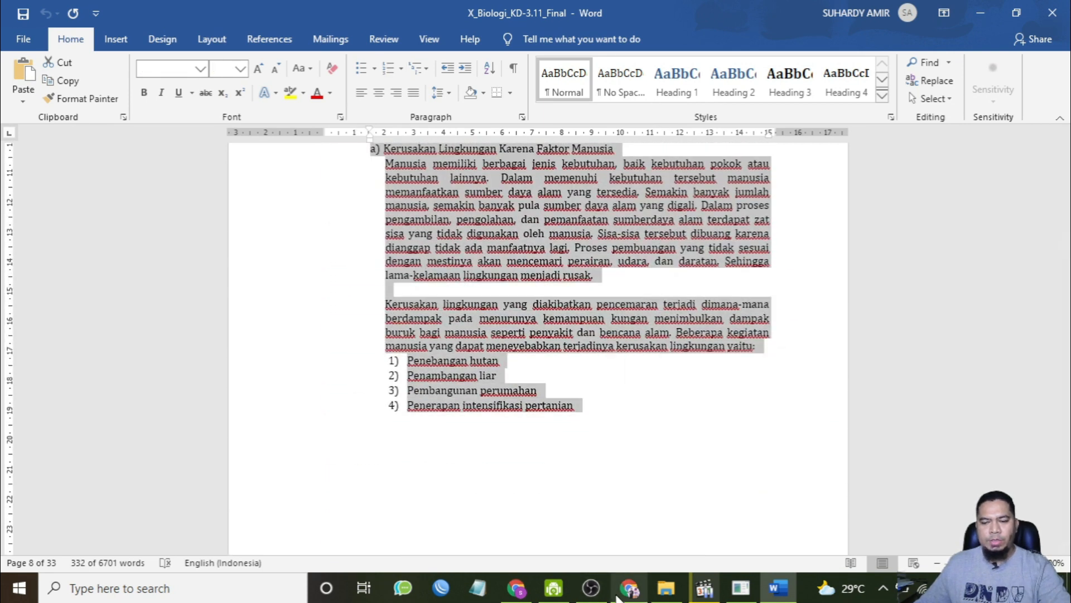
click(629, 588)
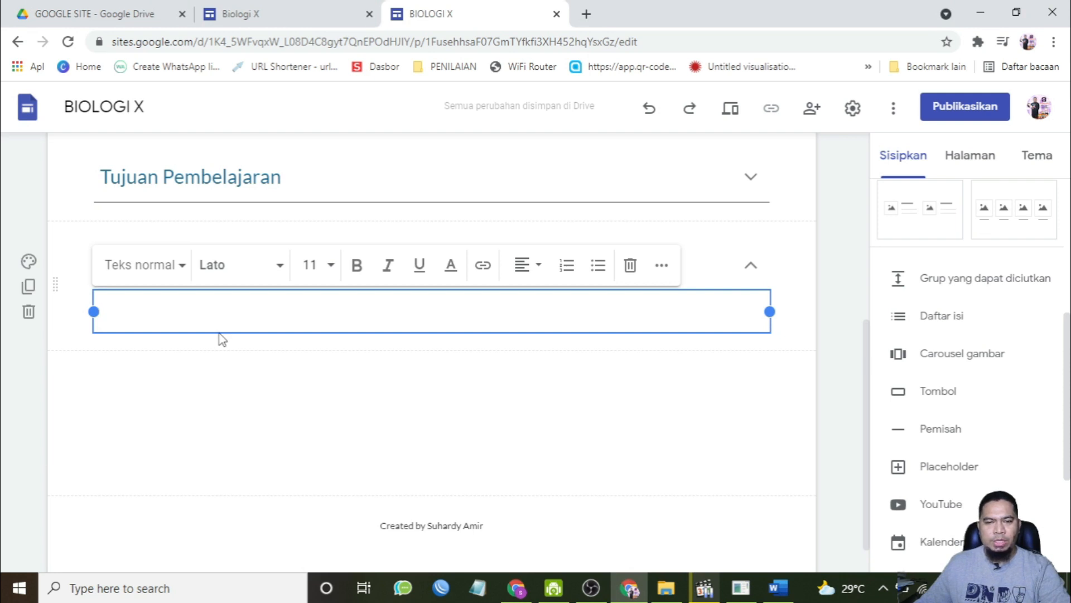
key(ctrl+v)
Step: Review the pasted material in the Materi group against the Word module
scroll(452, 389, up, 10)
scroll(452, 388, down, 10)
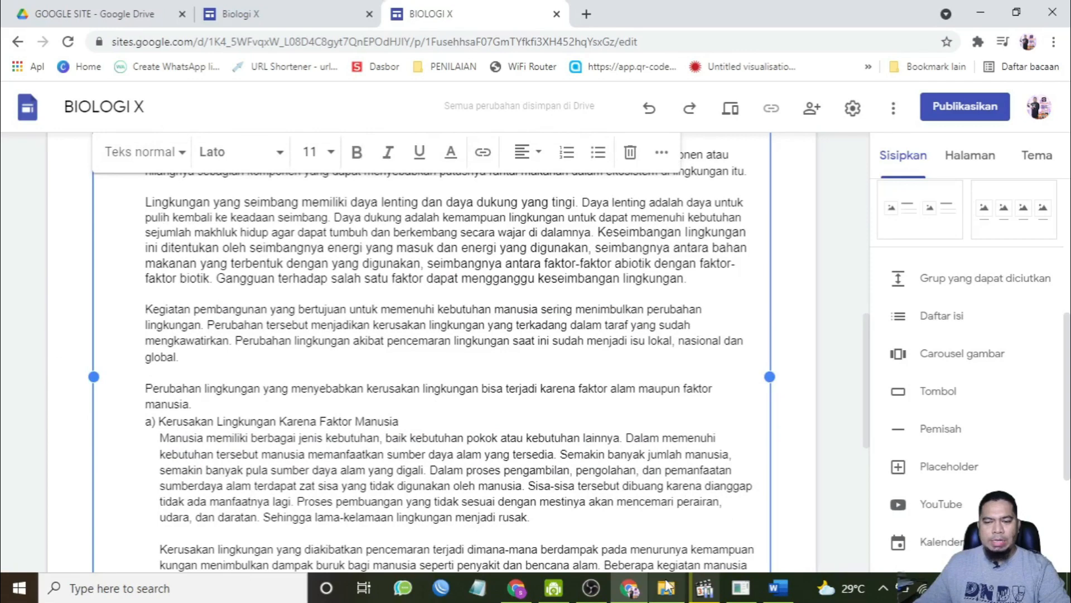
key(alt+Tab)
scroll(523, 332, up, 7)
scroll(524, 333, down, 3)
click(629, 588)
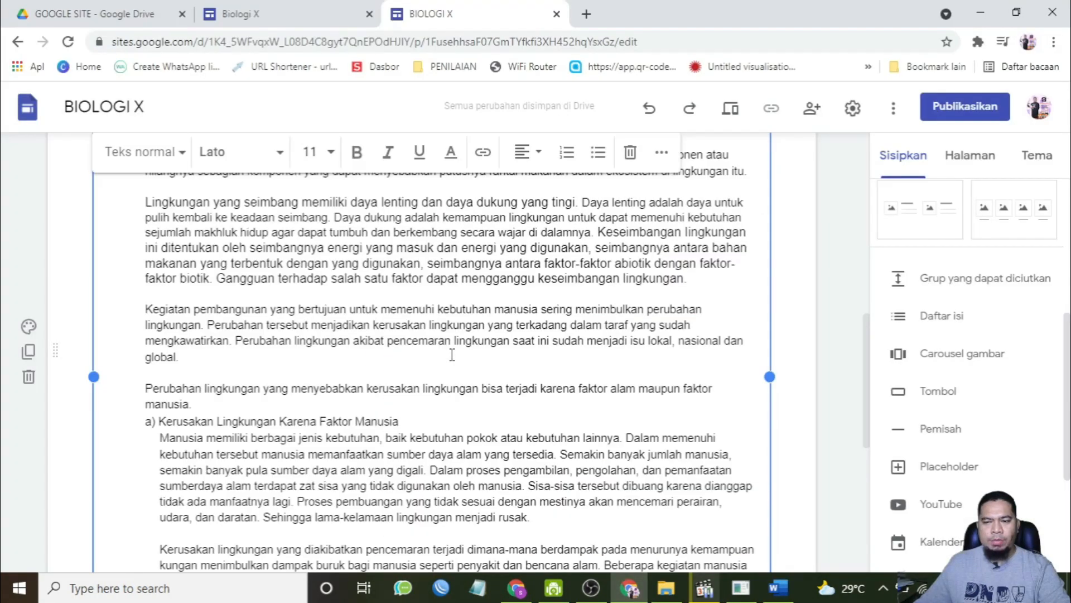
scroll(390, 355, down, 5)
scroll(390, 355, up, 3)
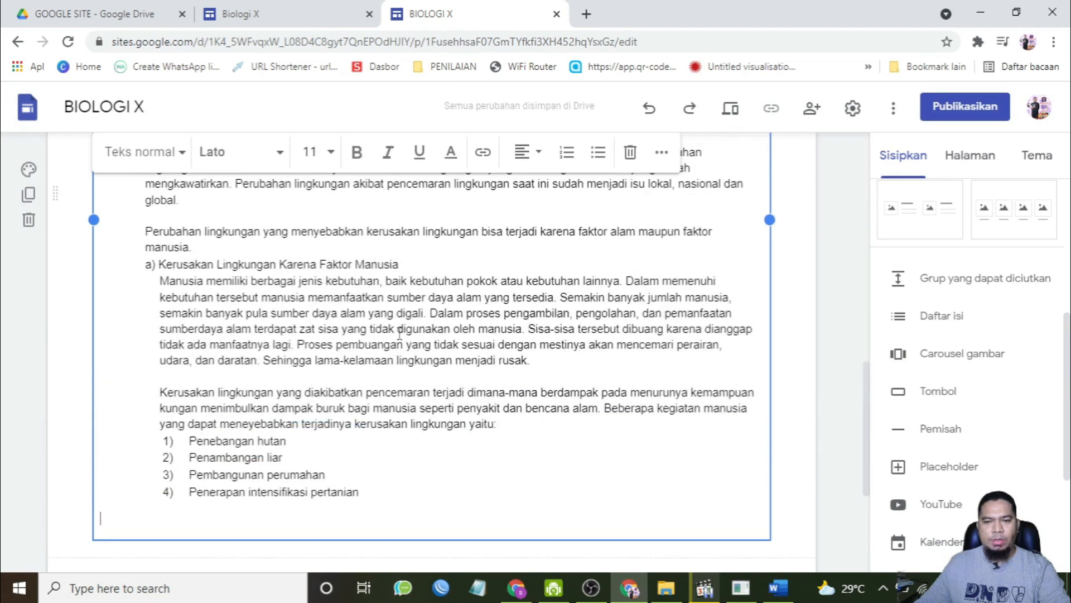
Step: Insert the YouTube video found by searching Kerusakan lingkungan hidup and place it below the Materi group
scroll(488, 394, down, 4)
click(416, 351)
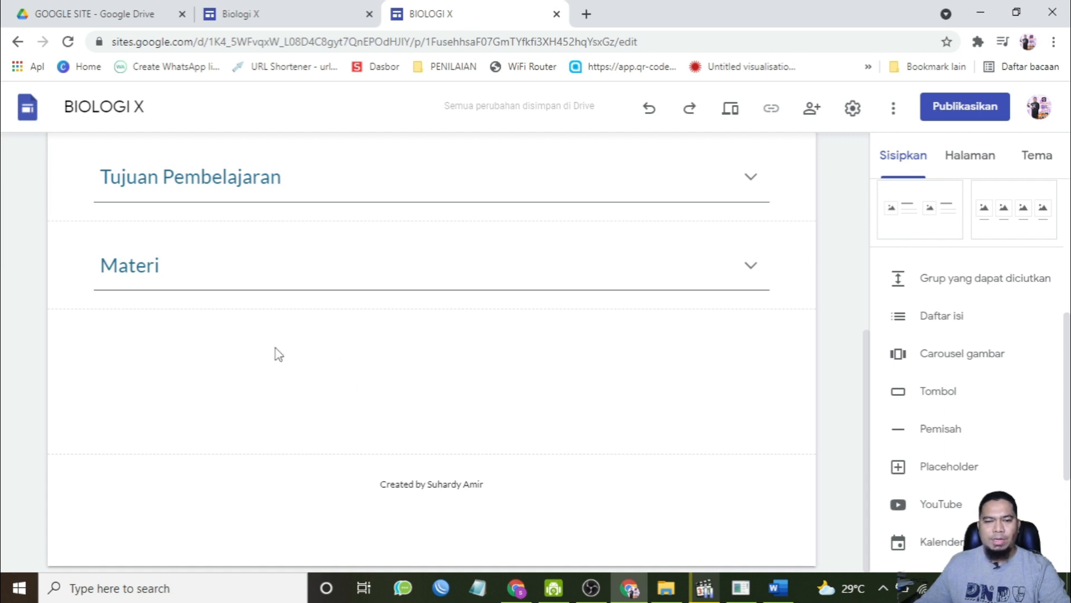
scroll(1055, 254, up, 4)
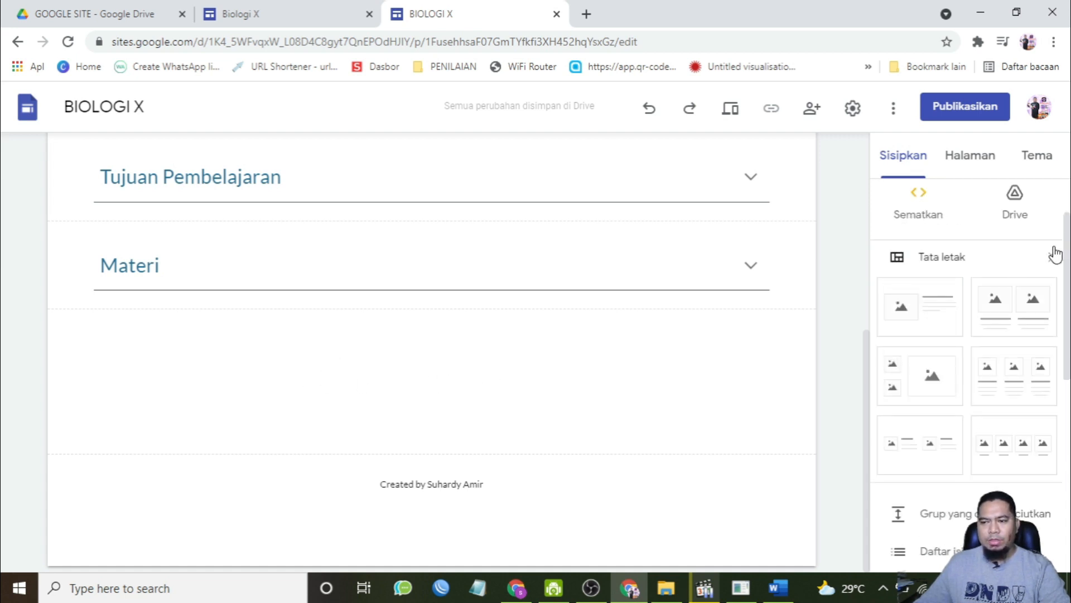
scroll(1055, 254, down, 8)
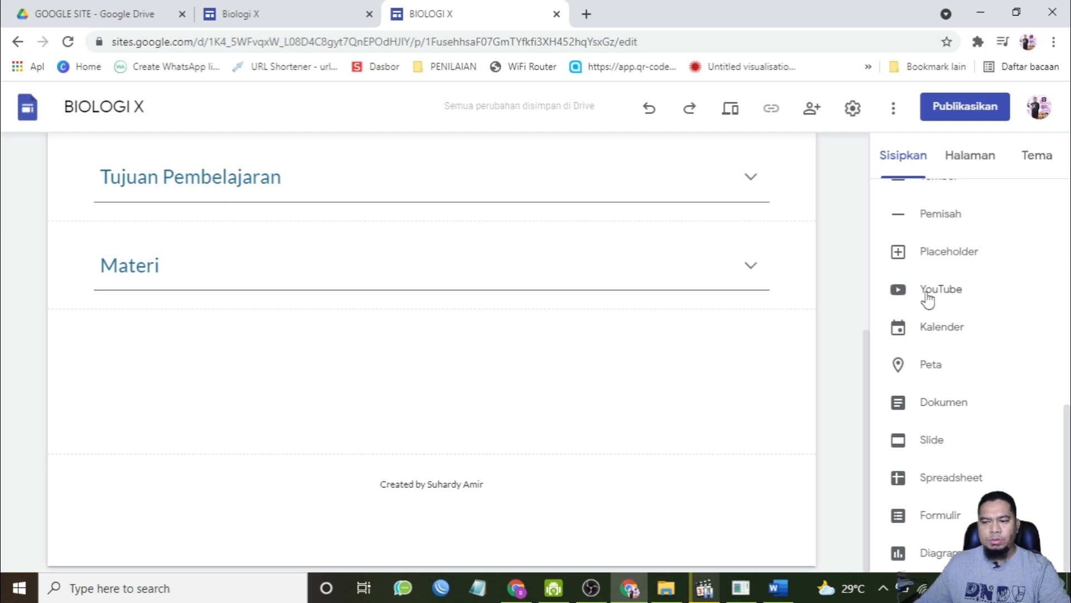
click(927, 295)
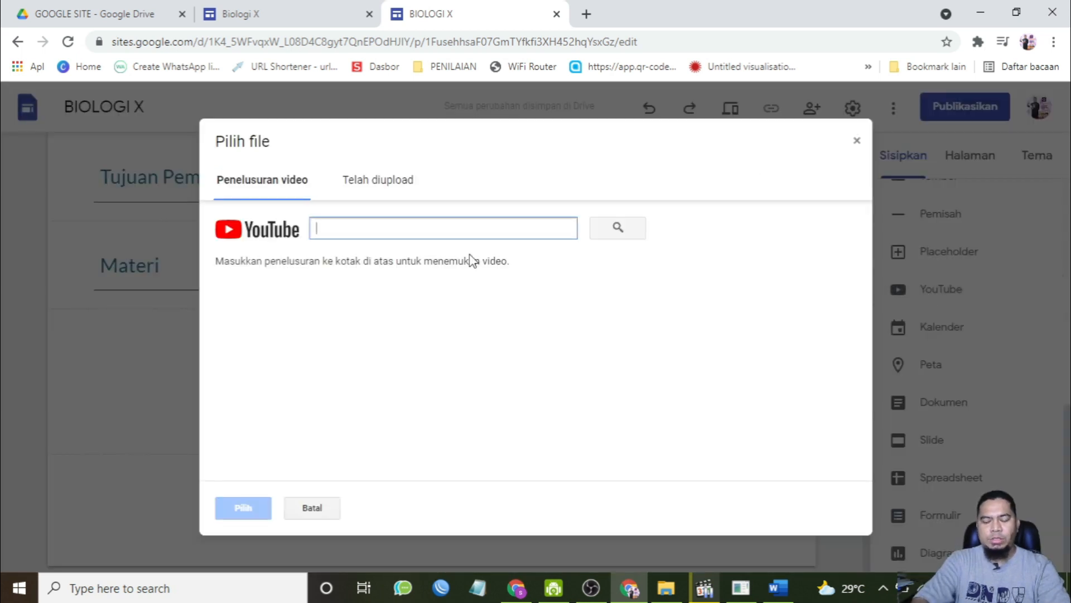
text(Kerusakan lingkungan hidup)
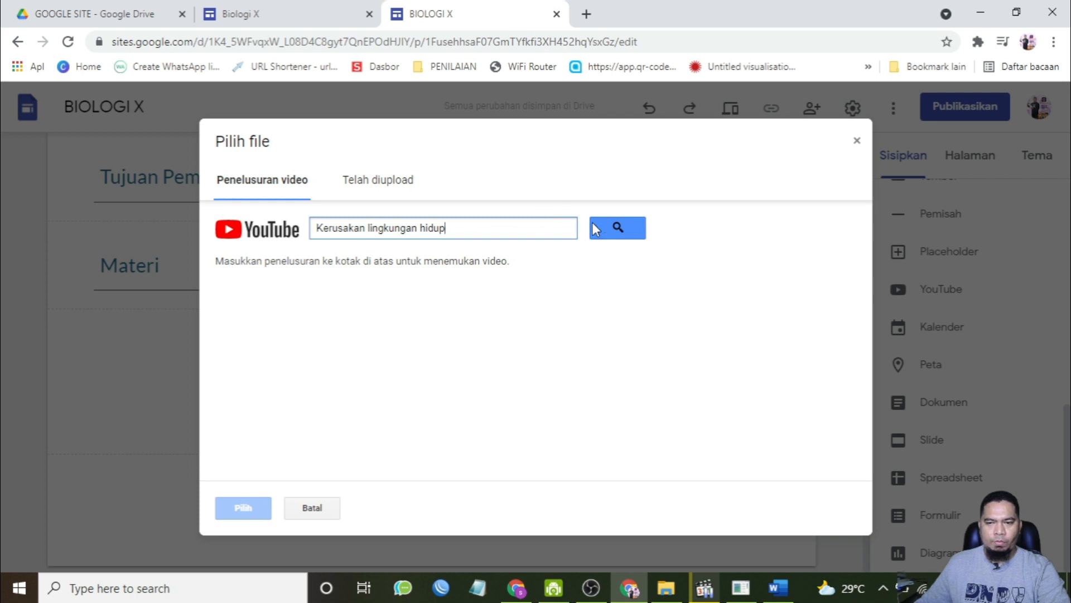
click(616, 228)
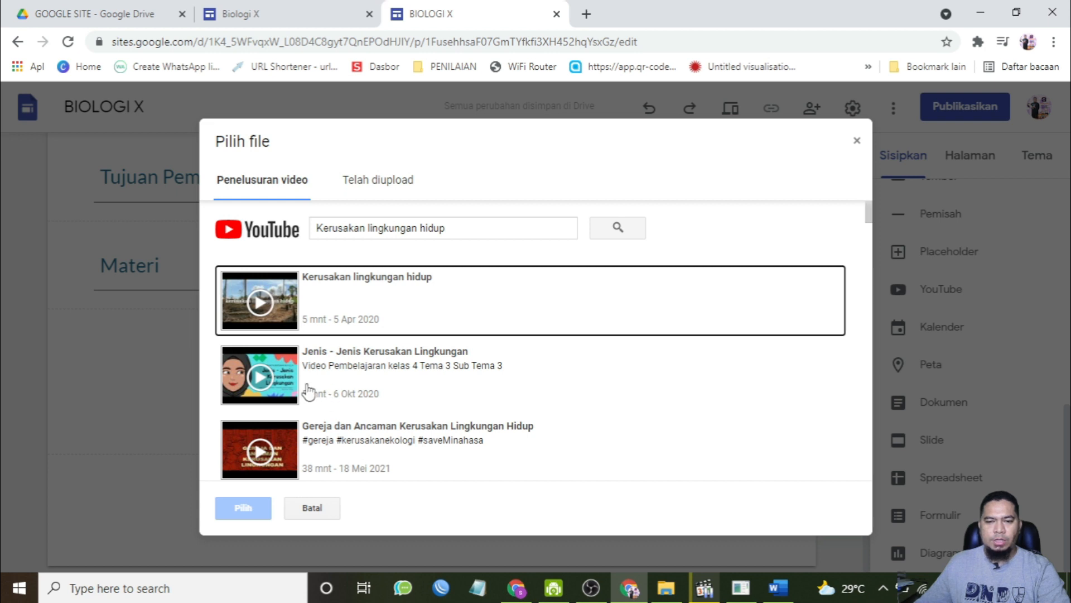
click(254, 303)
click(244, 507)
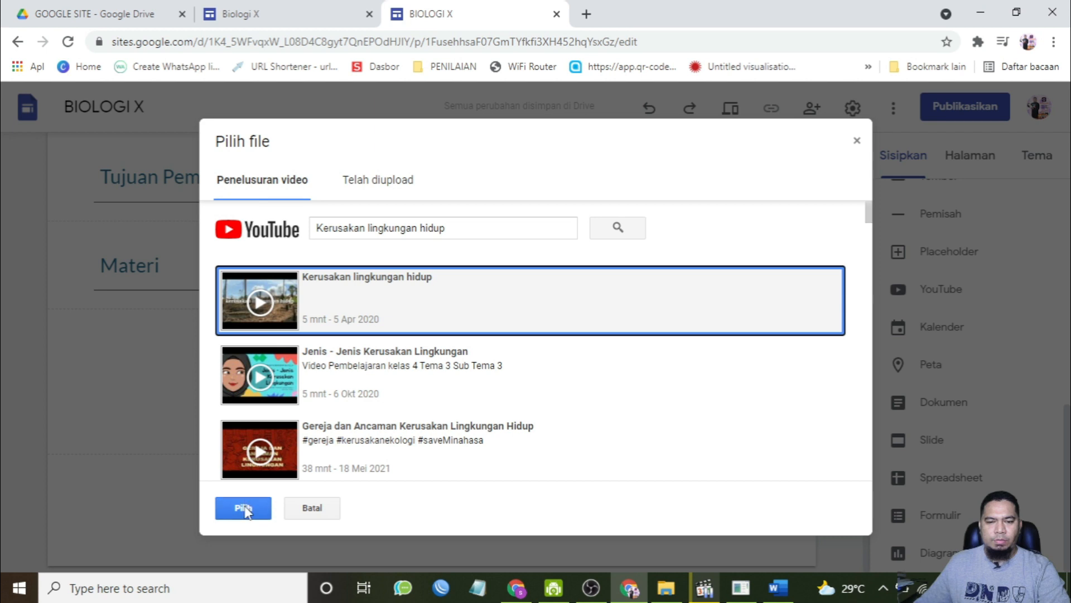
drag(323, 378, 672, 325)
scroll(642, 459, down, 3)
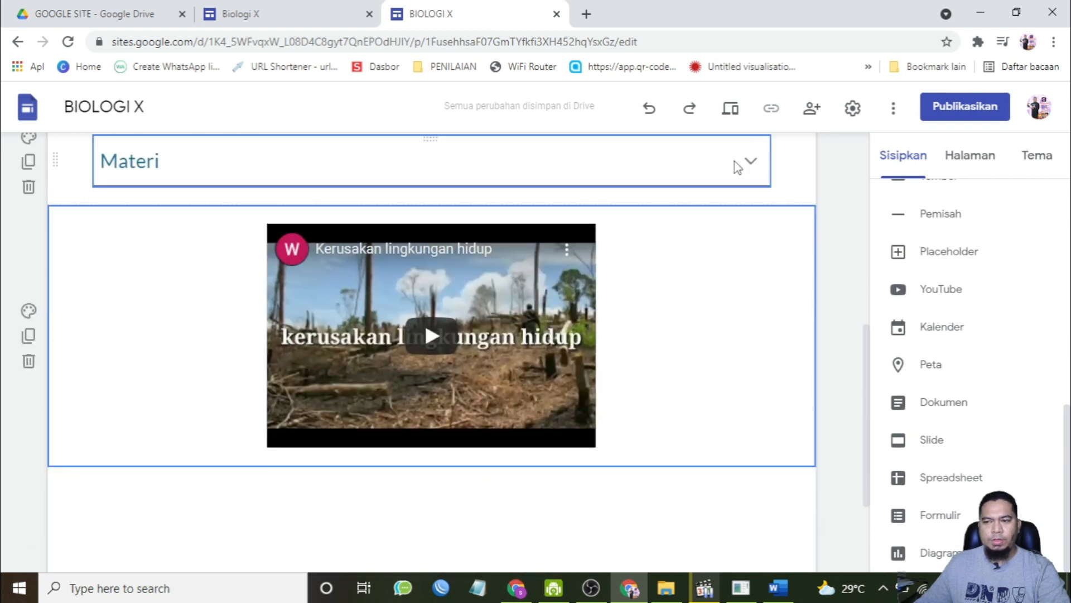
Step: Preview the Lingkungan Hidup page and expand the Kompetensi Dasar, Tujuan Pembelajaran and Materi groups to check them
click(731, 109)
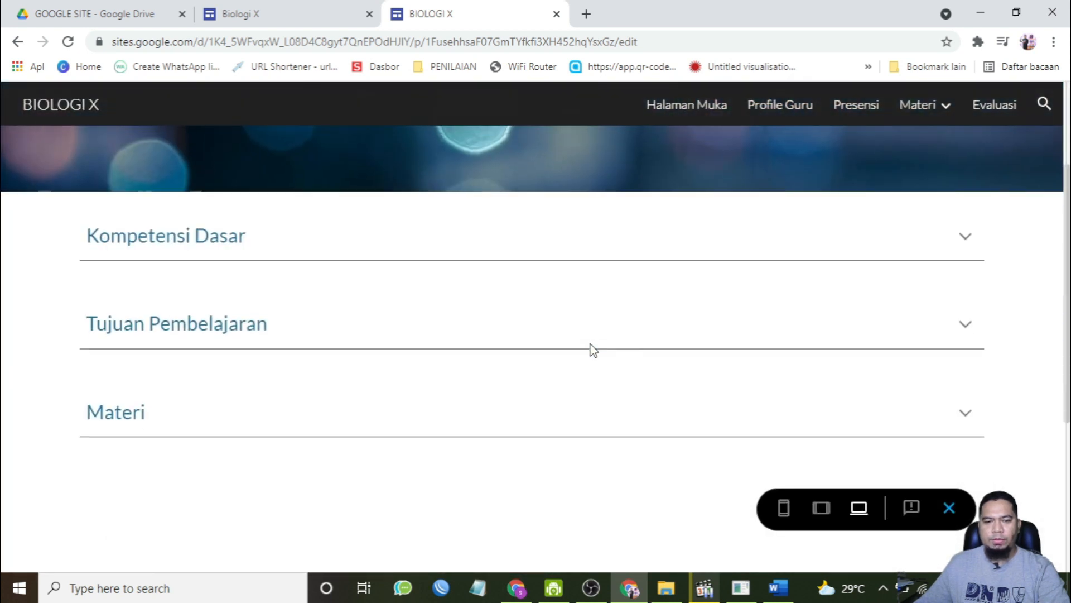
click(966, 237)
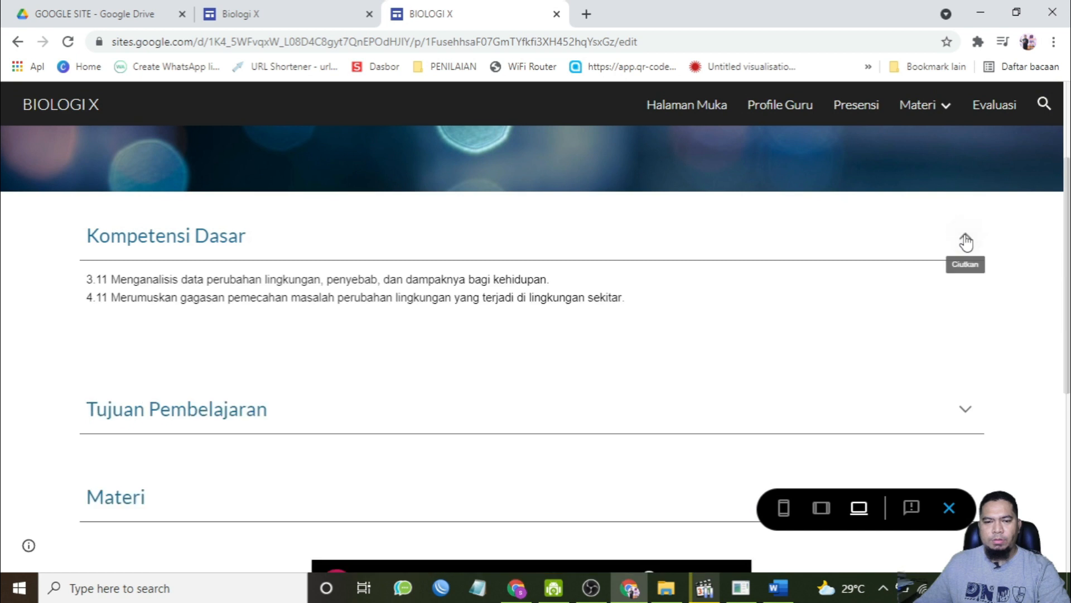
click(965, 410)
scroll(899, 351, down, 6)
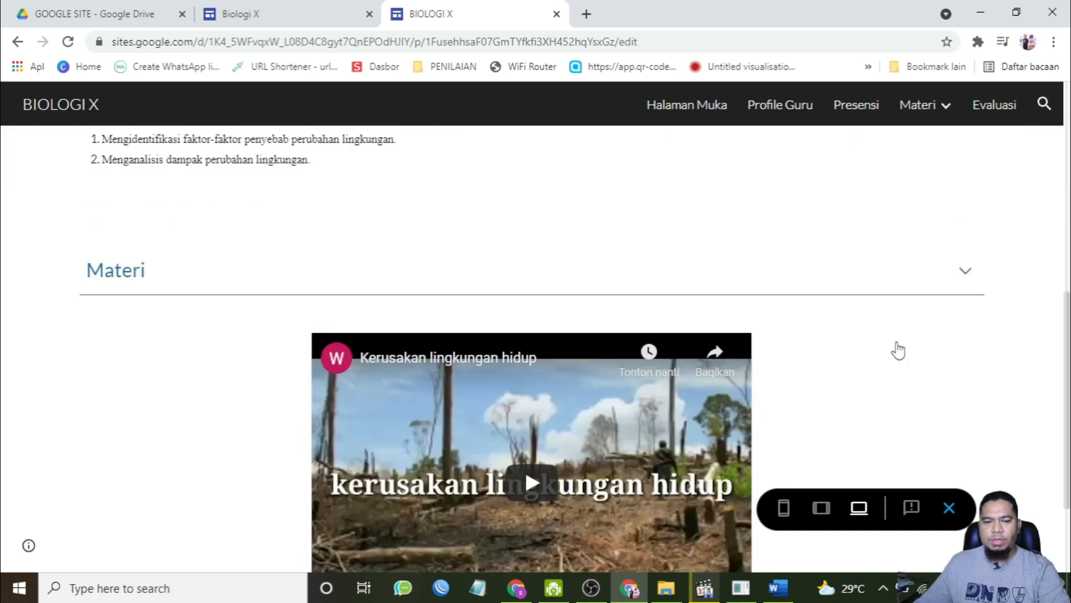
click(967, 272)
scroll(842, 335, down, 10)
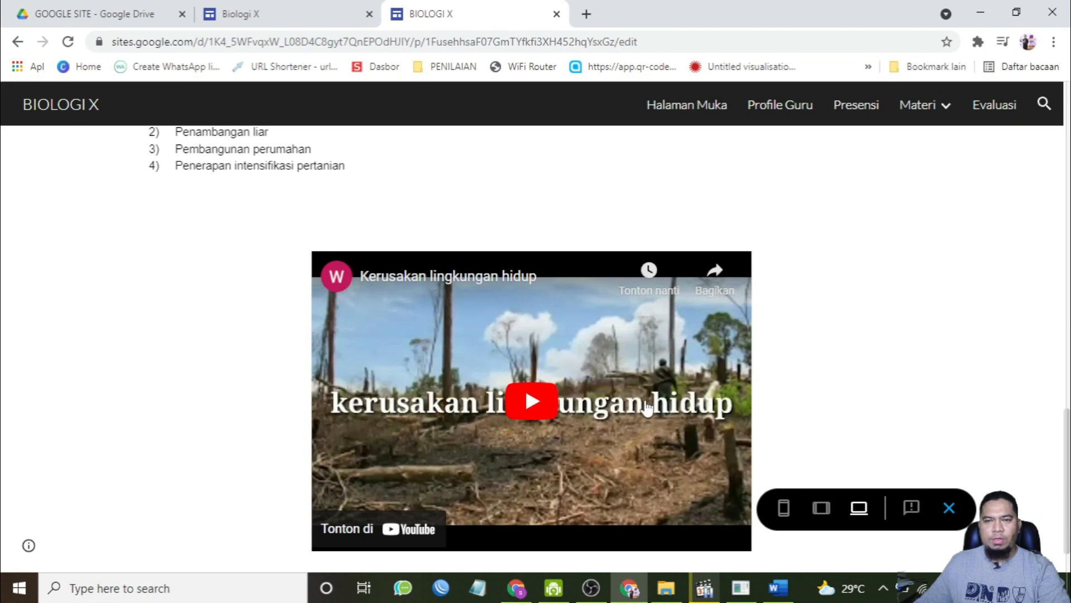
key(Escape)
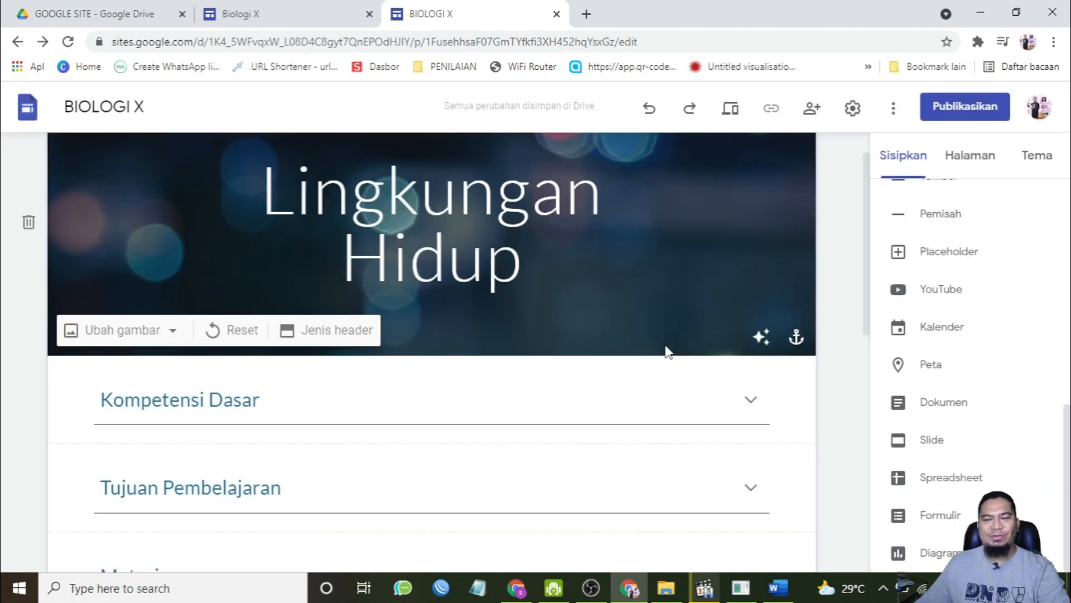
Step: Compare the other Biologi X site's menu and browse the Ekosistem and Evaluasi pages in the editor
click(335, 12)
mouse_move(926, 137)
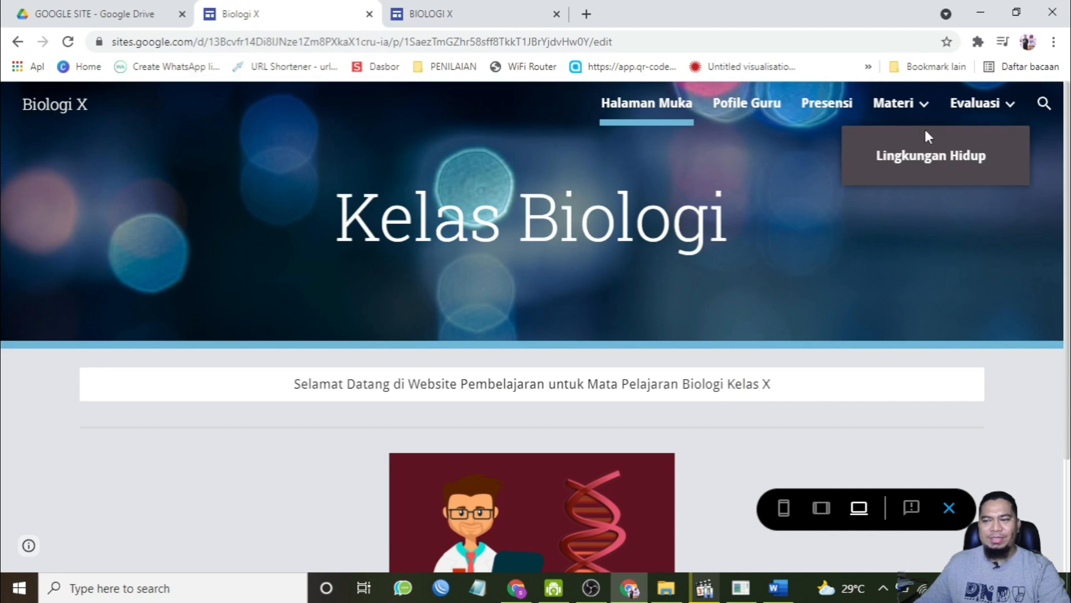
click(490, 8)
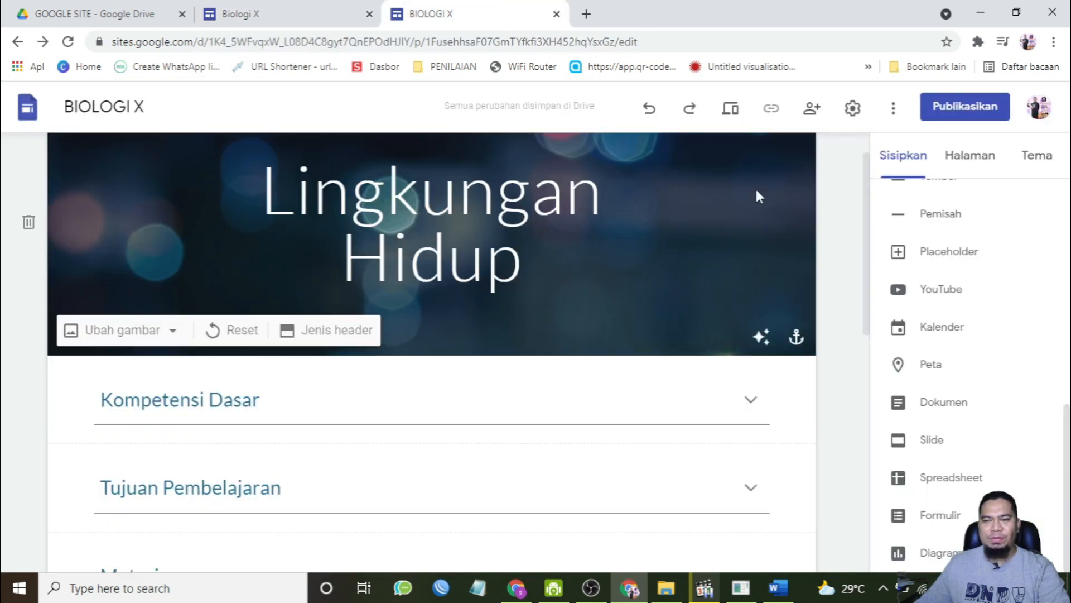
mouse_move(688, 167)
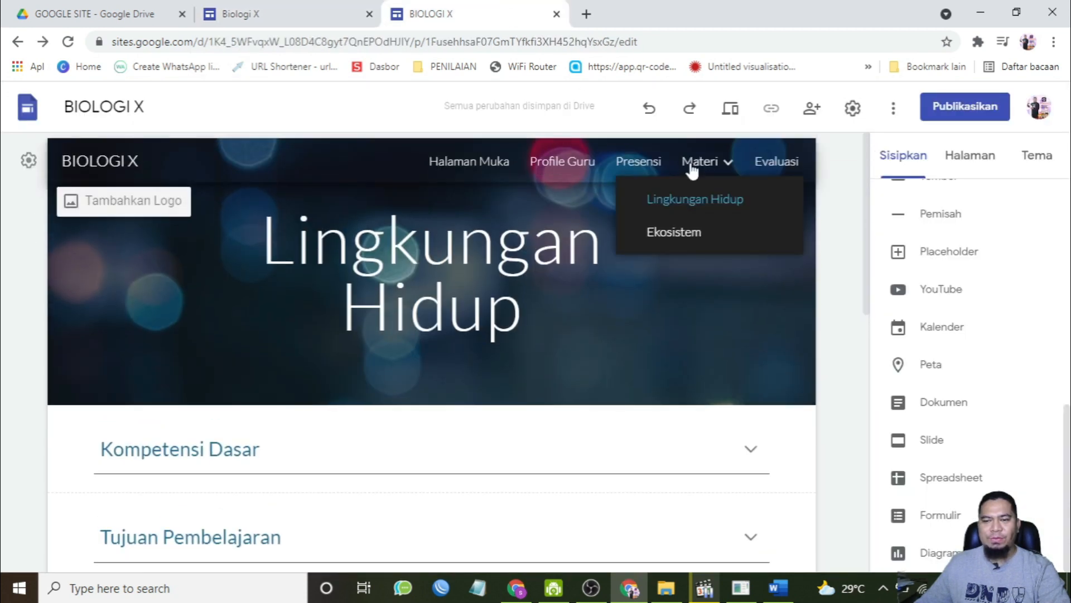
click(689, 241)
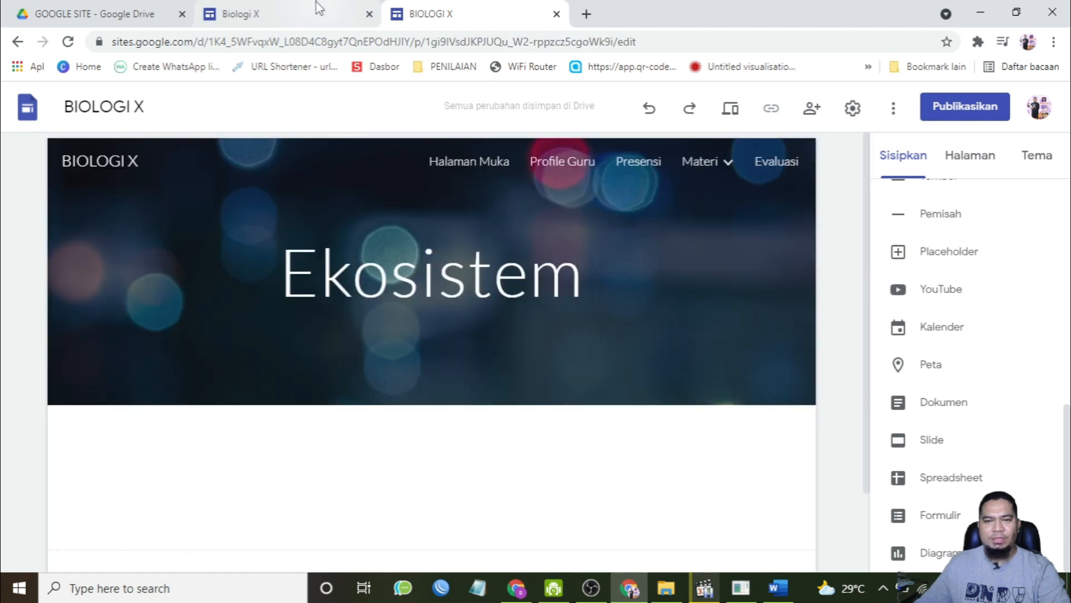
click(221, 7)
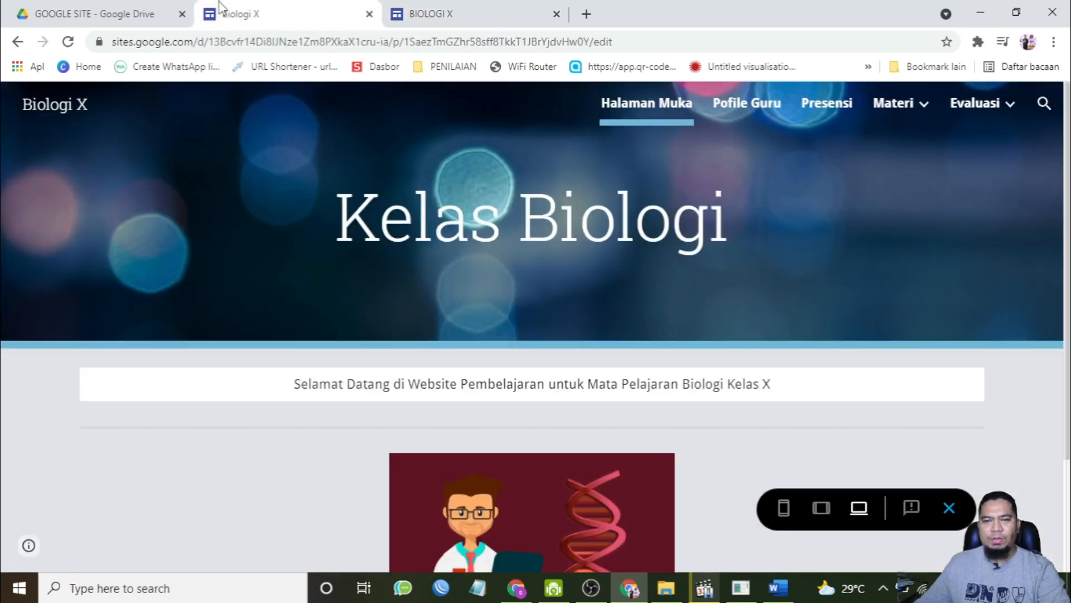
click(475, 11)
click(773, 163)
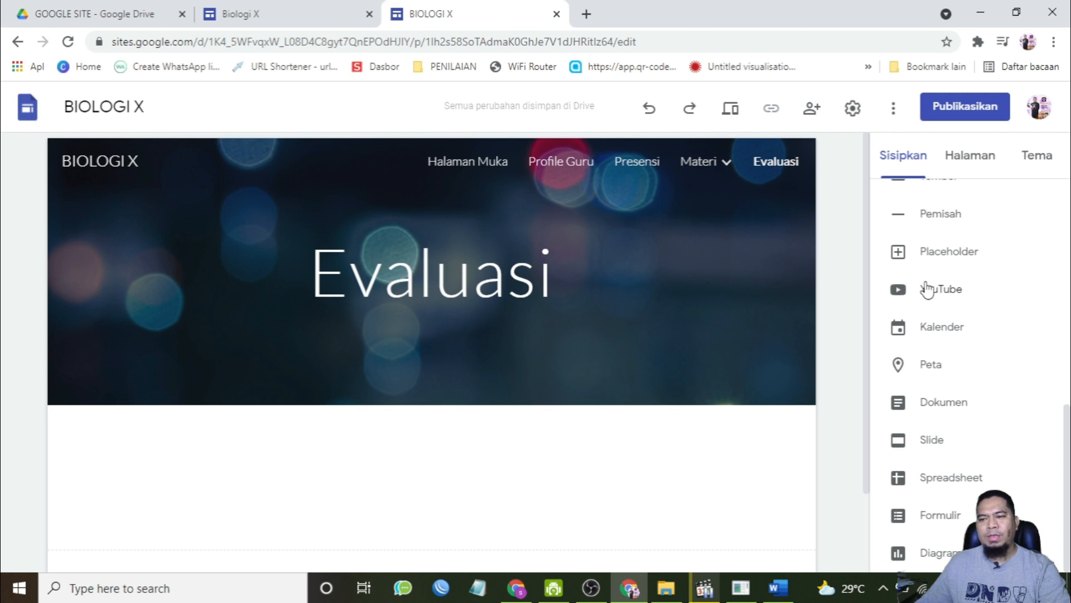
scroll(927, 290, up, 10)
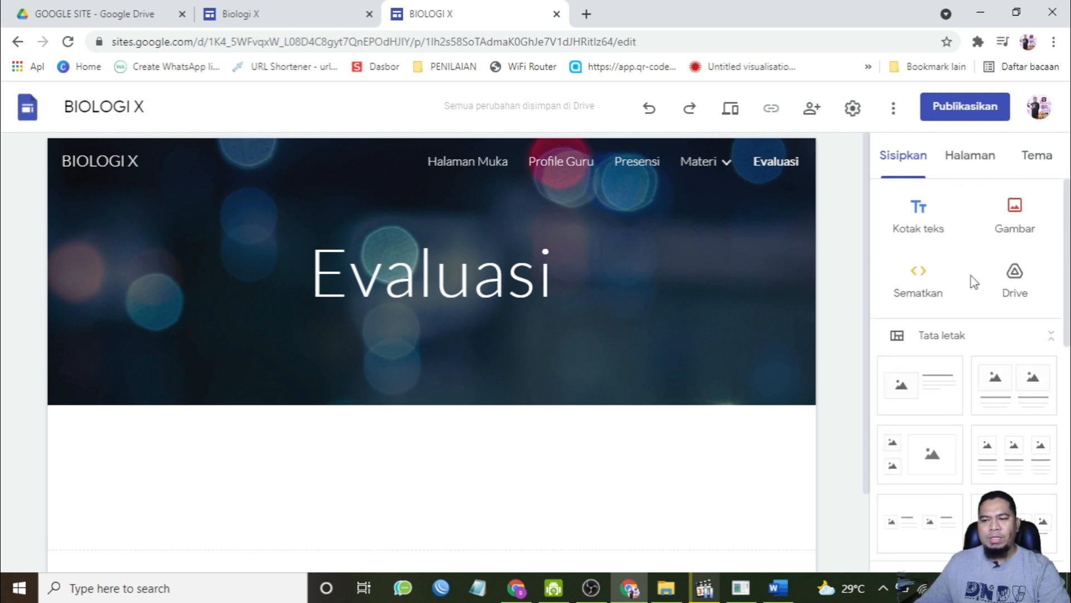
click(919, 275)
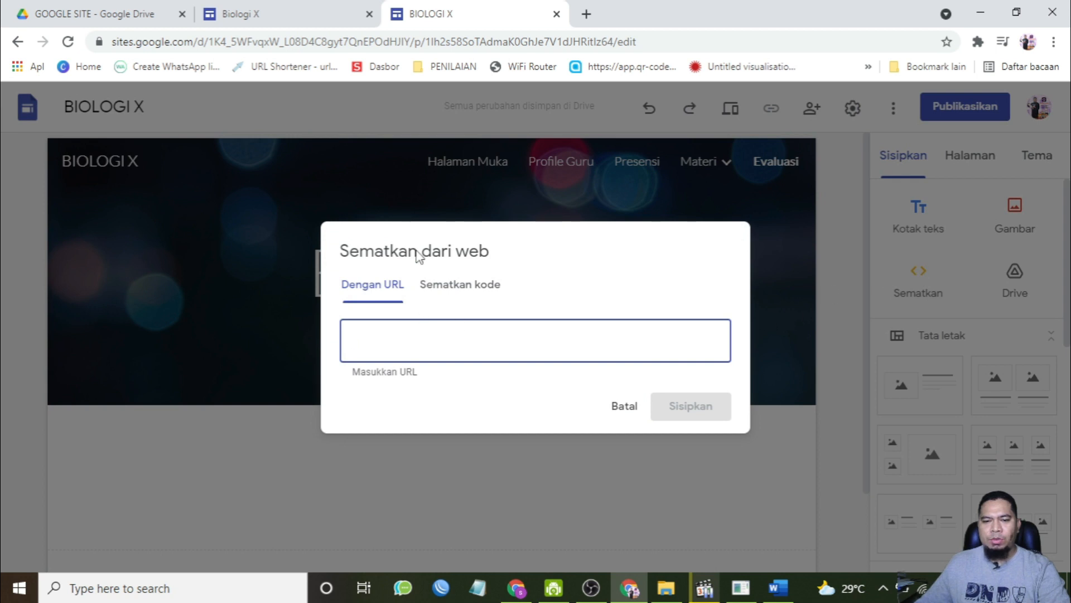
click(624, 405)
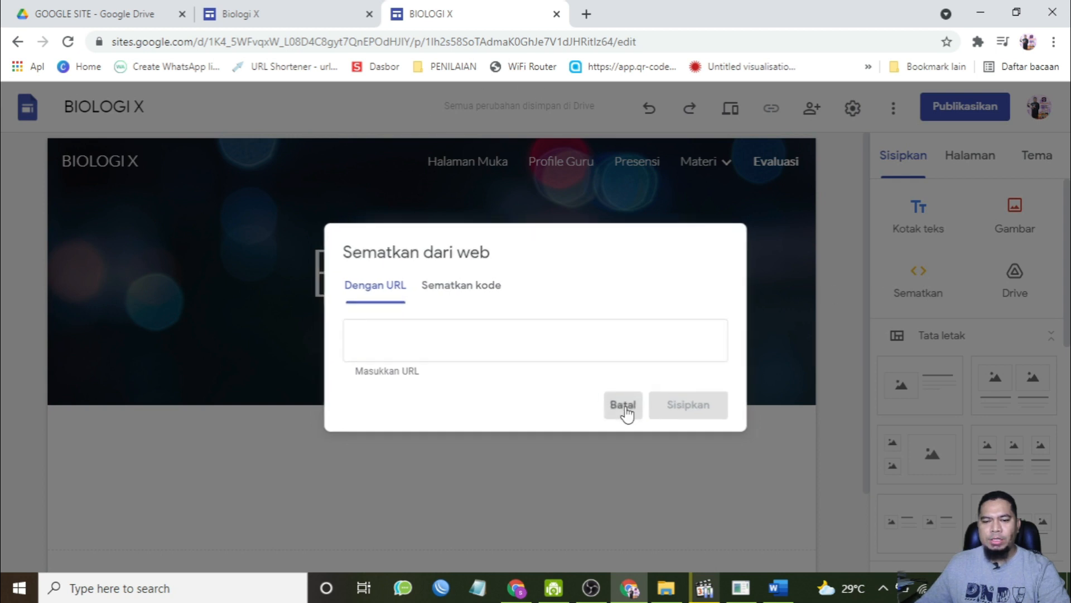
scroll(670, 461, down, 2)
scroll(911, 383, down, 1)
scroll(912, 384, down, 5)
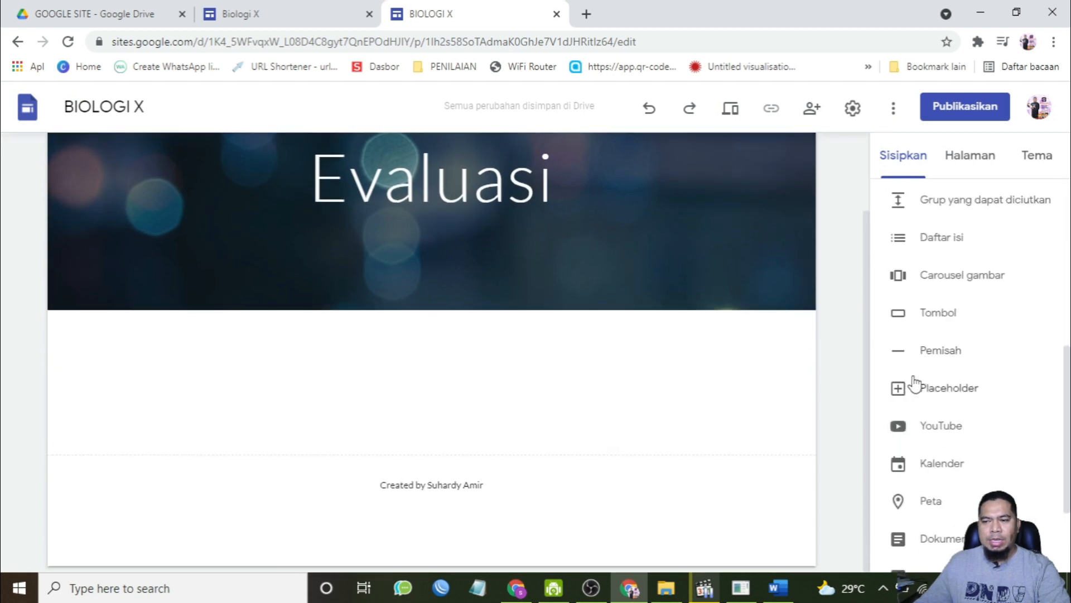
scroll(914, 384, down, 2)
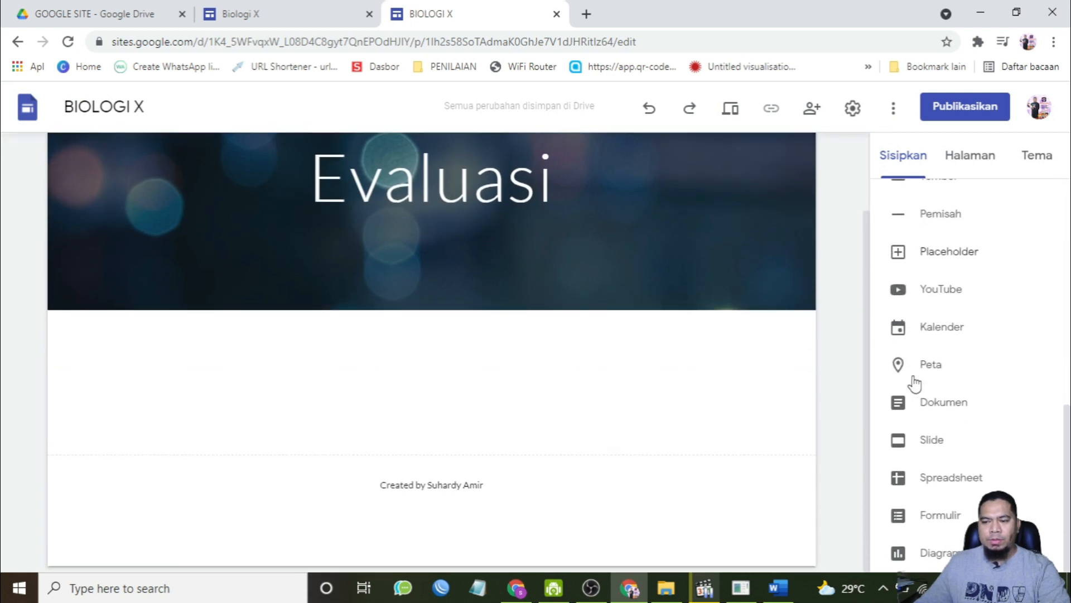
click(947, 520)
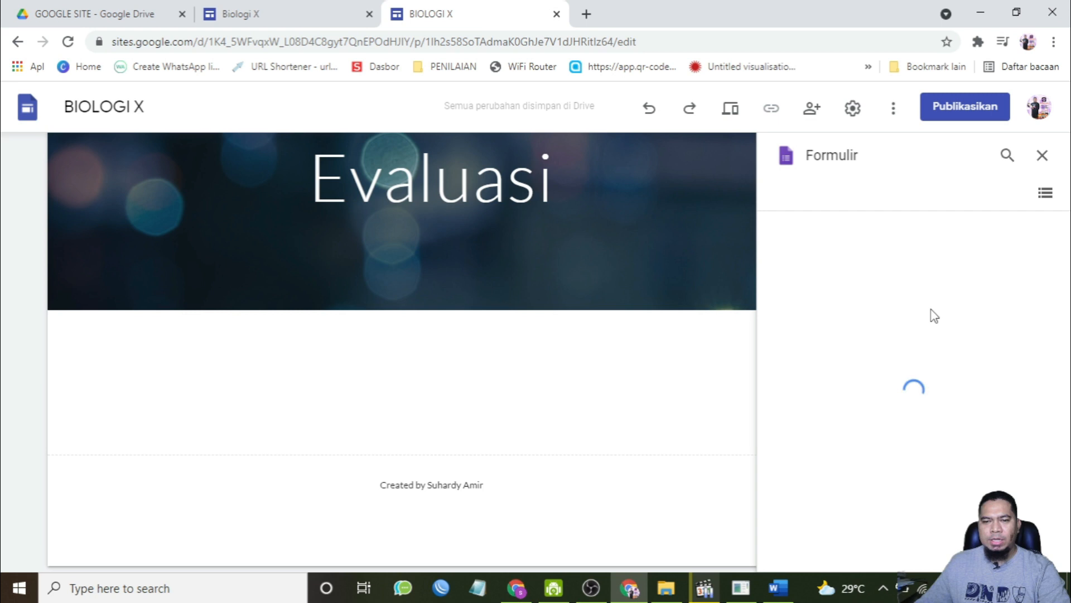
click(1041, 155)
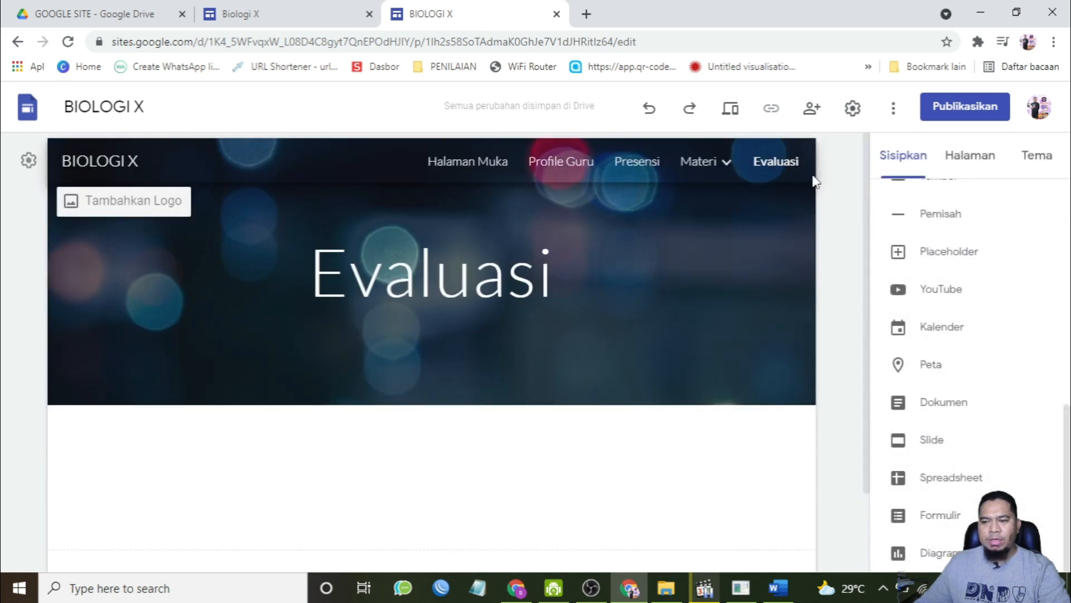
Step: Add a subpage named Quiz Lingkungan Hidup under the Evaluasi page
click(952, 163)
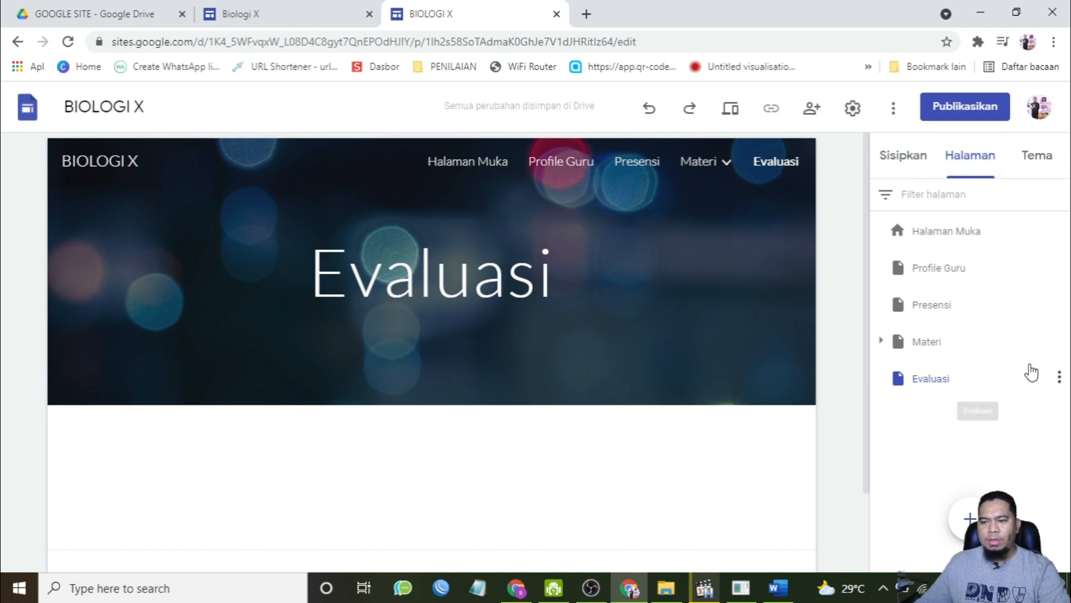
click(1059, 377)
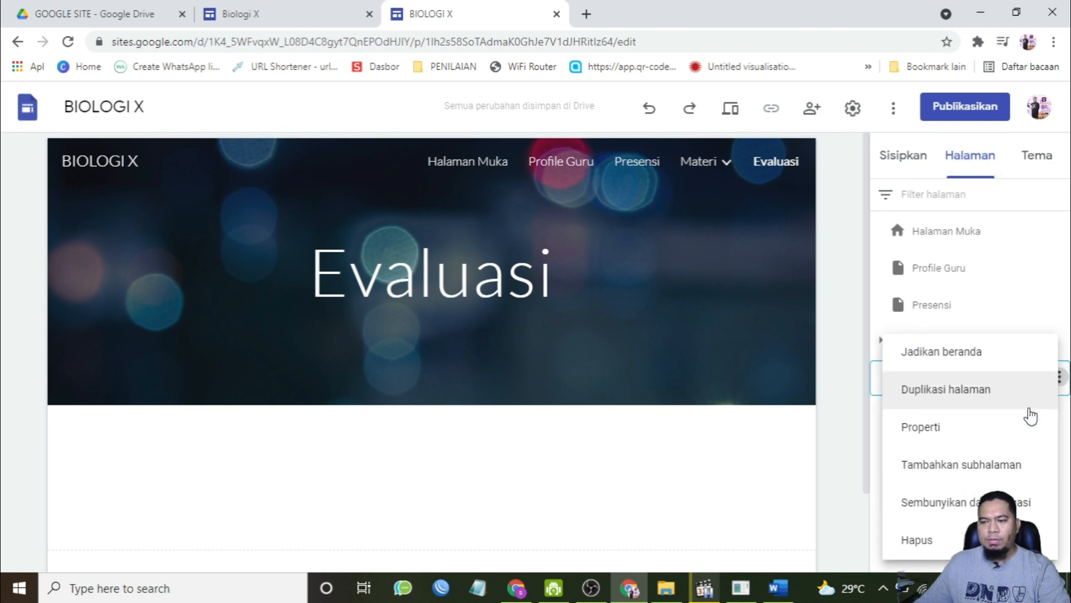
click(993, 464)
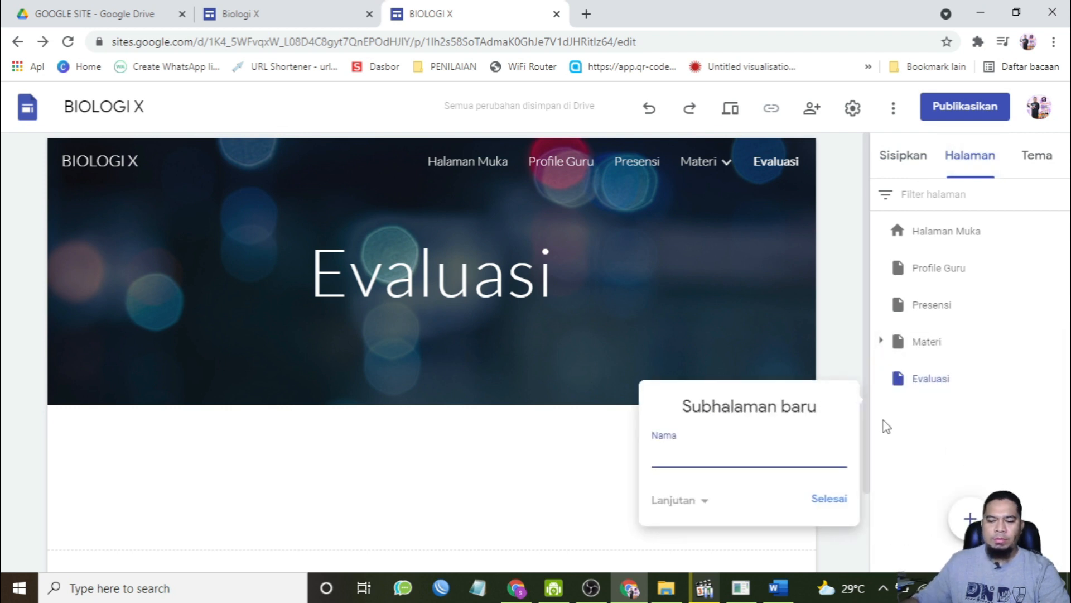
text(Quiz Lingkungan Hidup)
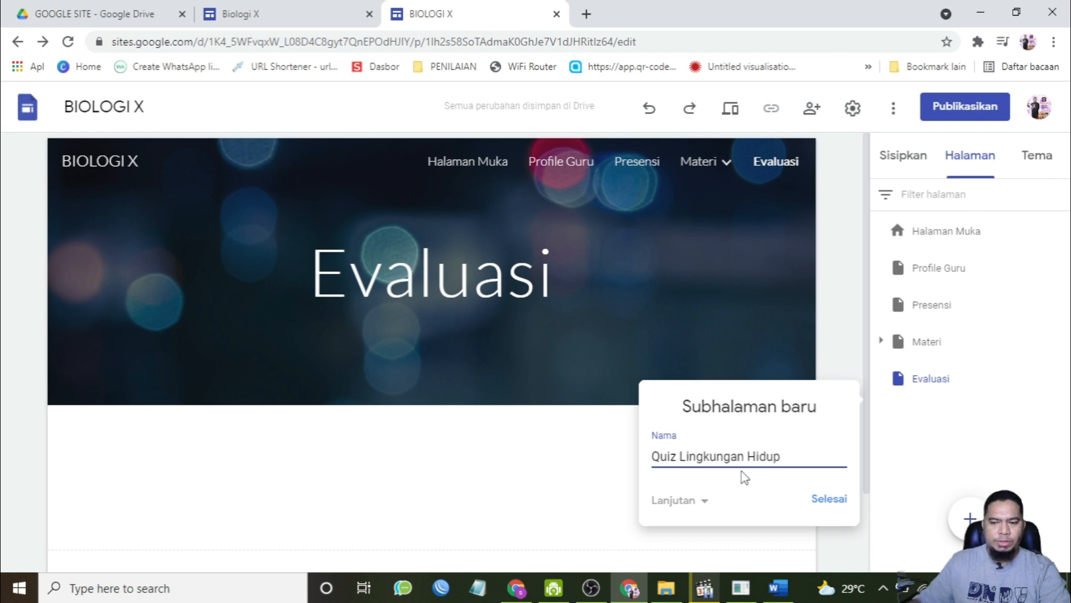
click(838, 505)
click(429, 296)
click(426, 160)
click(426, 441)
click(614, 353)
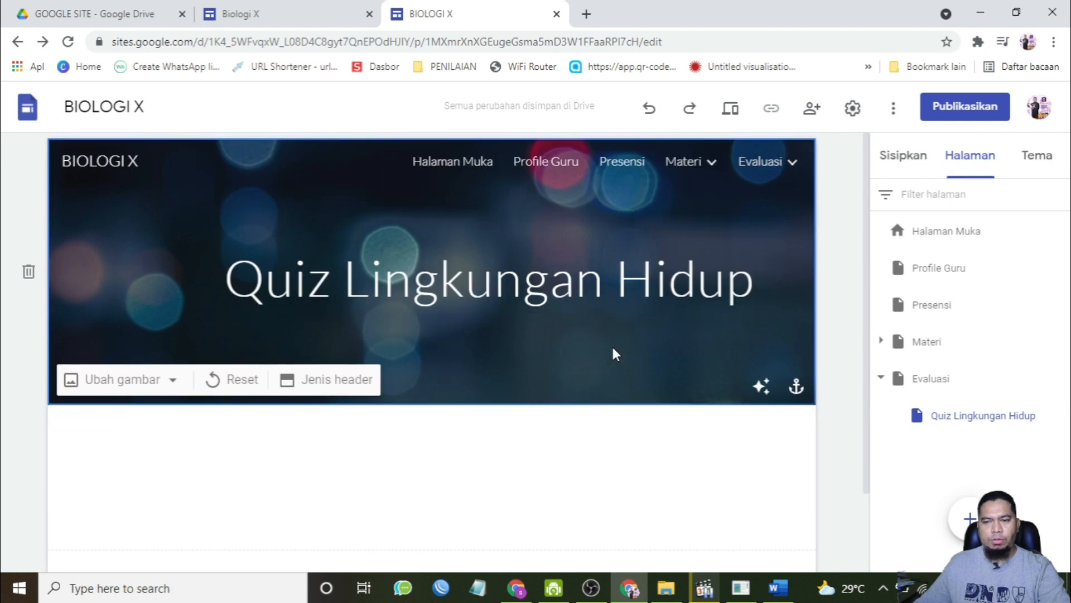
Step: Embed the ULANGAN HARIAN Google Form, found by searching Drive for ulangan, on the Quiz Lingkungan Hidup page
scroll(594, 465, down, 2)
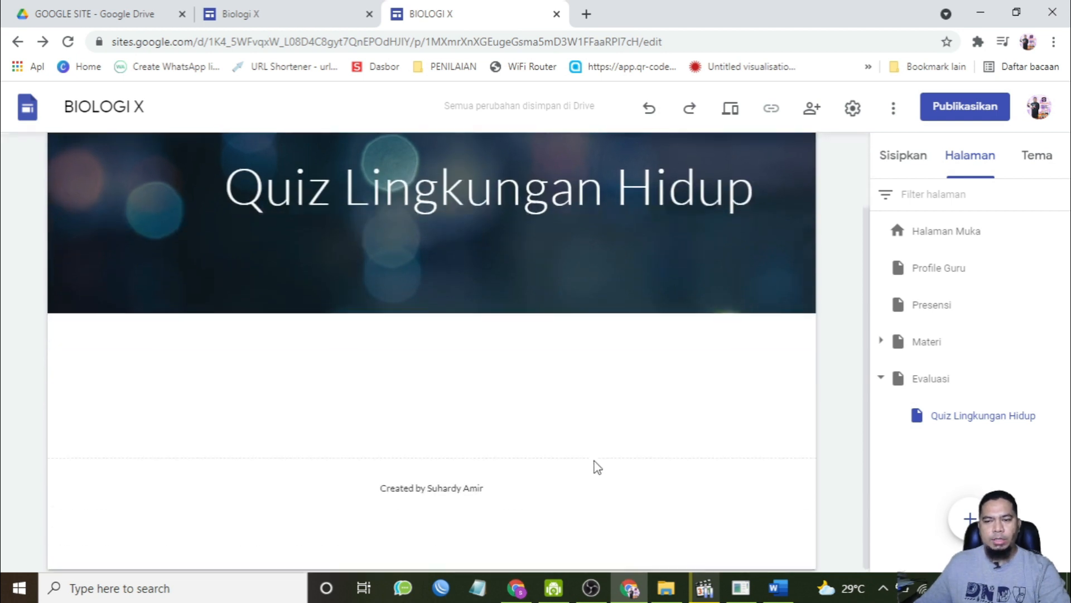
click(900, 160)
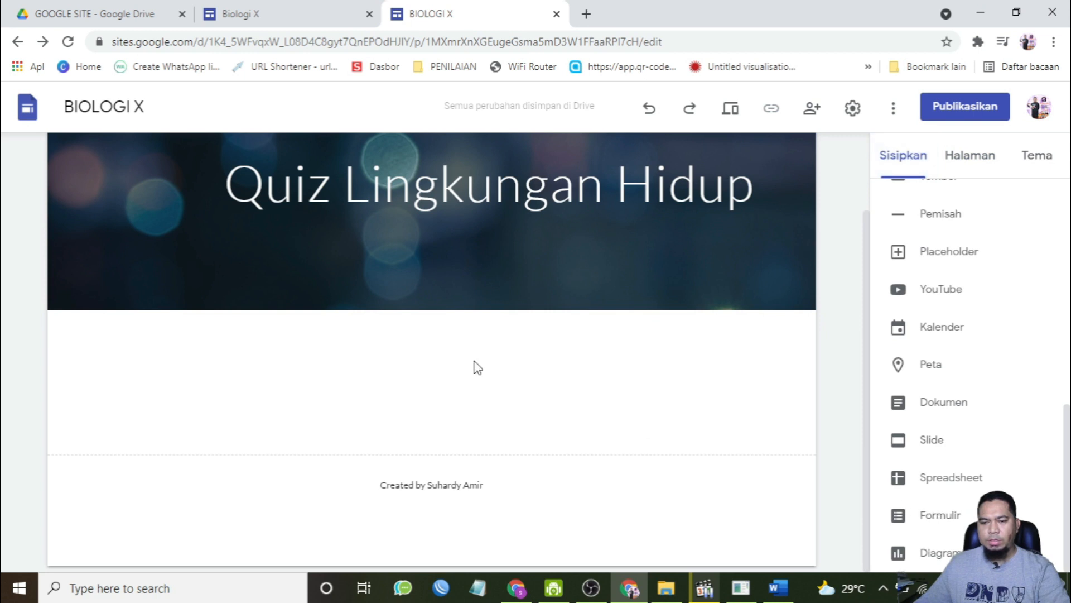
click(943, 512)
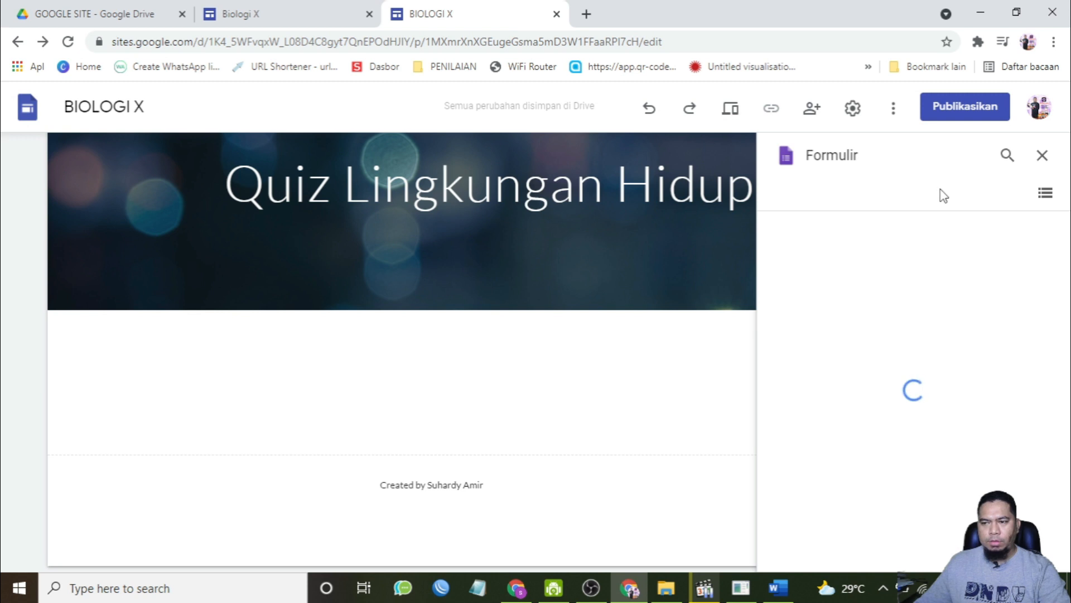
click(1008, 155)
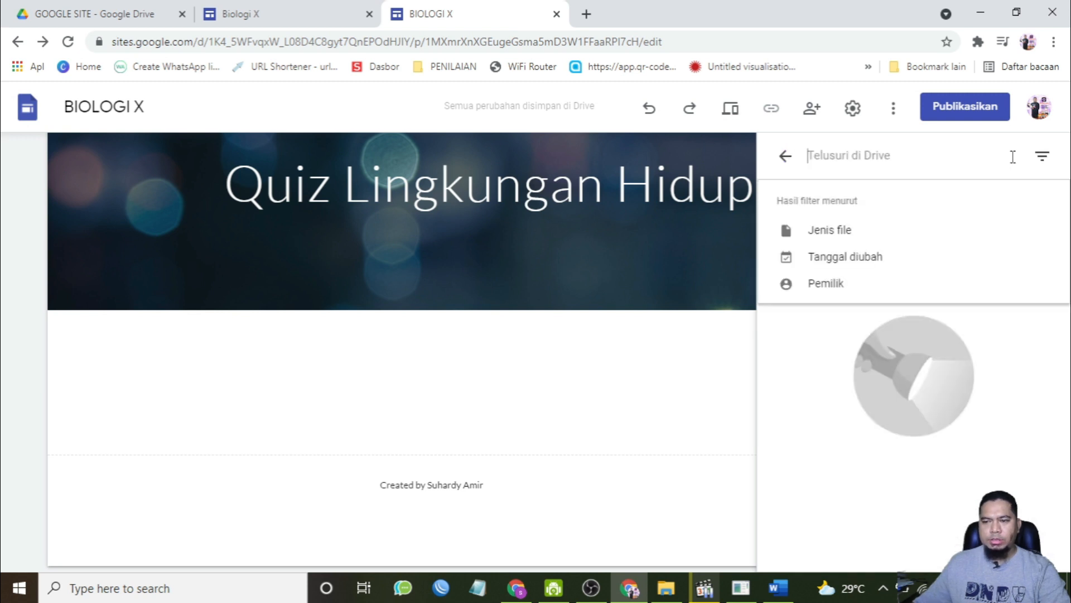
text(ulangan)
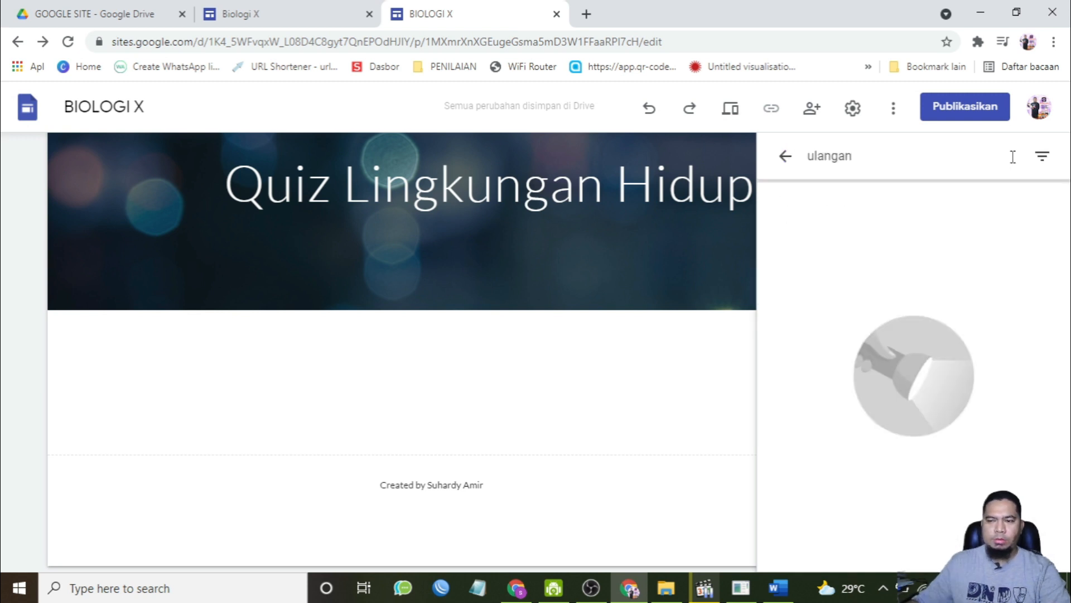
click(912, 204)
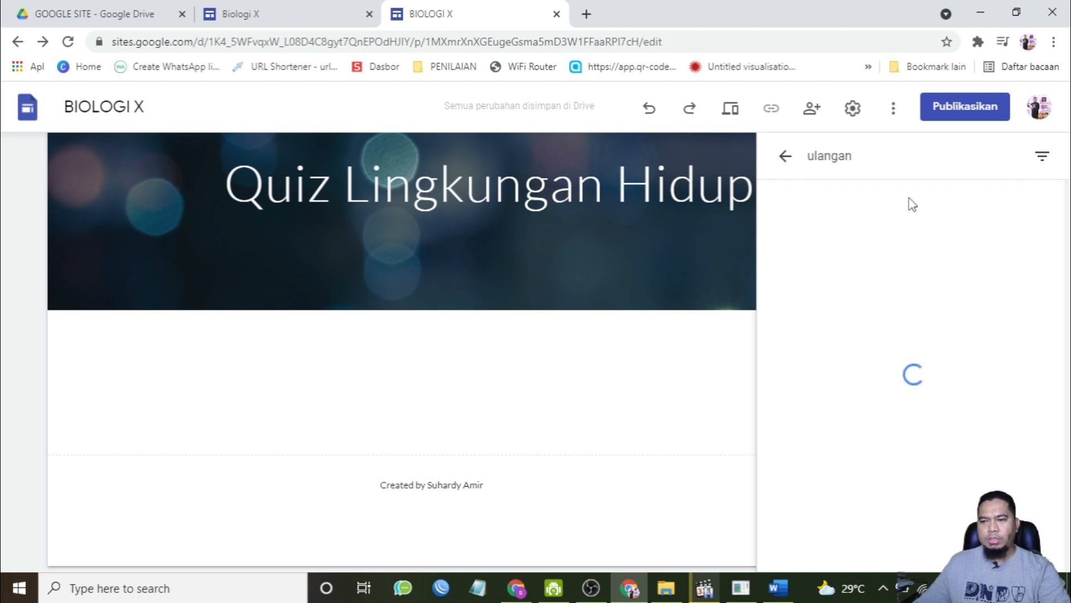
click(856, 324)
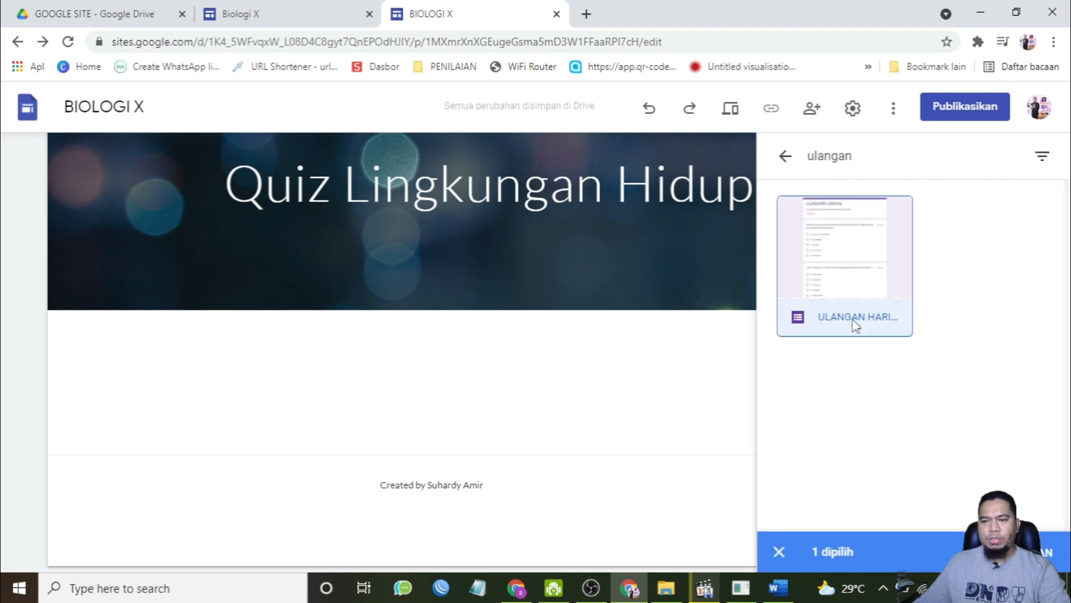
click(1029, 551)
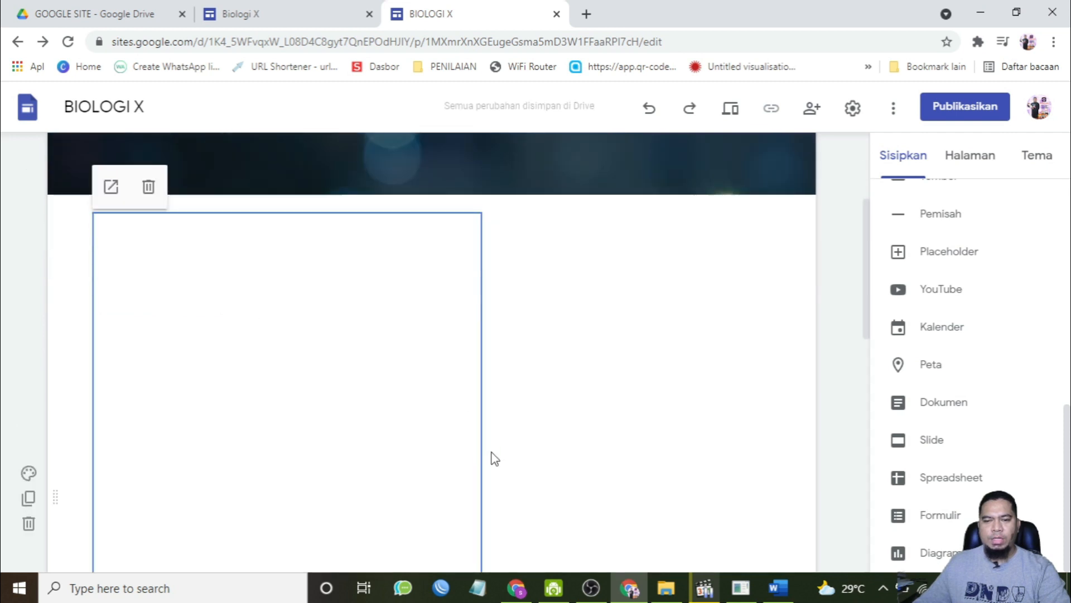
Step: Widen the embedded form so it spans most of the page width
scroll(494, 459, down, 3)
drag(481, 381, 672, 378)
scroll(459, 380, up, 5)
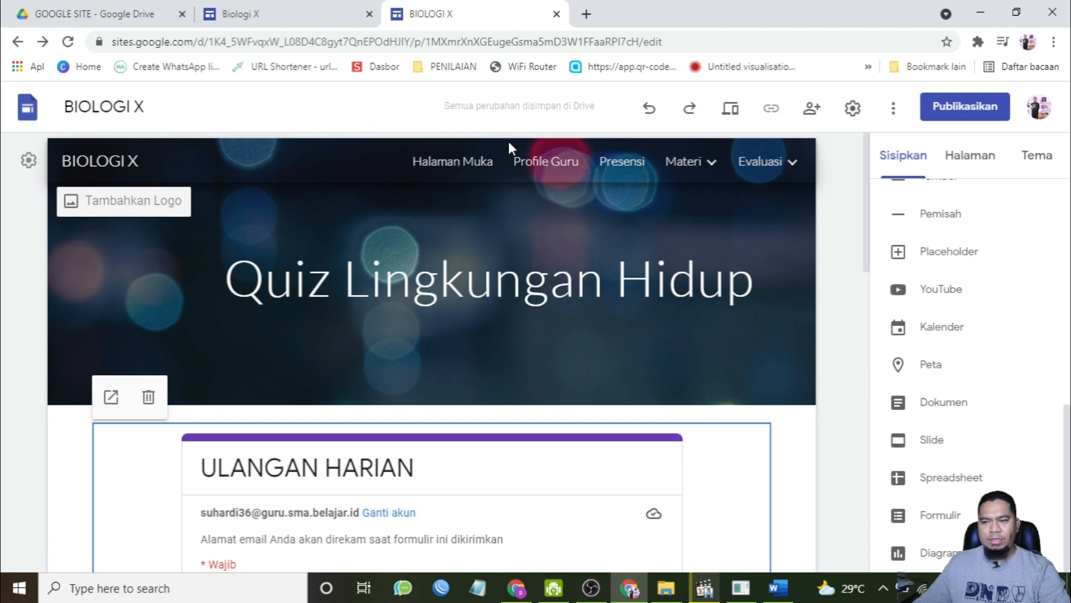
Step: Browse the Halaman Muka, Profile Guru and Presensi pages in the editor and in preview, and open the Materi menu
click(478, 163)
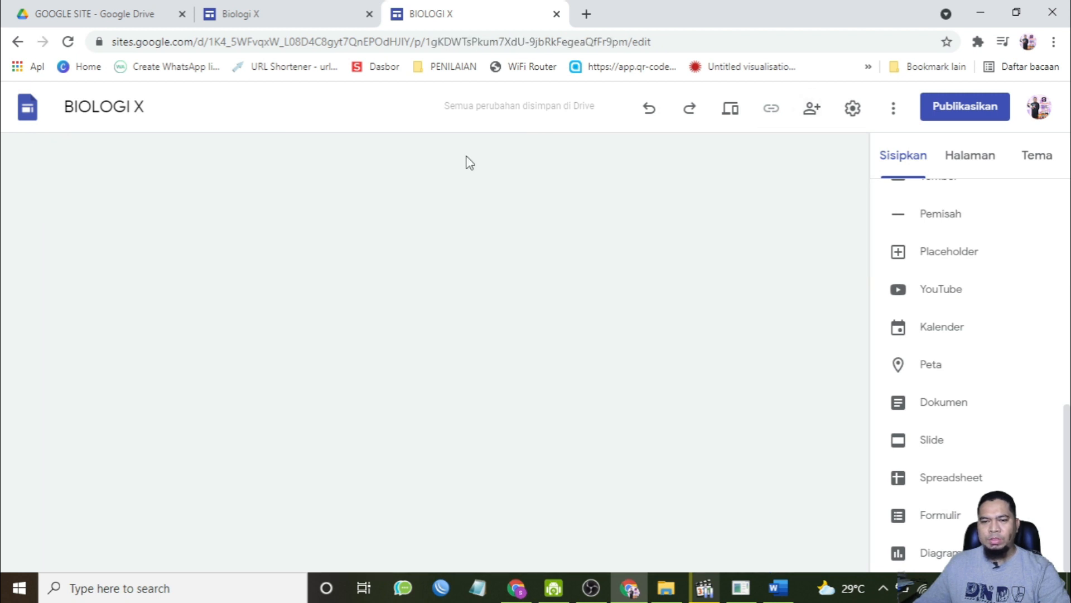
click(534, 163)
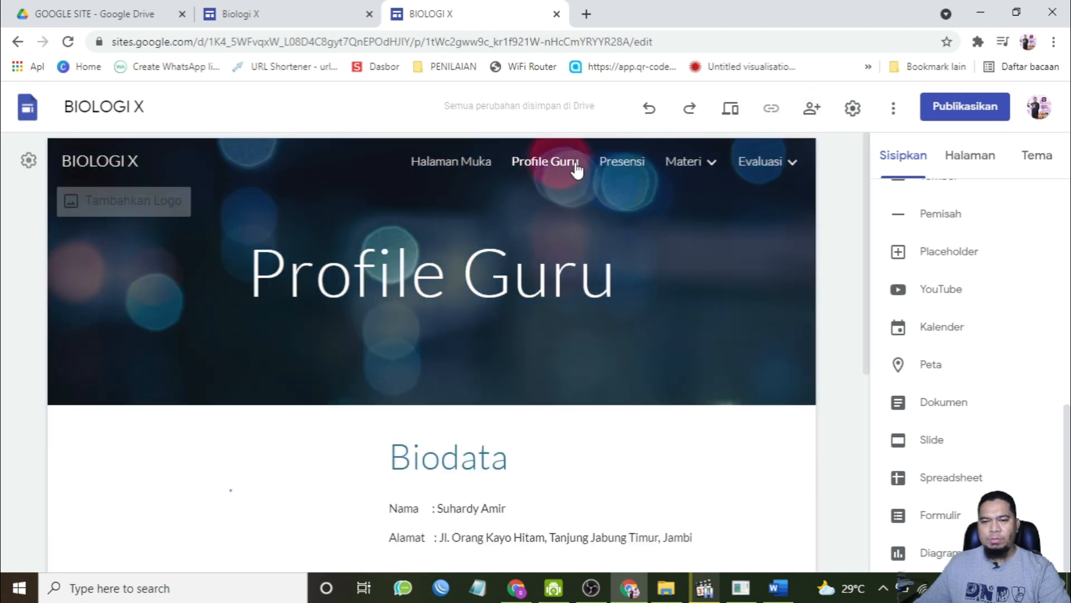
click(624, 171)
mouse_move(691, 170)
mouse_move(755, 172)
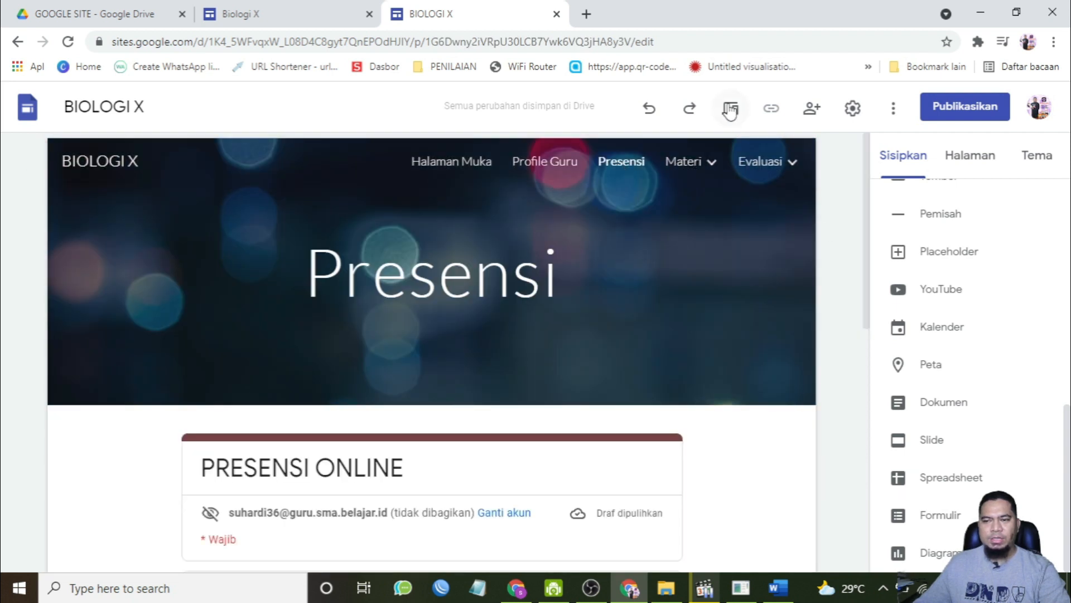
click(708, 207)
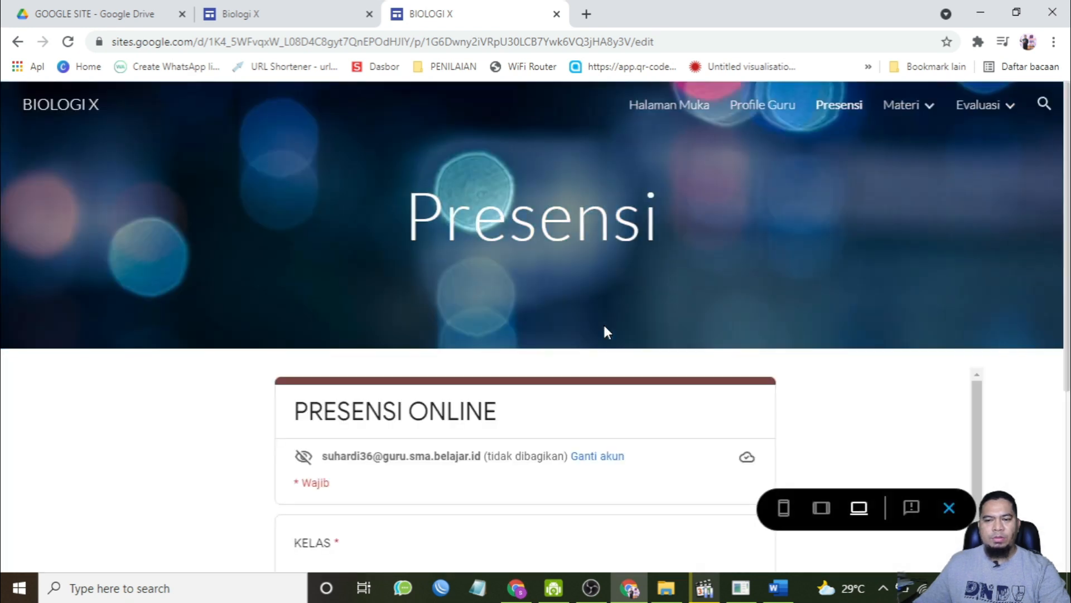
click(657, 107)
click(762, 106)
click(849, 106)
mouse_move(895, 110)
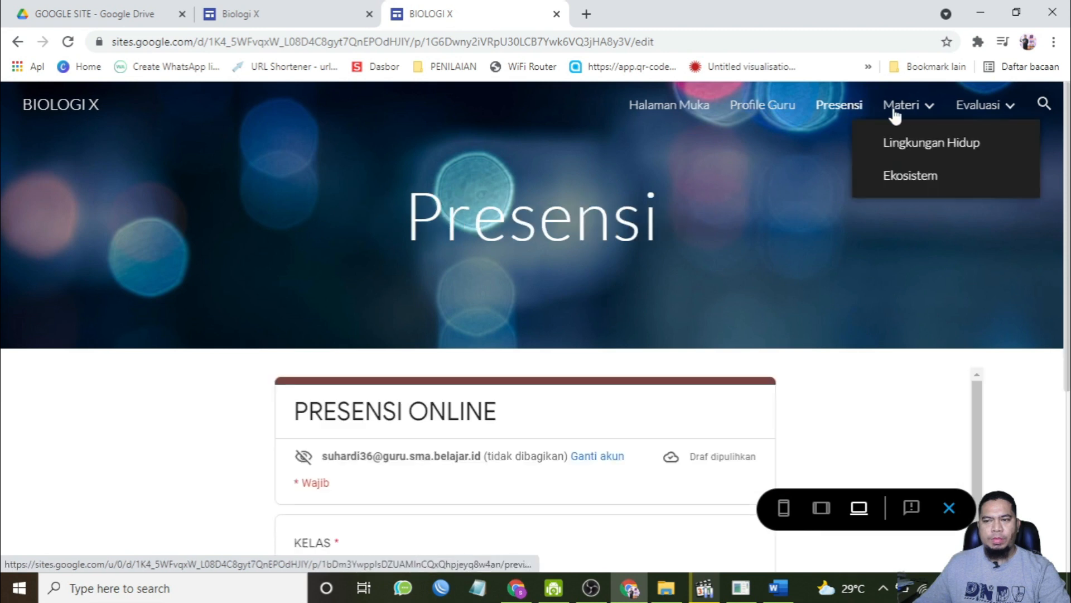
click(946, 105)
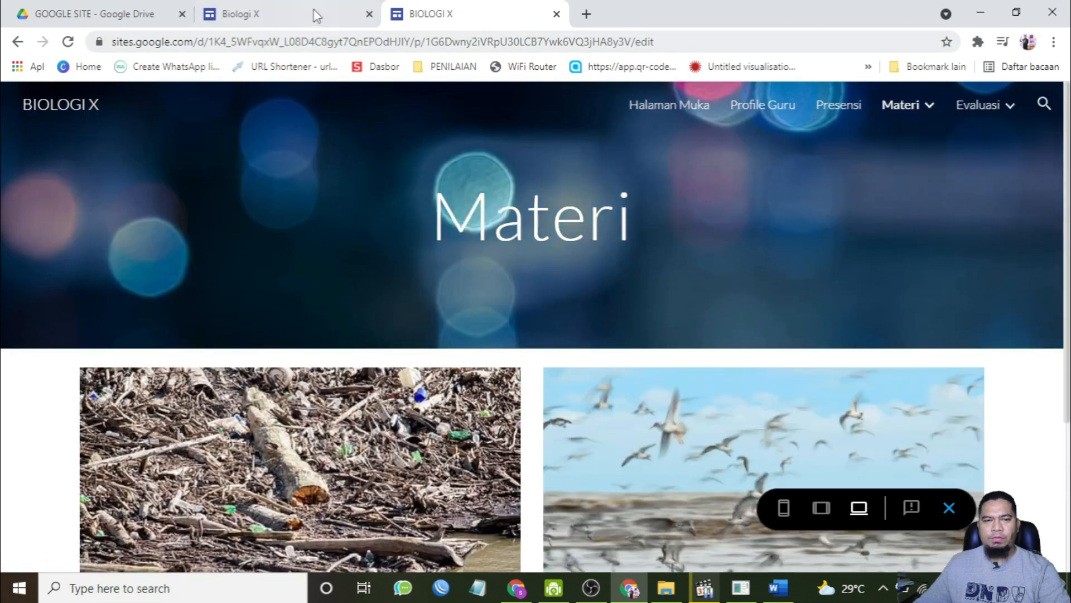
Step: Open the PPDB Online SMAN 6 TJT site from the Drive folder and browse its pages for comparison
click(134, 13)
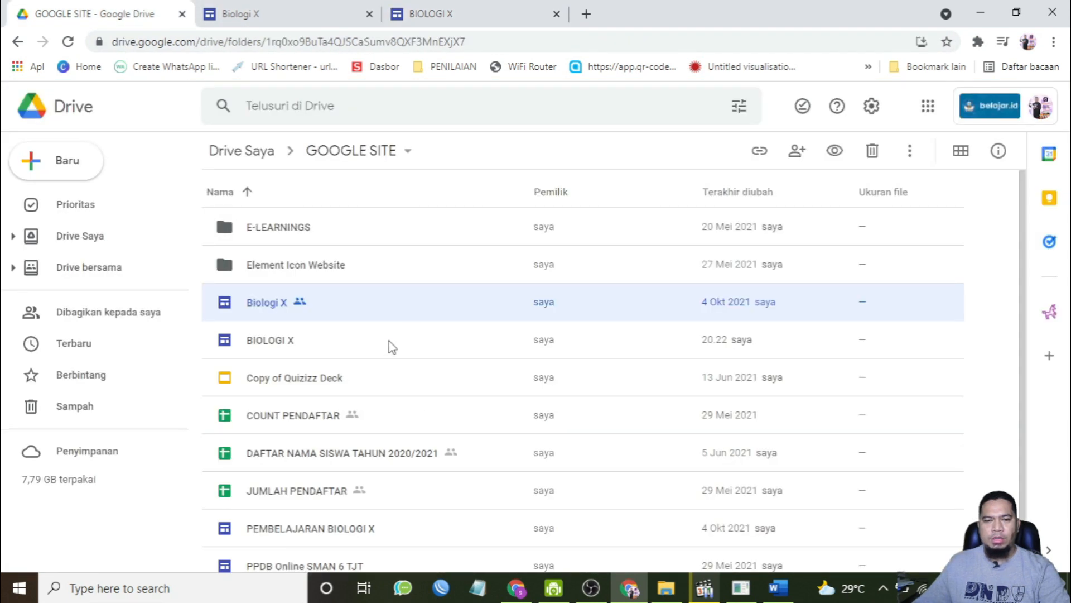
scroll(444, 436, down, 1)
double_click(335, 518)
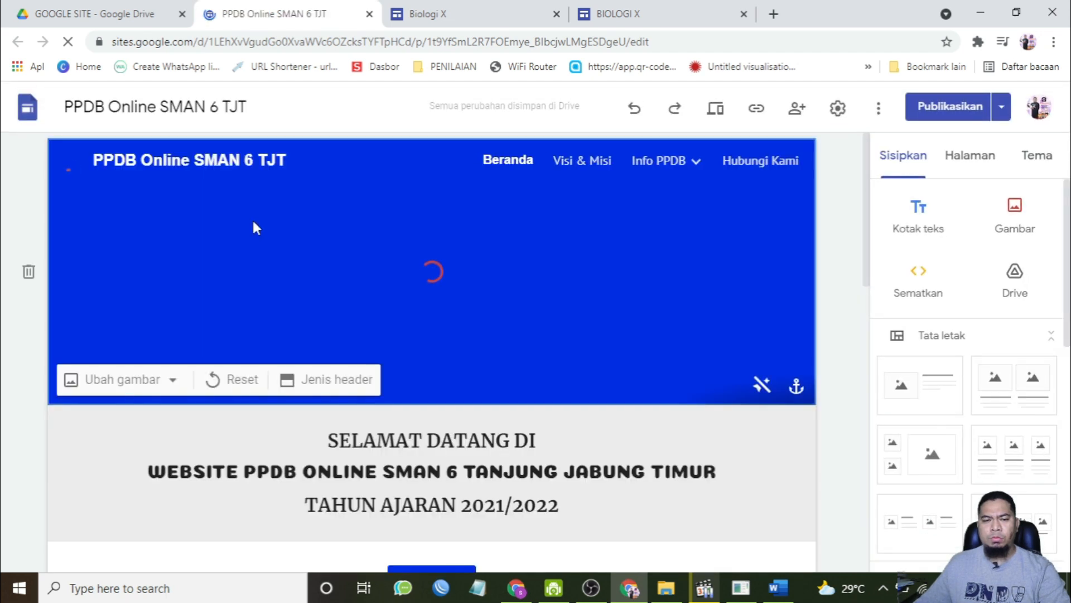
scroll(457, 257, down, 12)
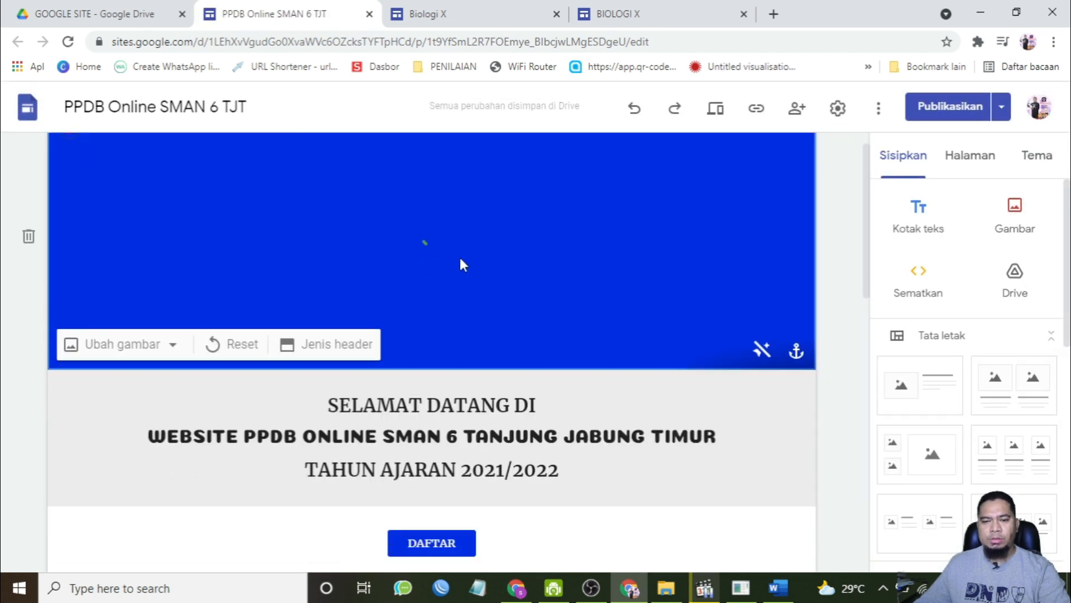
scroll(460, 256, down, 2)
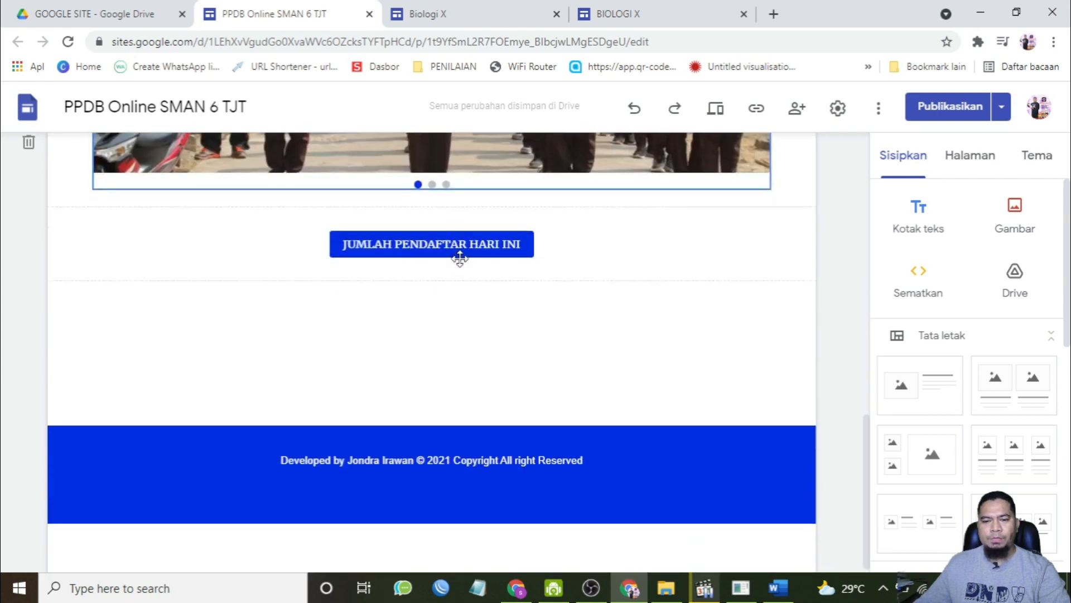
scroll(459, 246, up, 15)
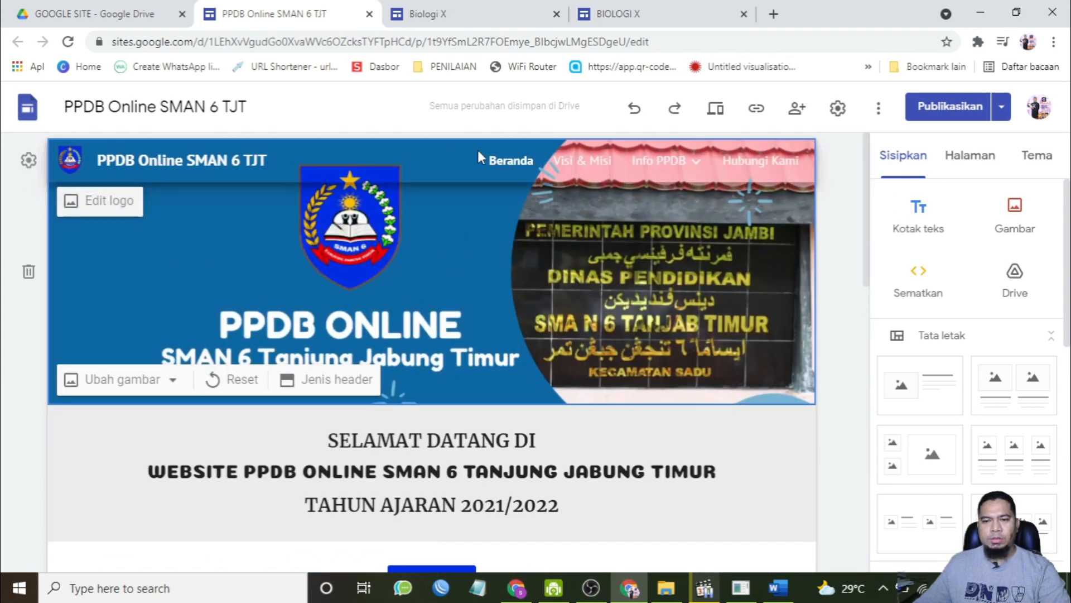
click(584, 161)
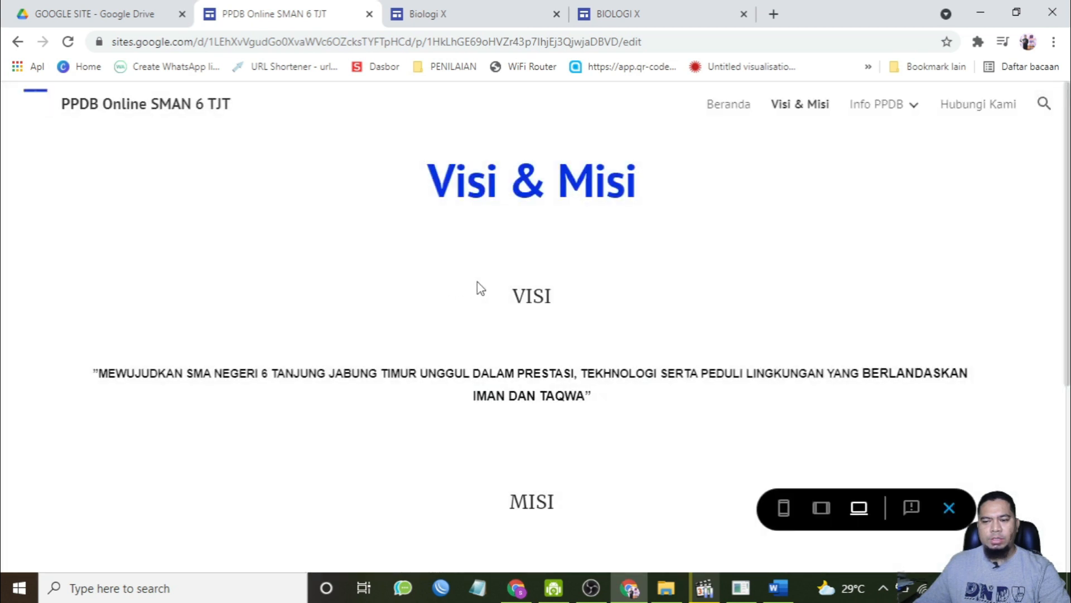
mouse_move(873, 110)
click(726, 108)
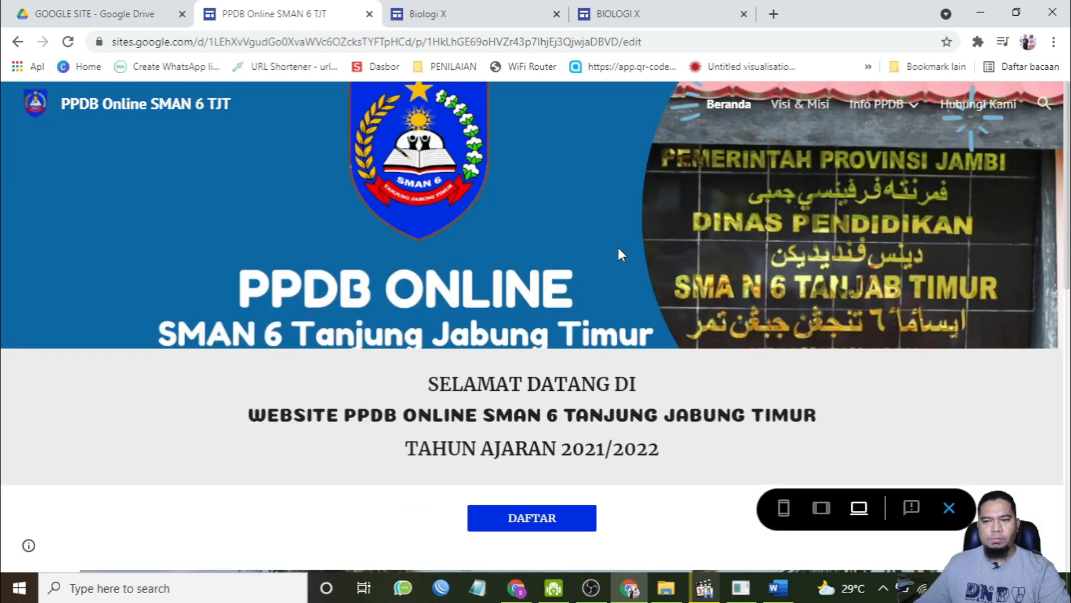
scroll(621, 245, down, 10)
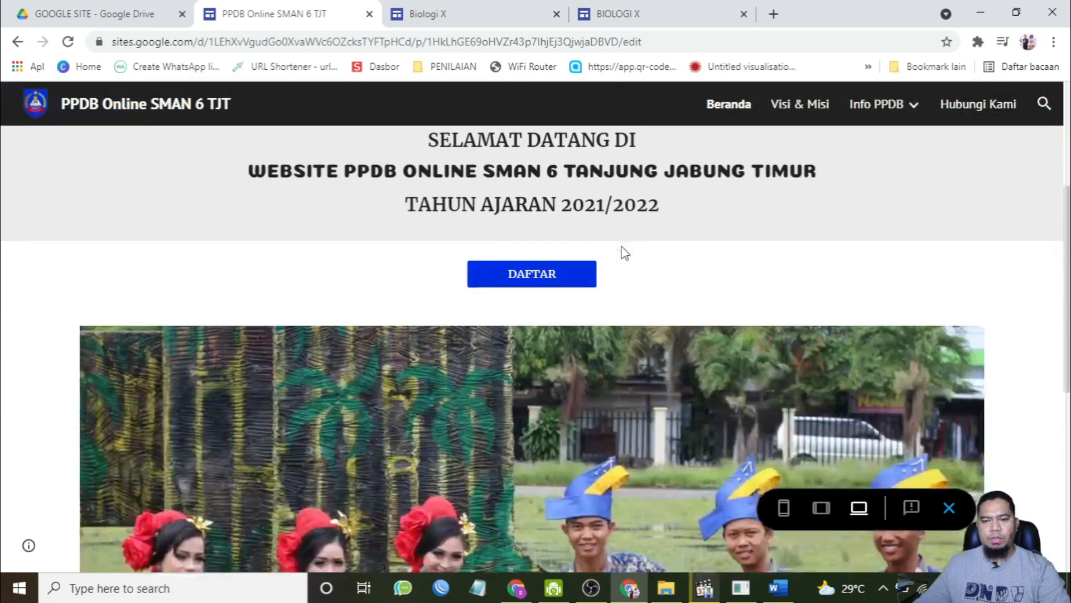
scroll(622, 246, up, 10)
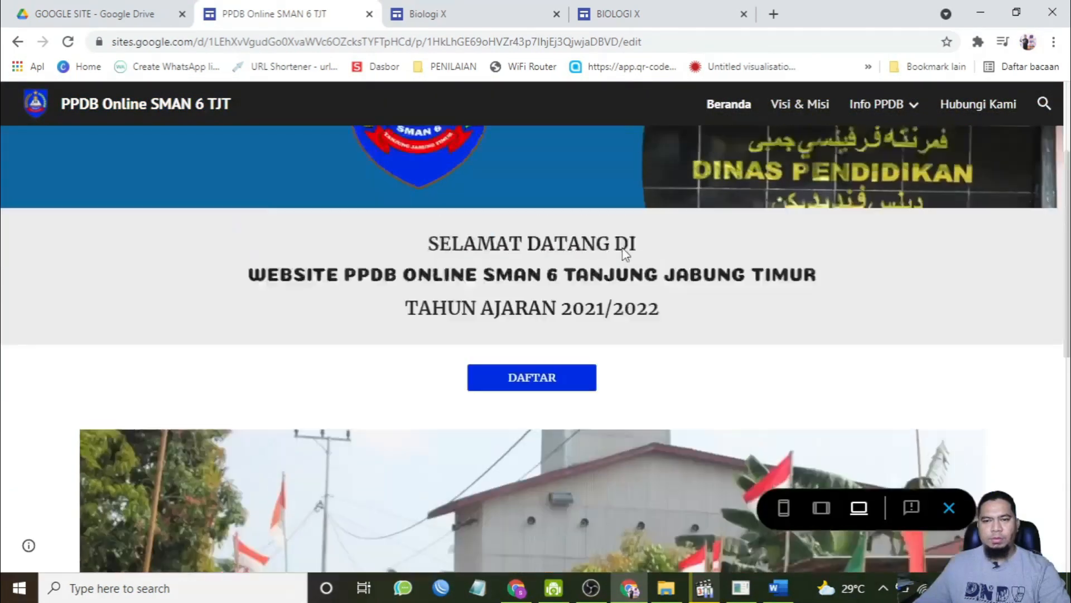
Step: Close the PPDB site tab, return to the Biologi X preview's Halaman Muka and exit preview
click(369, 14)
click(481, 5)
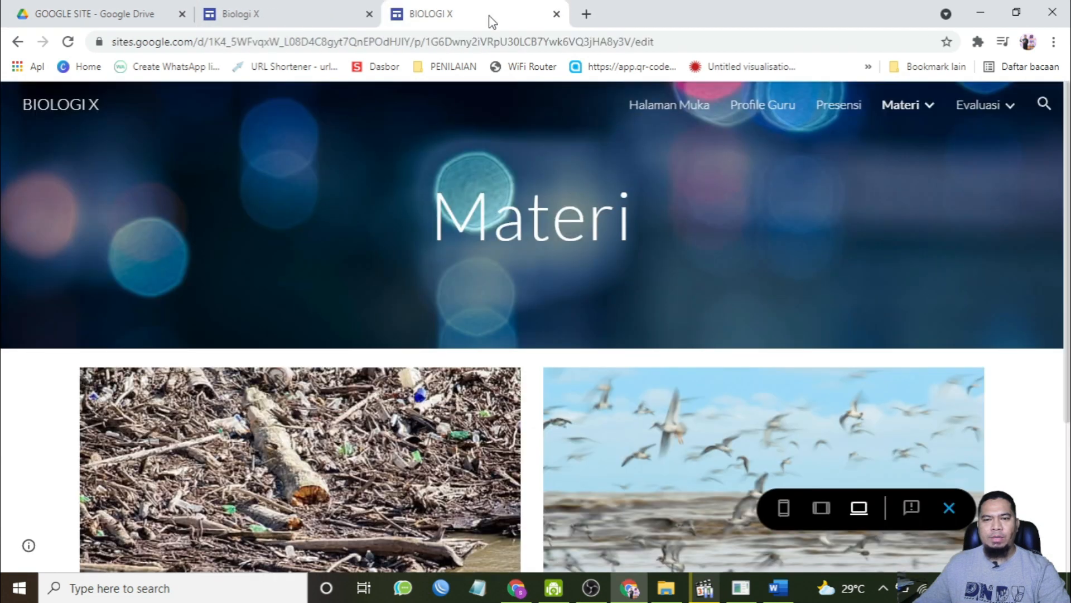
click(675, 106)
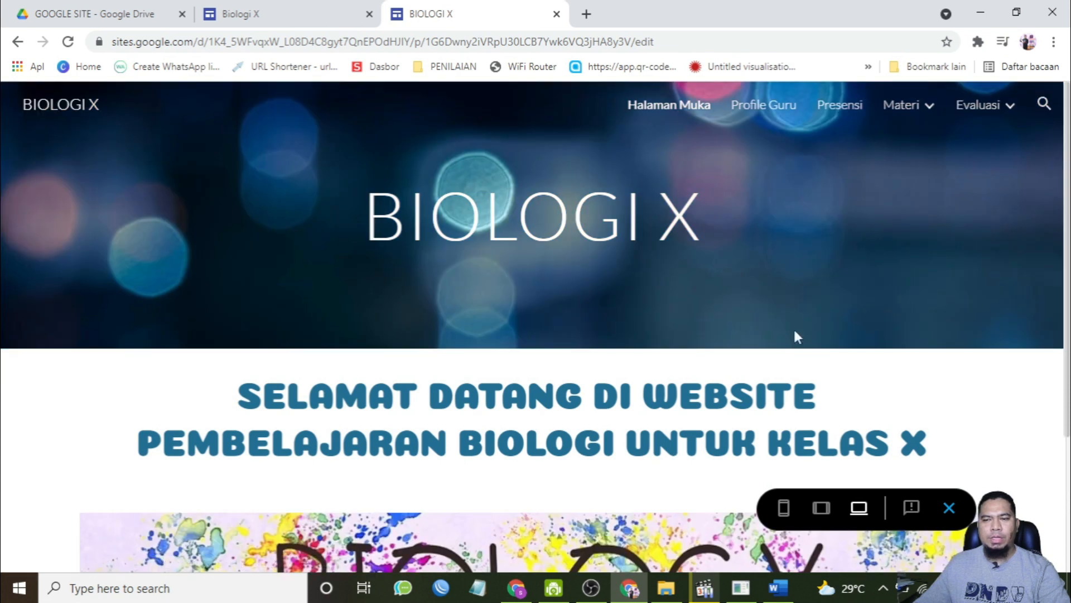
click(947, 508)
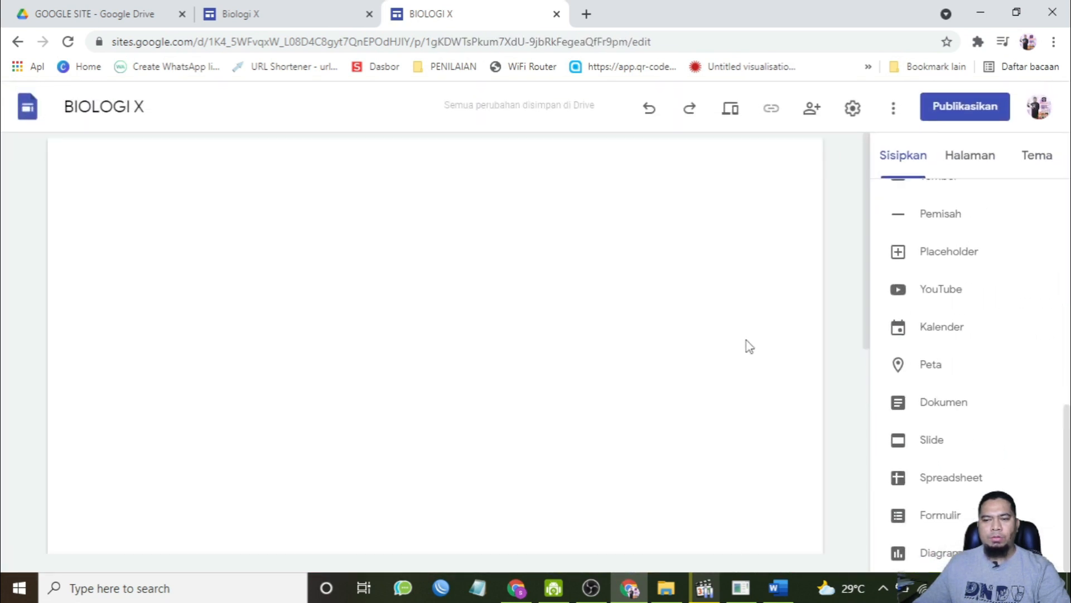
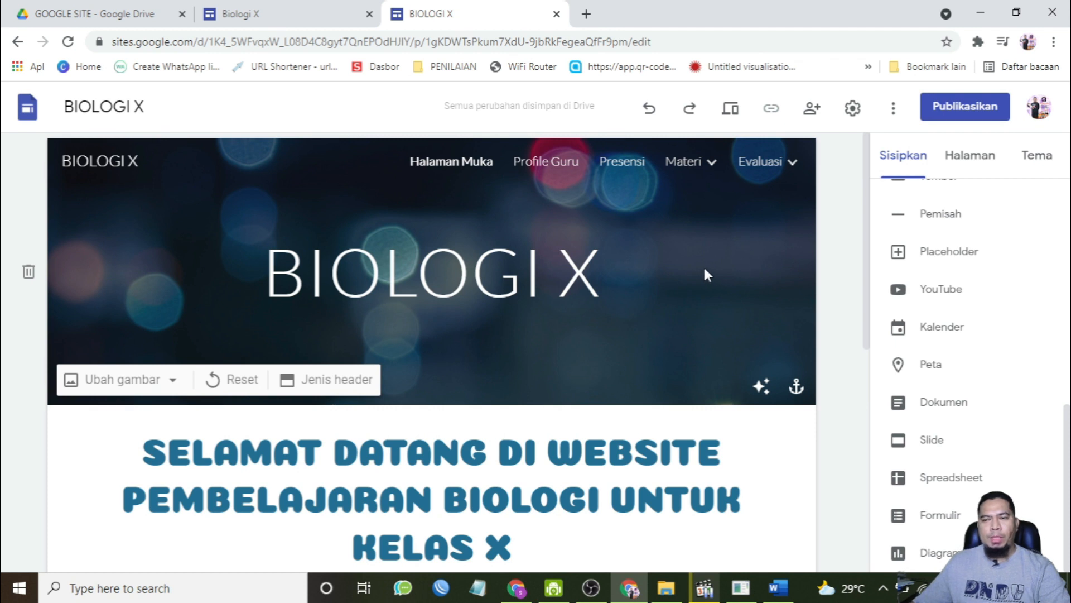
Step: Open the publish settings and change who can view the published site to Publik
click(974, 109)
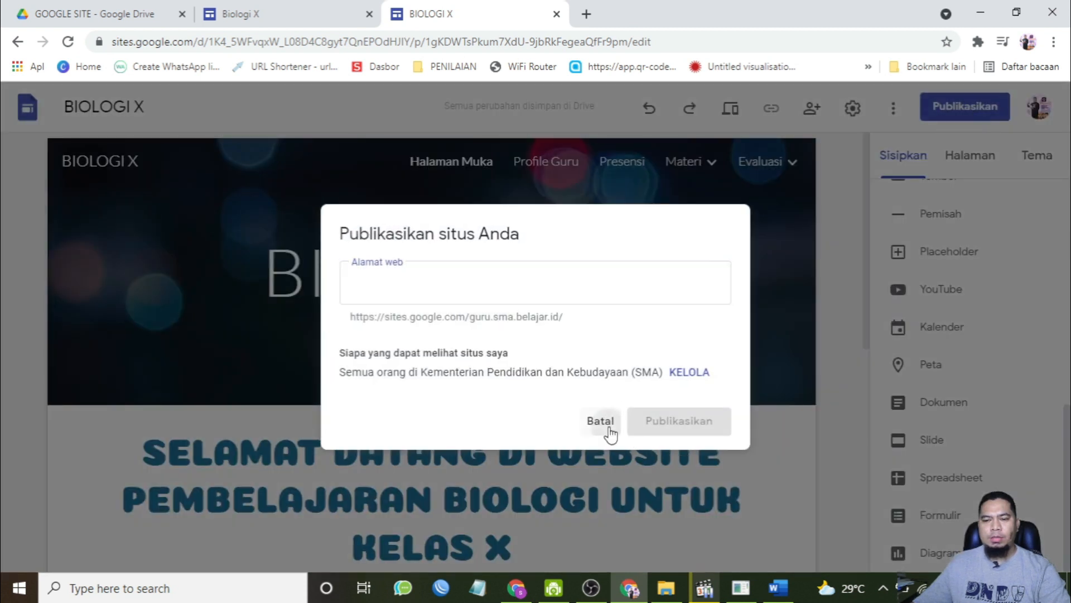
click(600, 421)
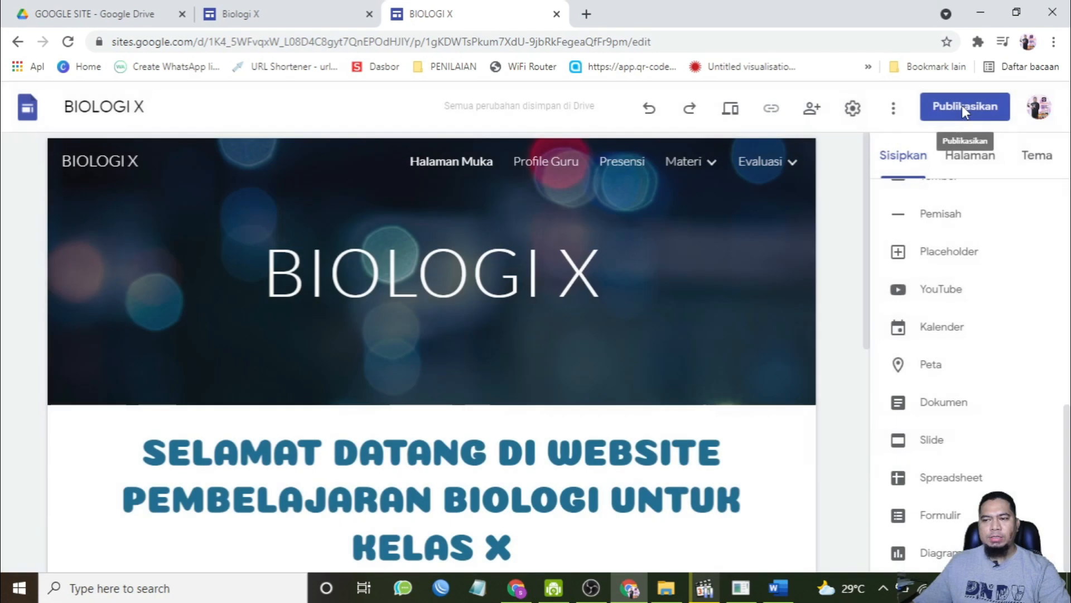
click(962, 105)
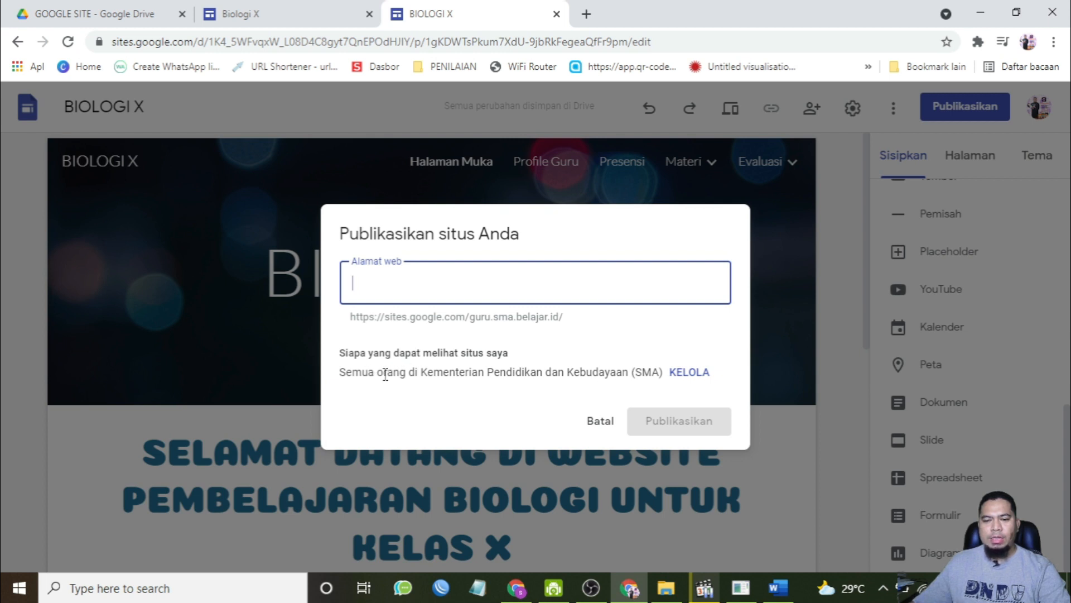
drag(426, 372, 671, 378)
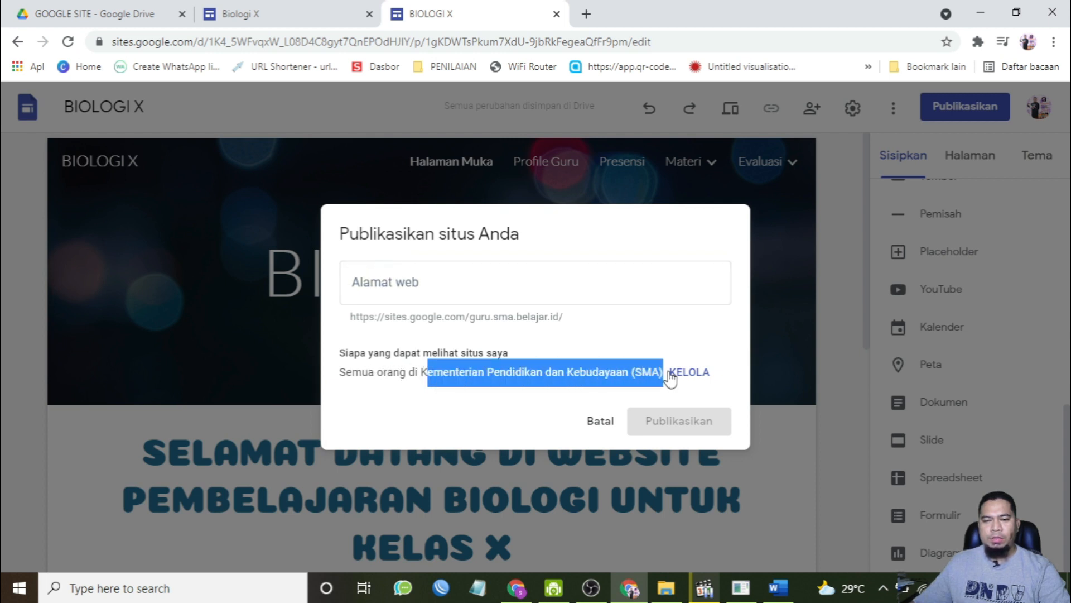
click(690, 375)
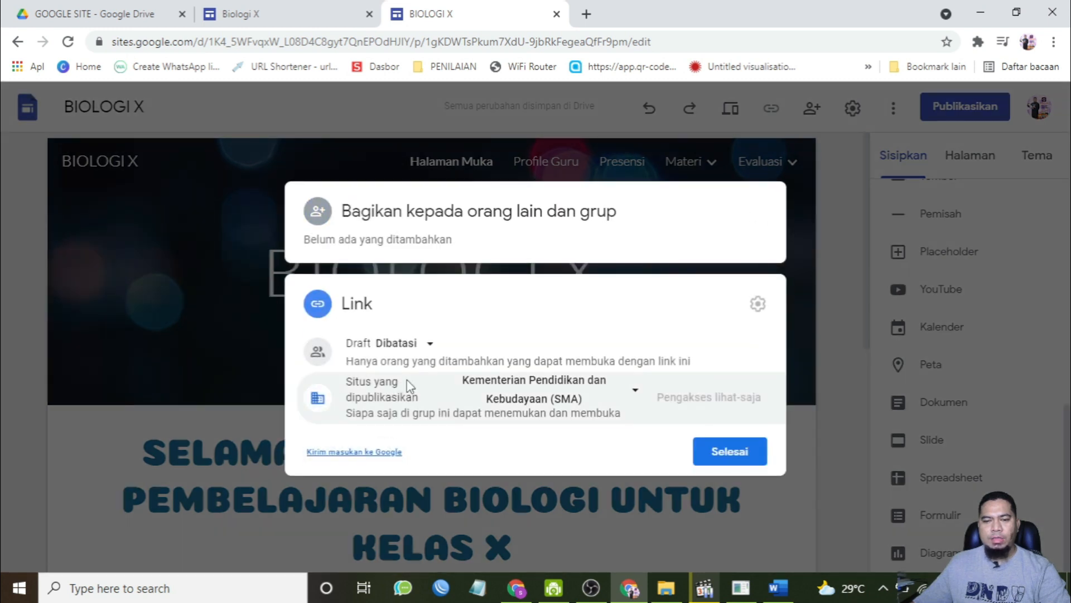
click(601, 399)
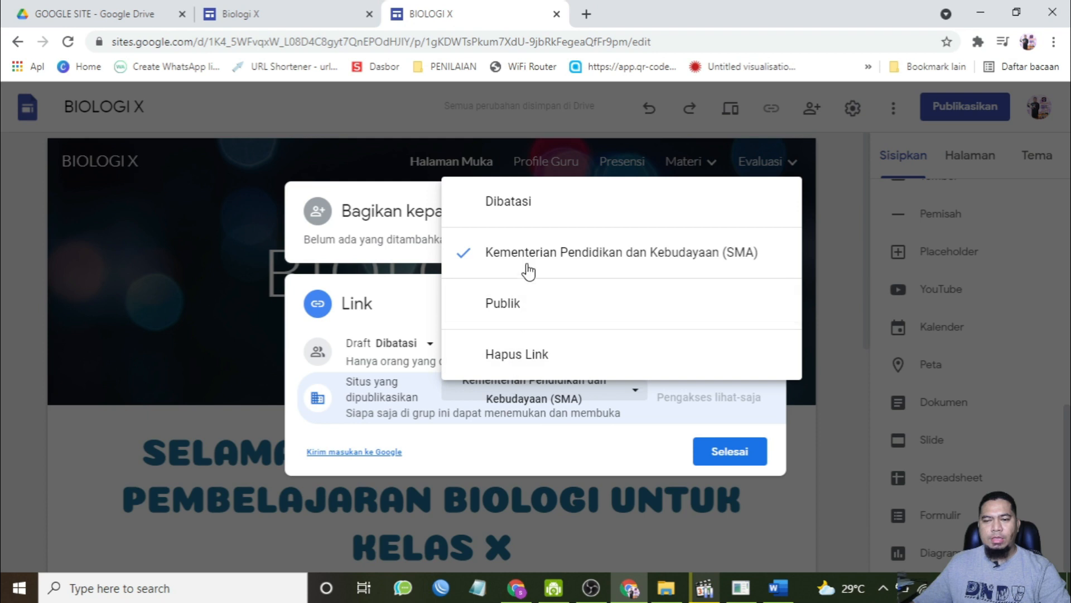
click(521, 310)
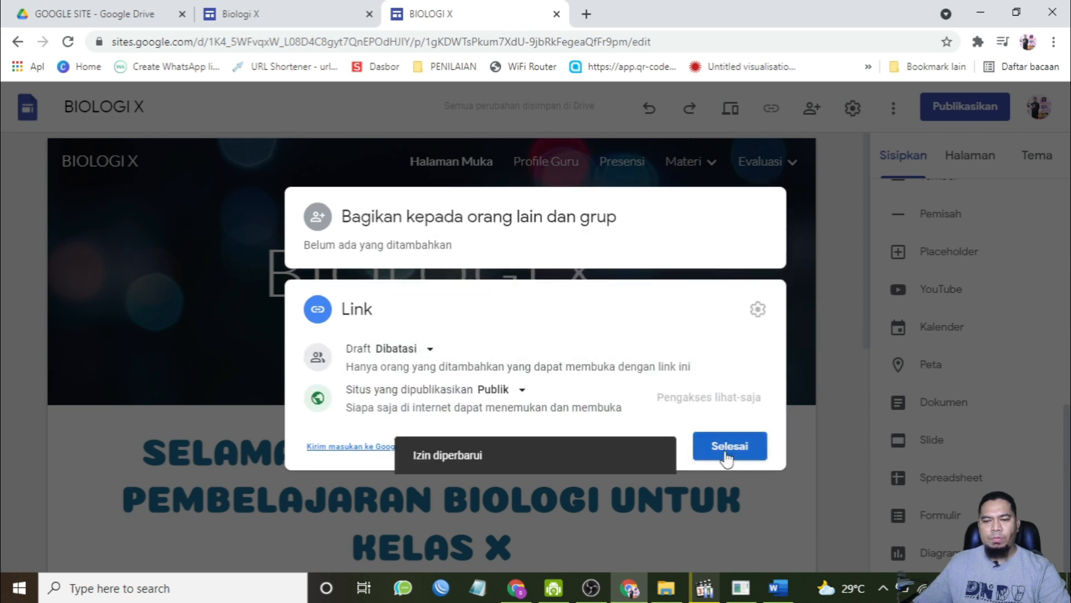
click(727, 456)
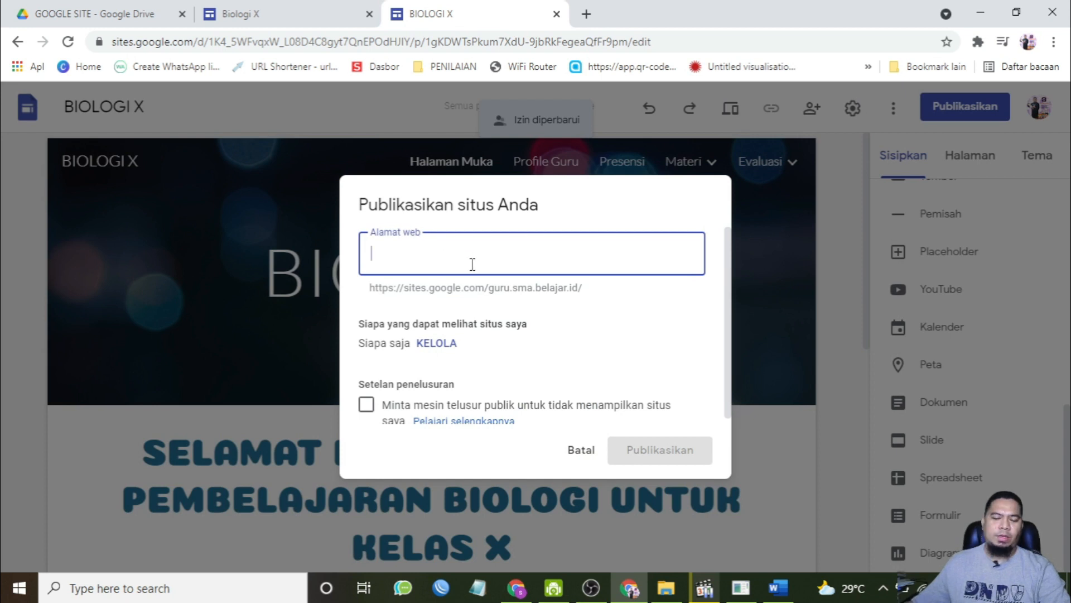
Step: Set the site's web address to biologi-kelas-10 and publish the site
text(bio)
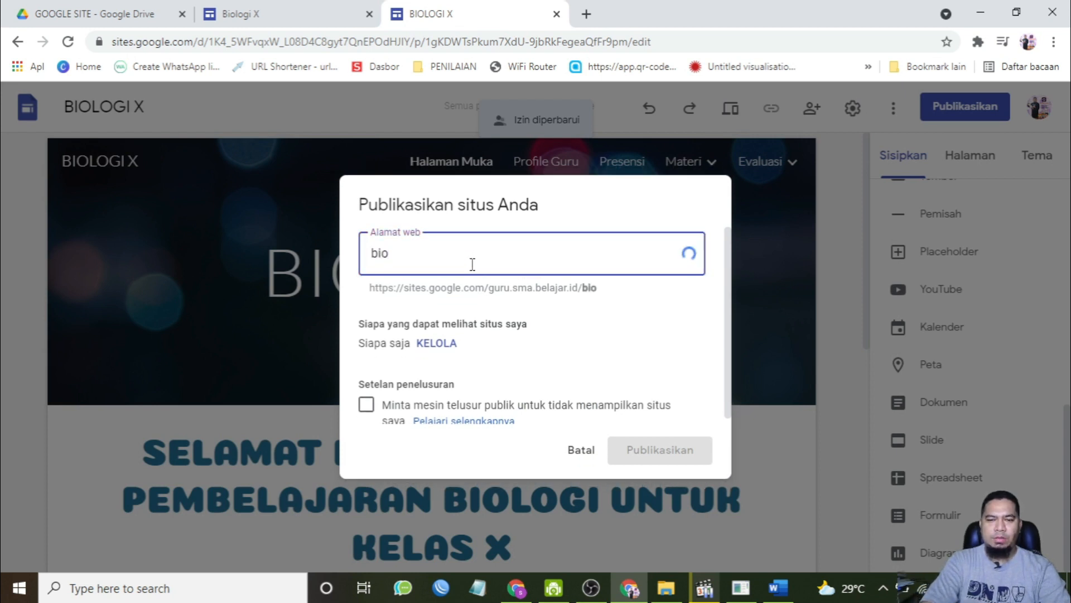
text(log)
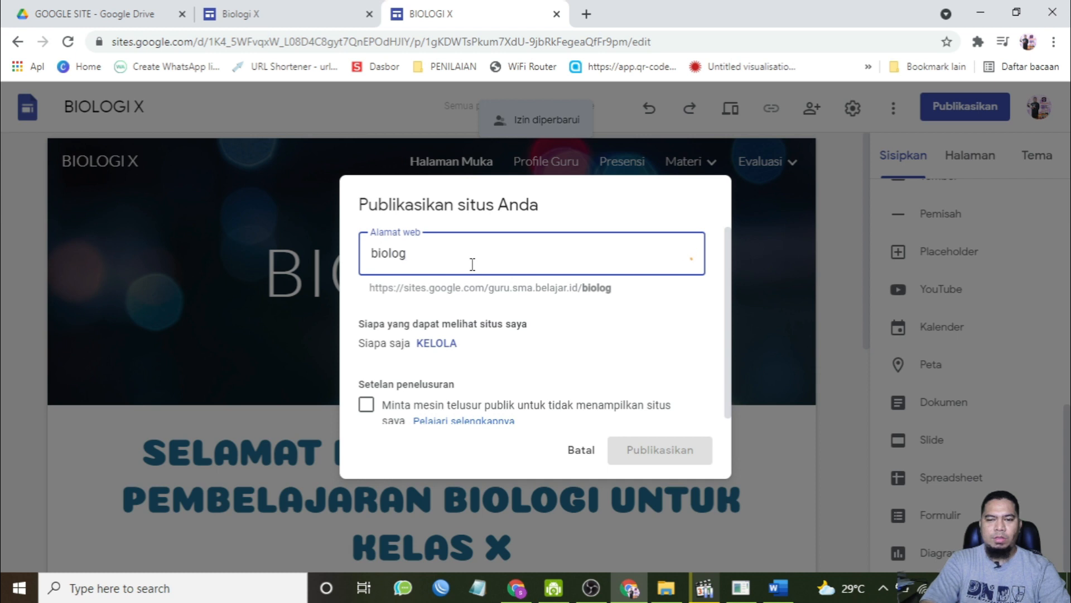
text(i-kelas-10)
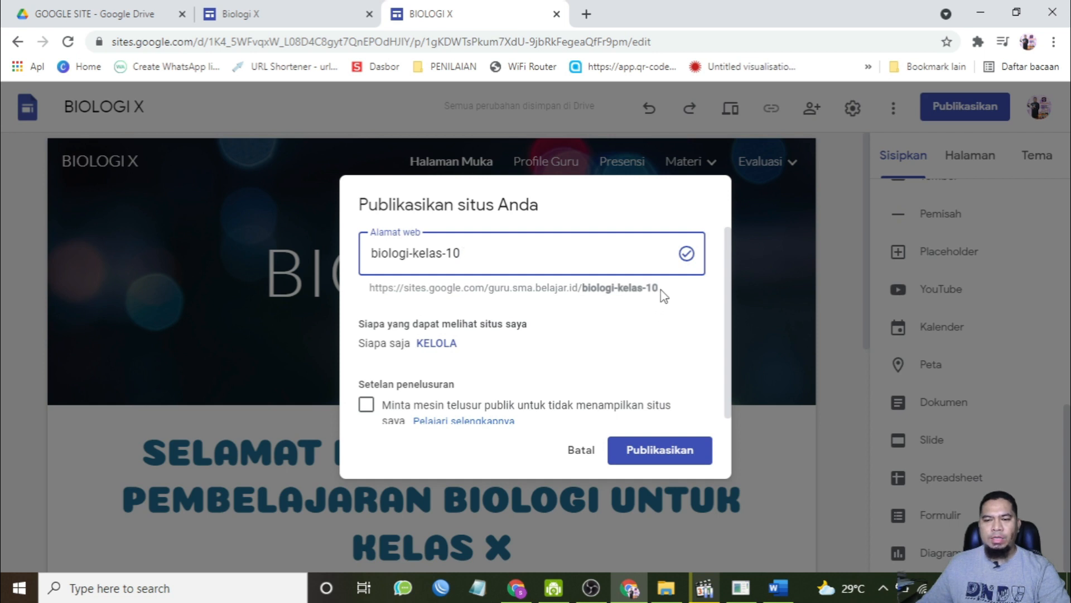
click(586, 14)
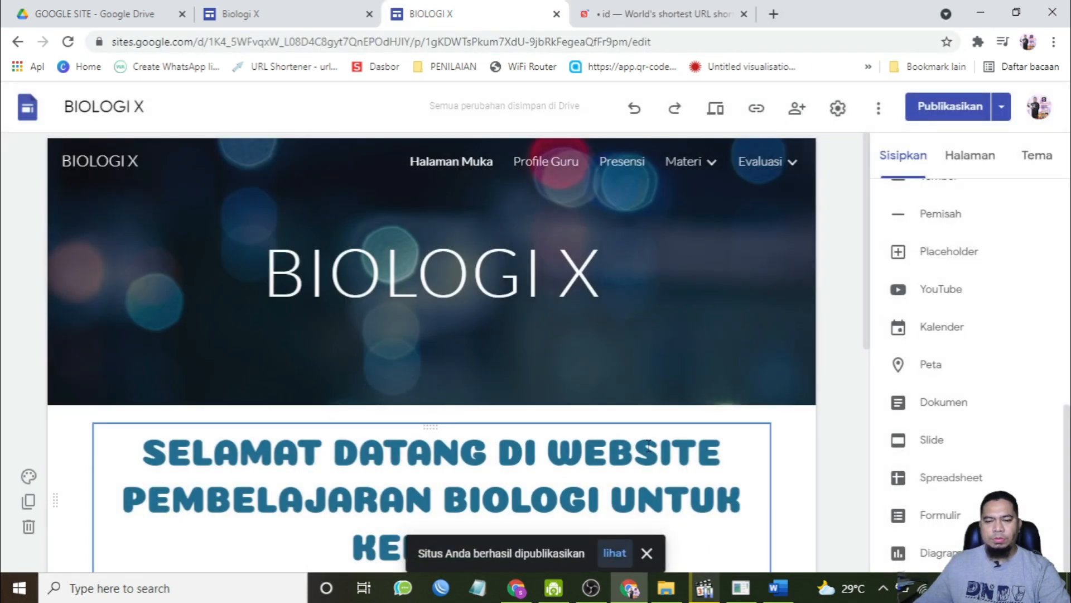
Step: Open the published site and browse its Halaman Muka, Profile Guru and Presensi pages
click(614, 553)
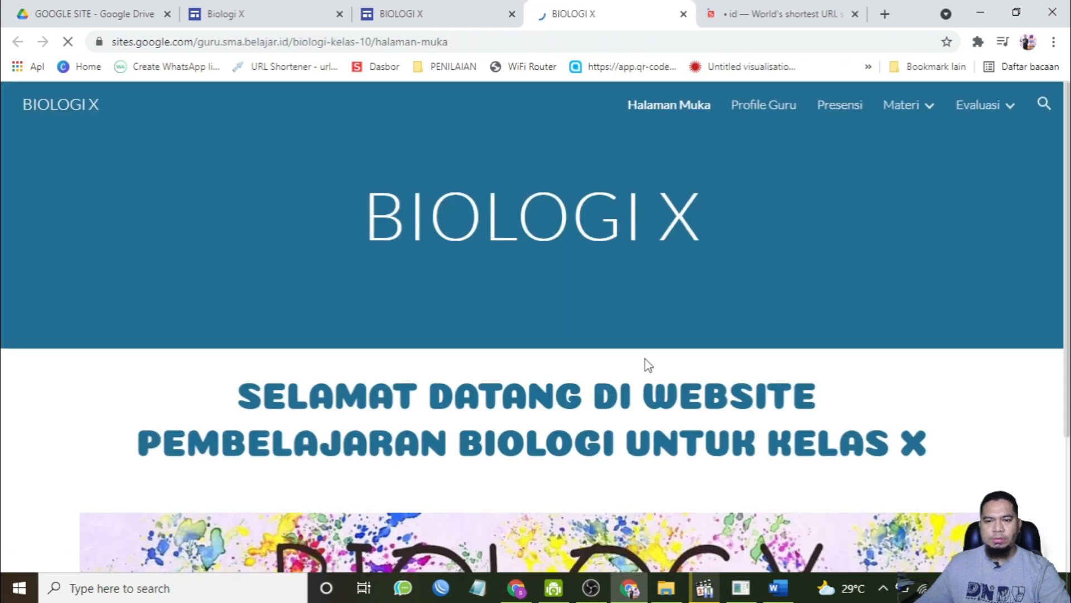
scroll(668, 286, down, 3)
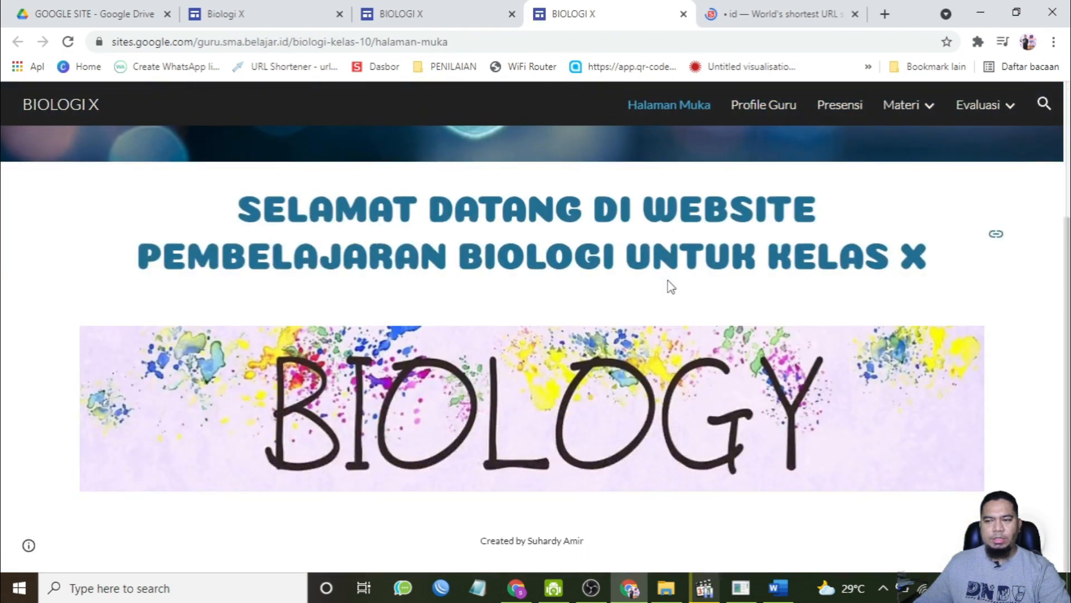
scroll(671, 286, up, 3)
click(764, 104)
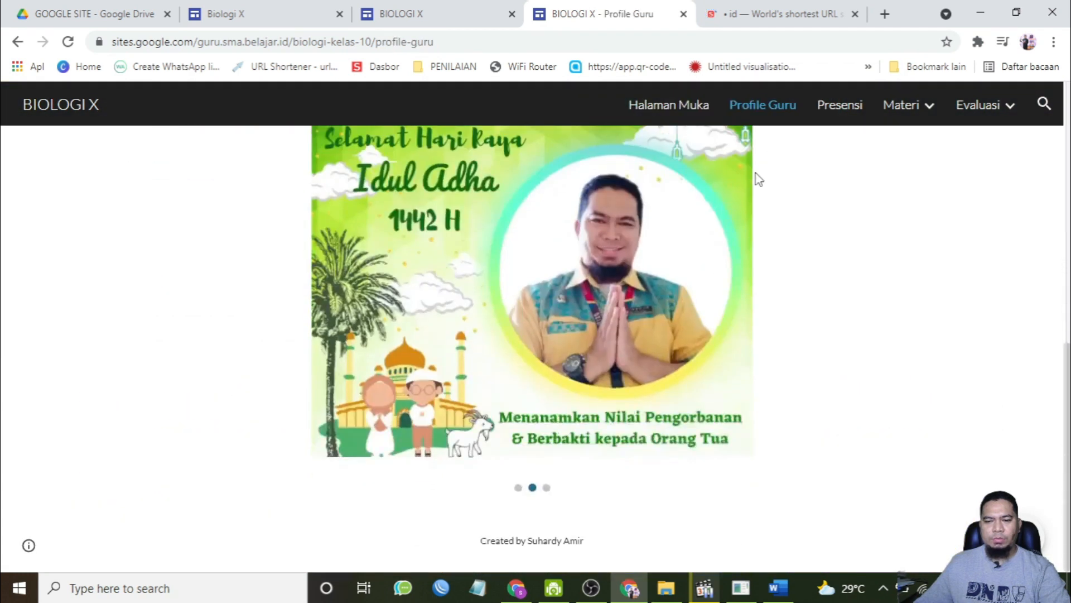
click(840, 105)
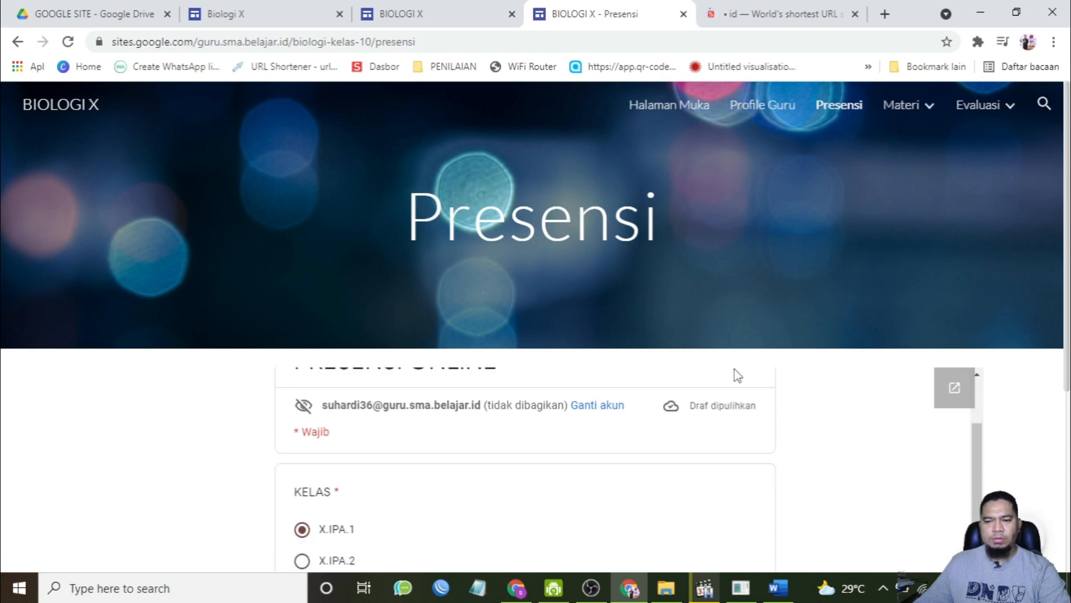
scroll(870, 399, down, 4)
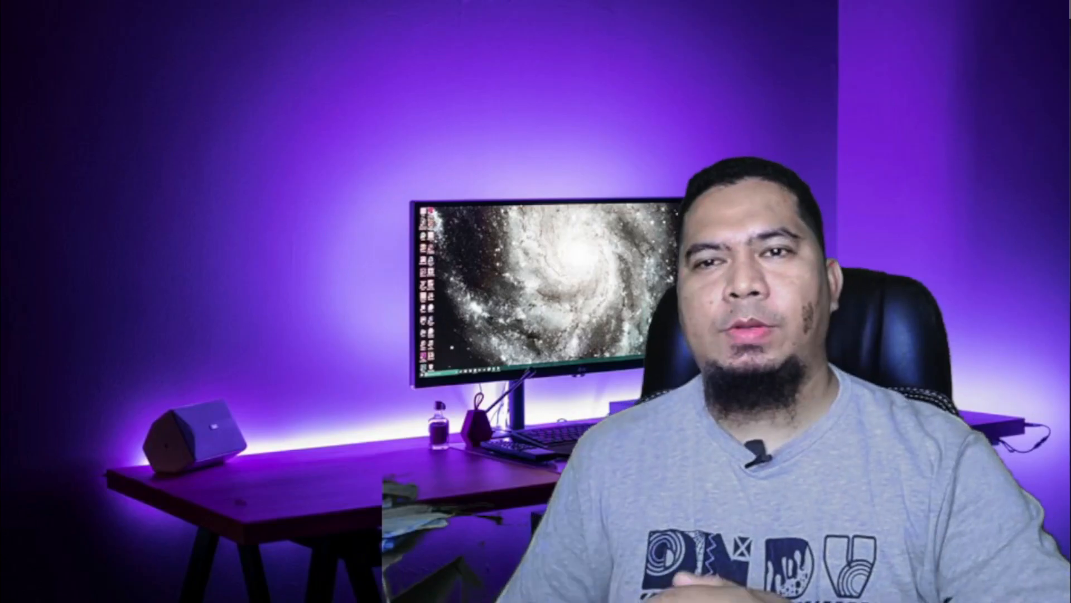